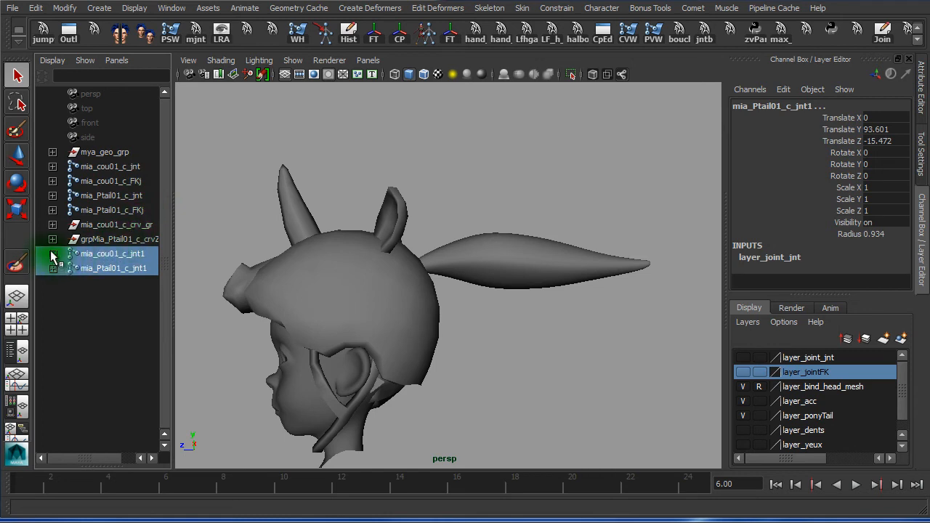
Expand the mia_cou01_c_jnt1 and mia_Ptail01_c_jnt1 chains and select all their joints
click(52, 254)
click(53, 254)
shift+click(52, 254)
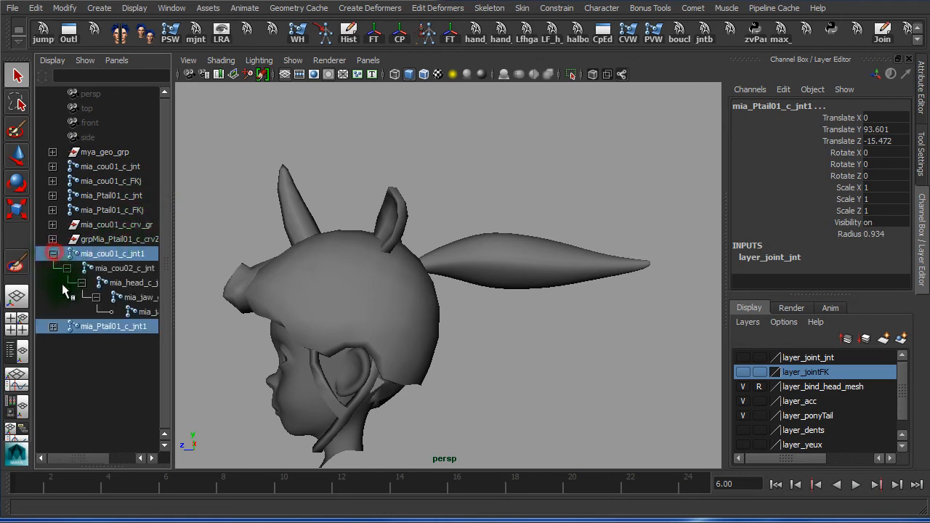
shift+click(53, 327)
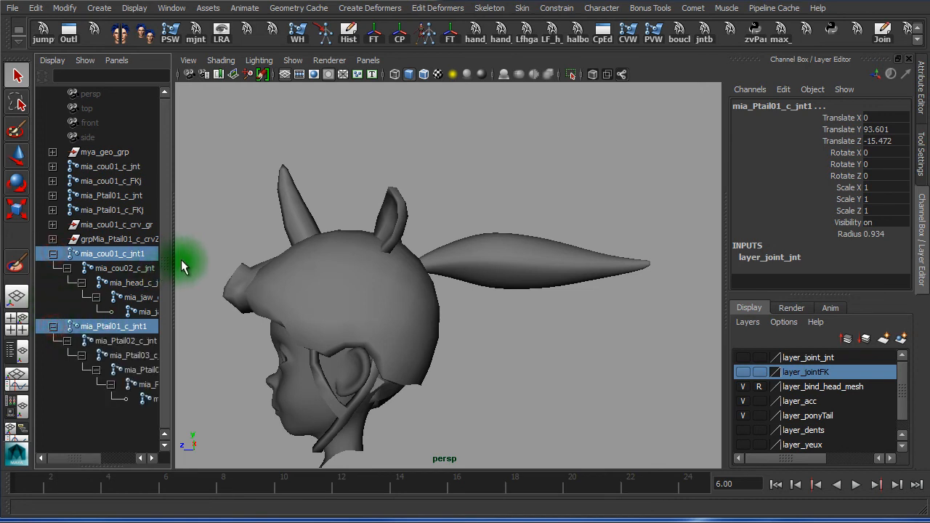
drag(175, 260, 263, 266)
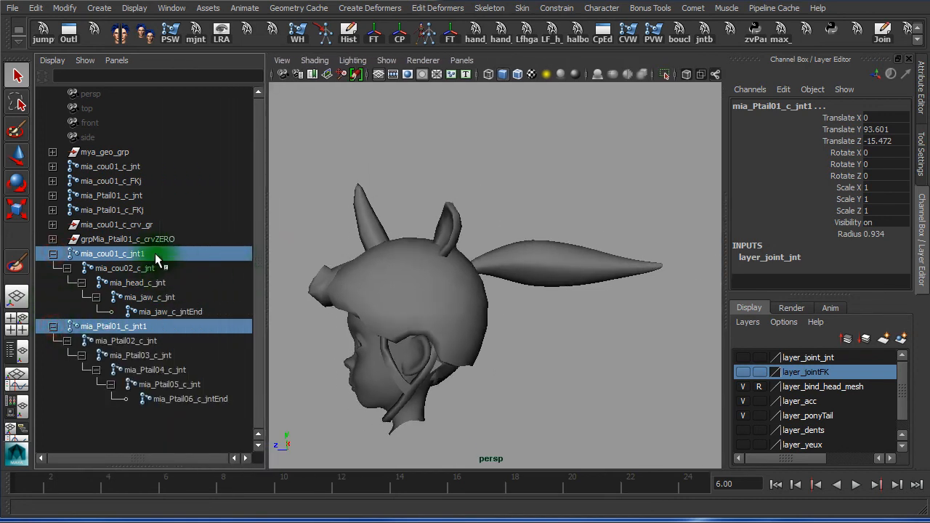
shift+click(186, 396)
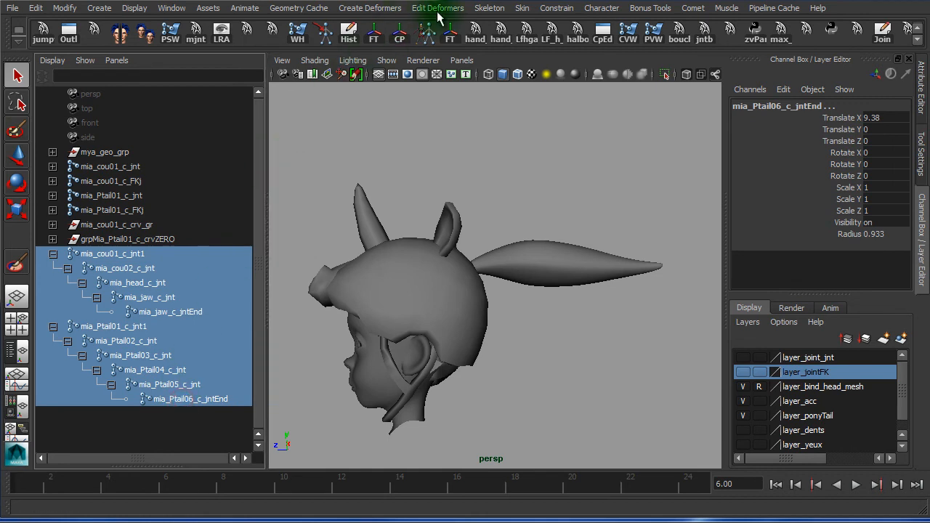
click(688, 10)
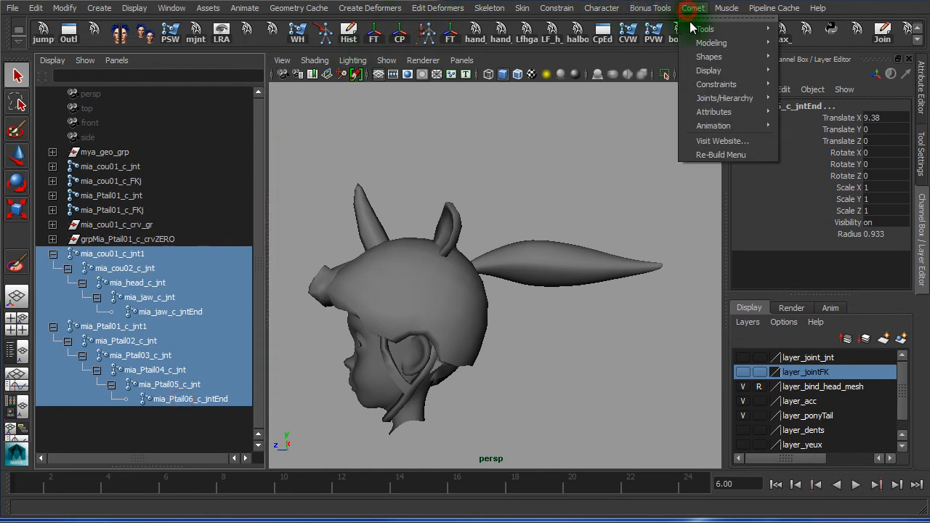
Batch-rename the selected joints with Comet Rename, replacing 'jnt' with 'IKj'
mouse_move(694, 29)
click(805, 35)
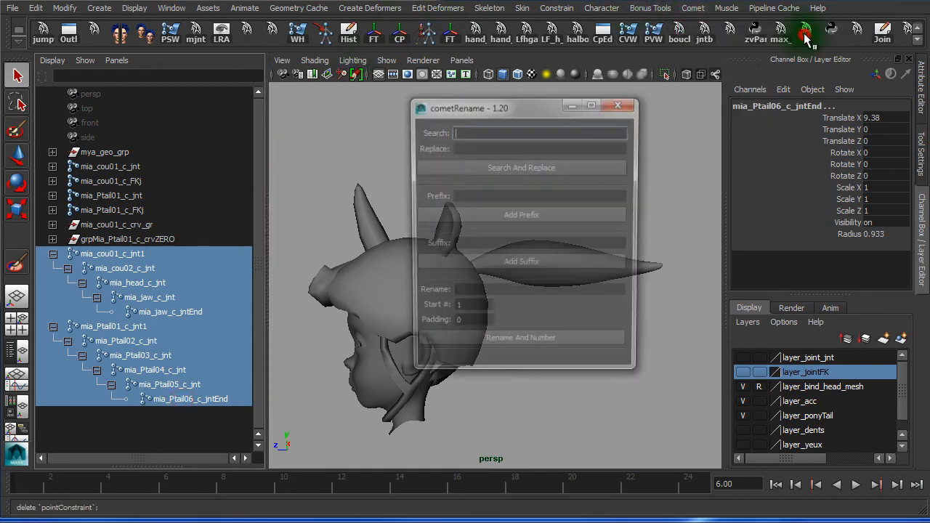
click(462, 131)
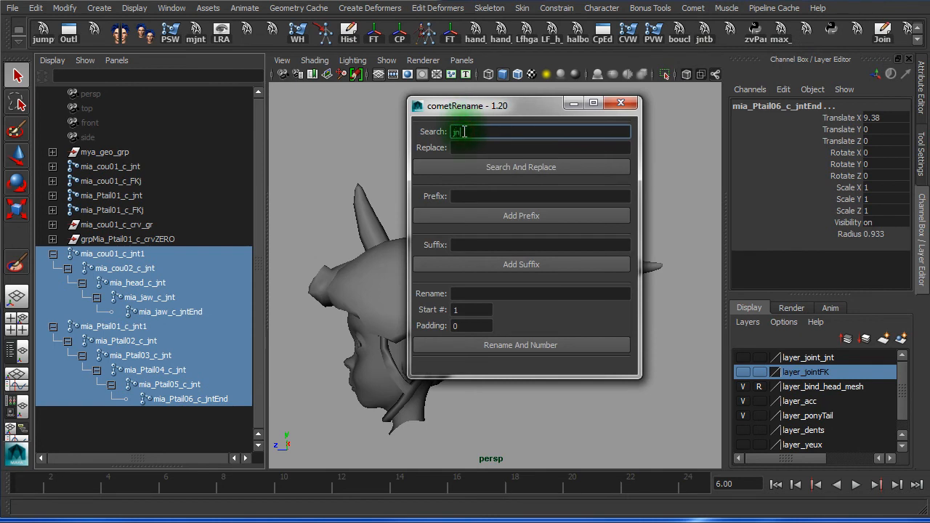
click(463, 148)
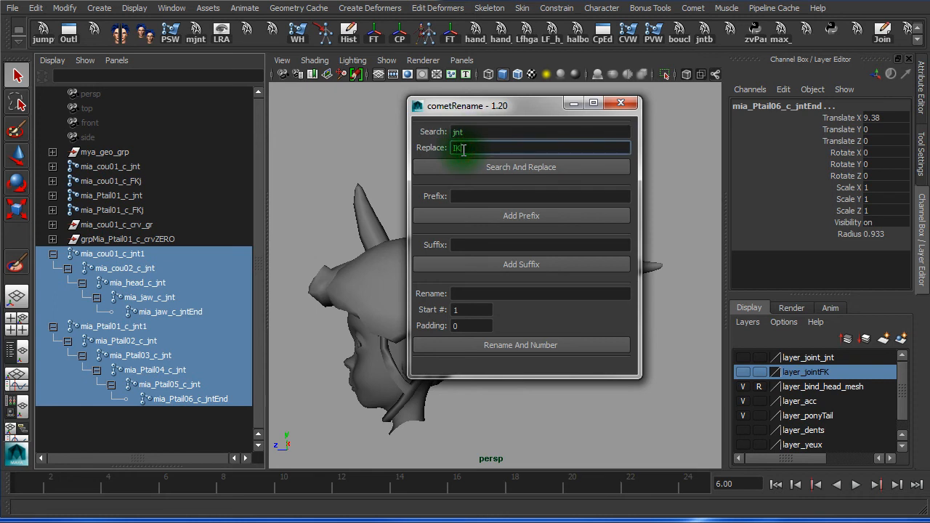
text(IKj)
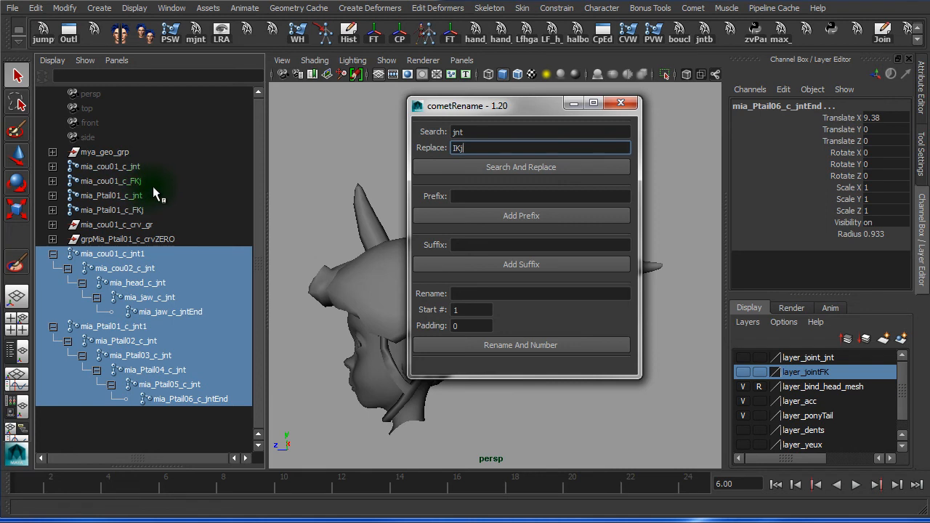
click(551, 169)
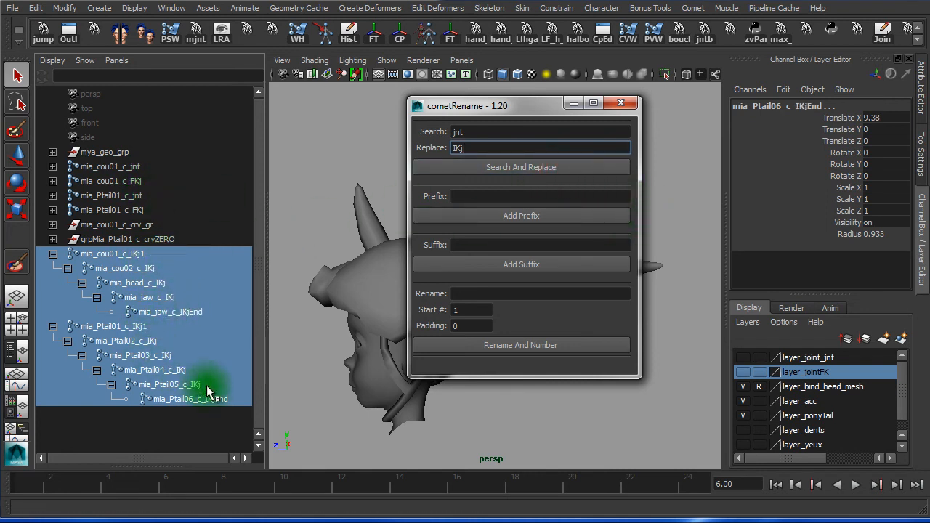
click(621, 104)
Rename the root joints to mia_cou01_c_IKj and mia_Ptail01_c_IKj
click(157, 254)
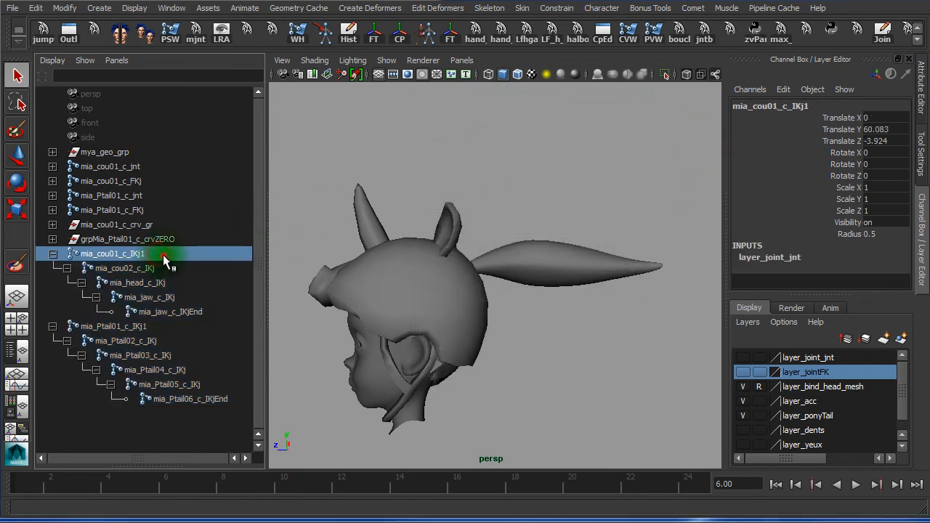
double_click(163, 254)
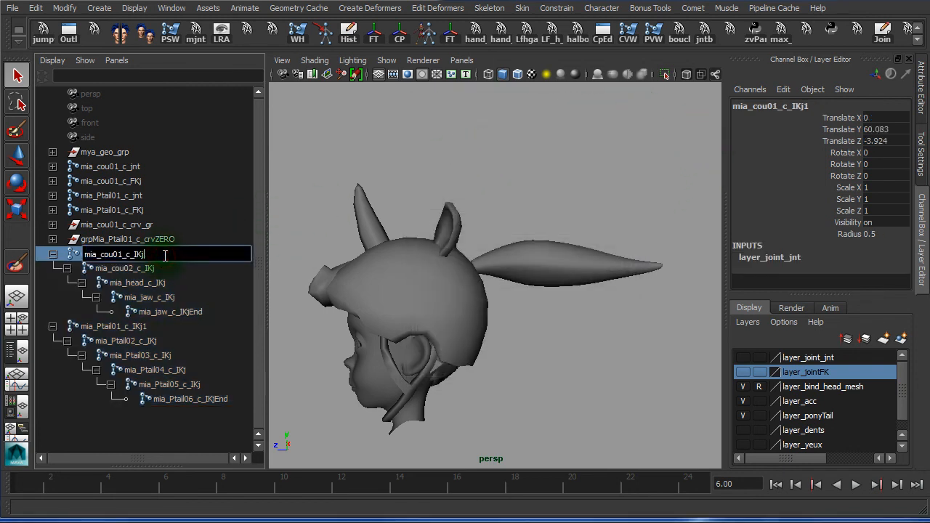
key(Return)
double_click(145, 327)
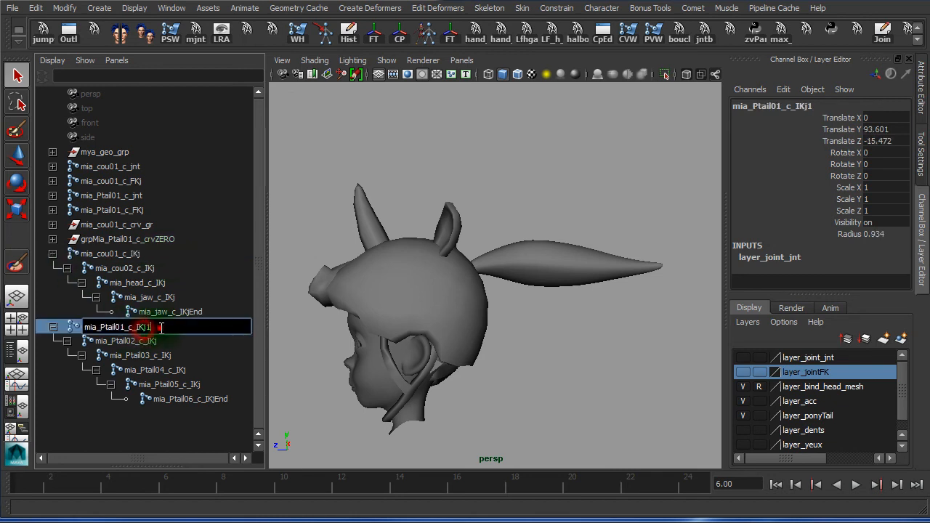
key(Return)
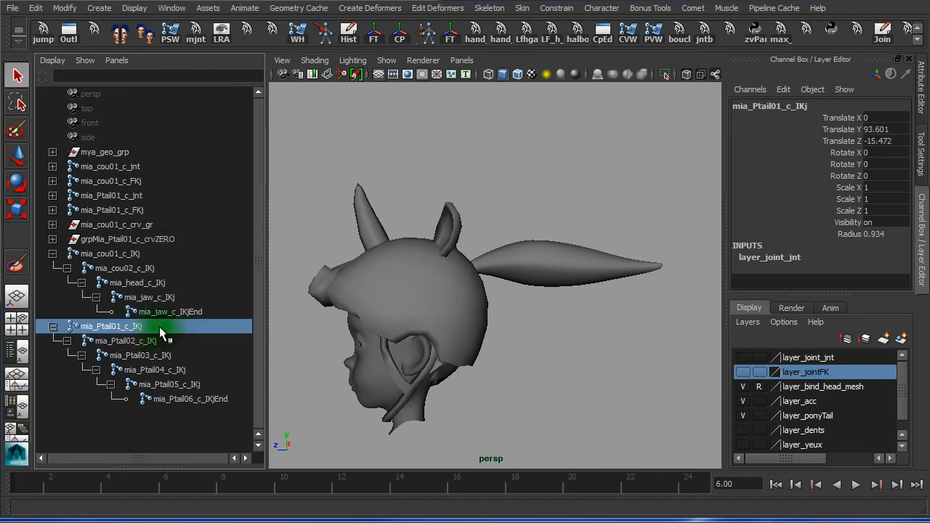
Collapse both joint chains and select the two root joints
click(53, 327)
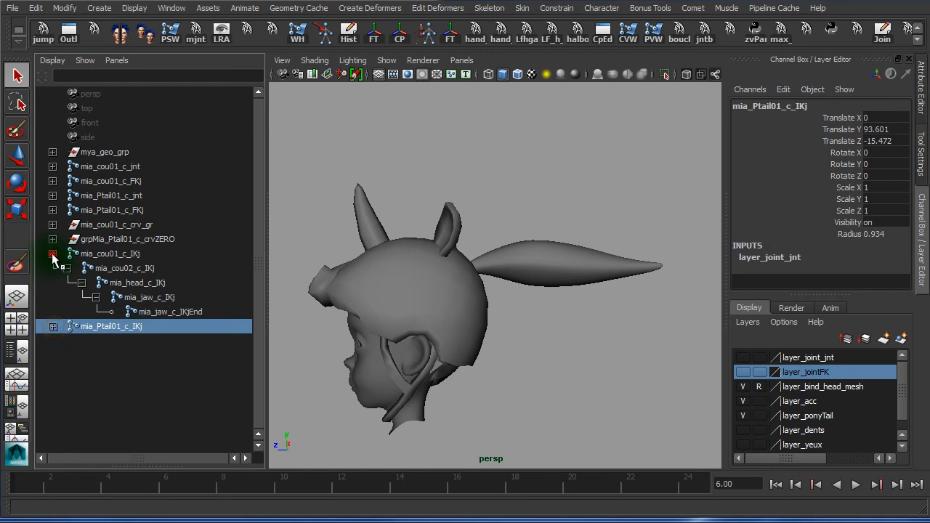
click(52, 254)
shift+click(142, 255)
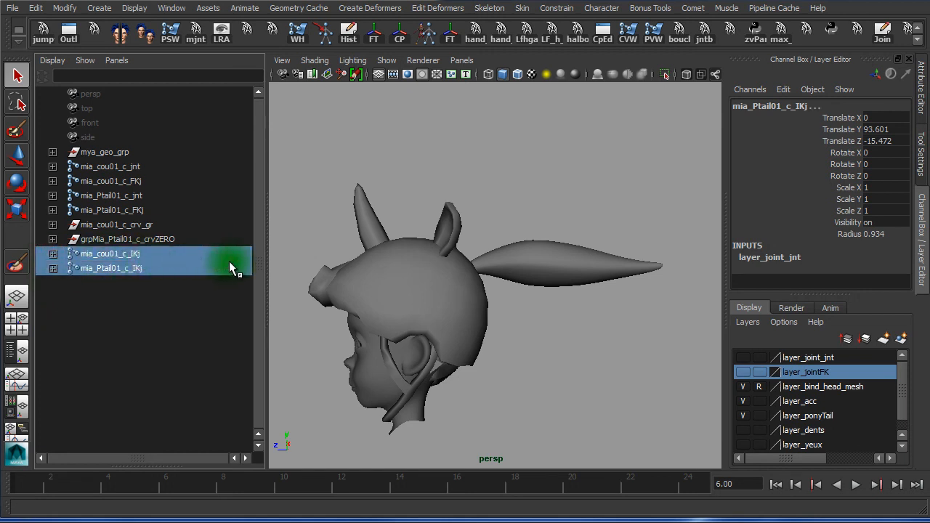
Create a display layer named layer_joint_FK from the selected IKj chains, with its own colour
click(902, 340)
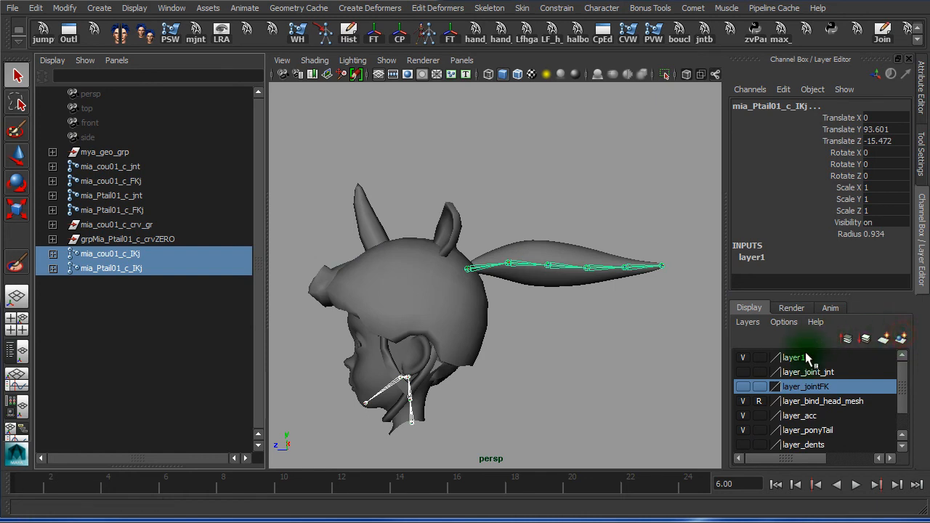
double_click(807, 360)
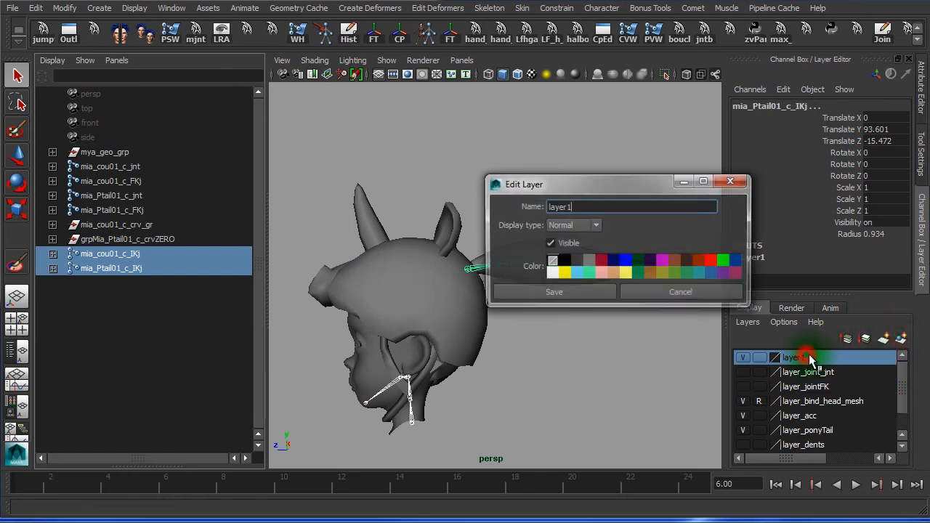
click(601, 207)
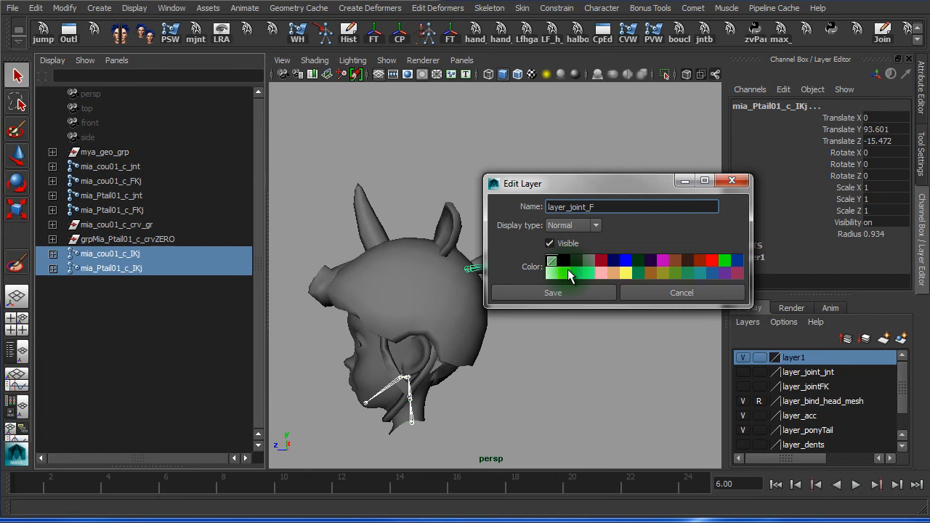
click(549, 294)
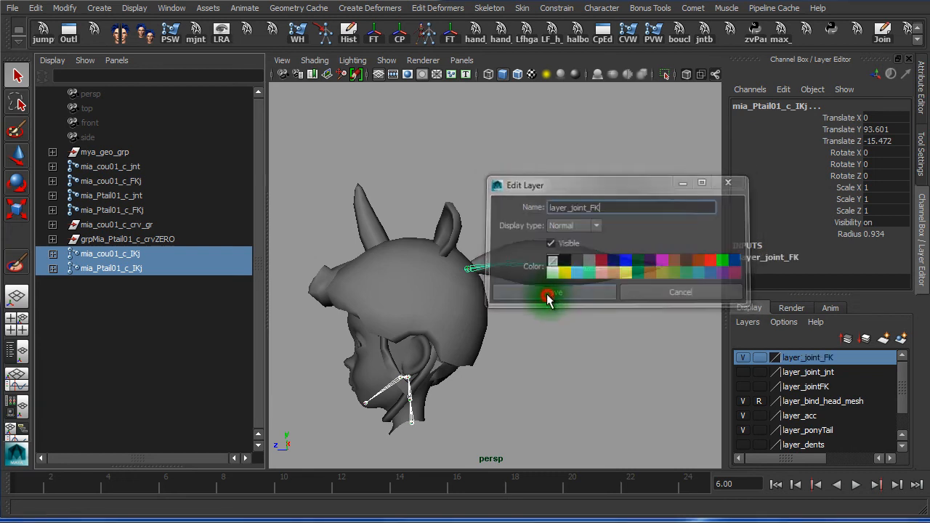
click(306, 117)
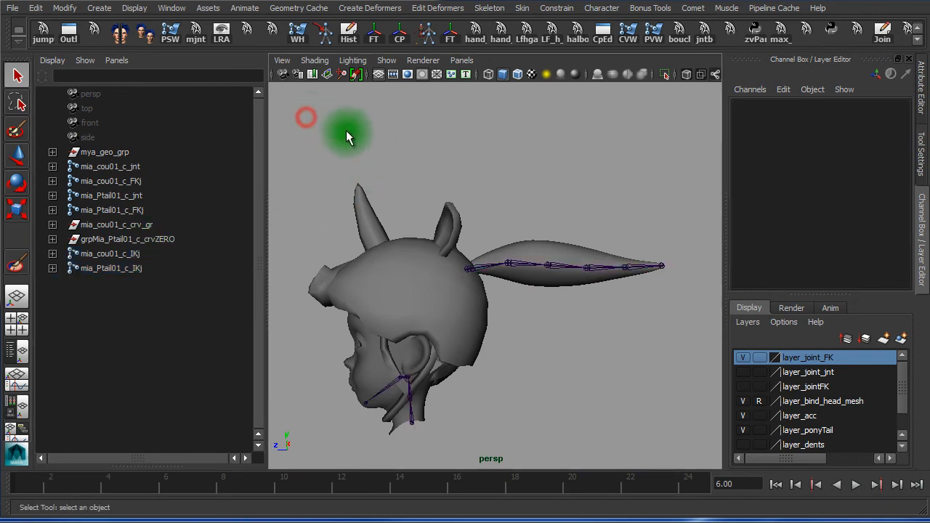
Maximize the persp view and hide layer_ponyTail and layer_acc, framing the bare head
key(space)
alt+right_drag(251, 216, 341, 243)
alt+middle_drag(341, 244, 408, 196)
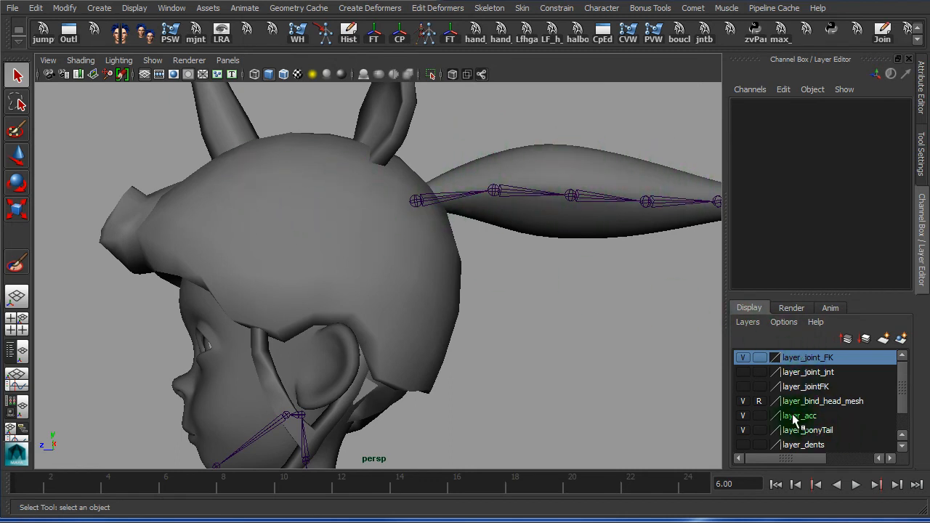
scroll(903, 396, down, 2)
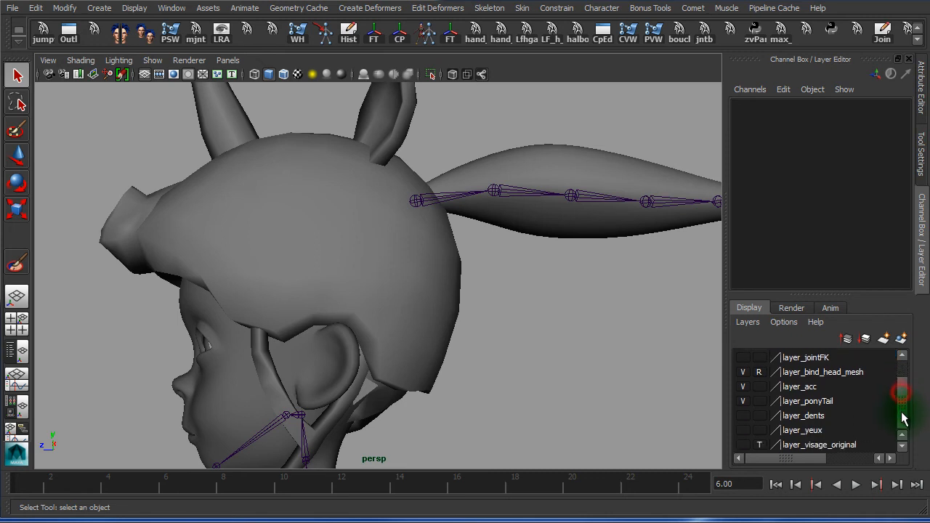
click(743, 401)
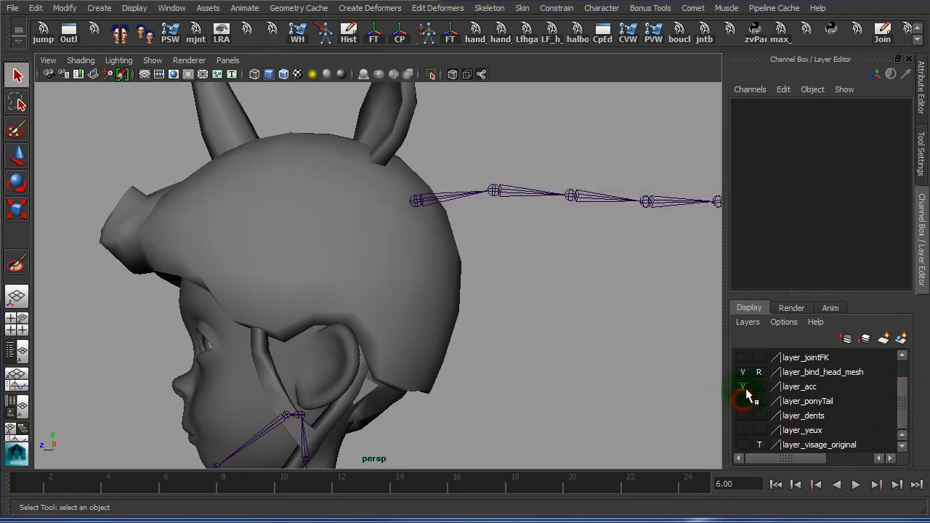
click(742, 388)
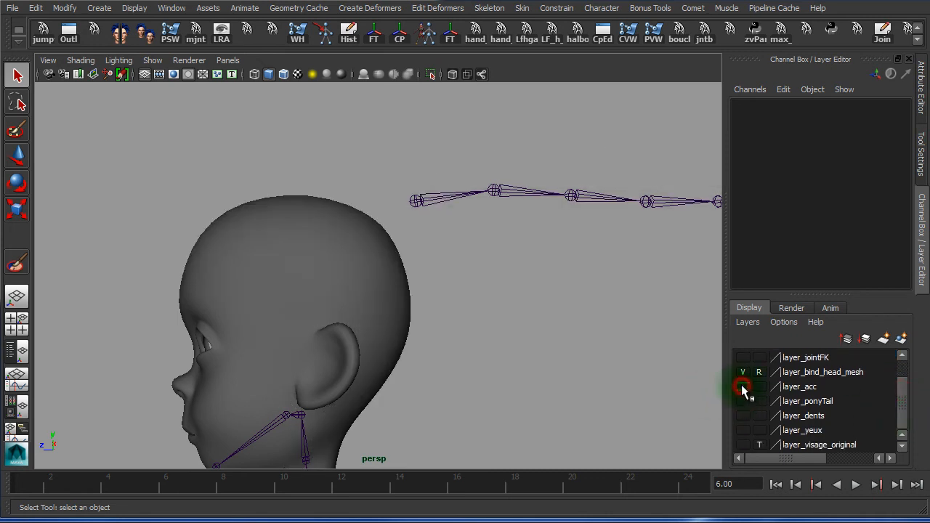
alt+middle_drag(383, 361, 462, 122)
alt+right_drag(374, 187, 471, 200)
alt+middle_drag(465, 138, 464, 378)
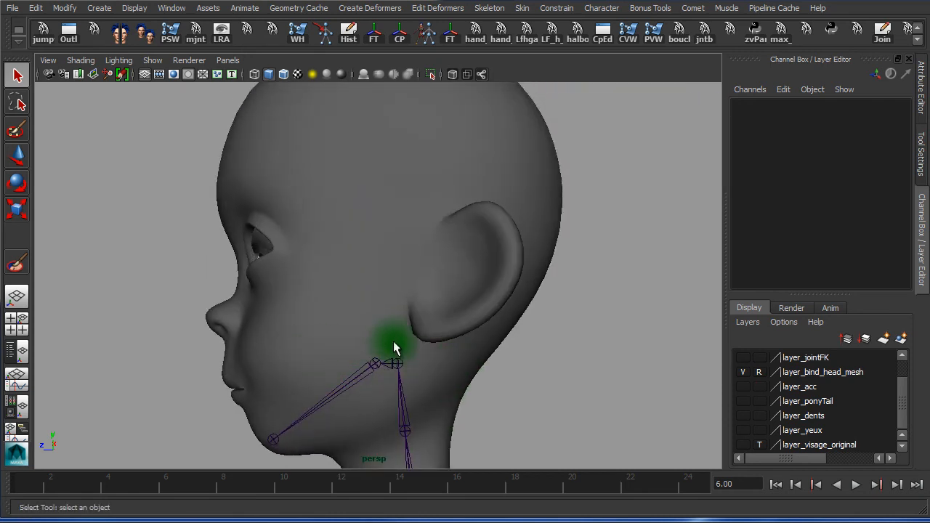
Zoom in and click through the jaw and neck joints mia_cou02_c_IKj and mia_cou01_c_IKj
alt+right_drag(430, 338, 380, 343)
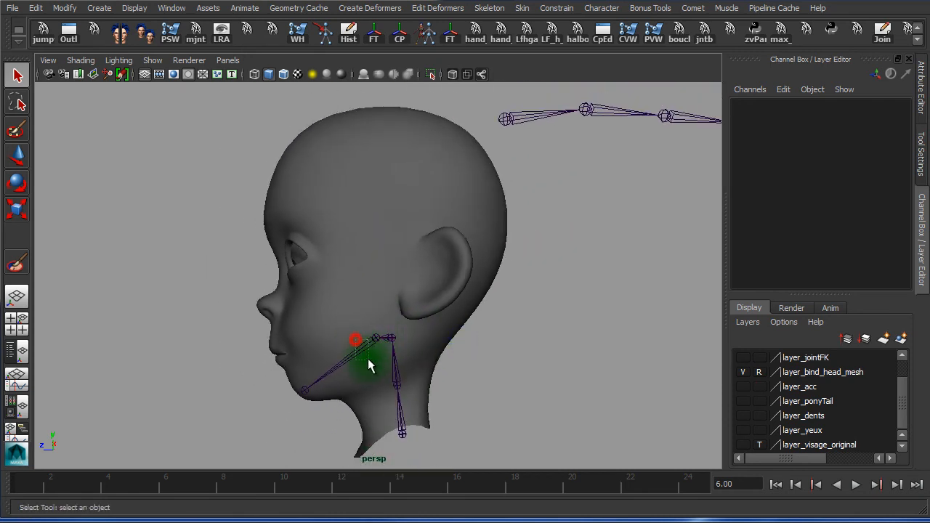
click(370, 359)
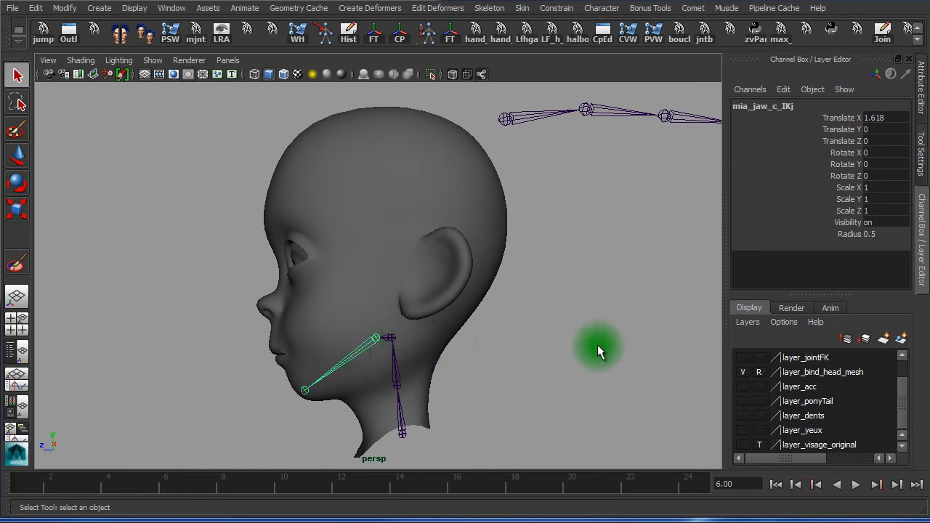
click(365, 350)
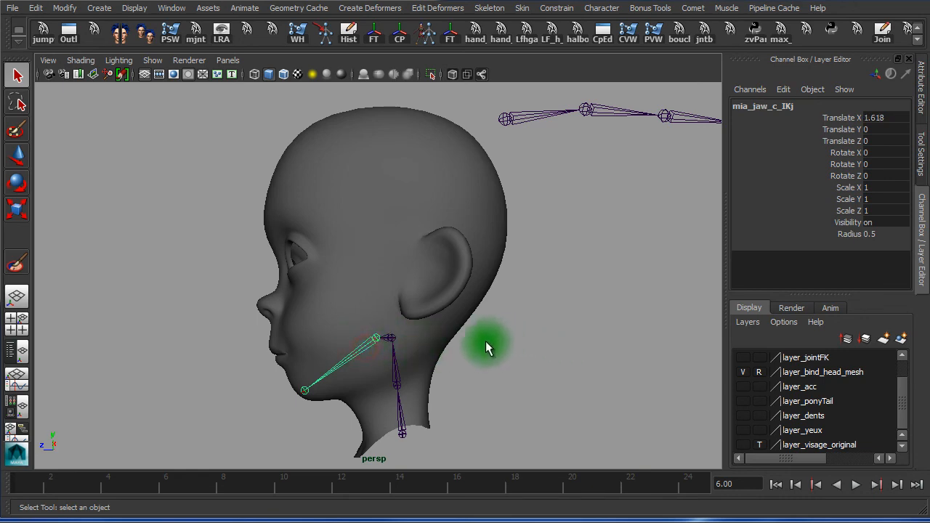
alt+right_drag(363, 334, 534, 344)
alt+middle_drag(508, 302, 410, 257)
drag(483, 238, 513, 232)
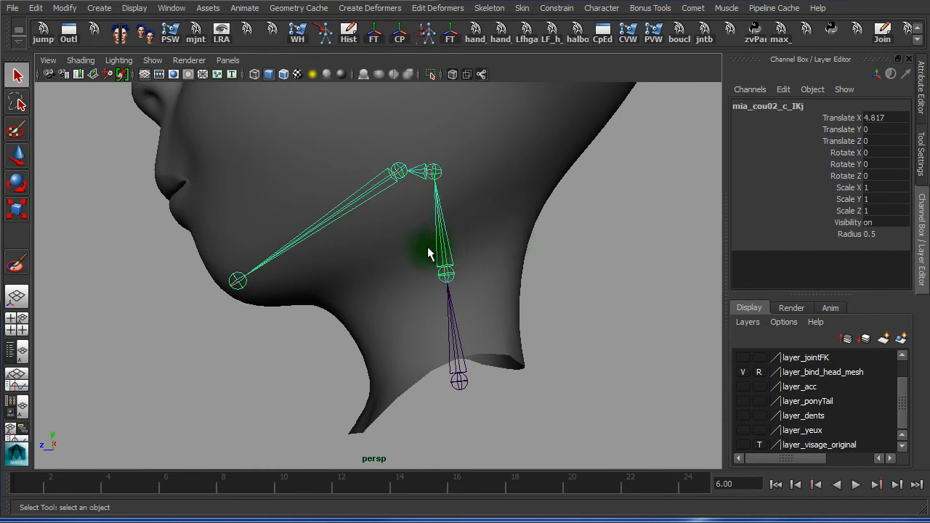
drag(413, 316, 488, 319)
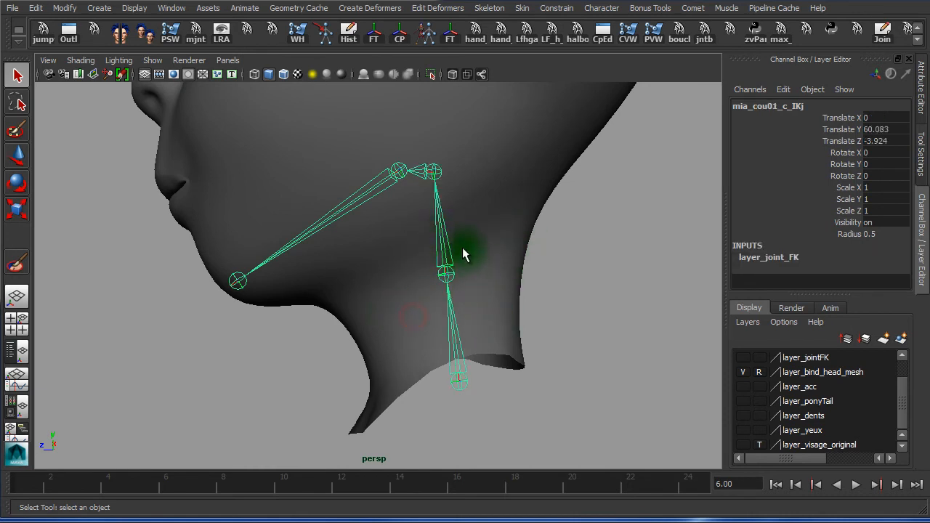
Select mia_head_c_IKj plus mia_jaw_c_IKj and frame the whole head
click(622, 255)
click(415, 173)
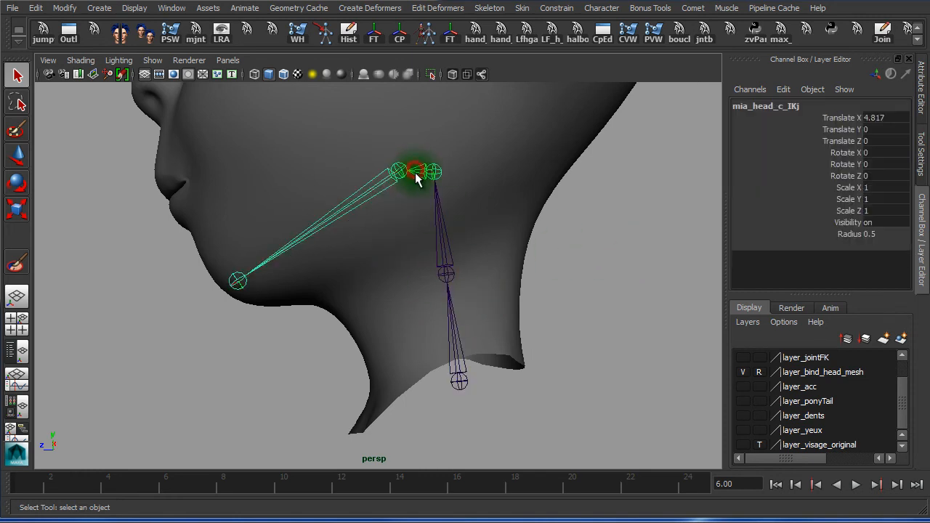
click(348, 182)
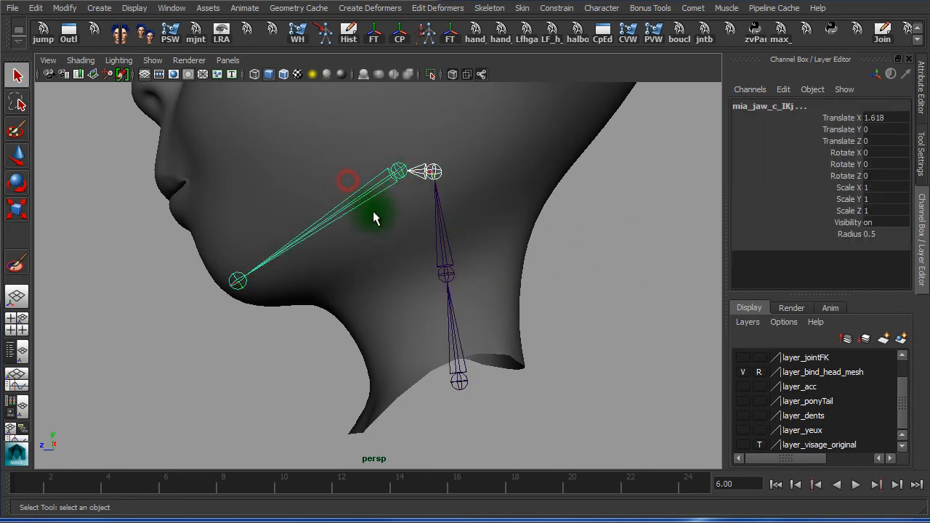
scroll(565, 266, down, 5)
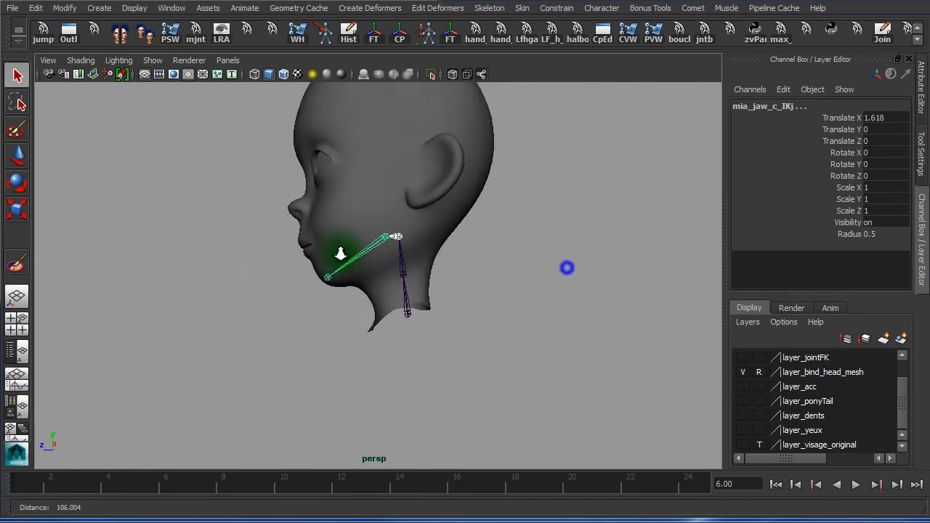
alt+middle_drag(510, 167, 490, 259)
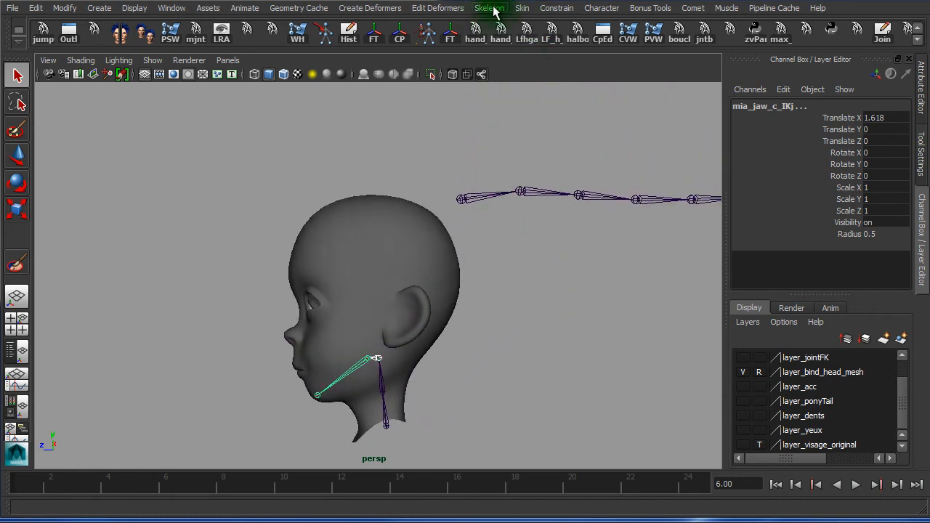
Reset Smooth Bind options to defaults, bind to Selected joints, and disable Maintain max influences
click(521, 9)
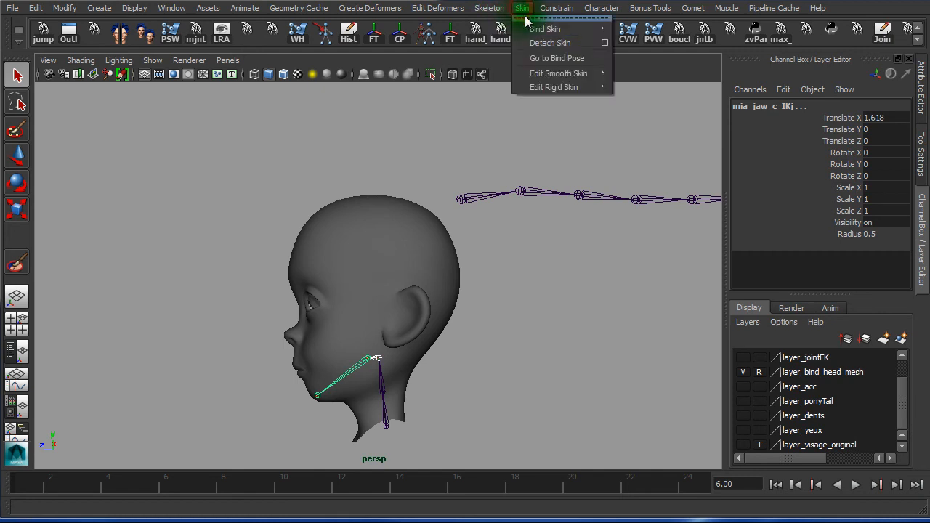
mouse_move(571, 33)
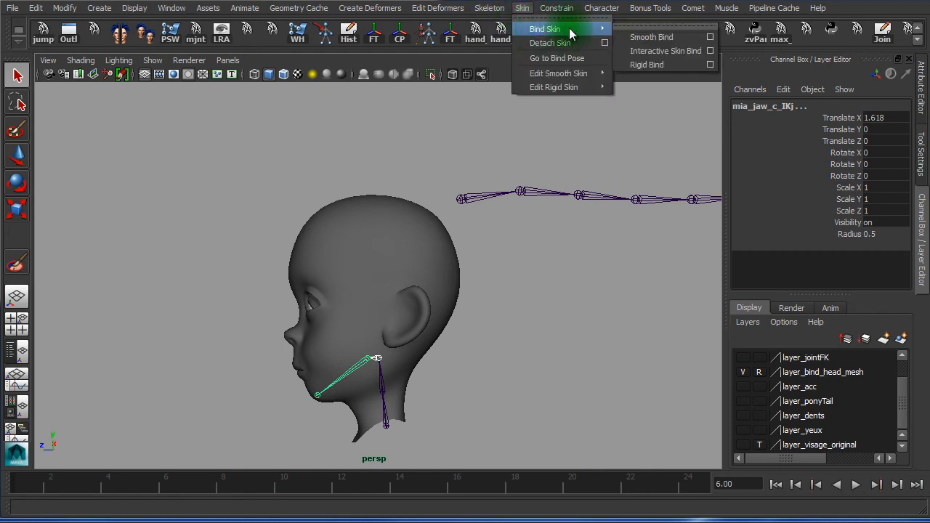
click(710, 37)
click(448, 64)
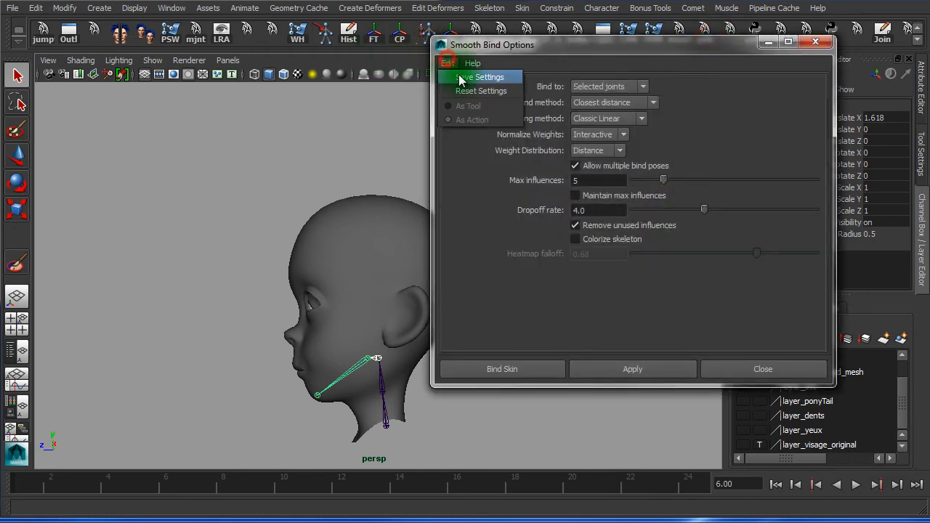
click(479, 91)
drag(557, 44, 353, 35)
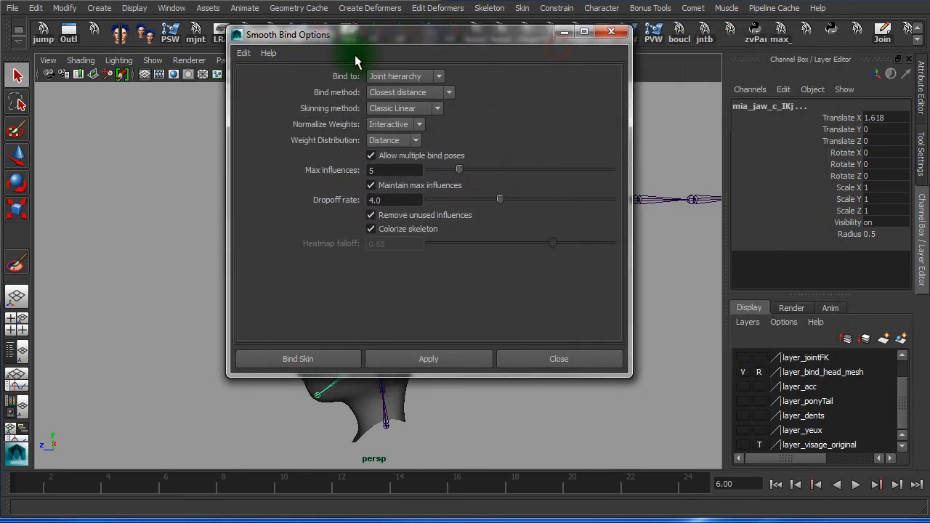
click(405, 77)
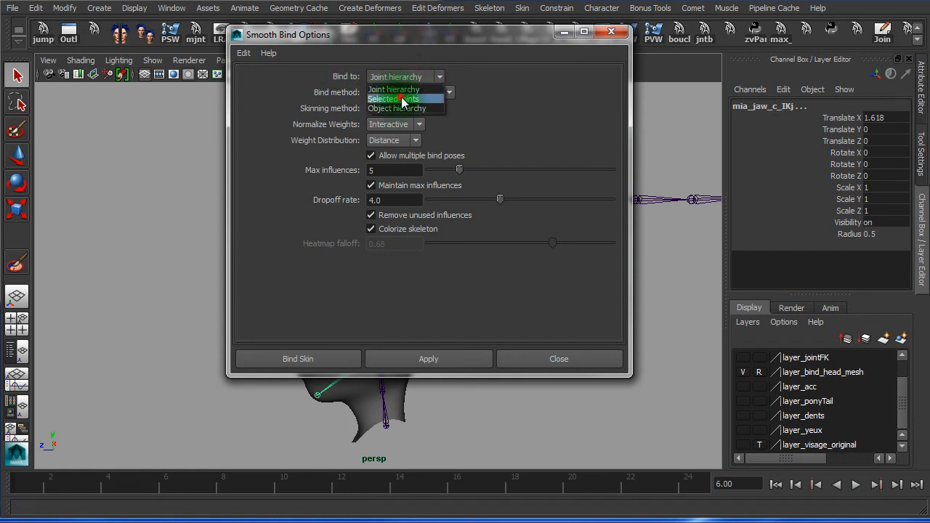
click(402, 99)
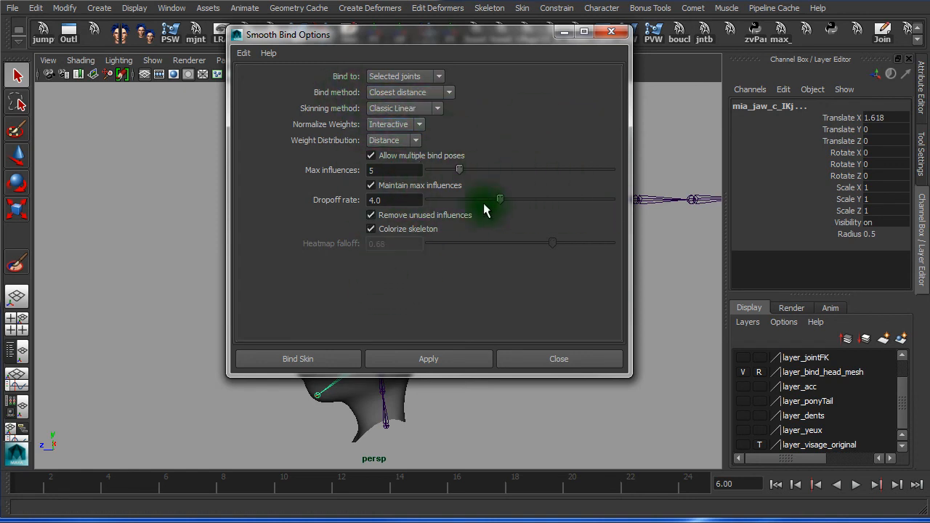
click(372, 186)
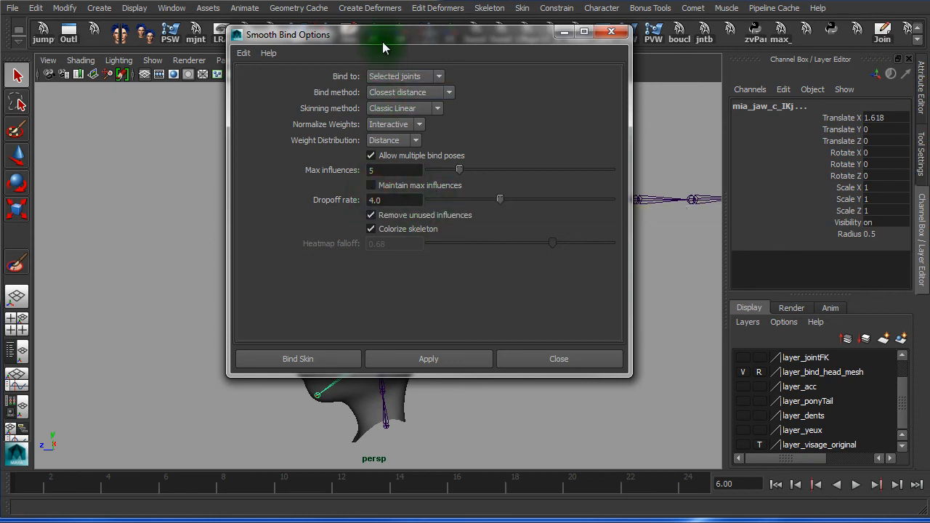
Frame the head, select the head mesh and apply Bind Skin
drag(382, 42, 520, 38)
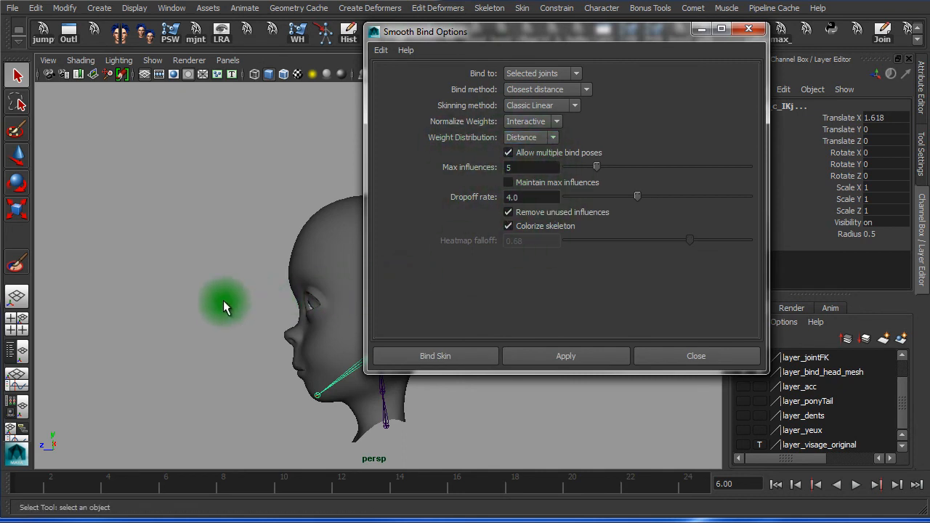
alt+right_drag(208, 295, 311, 288)
alt+middle_drag(311, 286, 166, 237)
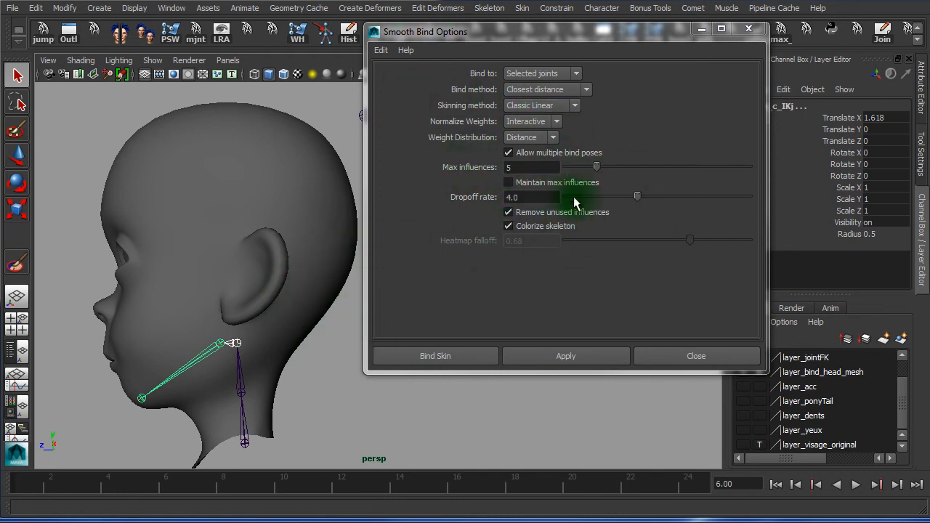
click(466, 358)
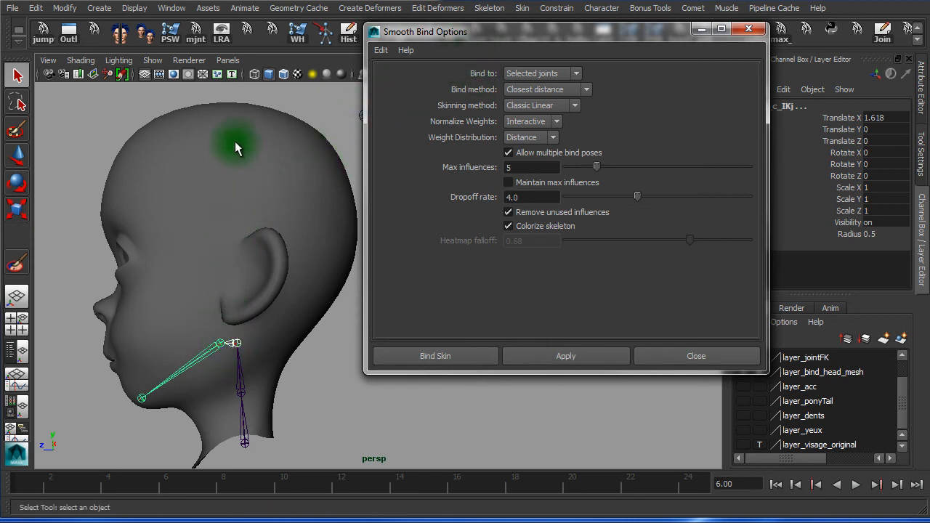
click(326, 100)
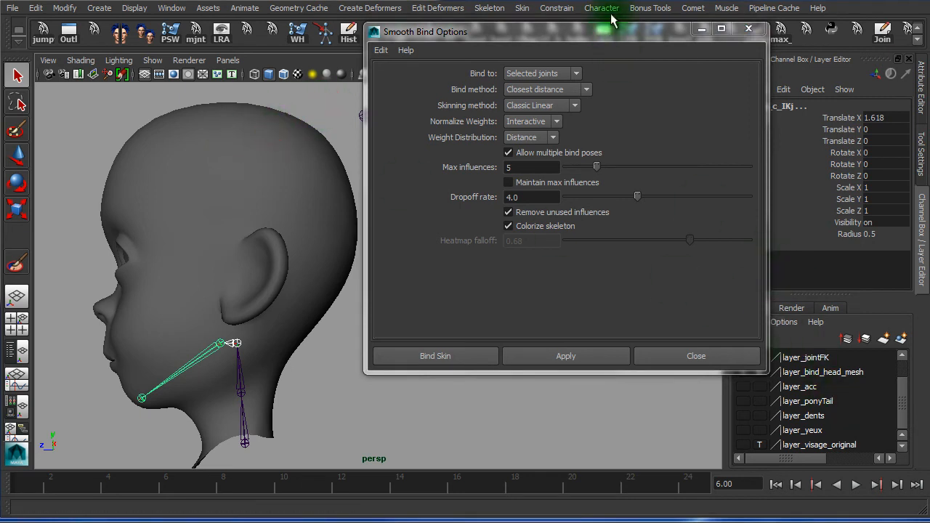
drag(612, 34, 531, 43)
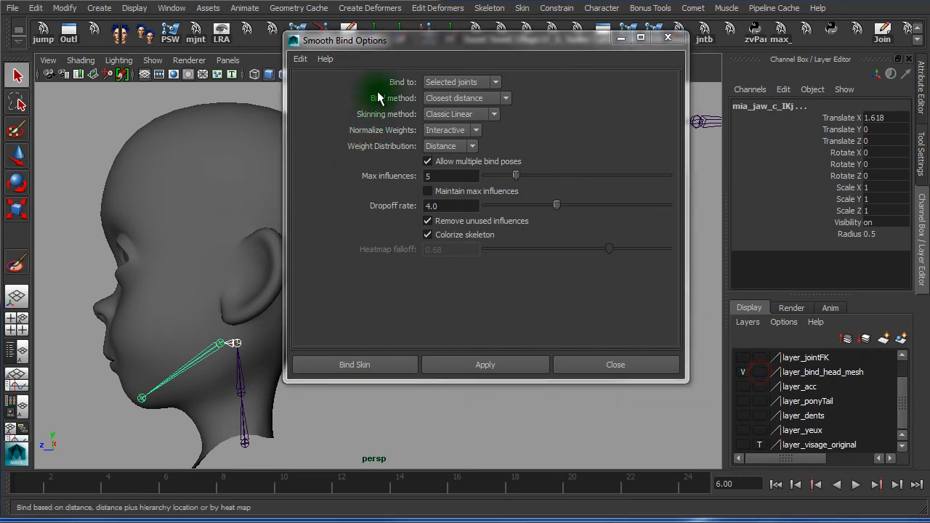
drag(391, 38, 303, 45)
click(227, 179)
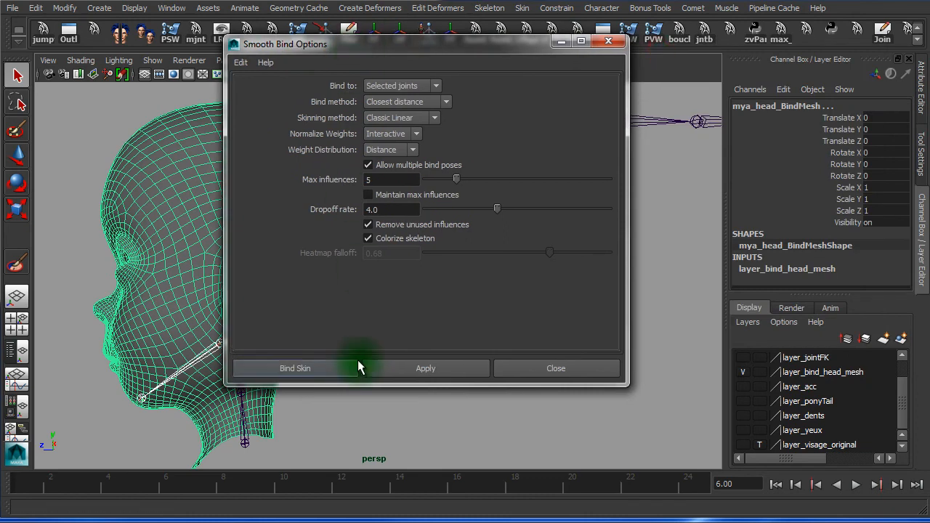
click(301, 370)
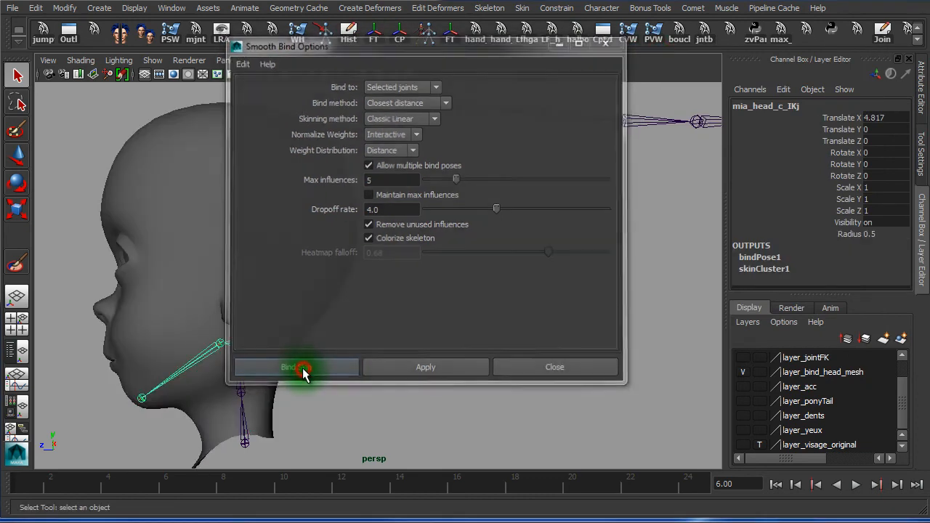
Rename skinCluster1 to mia_head_skin_cls using the copied head name plus 'cls'
click(749, 271)
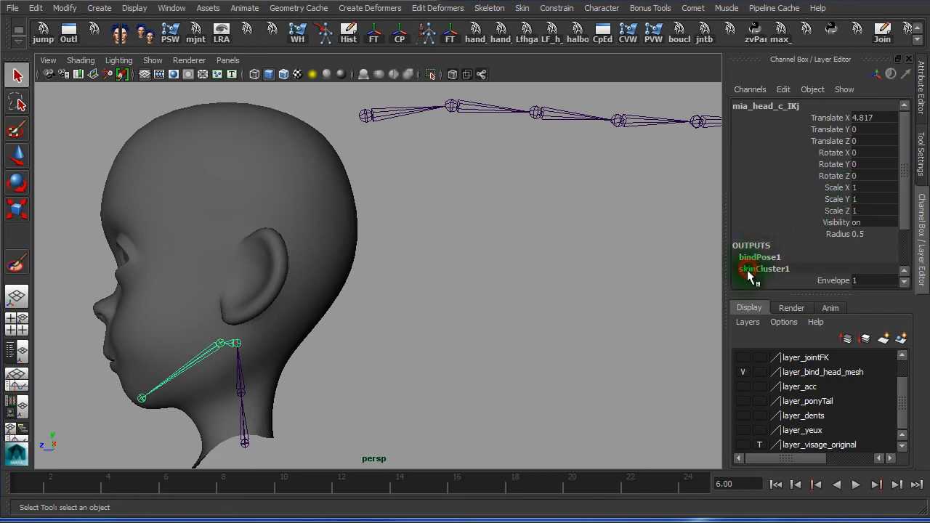
double_click(787, 270)
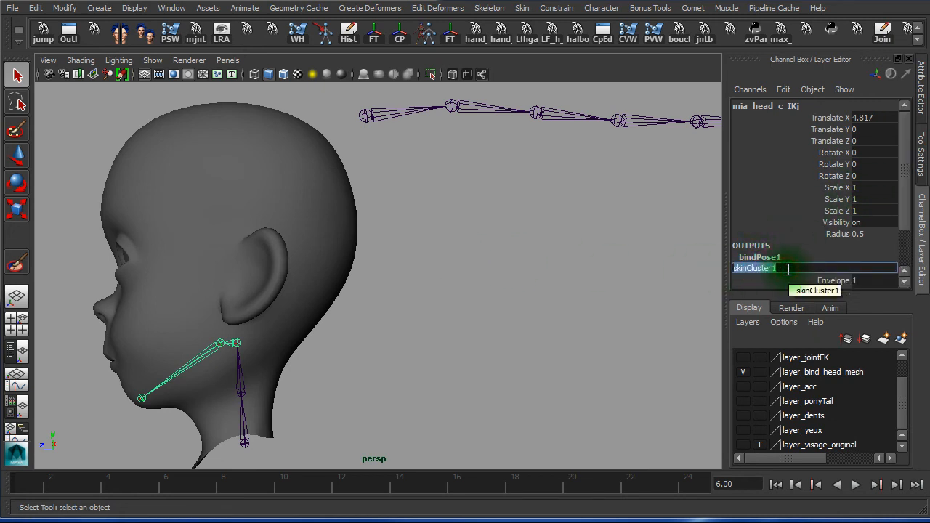
double_click(773, 108)
key(ctrl+c)
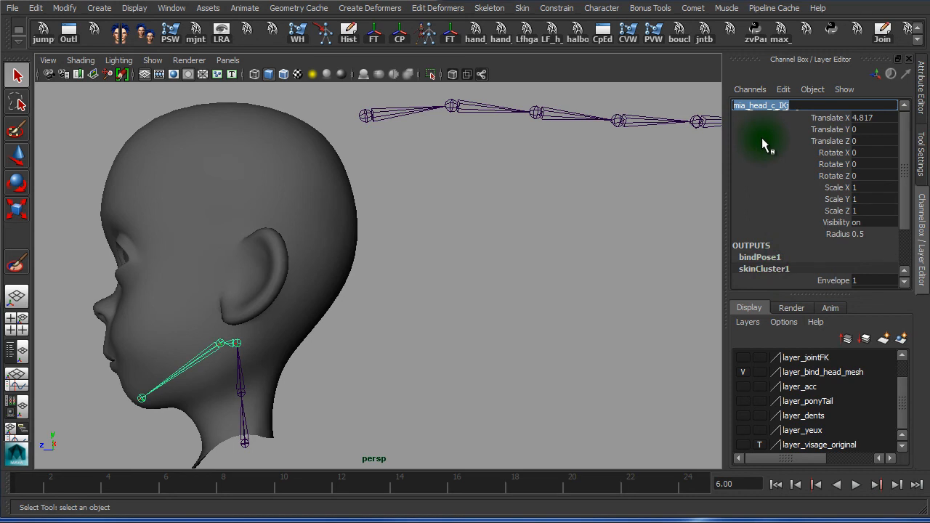
double_click(756, 268)
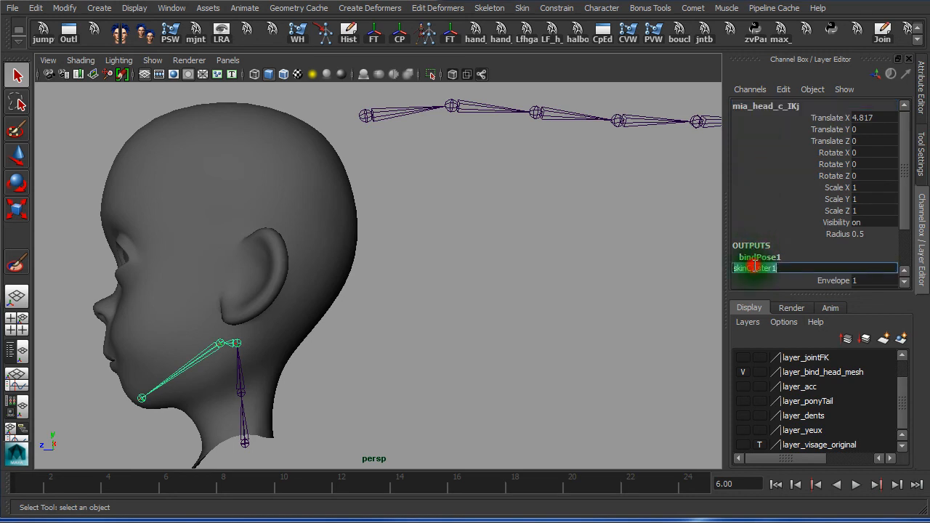
key(ctrl+v)
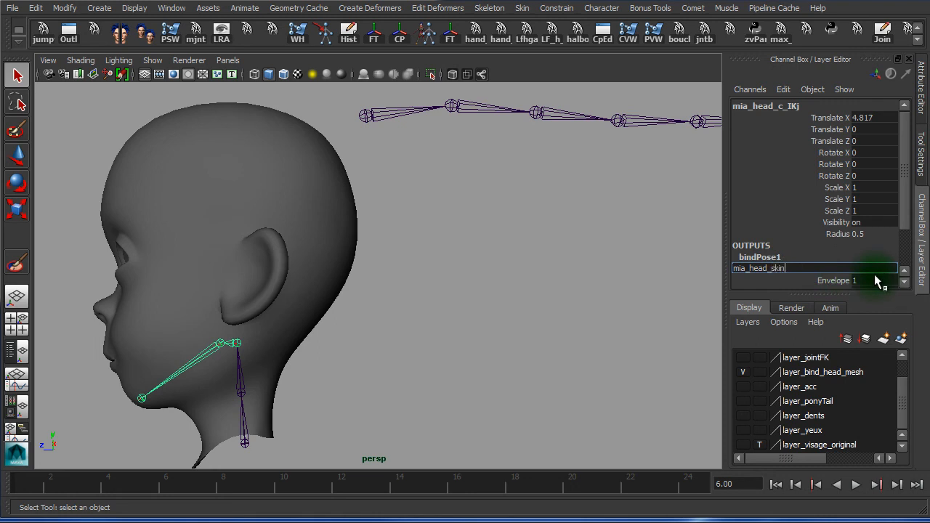
text(cls)
key(Return)
Select the jaw joint, test-rotate it, and return to frame 1
click(573, 301)
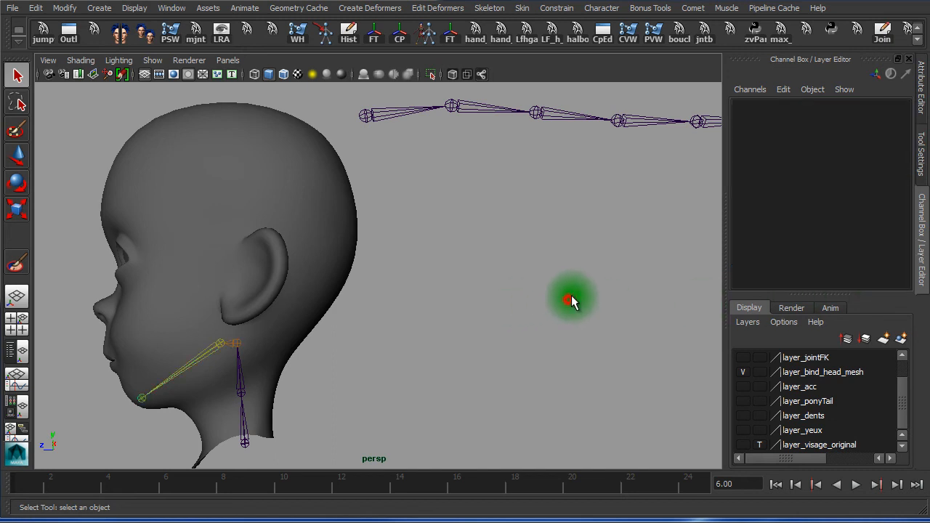
alt+right_drag(219, 309, 194, 304)
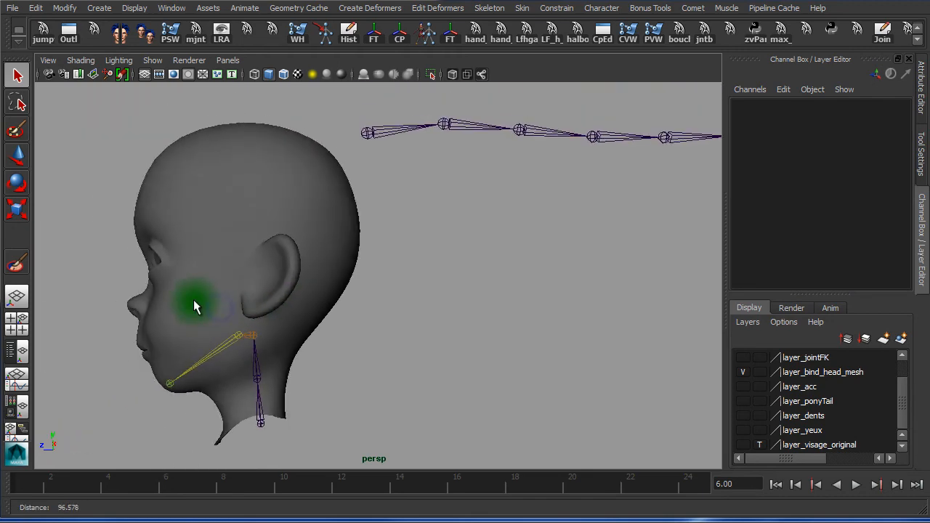
click(217, 344)
key(e)
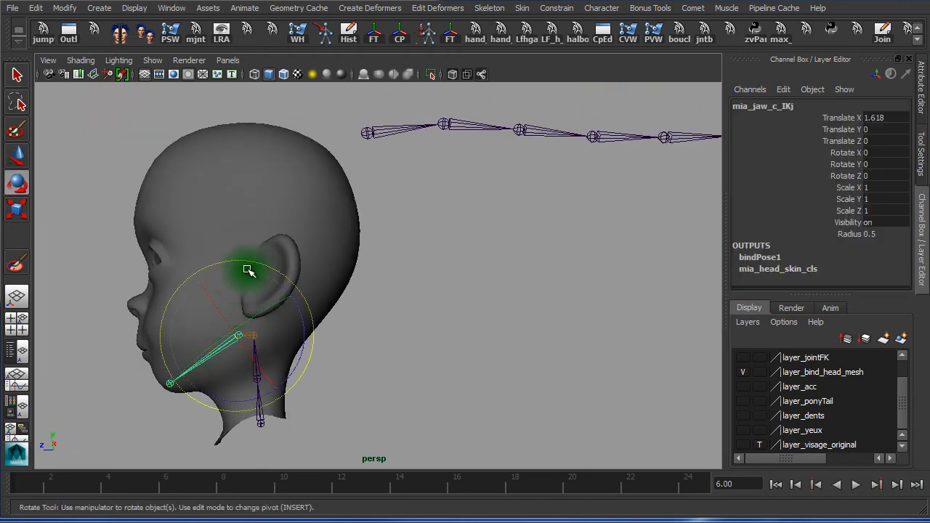
drag(301, 325, 274, 292)
drag(88, 485, 23, 518)
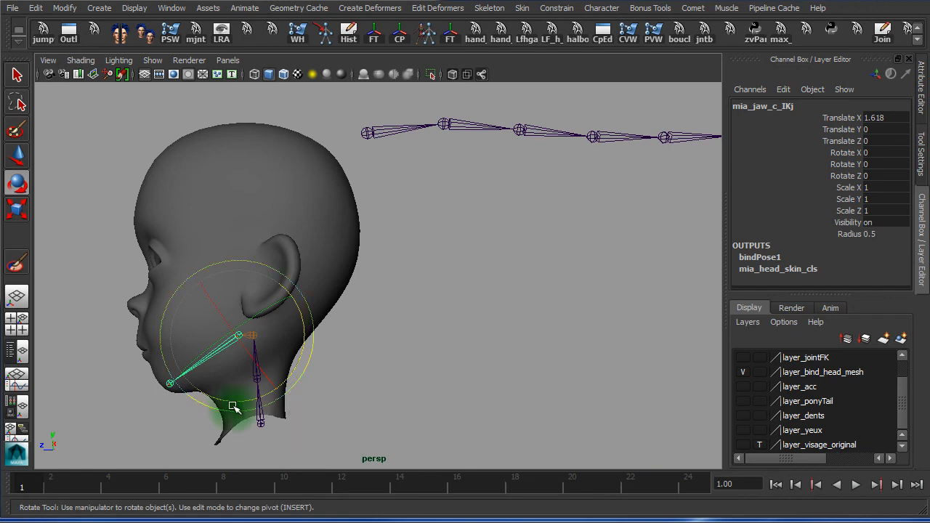
alt+right_drag(233, 386, 343, 385)
alt+middle_drag(343, 385, 495, 305)
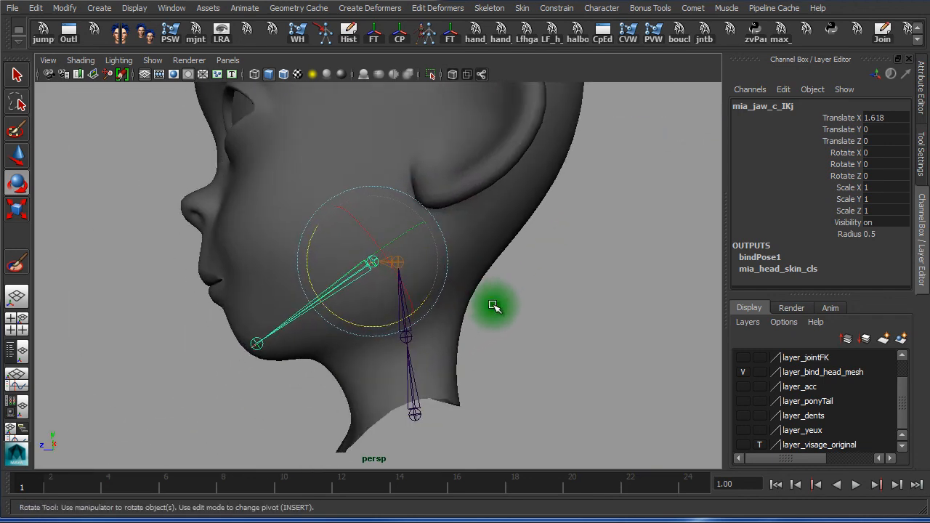
alt+right_drag(363, 323, 335, 325)
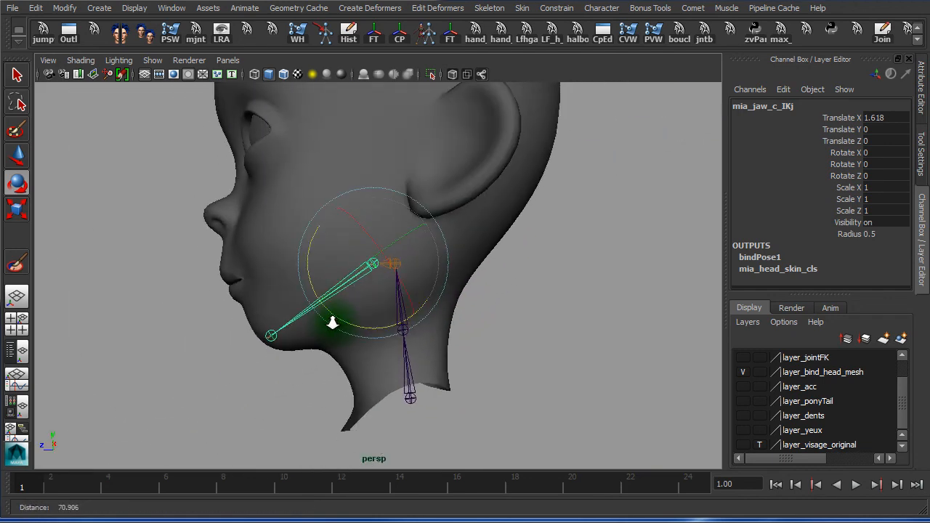
key(alt+v)
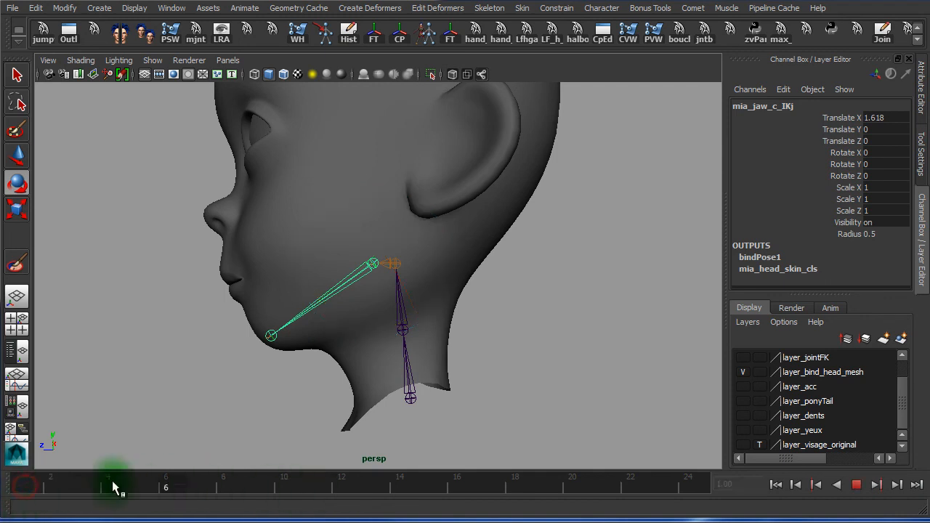
key(alt+v)
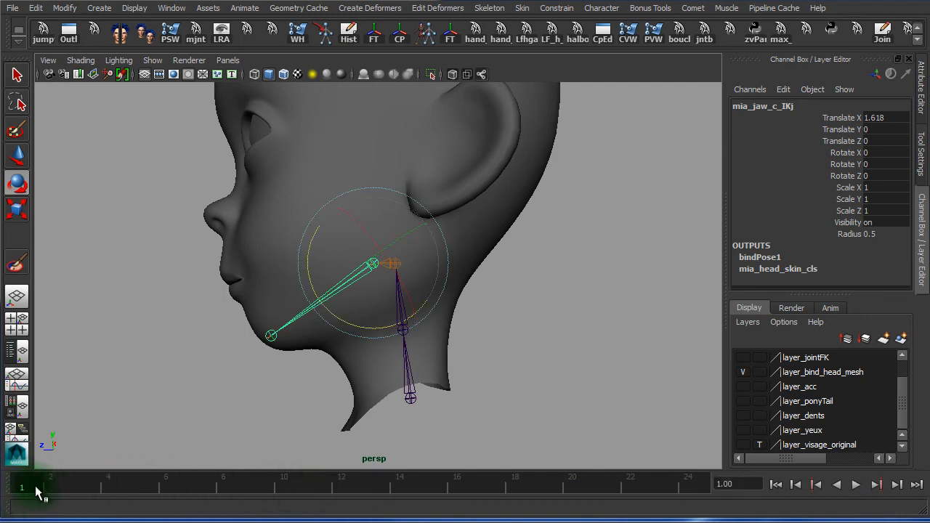
Key the jaw closed at frames 1 and 20, open to Z 40.056 at frame 10, and play back
key(s)
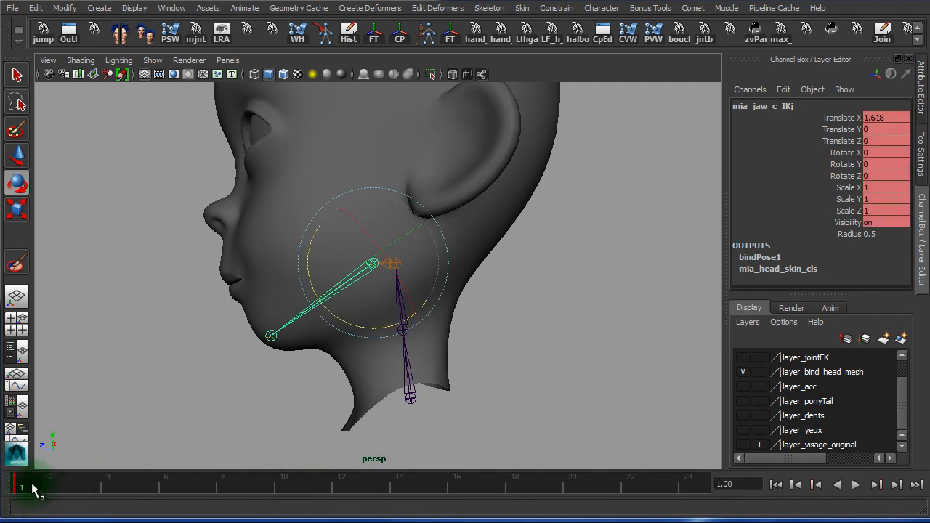
click(283, 492)
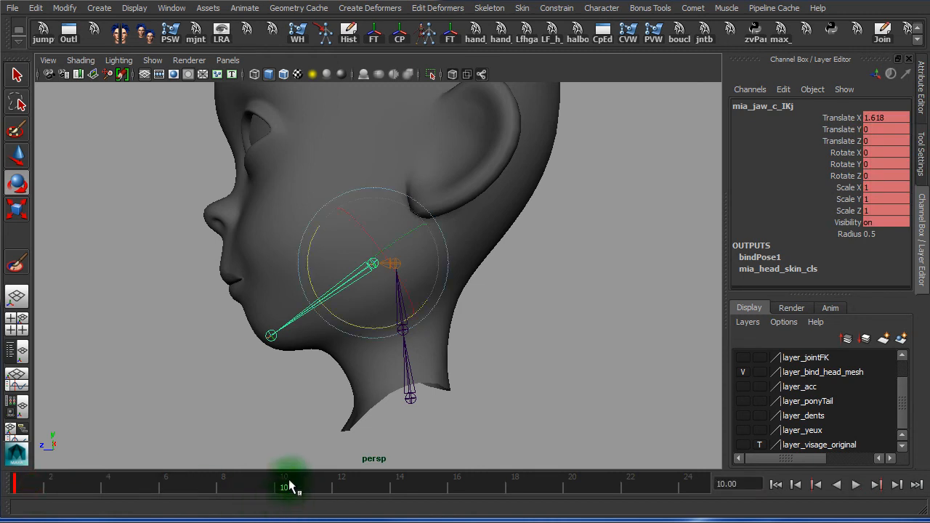
key(alt+v)
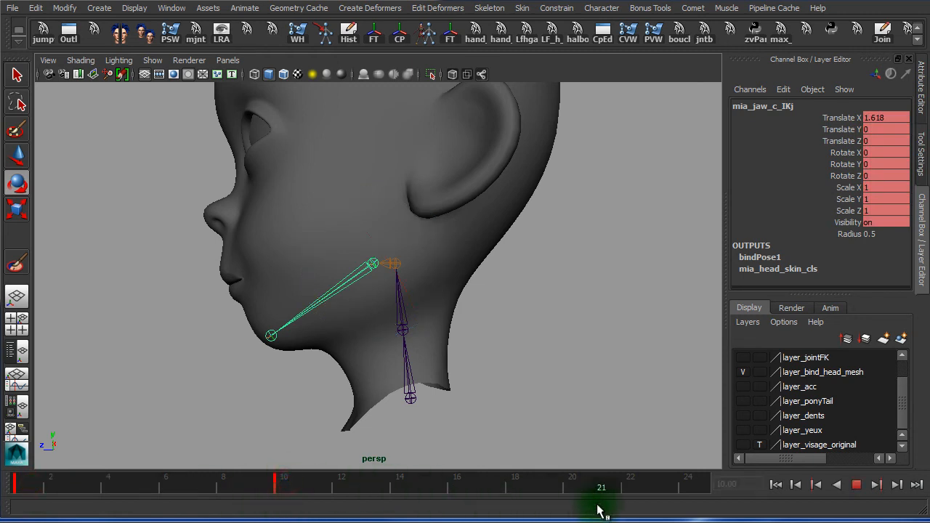
key(alt+v)
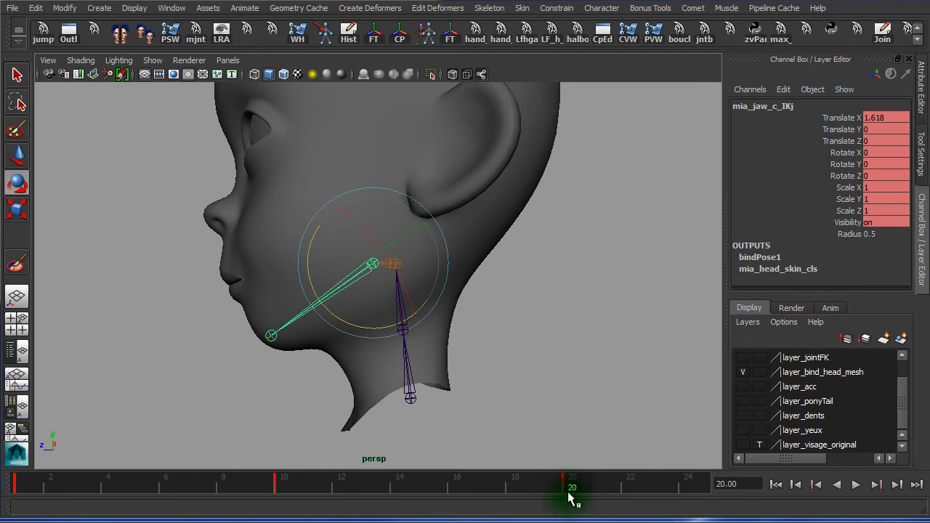
click(291, 486)
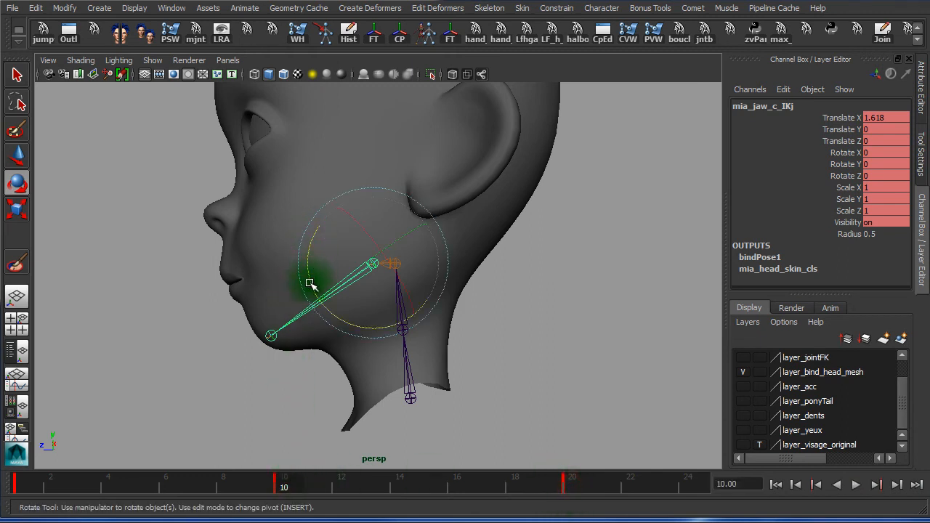
drag(311, 283, 335, 325)
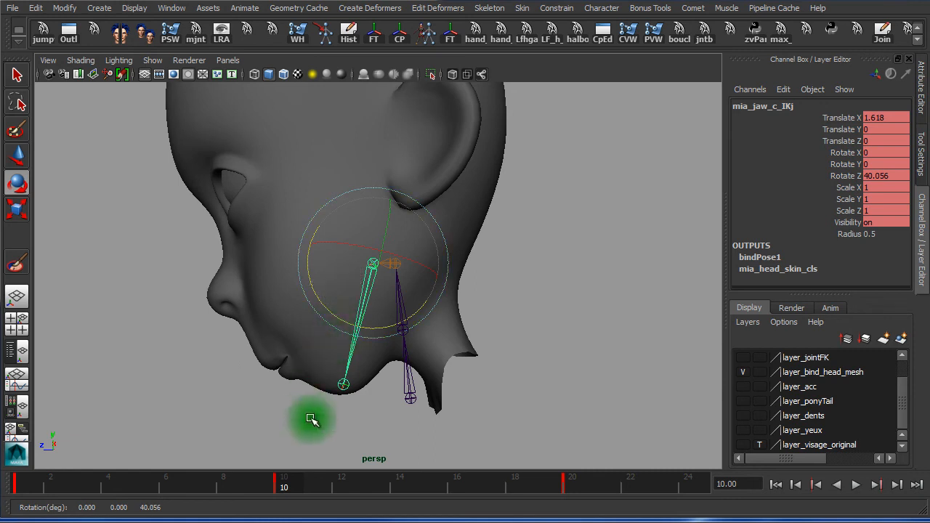
drag(277, 489, 16, 484)
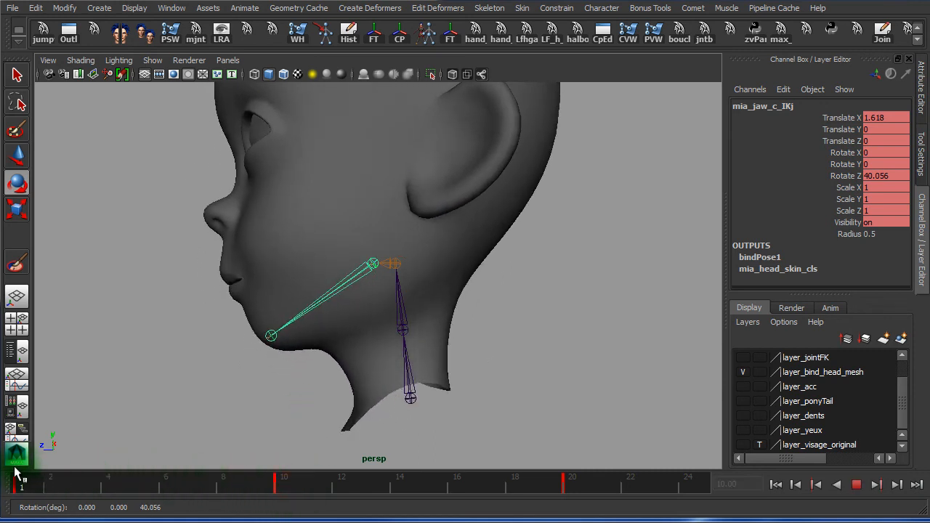
key(alt+v)
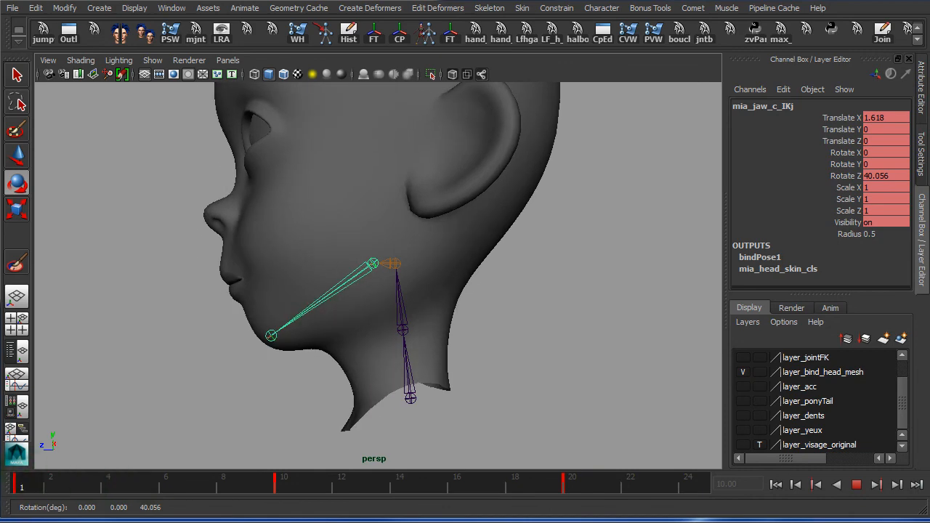
Select and frame the head mesh, then bring up Skin > Edit Smooth Skin
key(e)
click(523, 205)
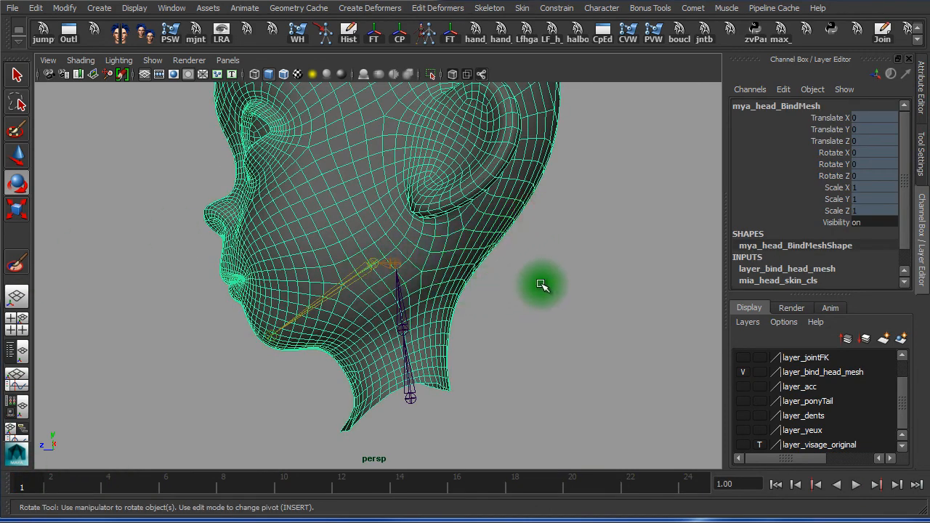
alt+right_drag(610, 291, 528, 274)
alt+middle_drag(532, 264, 529, 341)
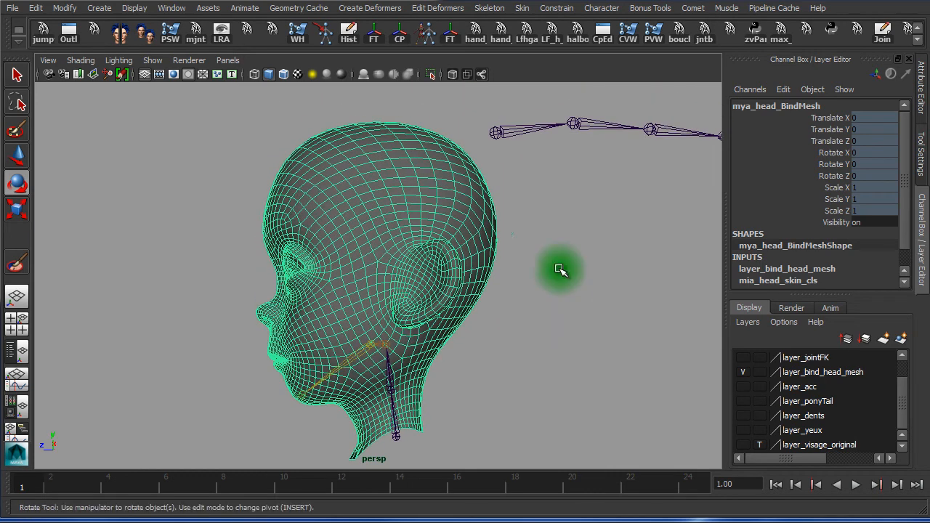
click(522, 9)
click(555, 76)
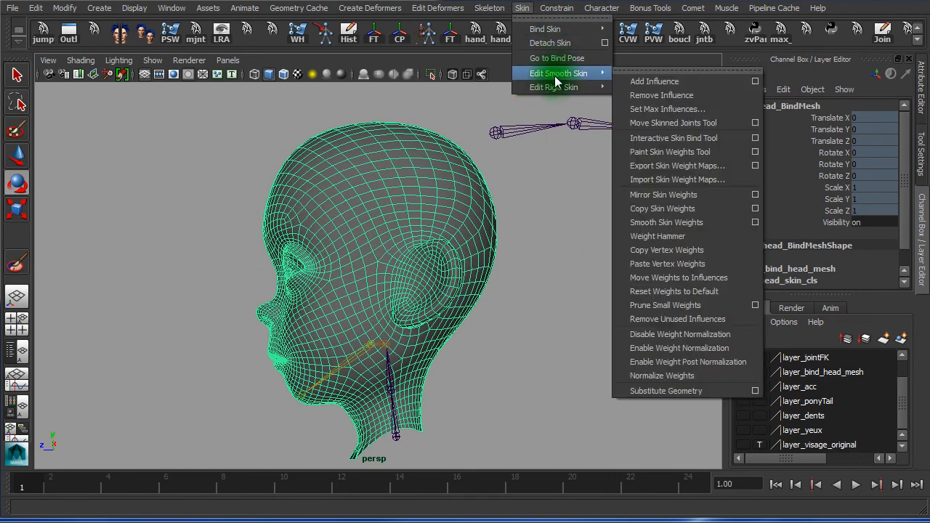
Reselect the head mesh and launch Paint Skin Weights from its right-click marking menu
click(756, 151)
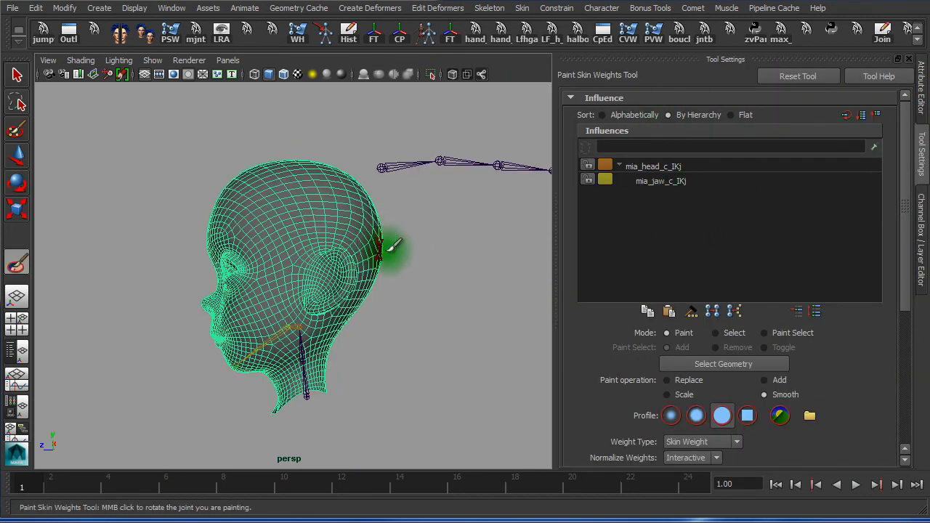
click(17, 75)
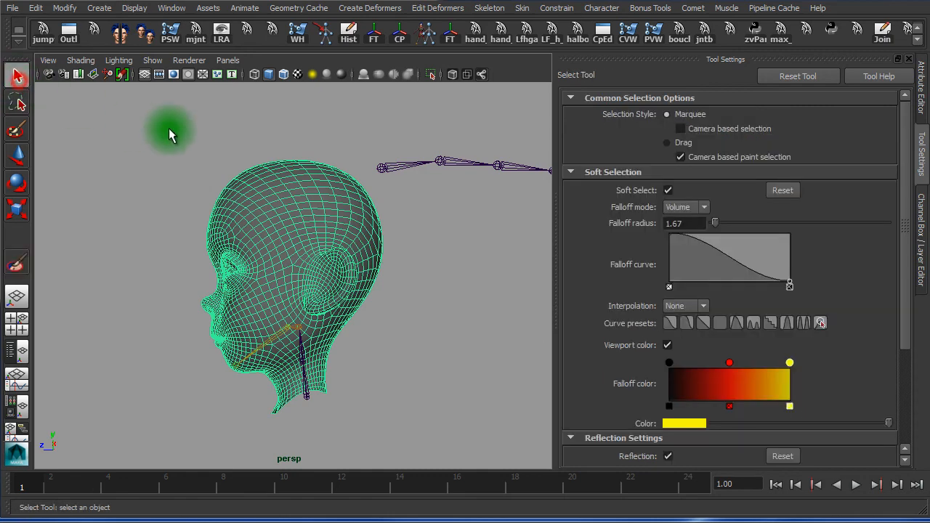
click(338, 117)
click(299, 196)
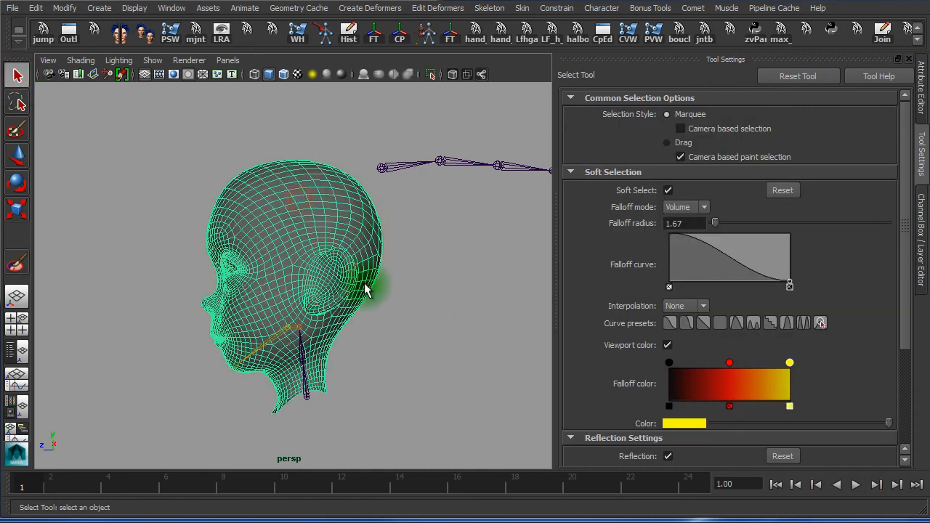
mouse_move(223, 136)
right_down()
mouse_move(215, 332)
mouse_move(307, 332)
mouse_move(332, 380)
mouse_move(414, 386)
right_up()
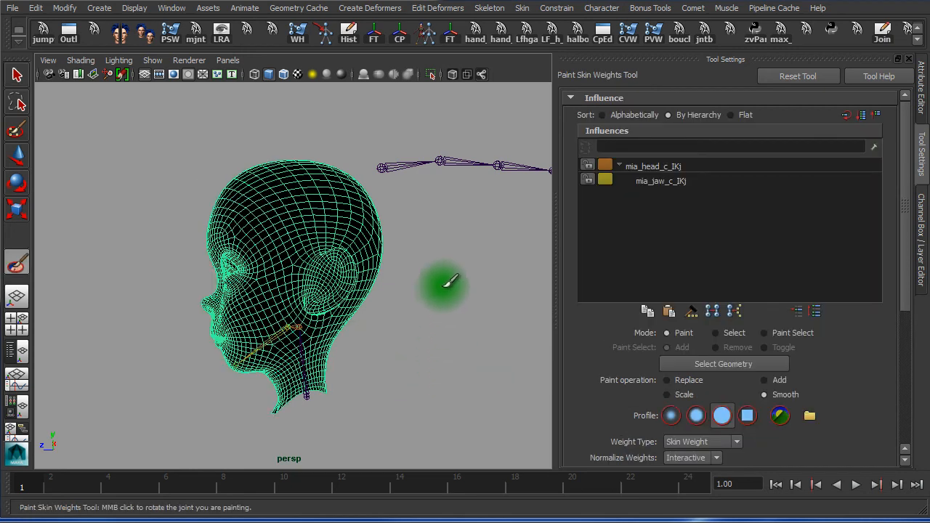
key(w)
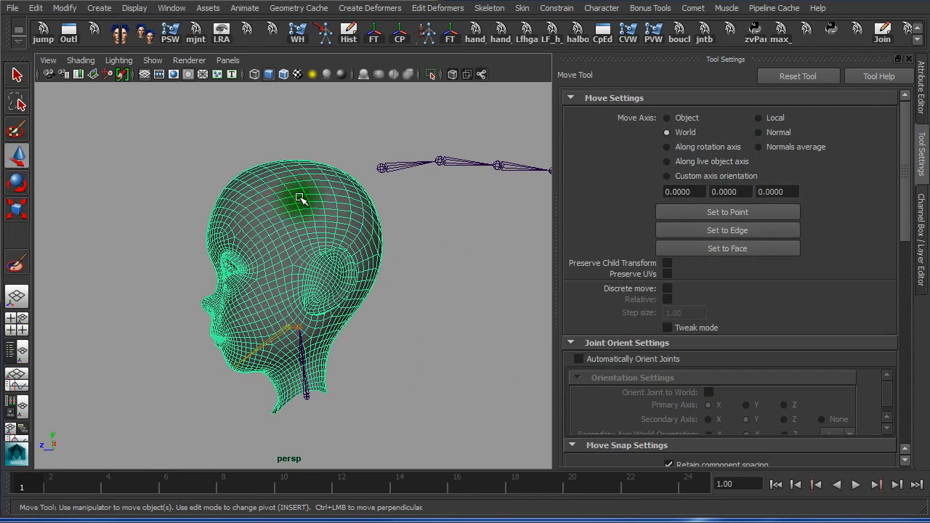
shift+right_drag(301, 197, 297, 204)
click(280, 151)
click(288, 204)
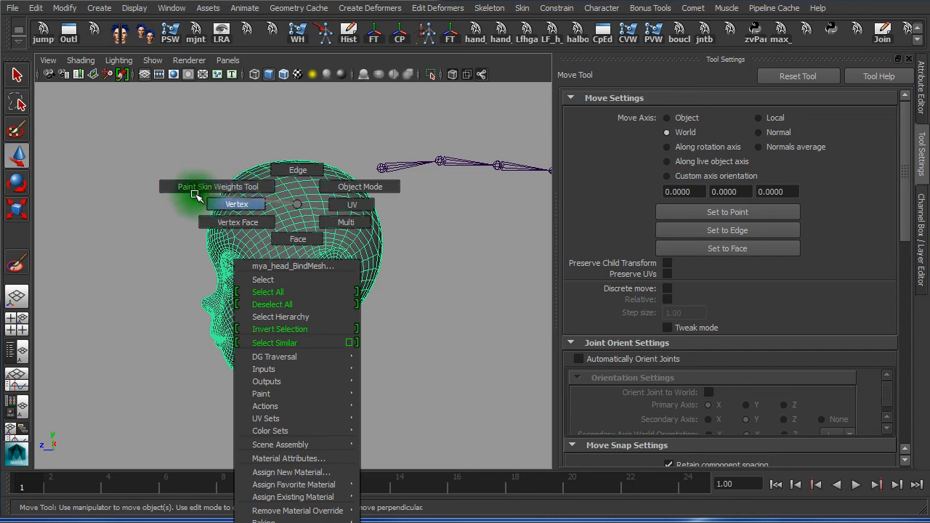
click(297, 203)
click(293, 129)
click(287, 179)
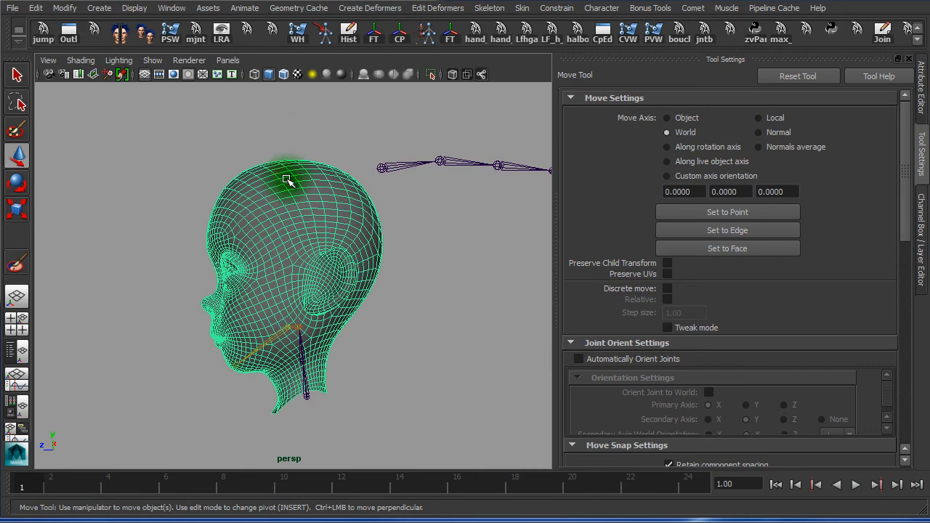
right_click(275, 180)
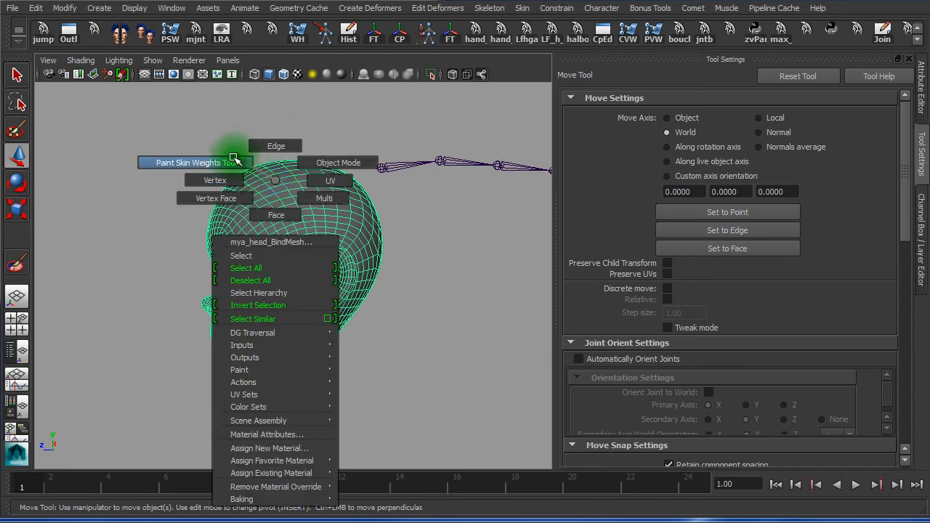
click(234, 161)
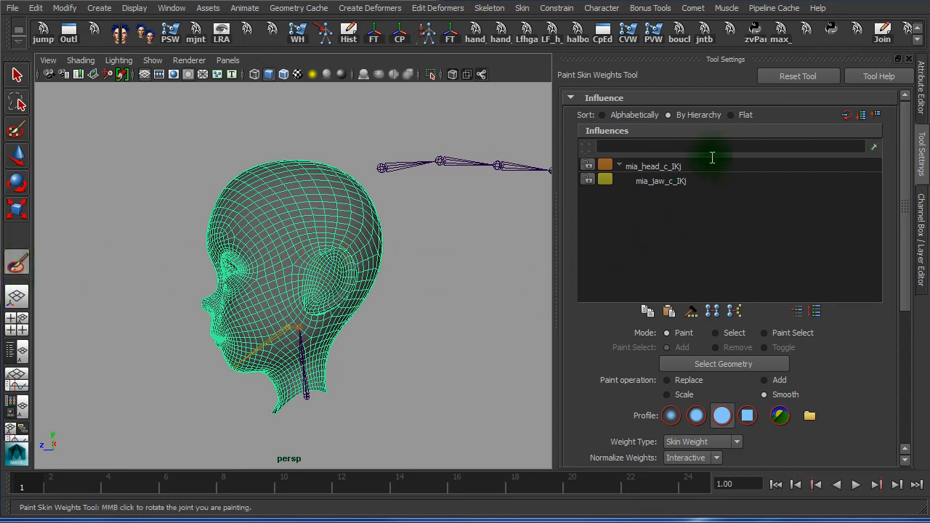
Reselect the head mesh with the Select Tool and reactivate the Paint Skin Weights Tool
click(16, 75)
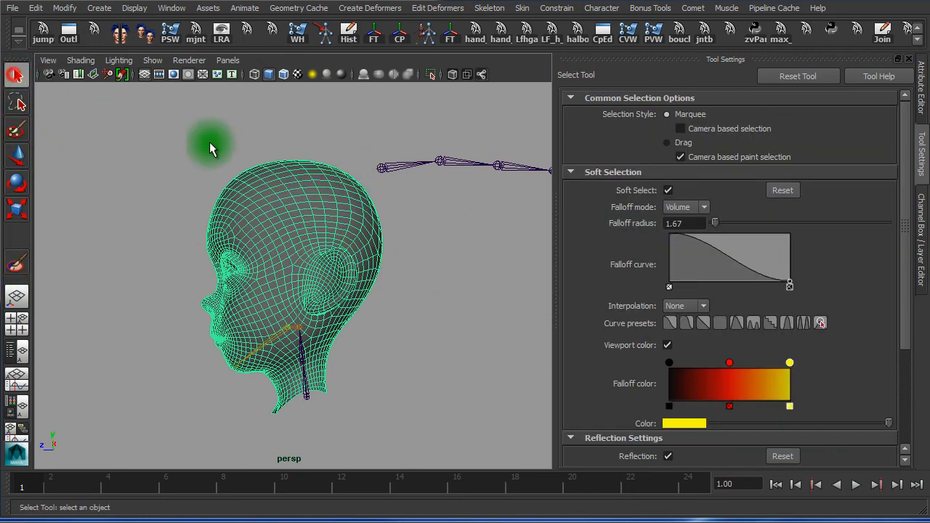
click(295, 176)
click(364, 148)
click(312, 193)
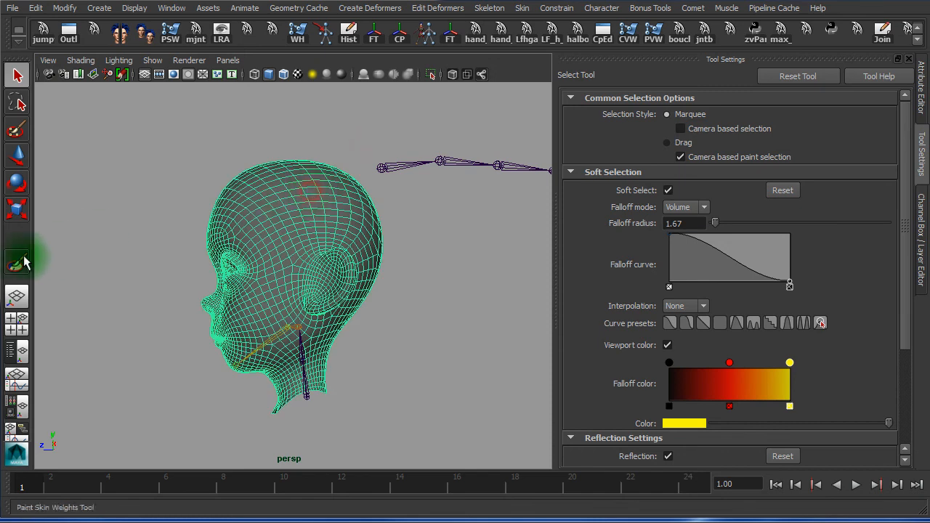
click(19, 266)
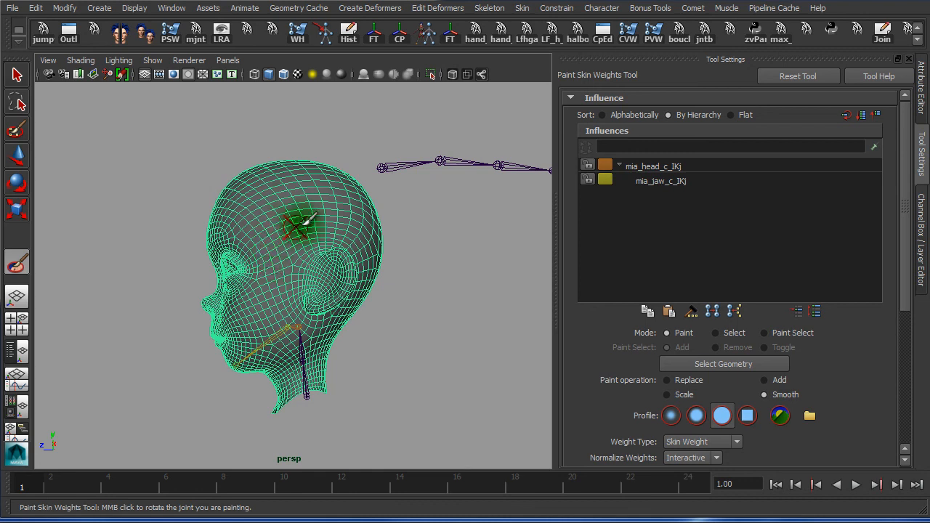
Compare mia_head_c_IKj and mia_jaw_c_IKj weights in greyscale, scrolling through Tool Settings
click(687, 166)
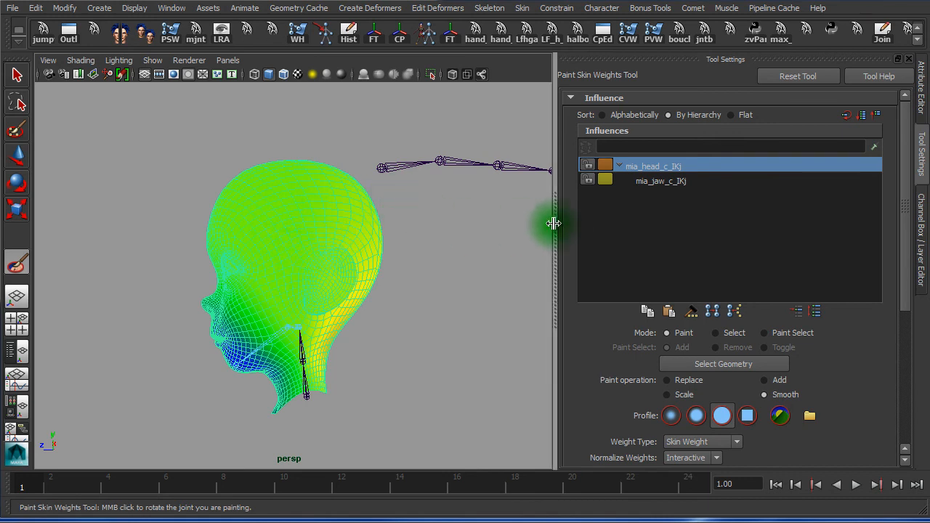
click(684, 180)
click(683, 166)
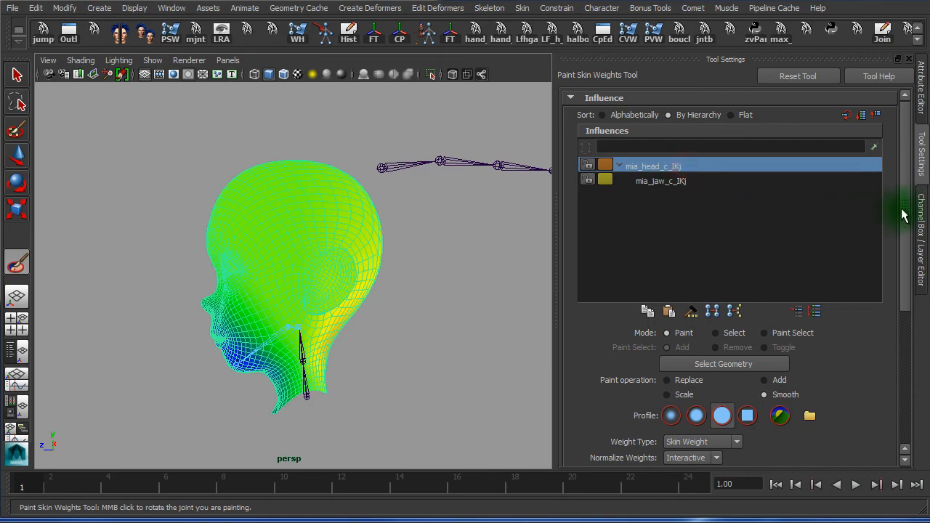
drag(911, 211, 908, 391)
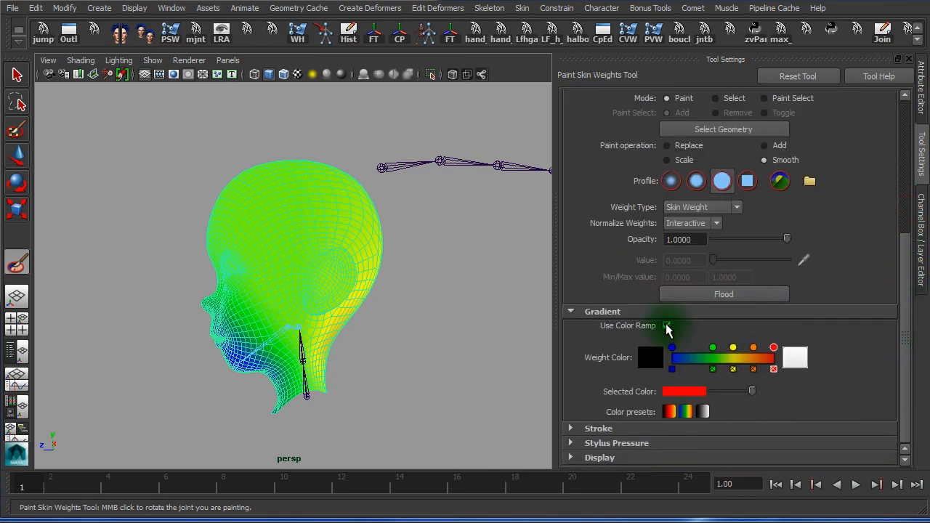
click(667, 326)
scroll(266, 296, up, 5)
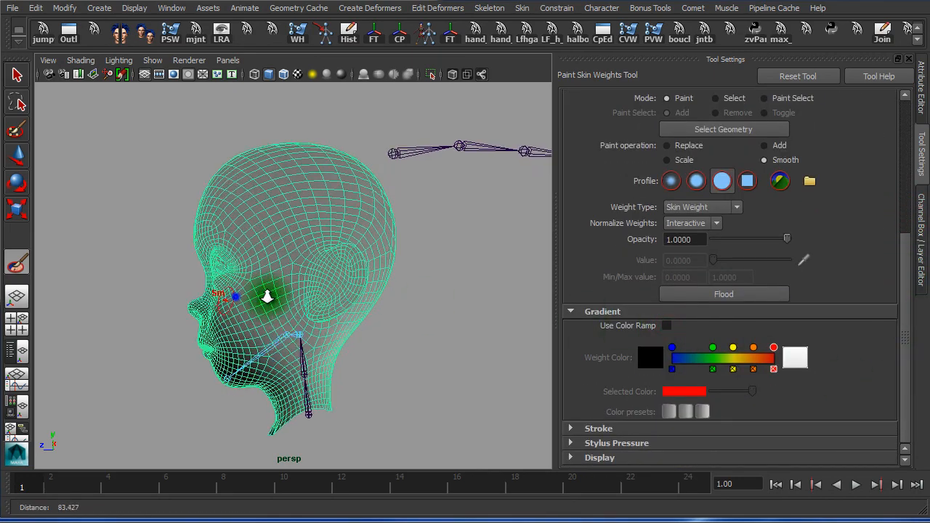
scroll(393, 322, down, 5)
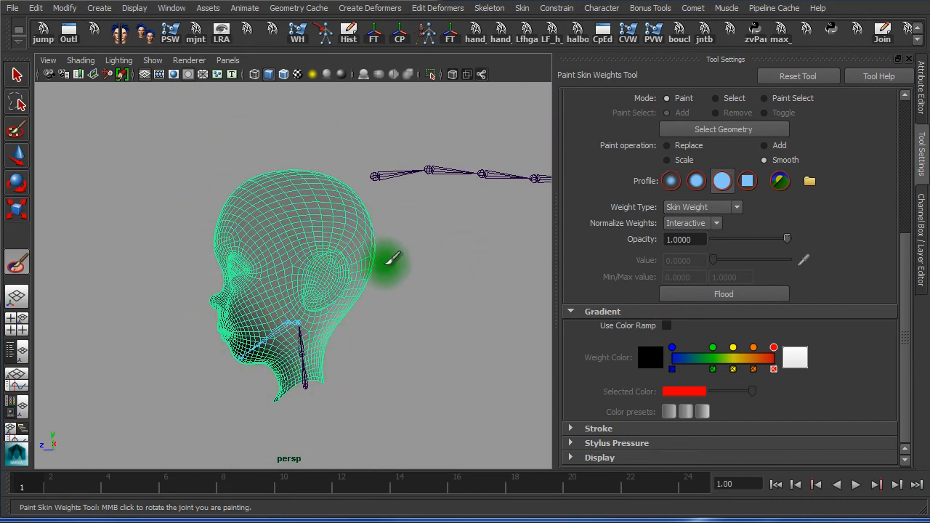
drag(907, 269, 905, 116)
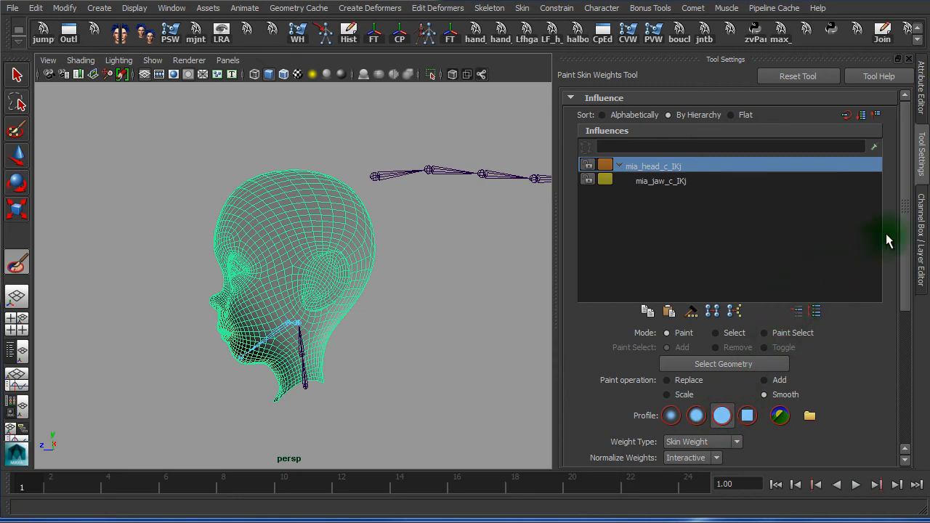
drag(905, 229, 904, 312)
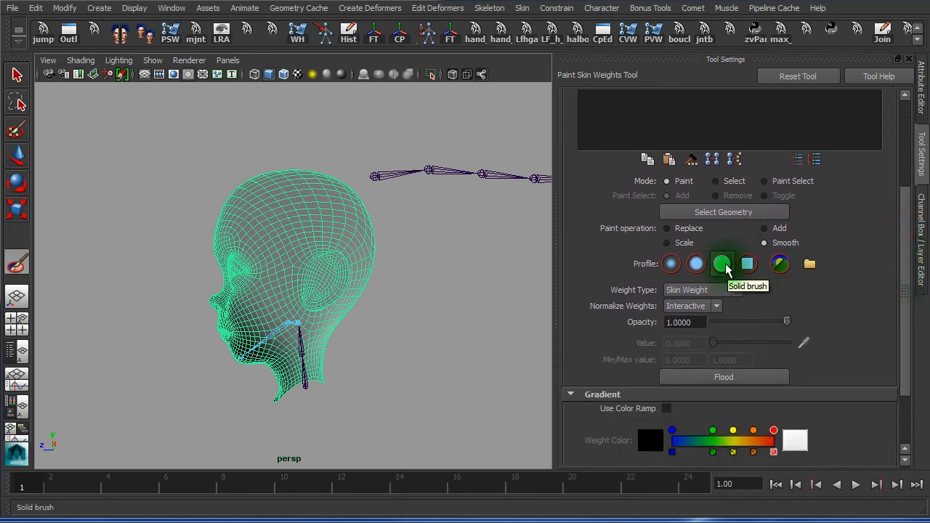
Use Replace at value 1.0 and flood the head mesh with mia_head_c_IKj weight
click(668, 228)
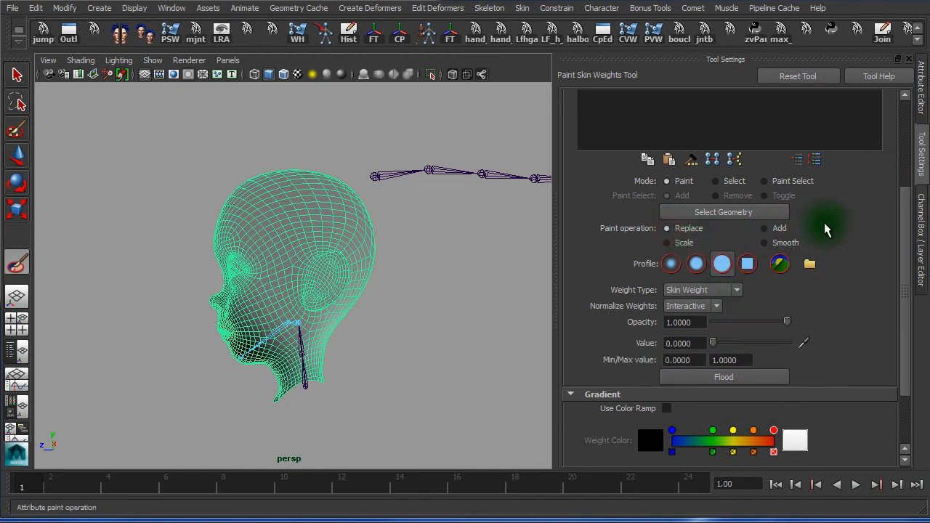
drag(903, 197, 907, 253)
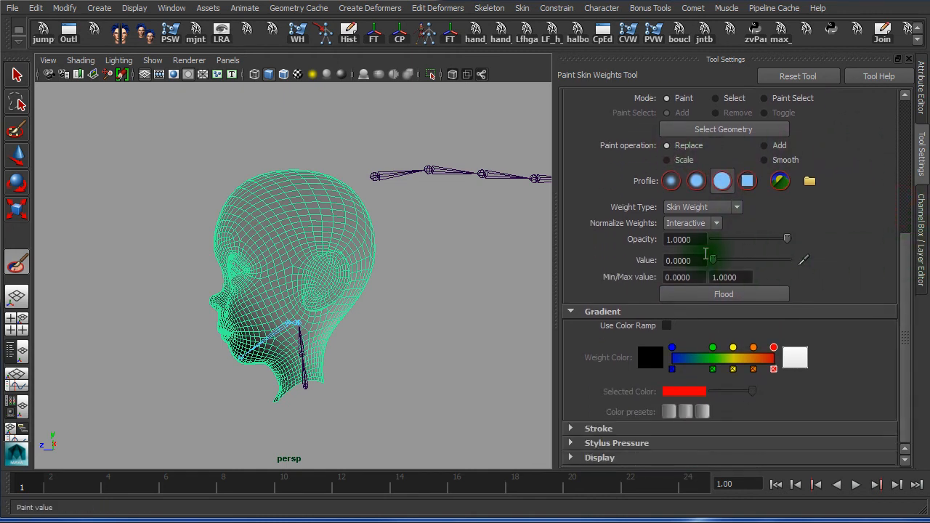
double_click(684, 240)
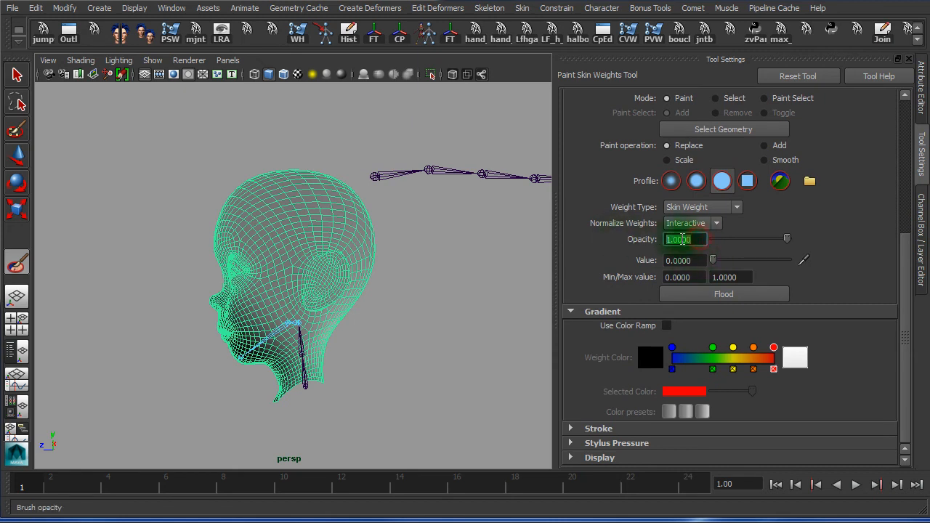
double_click(699, 260)
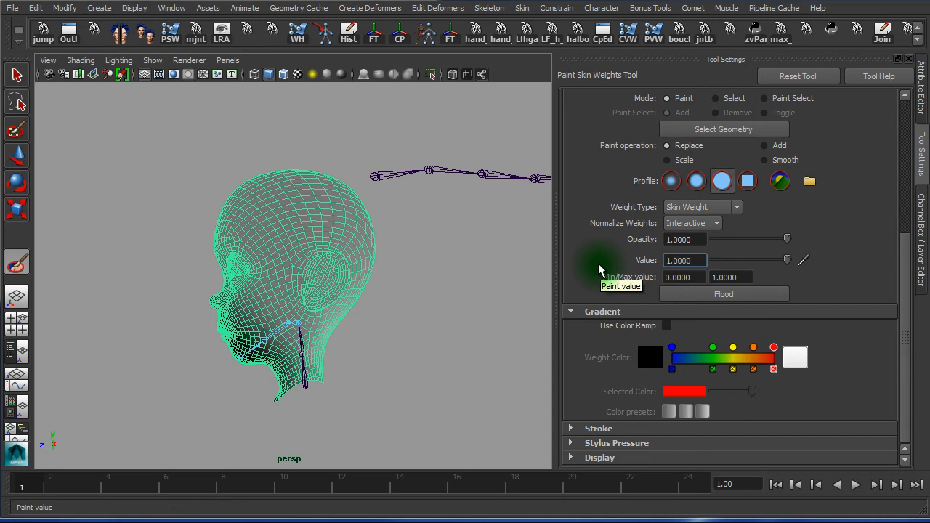
click(739, 295)
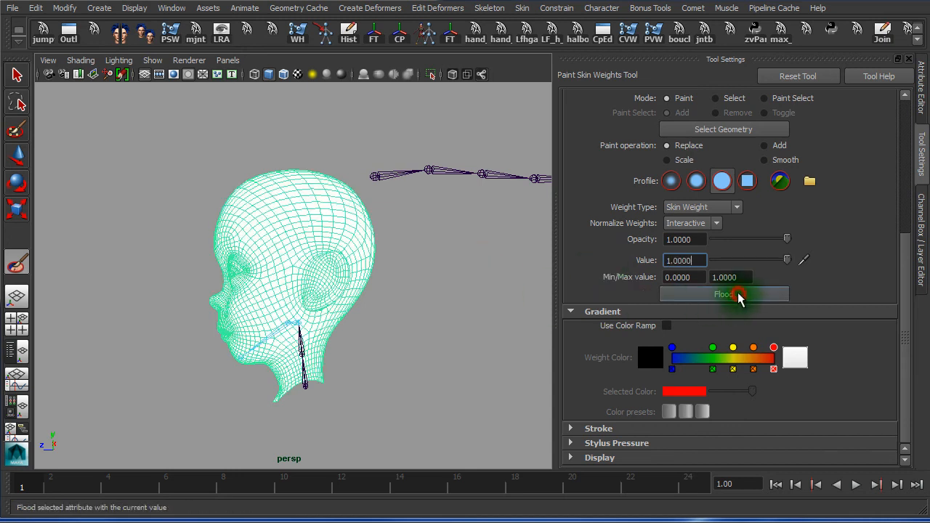
click(422, 316)
alt+right_drag(252, 326, 411, 336)
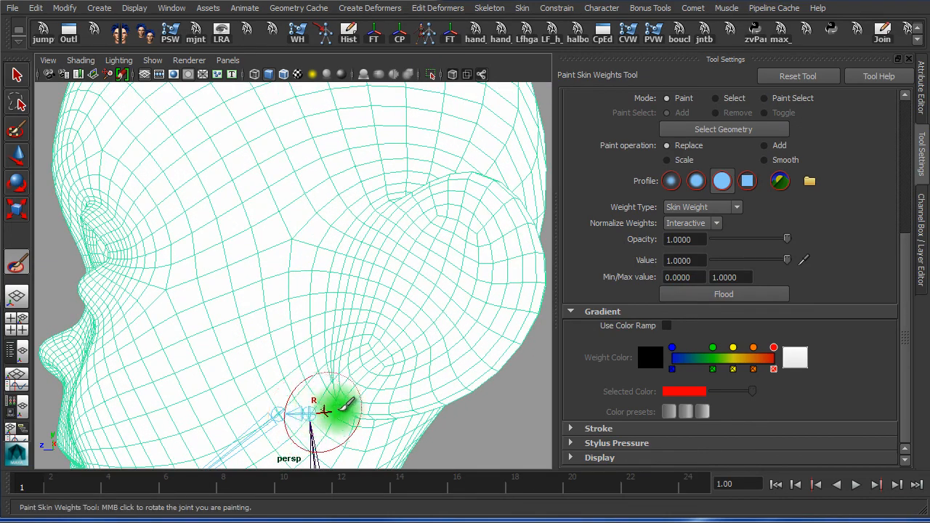
alt+right_drag(421, 375, 269, 365)
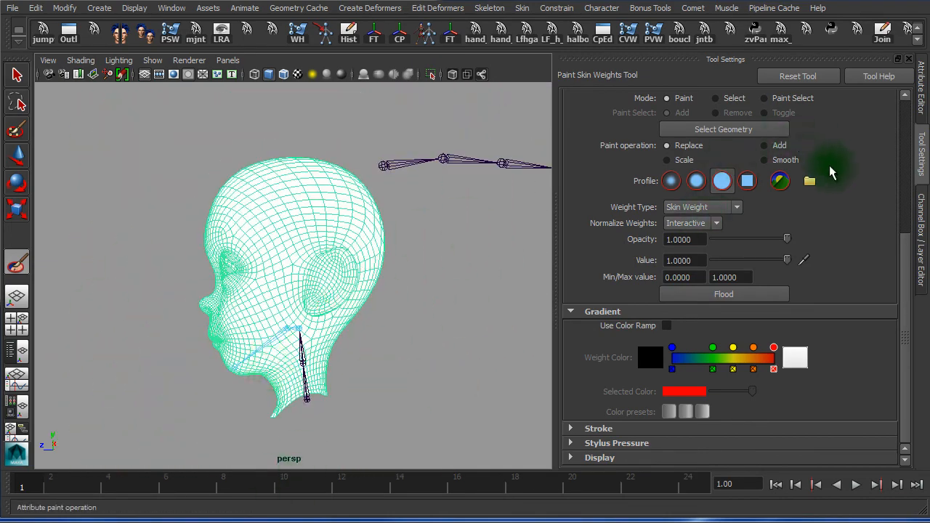
drag(901, 260, 895, 85)
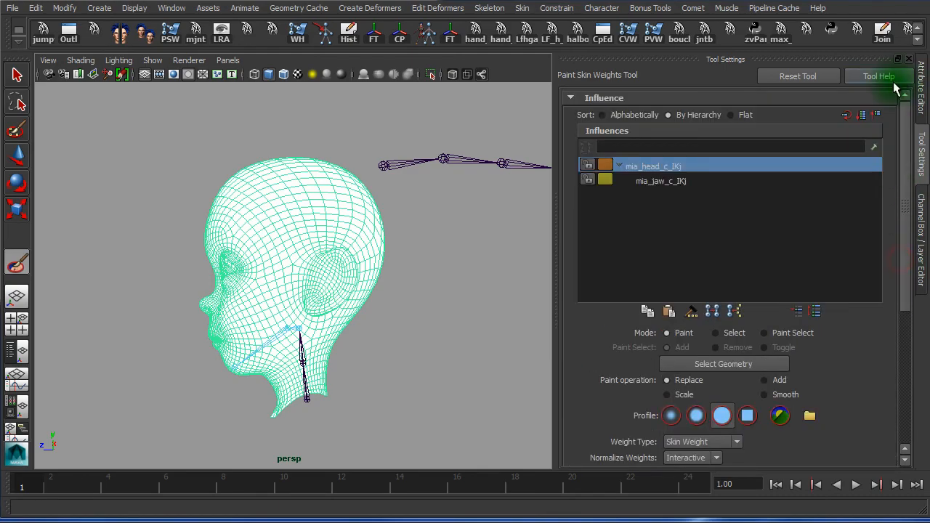
Select mia_jaw_c_IKj and paint jaw weight onto the chin
click(662, 181)
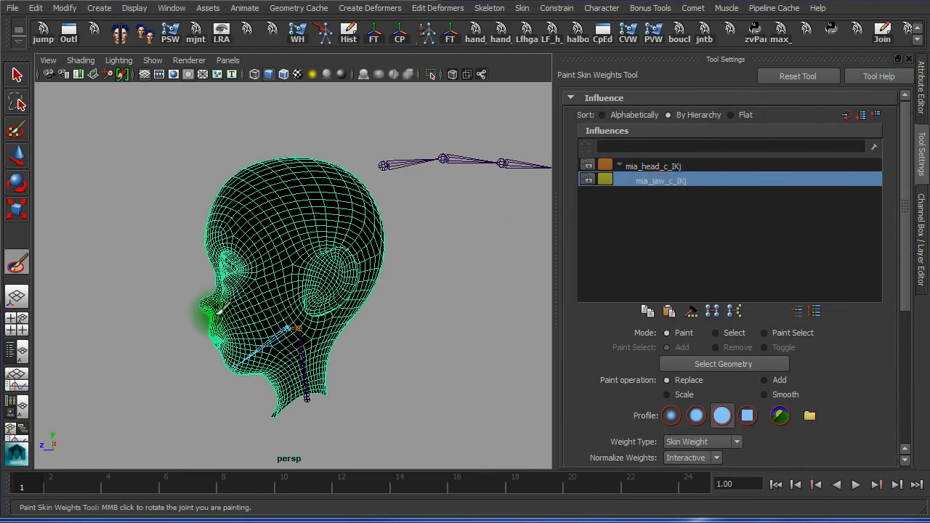
alt+drag(360, 302, 274, 256)
mouse_move(273, 258)
alt+right_down()
mouse_move(303, 289)
mouse_move(317, 282)
alt+right_up()
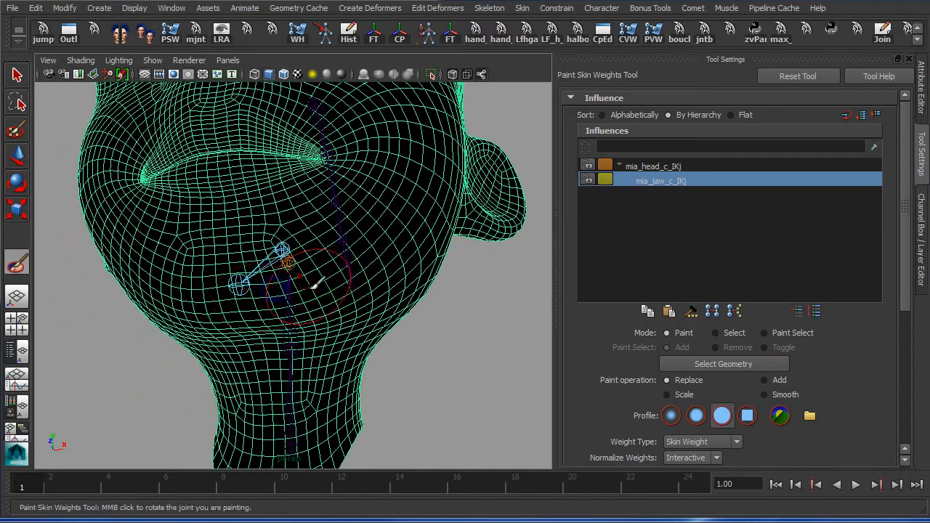
drag(235, 282, 232, 279)
Play the animation to test the jaw, then stop and return to plain selection
key(alt+v)
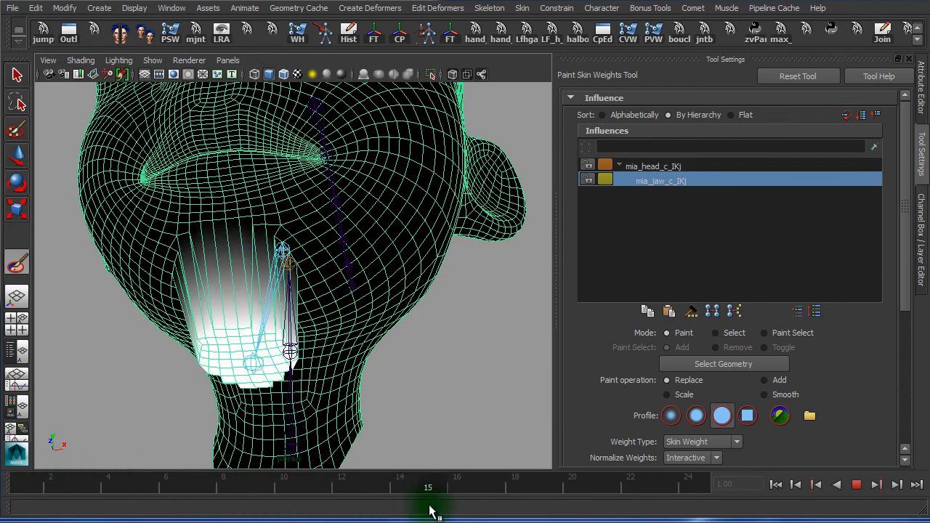
click(90, 480)
alt+drag(385, 399, 327, 407)
alt+middle_drag(380, 384, 512, 356)
mouse_move(365, 375)
alt+right_down()
mouse_move(325, 376)
mouse_move(409, 380)
mouse_move(332, 380)
alt+right_up()
key(alt+v)
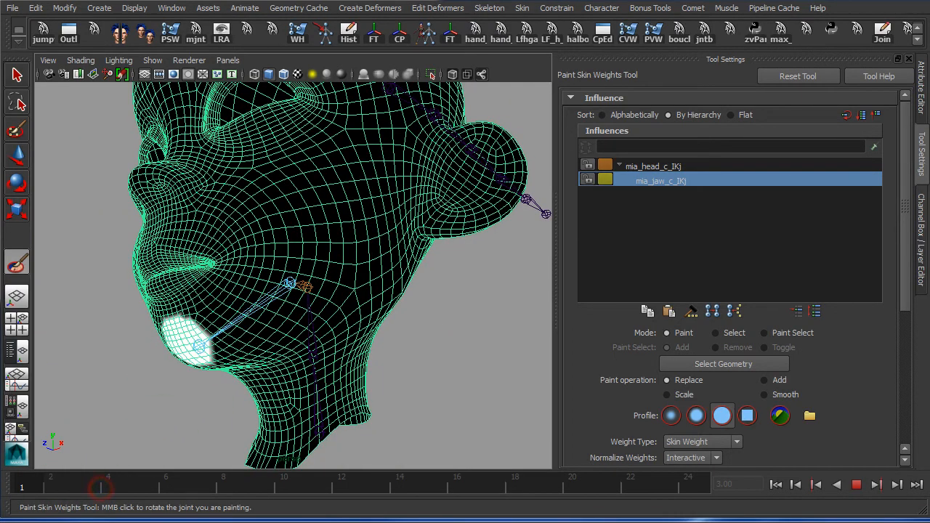
key(alt+v)
click(17, 75)
mouse_move(101, 248)
alt+mouse_down()
mouse_move(90, 248)
mouse_move(186, 251)
alt+mouse_up()
alt+right_drag(90, 250, 236, 263)
scroll(119, 261, down, 5)
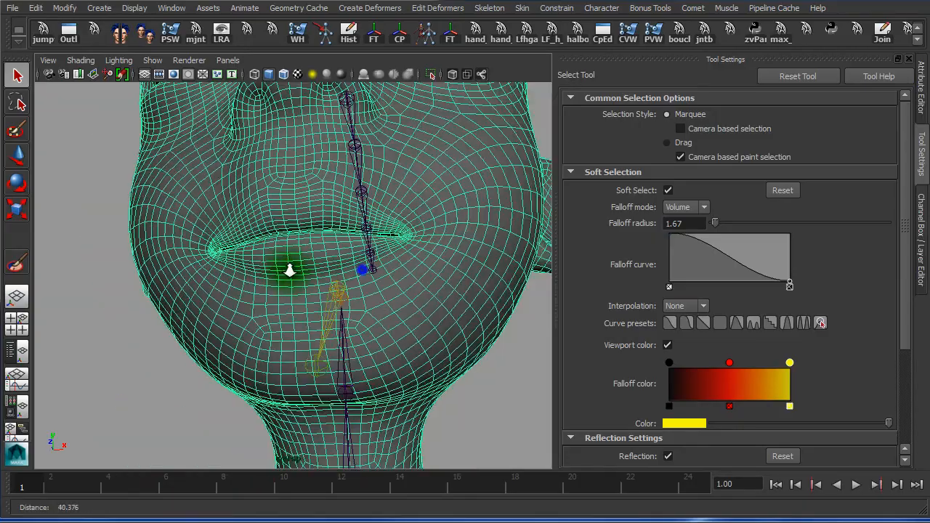
Widen the viewport and view the head in wireframe, then shaded, from the front
drag(556, 221, 717, 222)
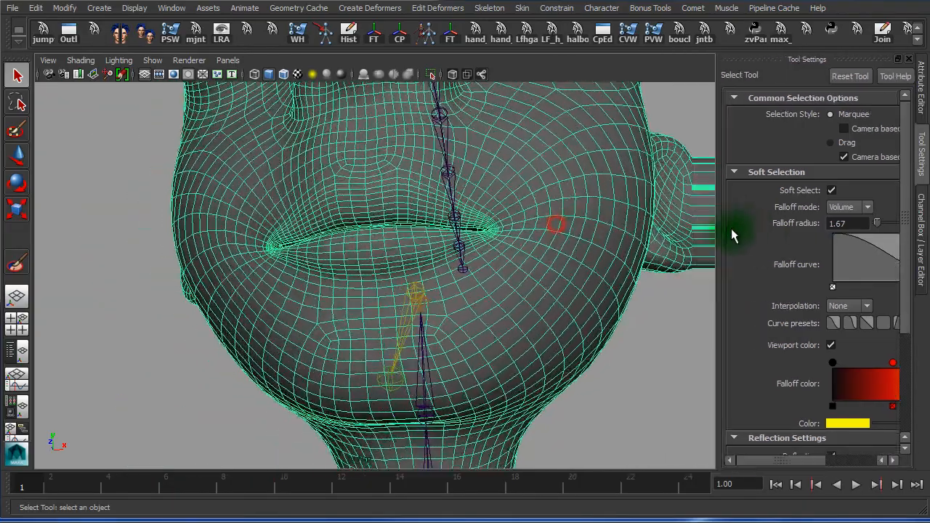
alt+drag(472, 232, 324, 245)
alt+right_drag(324, 245, 283, 265)
key(4)
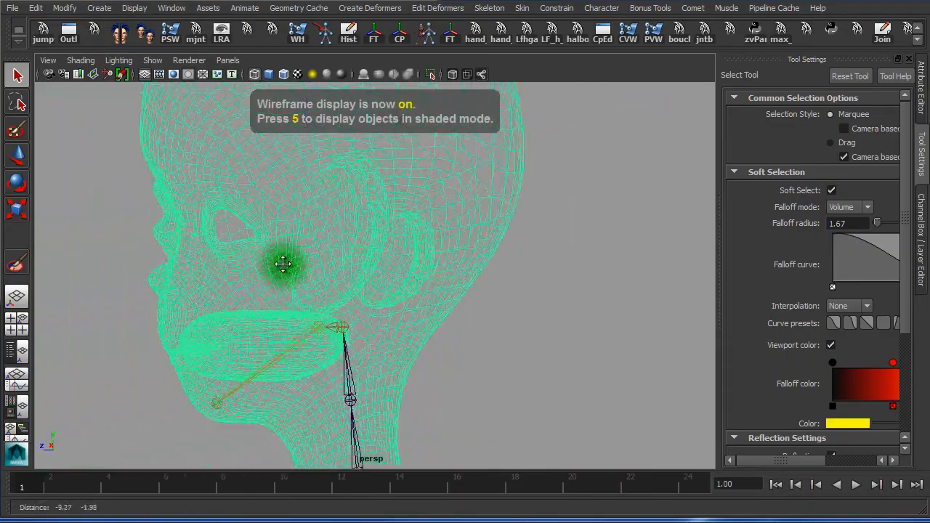
alt+drag(282, 265, 305, 326)
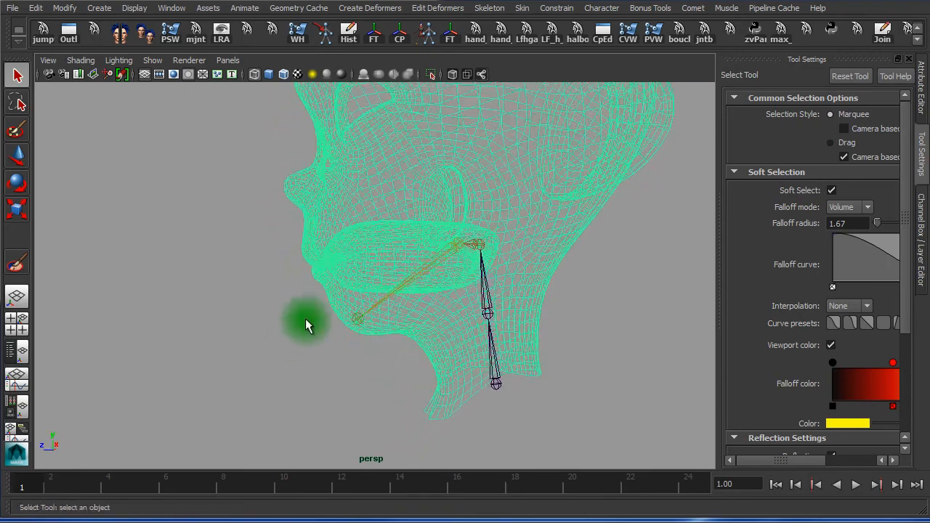
alt+drag(425, 284, 348, 295)
key(5)
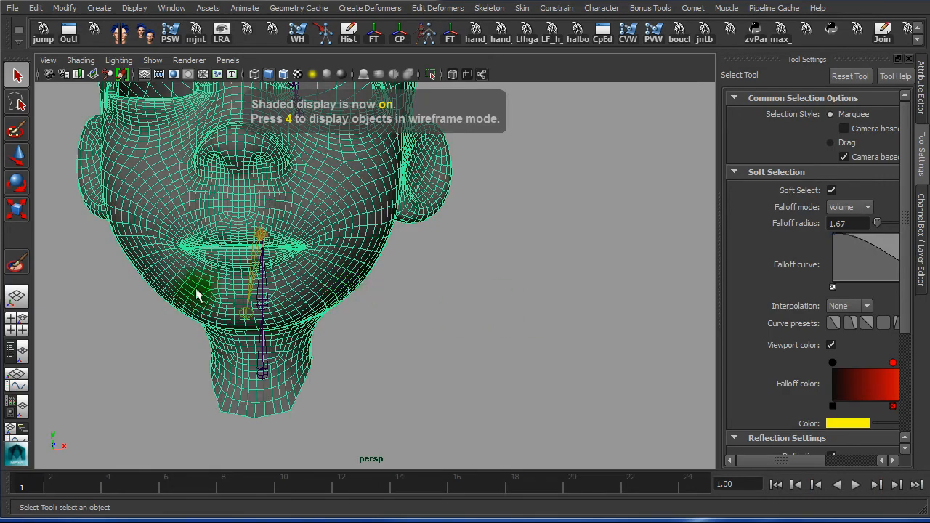
Zoom in on the lips and bring up the head mesh's component marking menu
alt+right_drag(197, 291, 445, 282)
alt+middle_drag(445, 283, 594, 305)
alt+right_drag(236, 289, 455, 294)
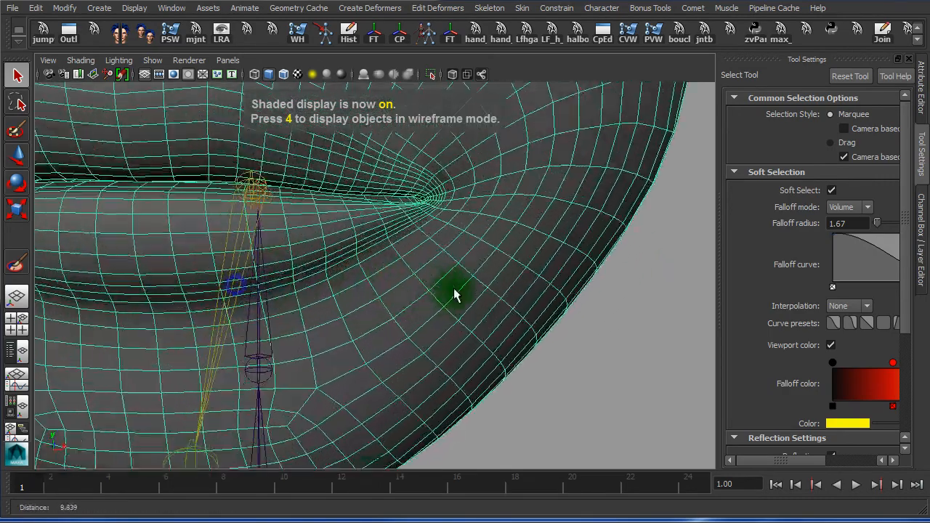
alt+middle_drag(459, 295, 590, 301)
alt+drag(349, 247, 370, 239)
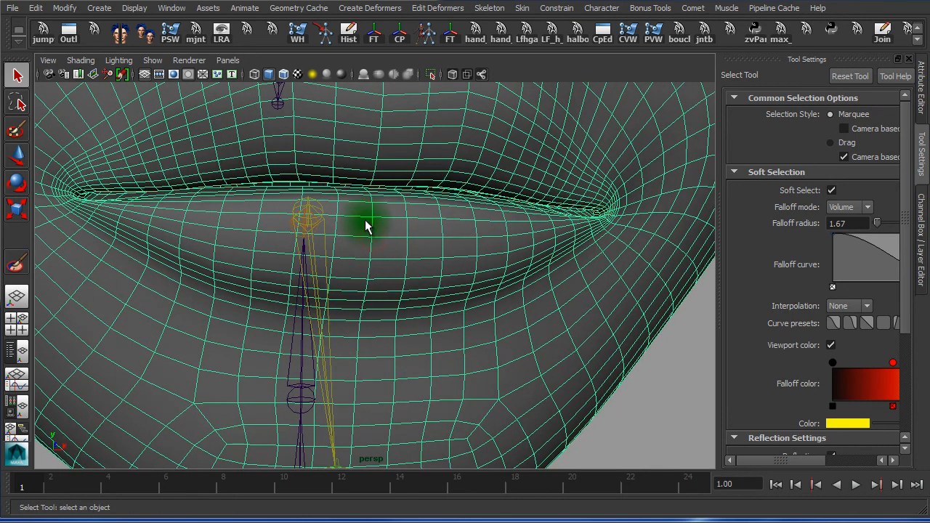
right_click(368, 208)
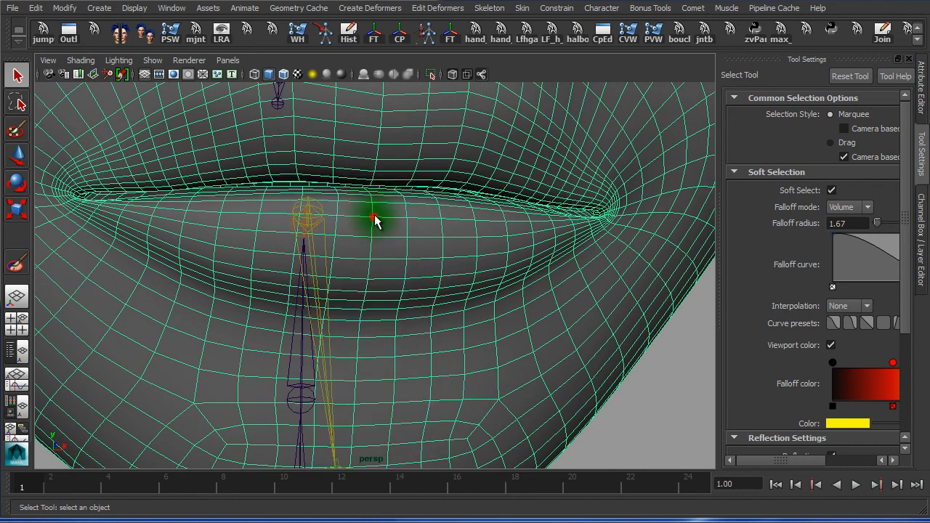
right_click(396, 229)
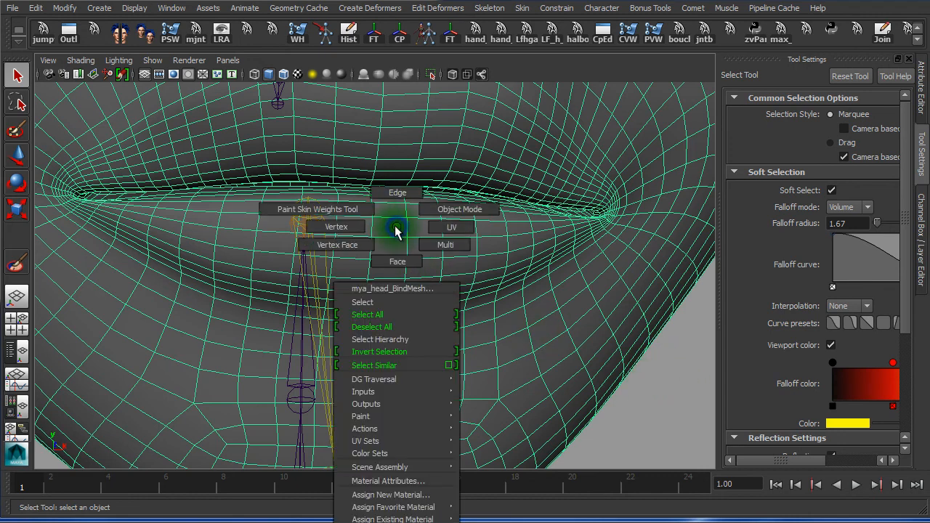
Enter vertex mode, pick a lower-lip vertex, and turn off Soft Select with B
click(334, 227)
click(374, 218)
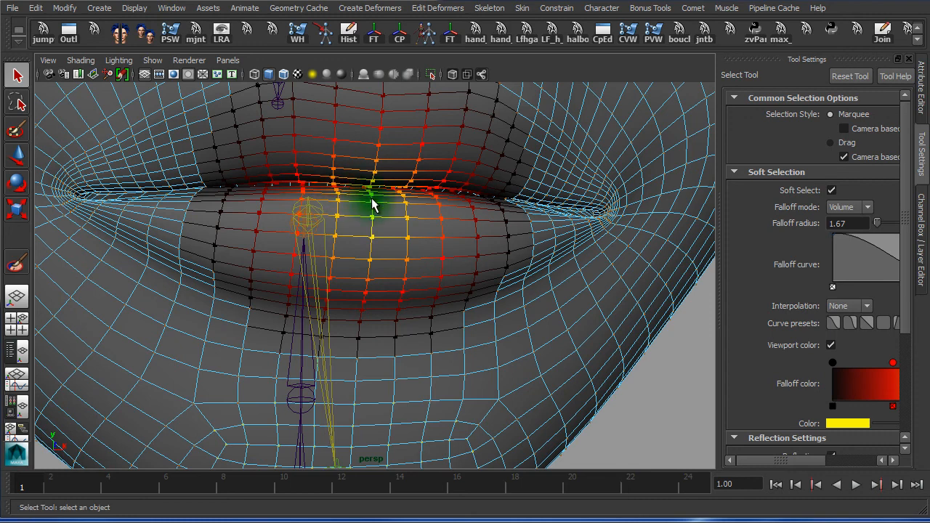
click(371, 239)
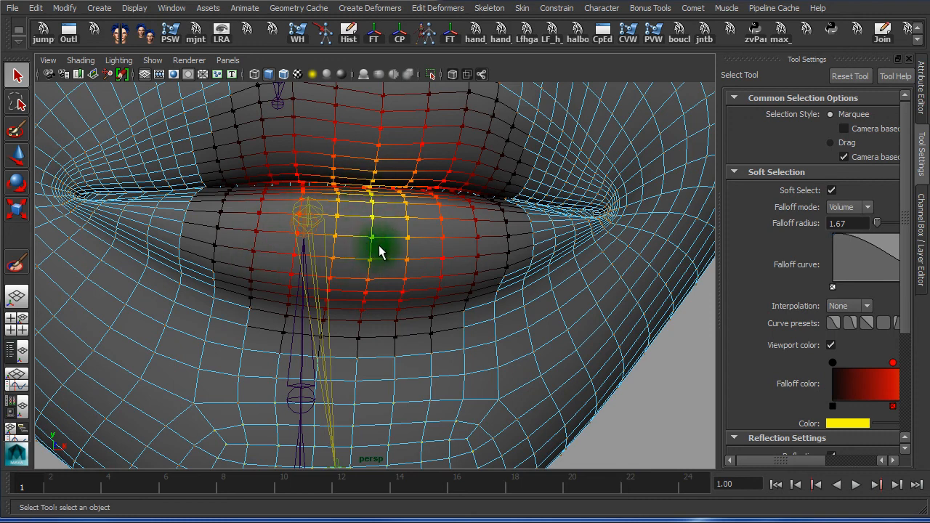
key(b)
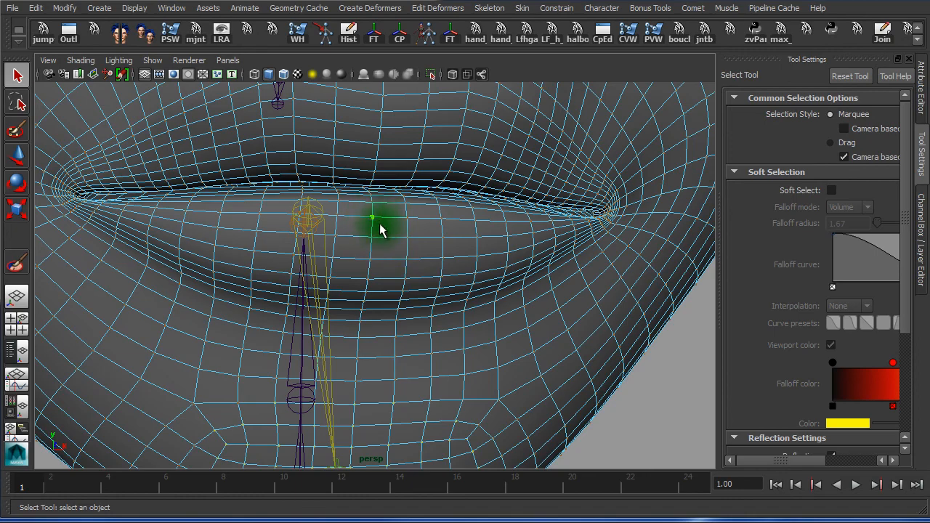
alt+right_drag(394, 257, 371, 291)
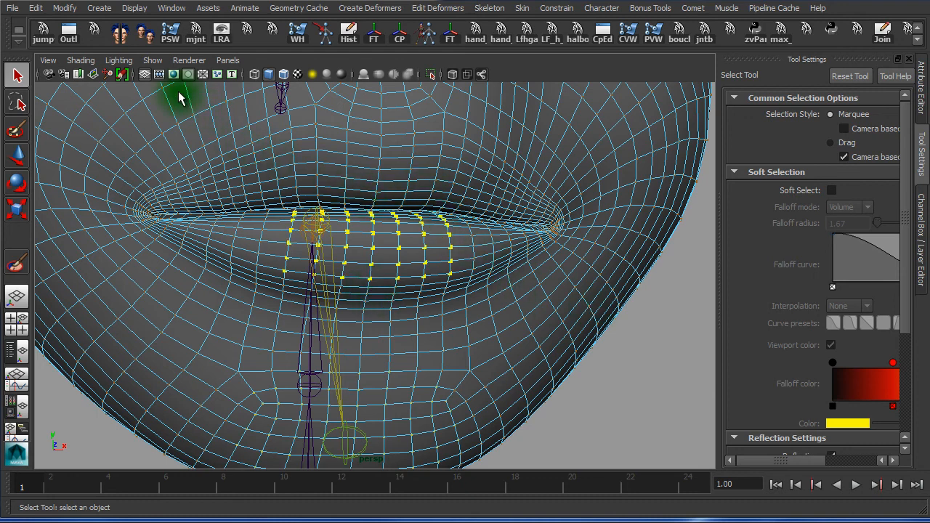
click(57, 32)
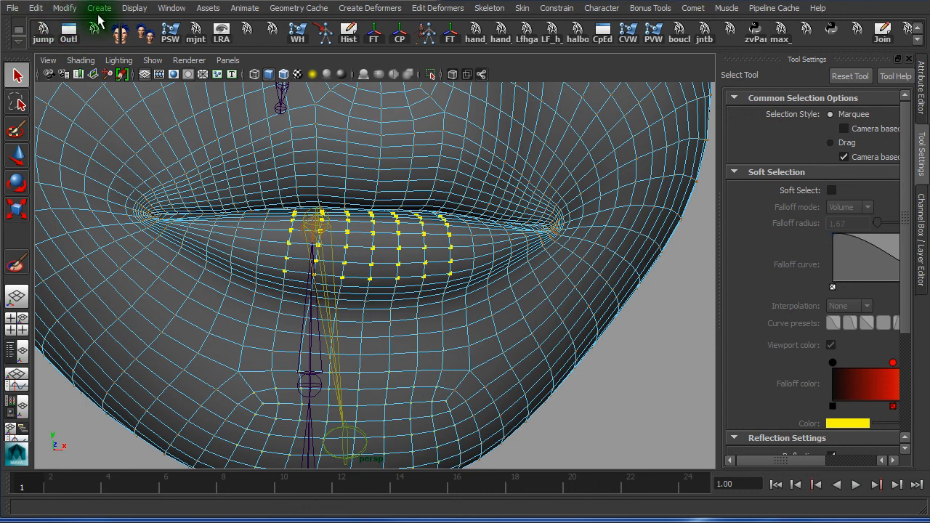
Switch to the Polygon Modeling menu set via the hotbox and browse the Select menu
key(space)
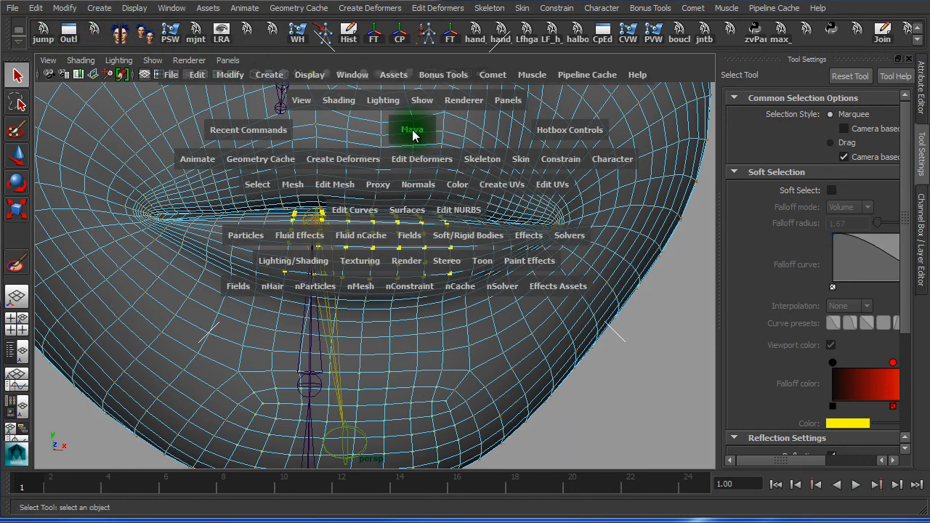
click(412, 131)
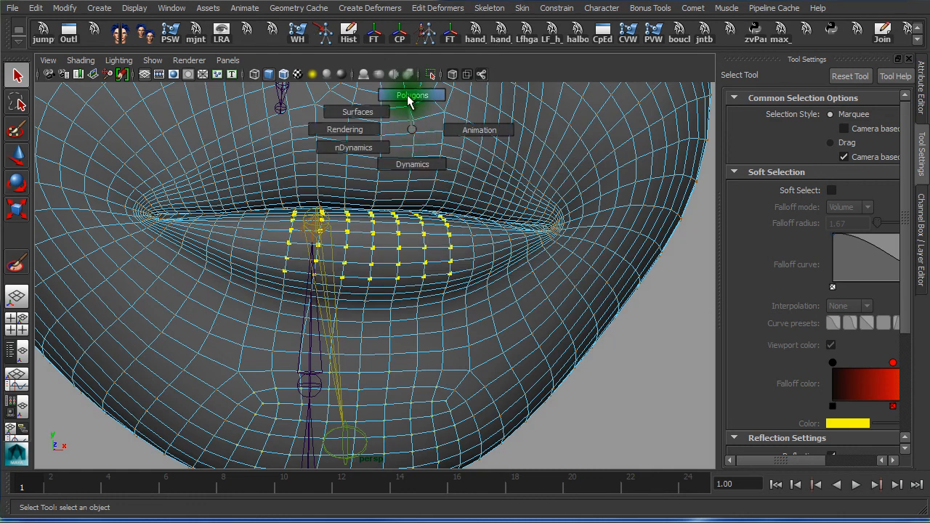
click(409, 93)
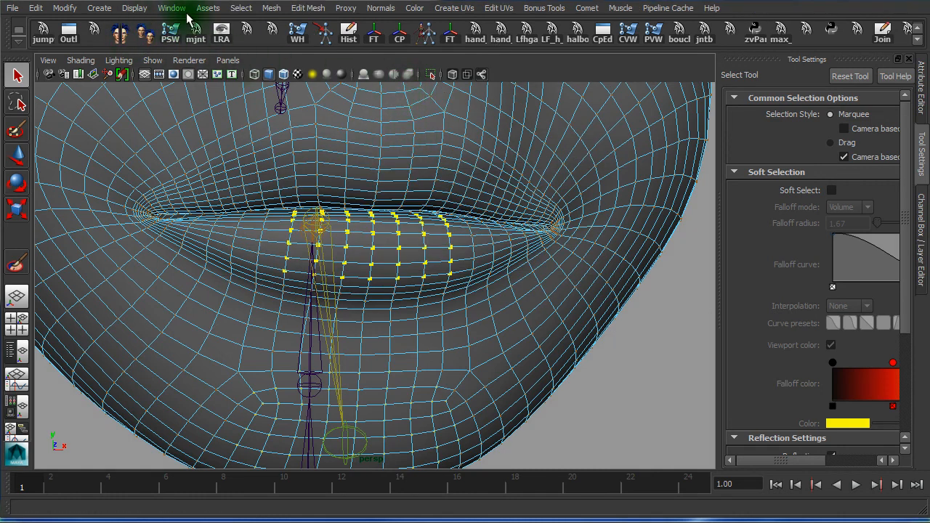
click(242, 8)
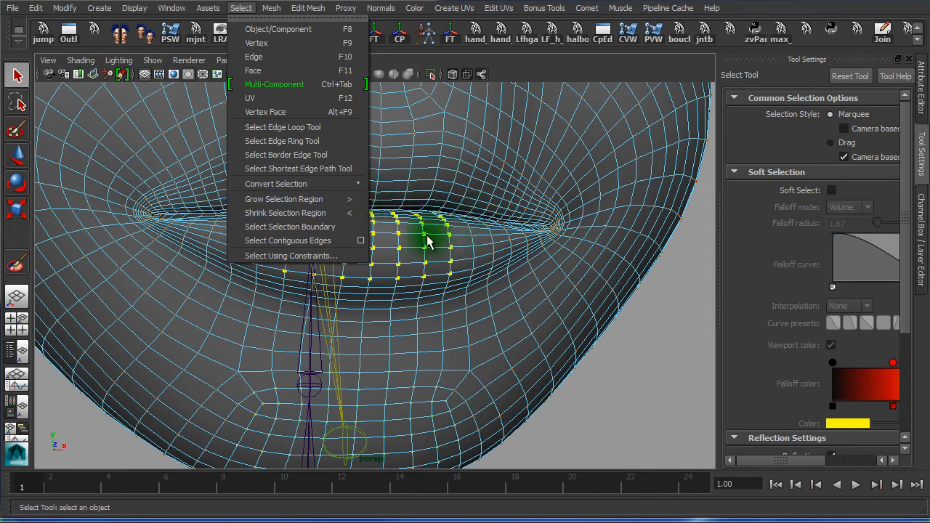
click(362, 2)
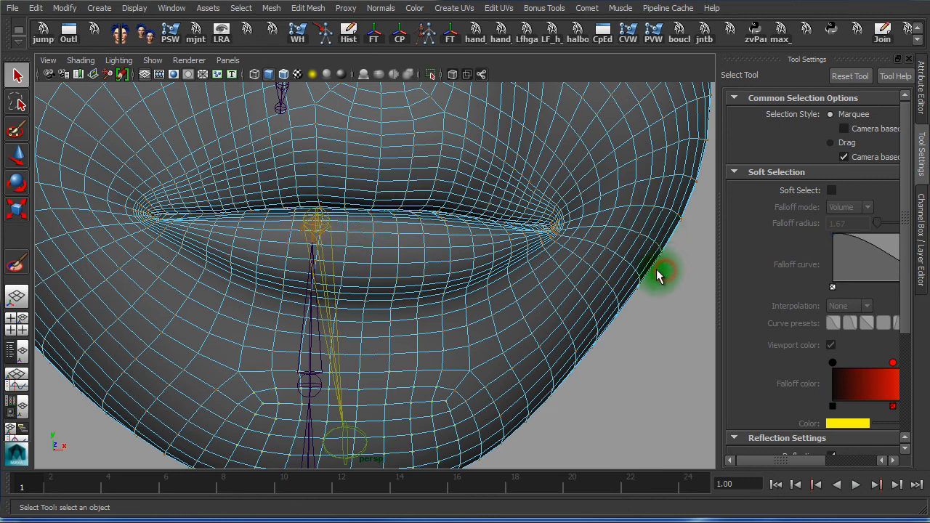
Switch to the Animation menu set and select a mirrored column of lower-lip vertices
key(h)
click(496, 229)
drag(497, 233, 592, 231)
click(397, 232)
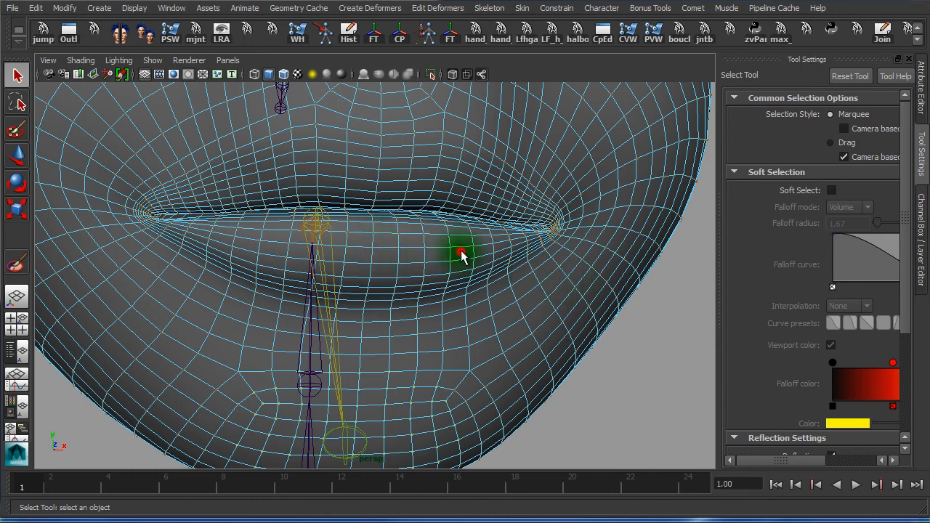
drag(441, 228, 478, 264)
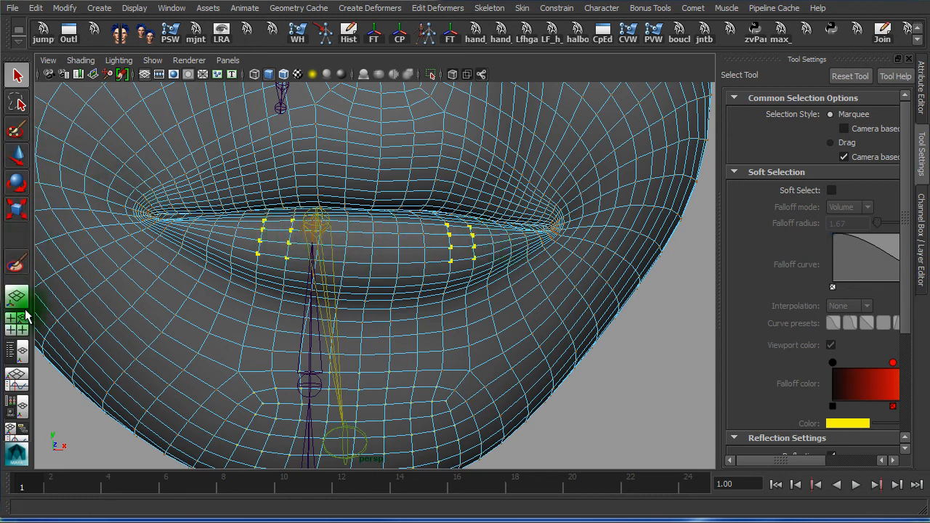
Uncheck Reflection in the Move Tool settings and restore the viewport width
click(16, 156)
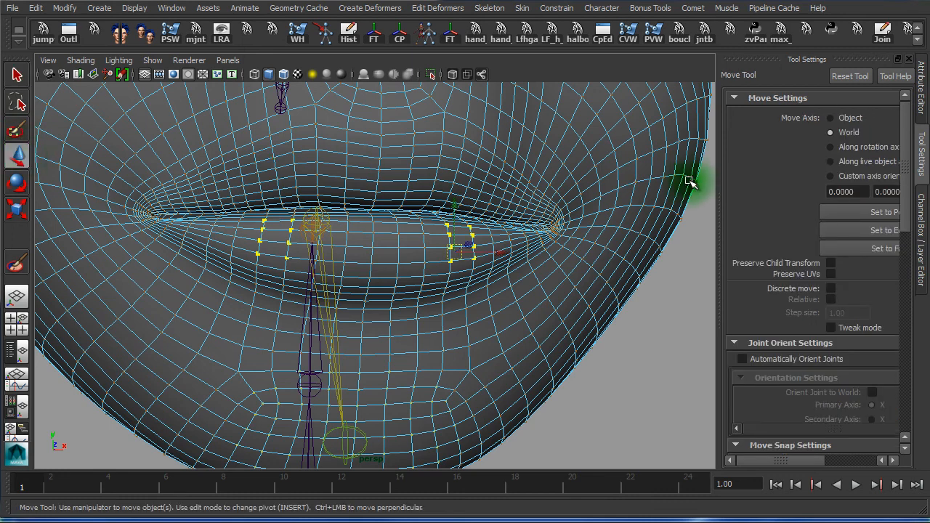
drag(721, 172, 495, 167)
drag(908, 172, 906, 388)
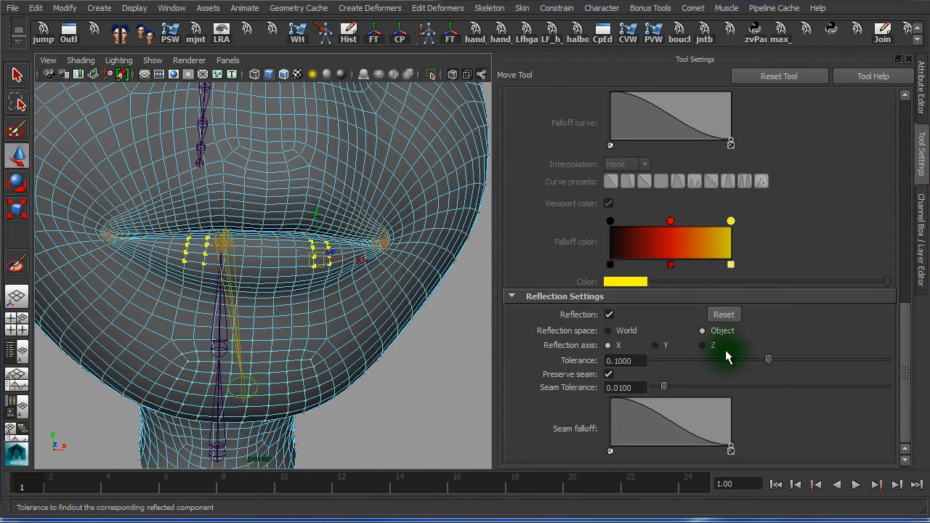
click(609, 316)
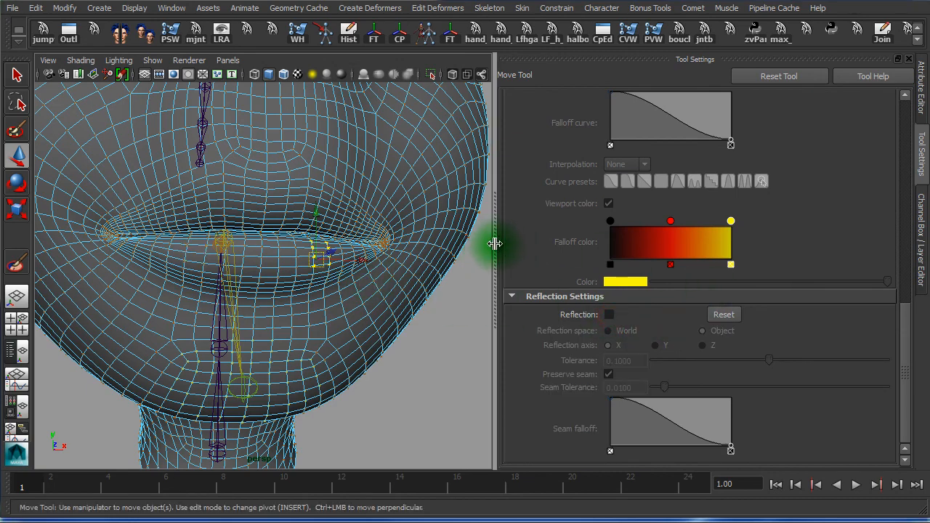
drag(495, 248, 718, 260)
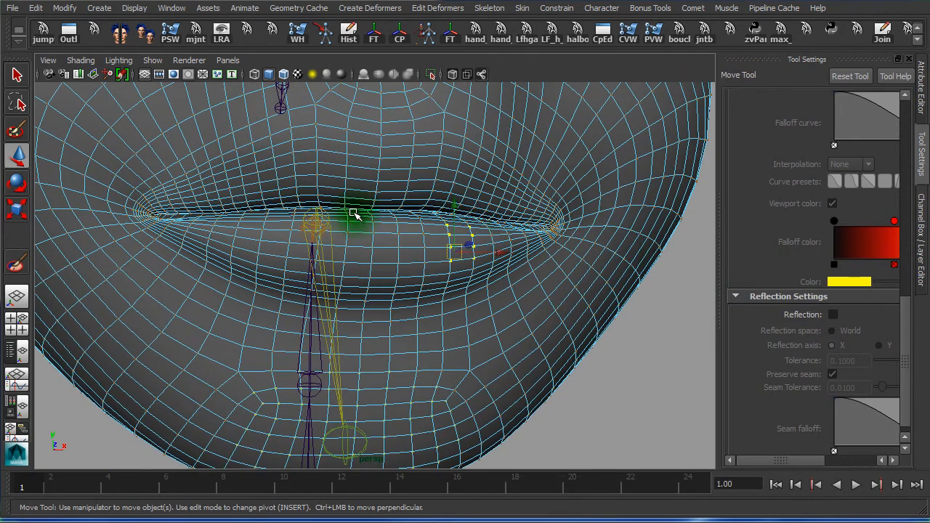
Reselect lip vertices on one side only, confirming the reflection options are off
click(379, 182)
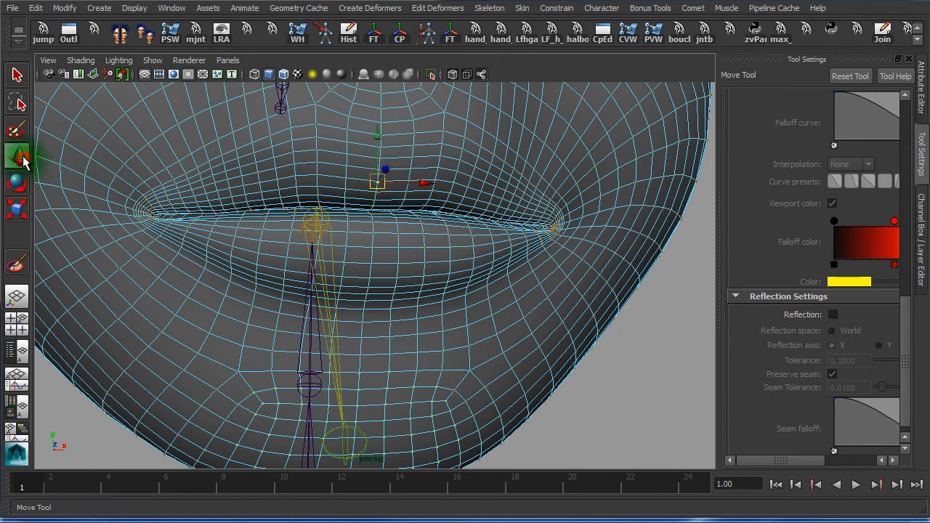
drag(422, 205, 500, 249)
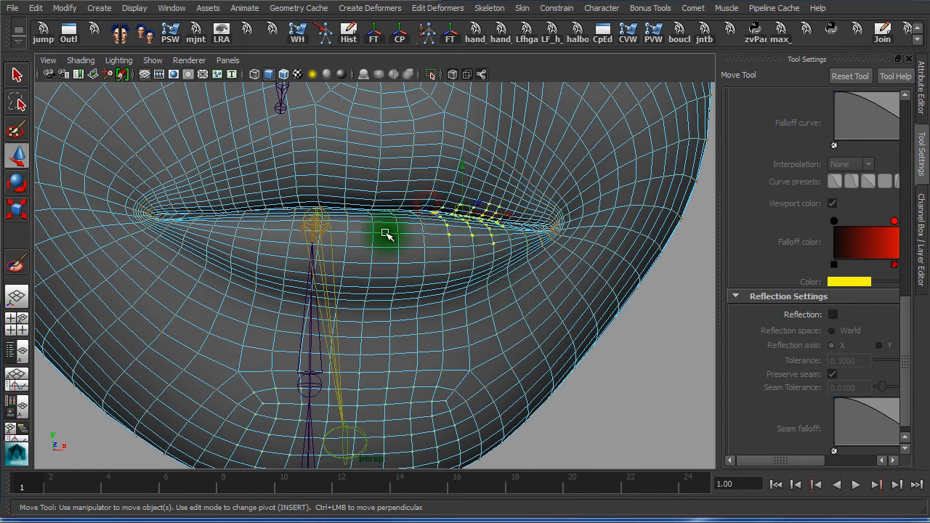
key(e)
key(w)
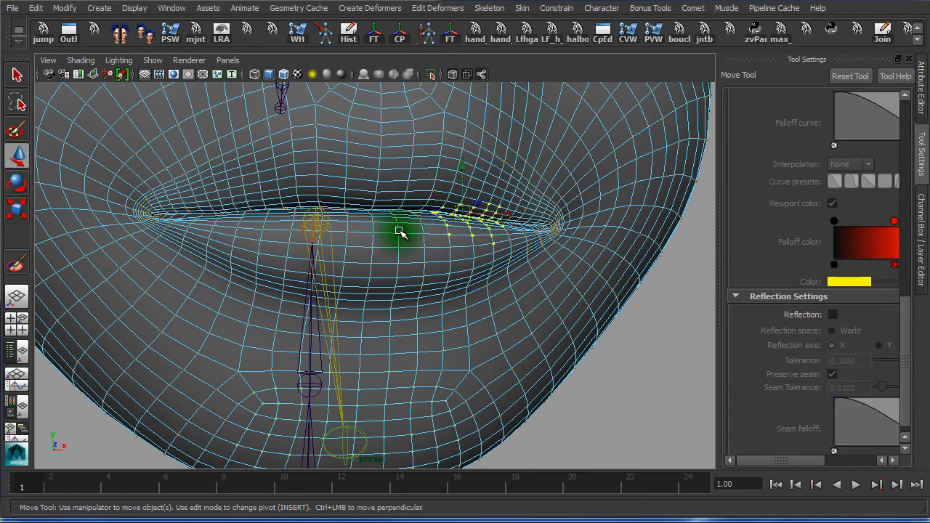
click(456, 178)
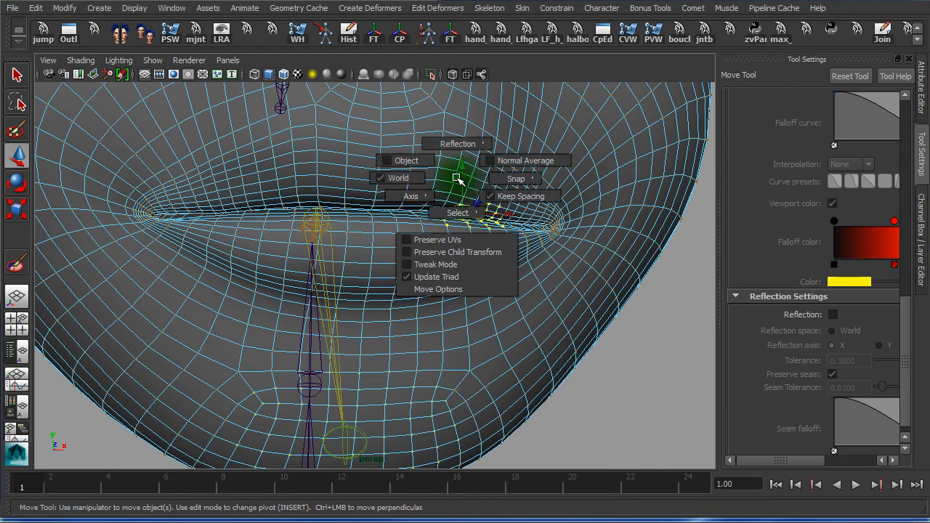
drag(457, 177, 460, 146)
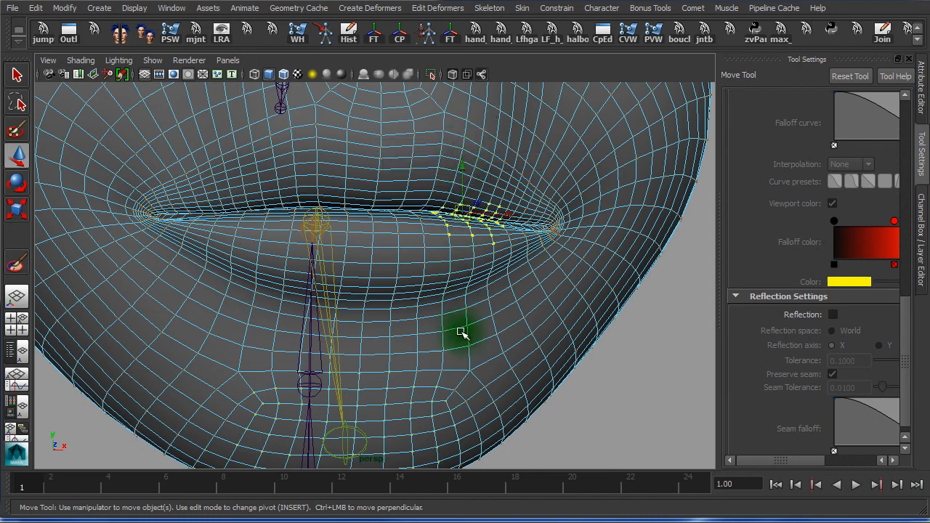
click(665, 347)
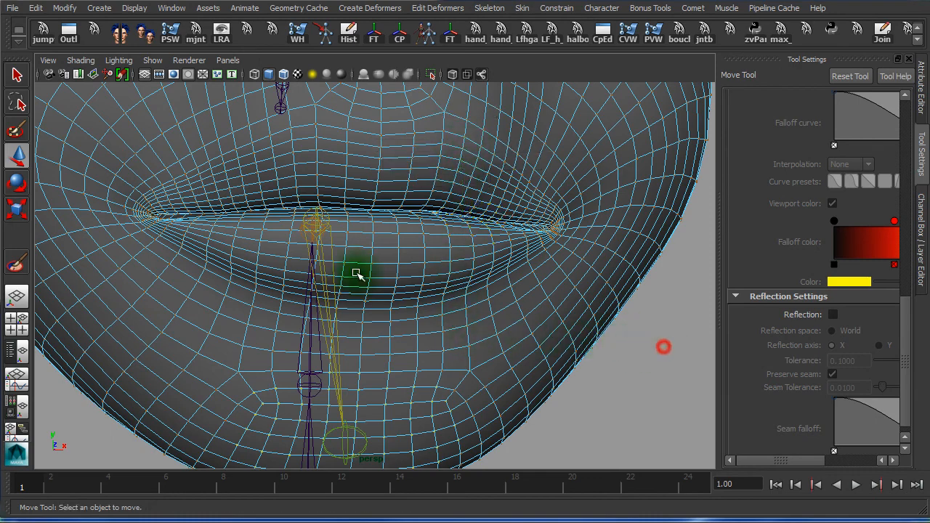
alt+drag(380, 239, 389, 285)
click(387, 216)
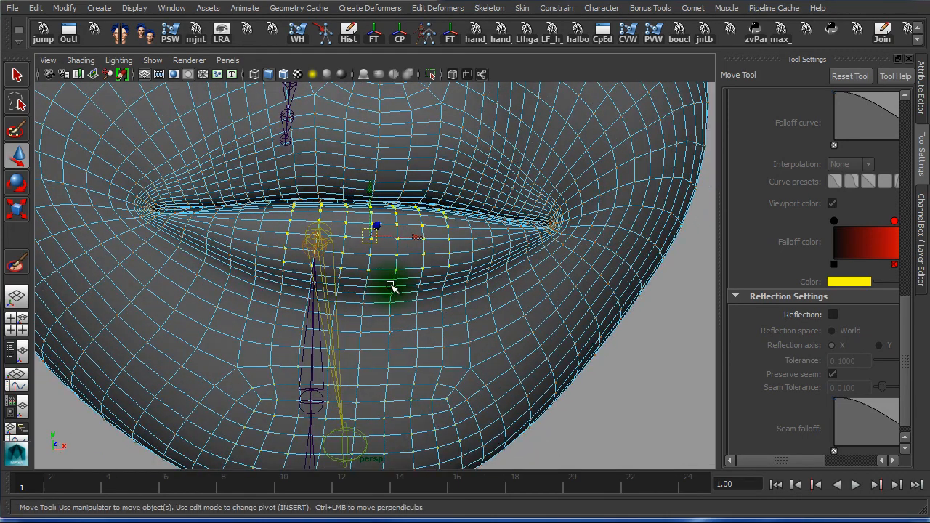
Check the lip vertex selection in wireframe and shaded, then activate Paint Skin Weights
key(4)
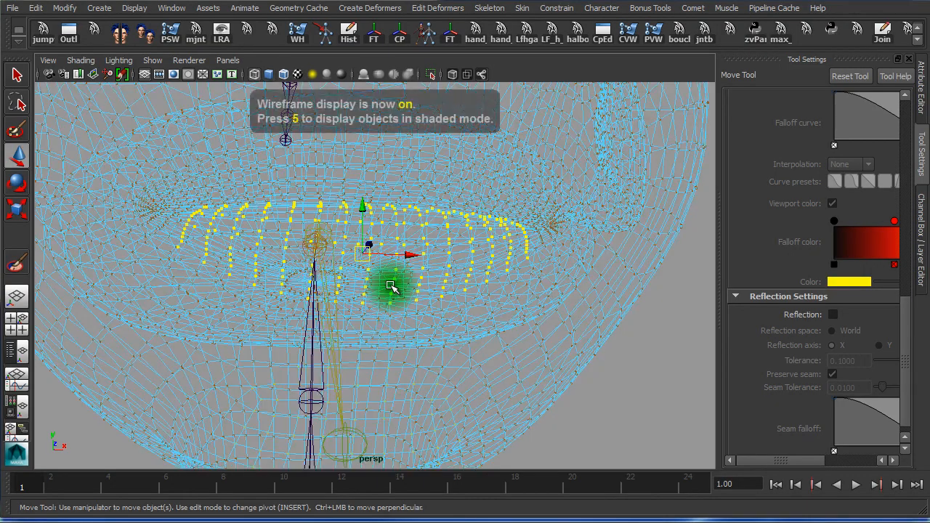
alt+right_drag(432, 297, 310, 309)
alt+drag(311, 309, 305, 236)
key(5)
key(4)
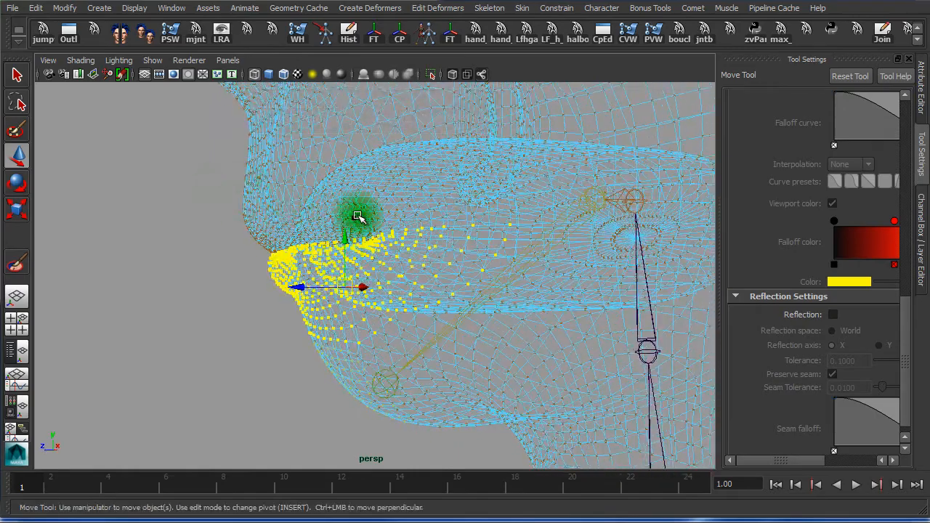
alt+drag(374, 197, 436, 340)
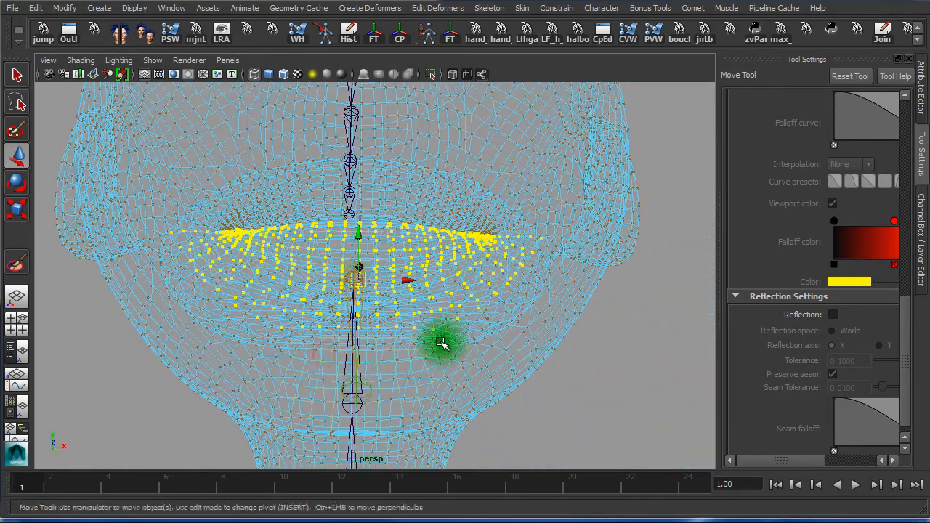
key(5)
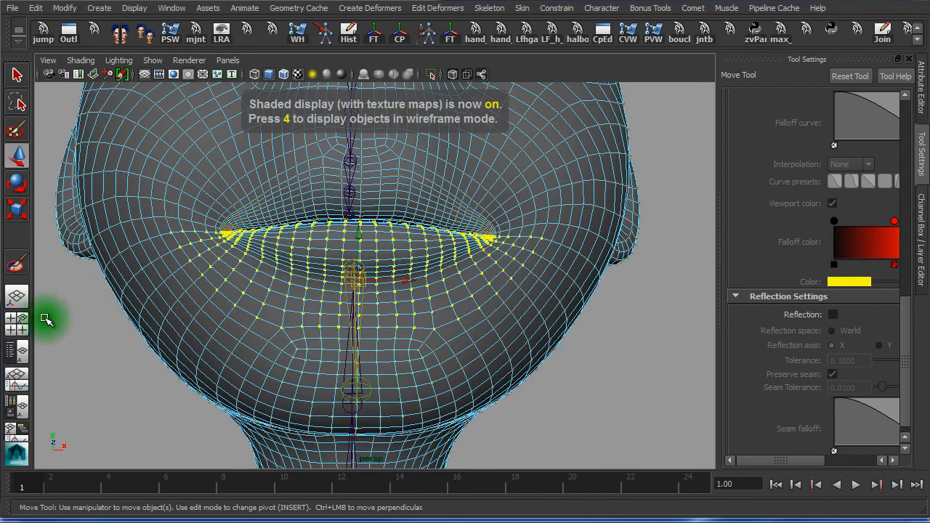
click(16, 266)
click(17, 265)
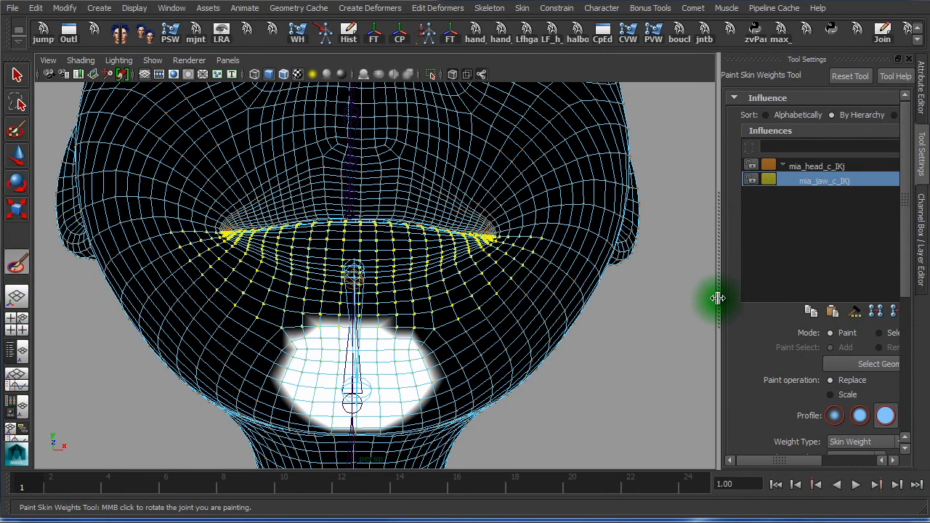
Flood the selected mouth vertices with 1.0 mia_jaw_c_IKj weight and play to test
drag(717, 297, 598, 297)
scroll(908, 240, down, 5)
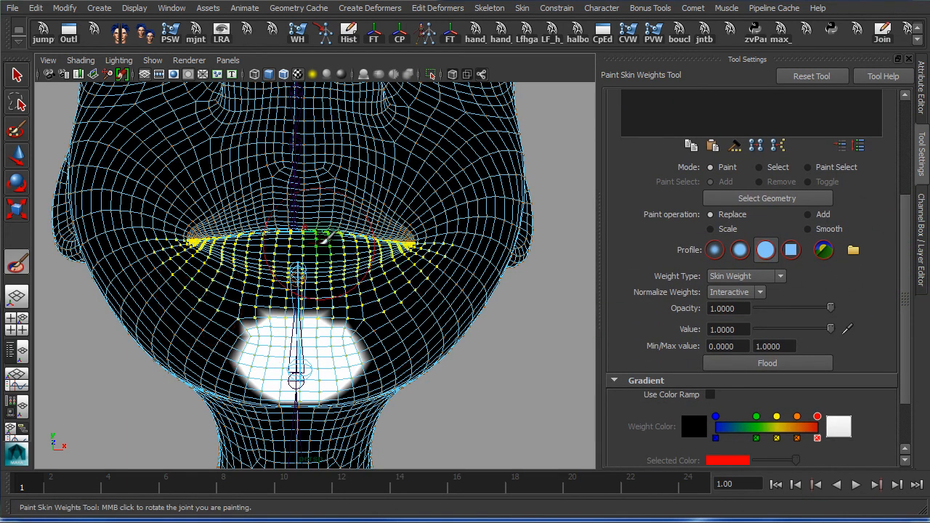
drag(907, 230, 785, 136)
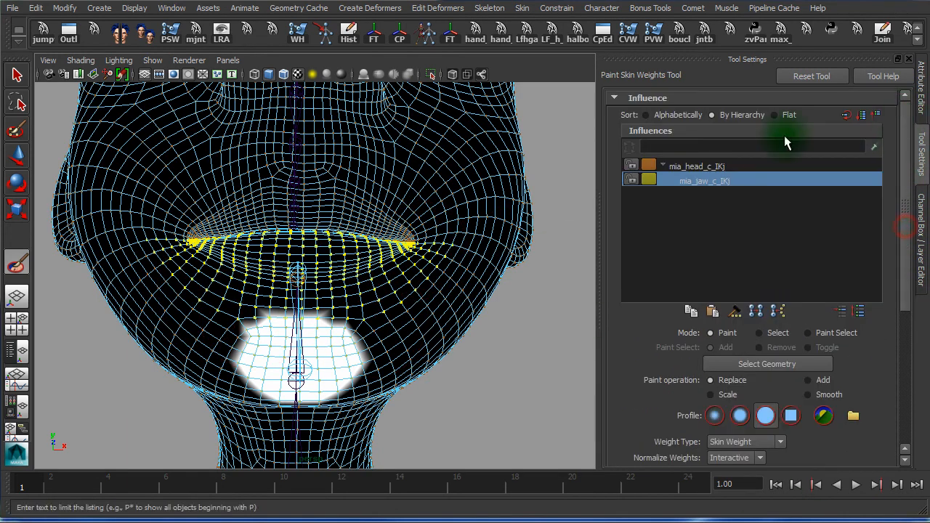
click(705, 181)
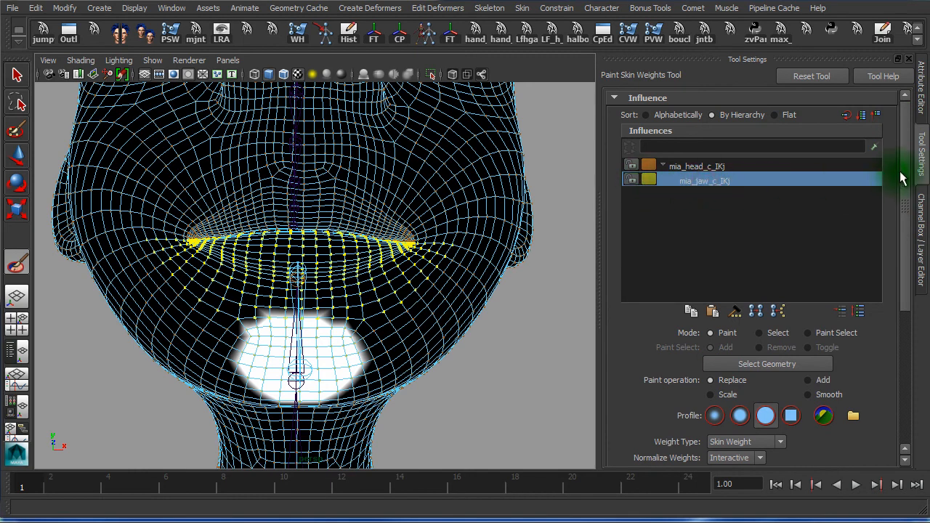
drag(905, 176, 908, 323)
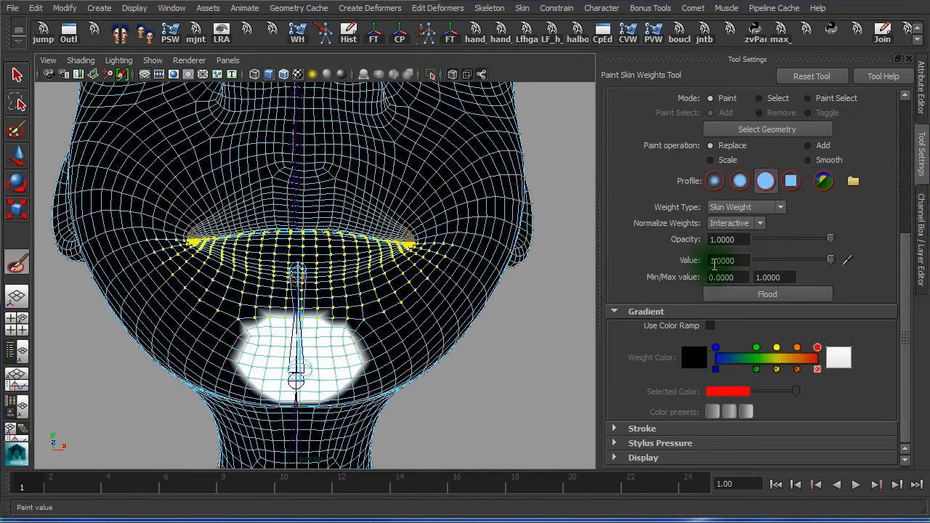
click(745, 295)
scroll(177, 374, down, 3)
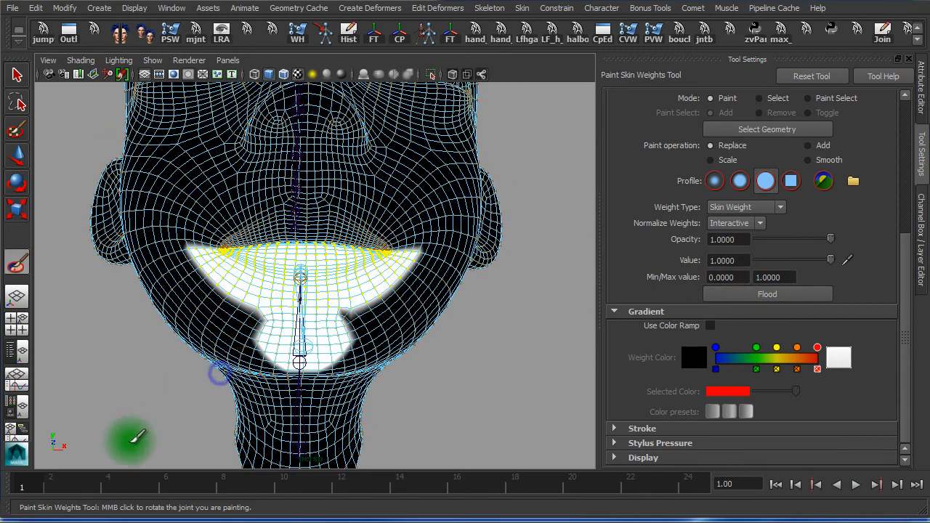
key(alt+v)
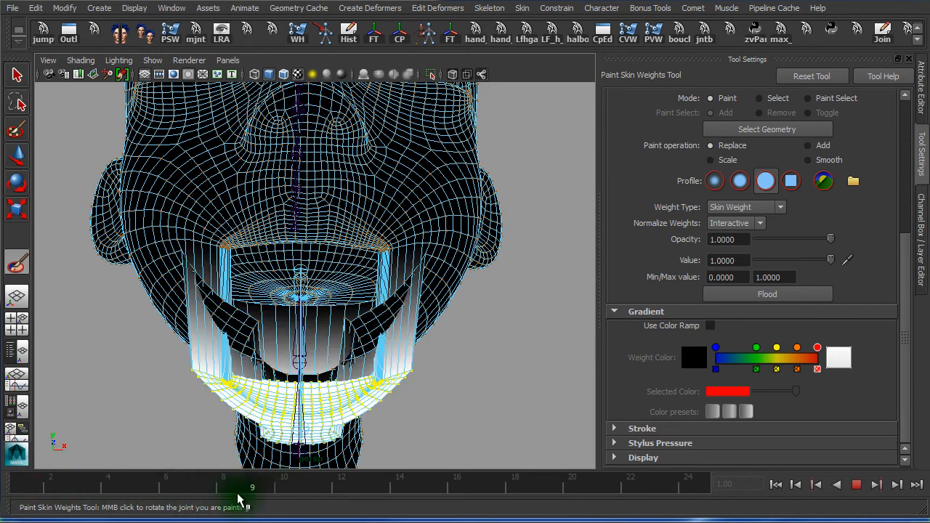
Scrub the timeline and orbit around the head to watch the jaw open
mouse_move(48, 481)
mouse_down()
mouse_move(198, 491)
mouse_move(19, 480)
mouse_up()
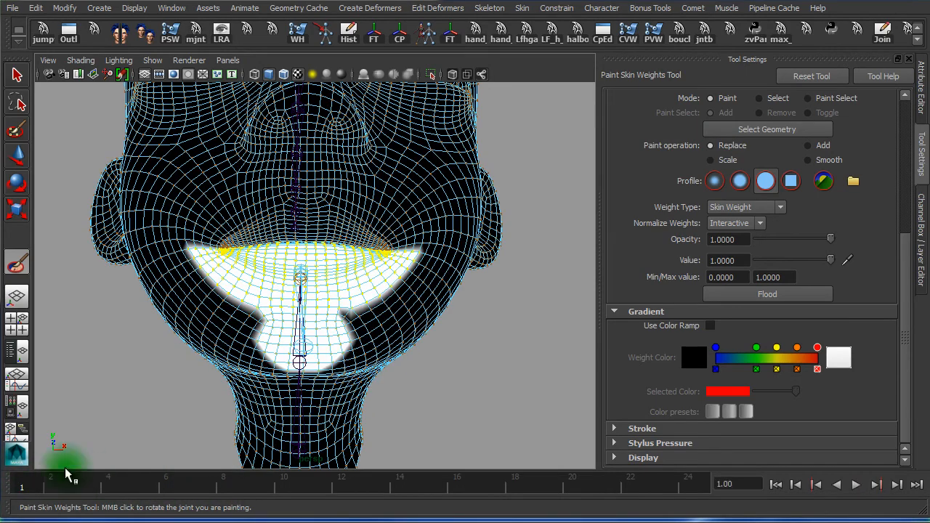
alt+drag(326, 381, 270, 394)
alt+right_drag(416, 324, 407, 320)
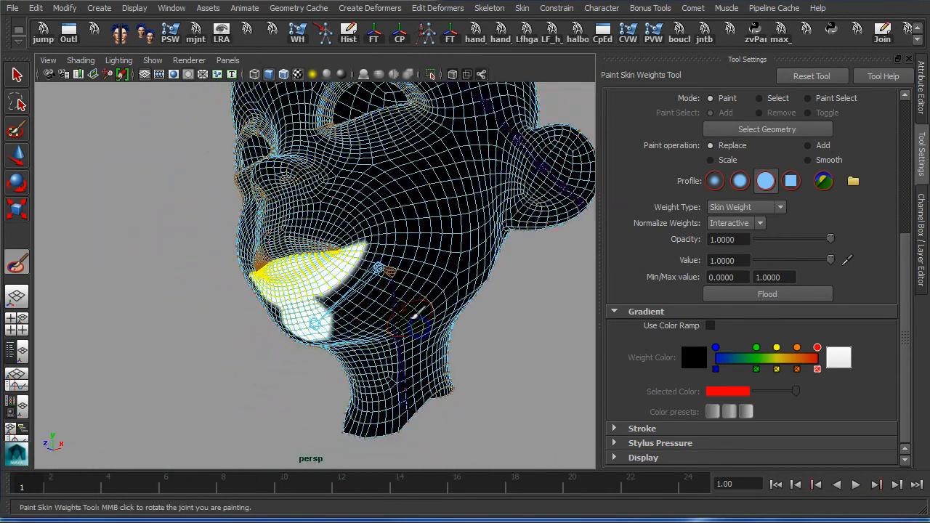
alt+drag(403, 316, 338, 314)
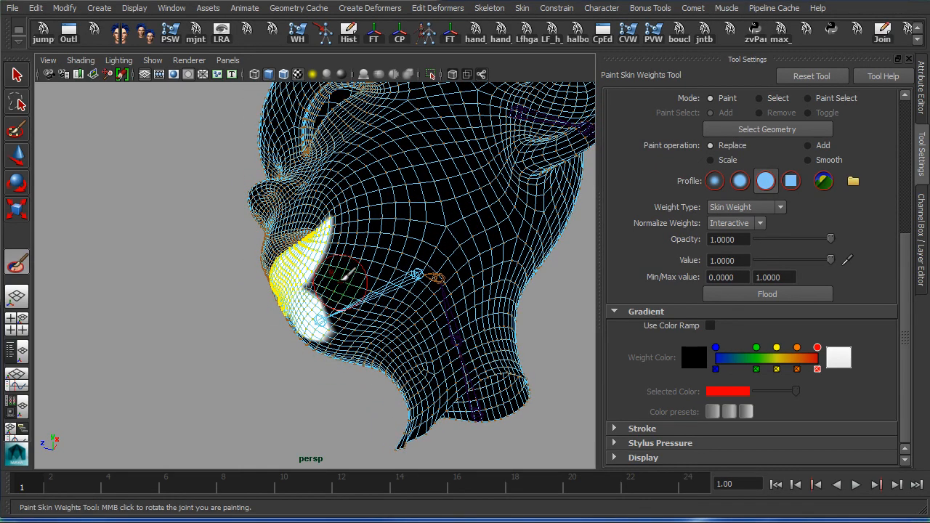
alt+drag(331, 293, 305, 297)
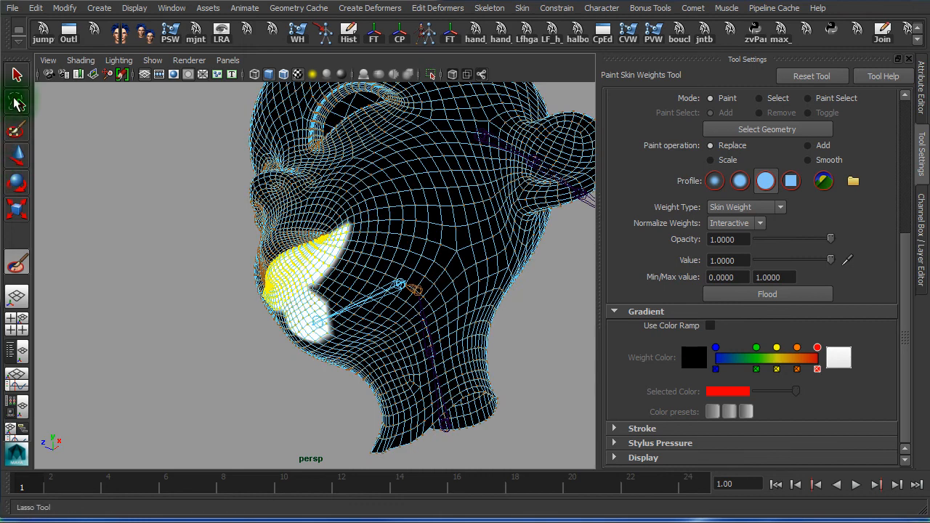
Select the whole head mesh and reactivate Paint Skin Weights on mia_jaw_c_IKj
drag(909, 270, 914, 107)
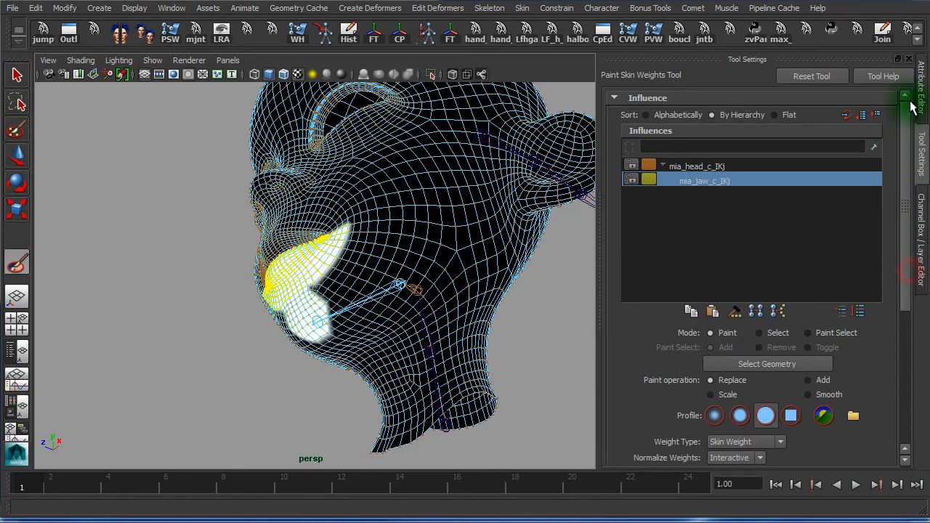
click(764, 364)
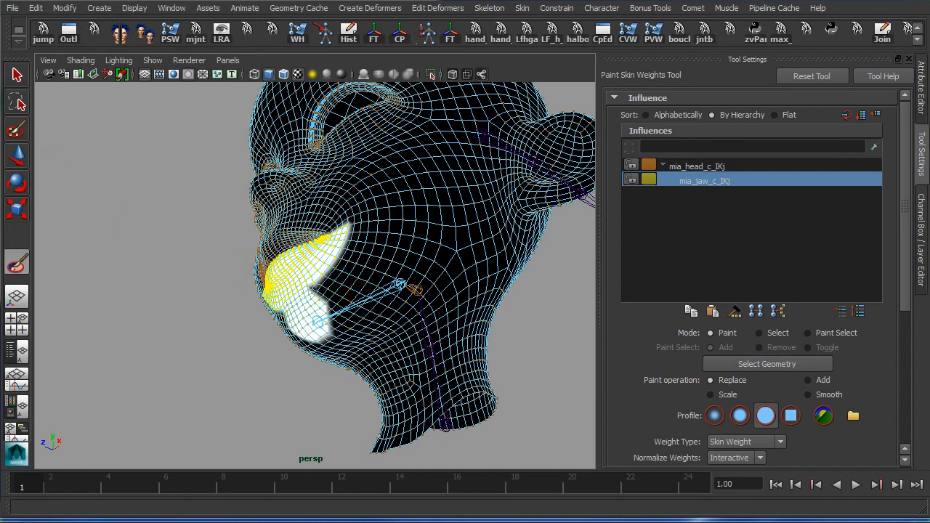
click(17, 77)
click(372, 244)
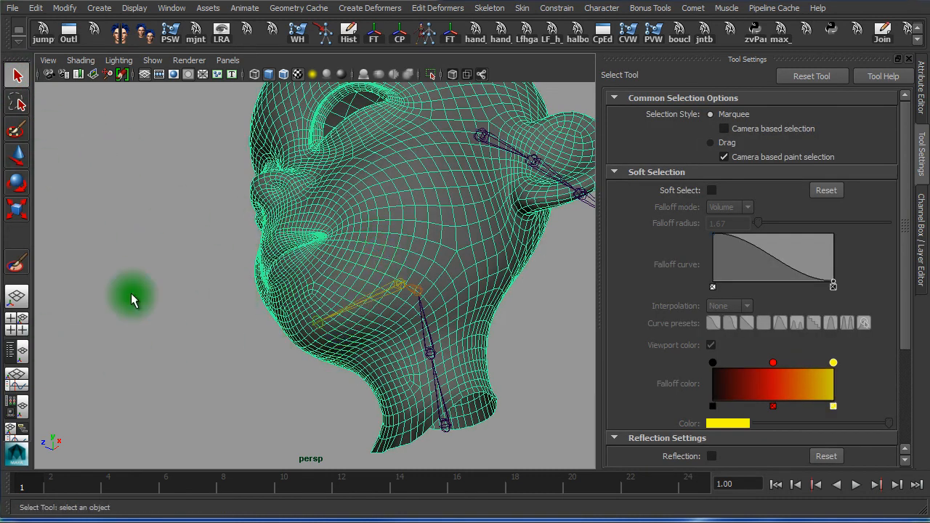
click(17, 268)
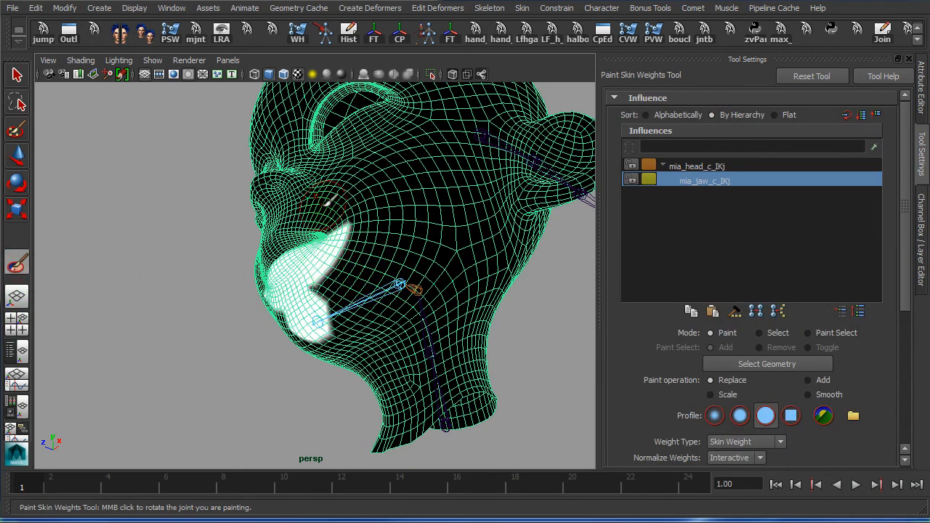
Paint white mia_jaw_c_IKj weight near the jaw joint and down the lower jaw
alt+drag(314, 308, 369, 323)
alt+right_drag(286, 326, 458, 317)
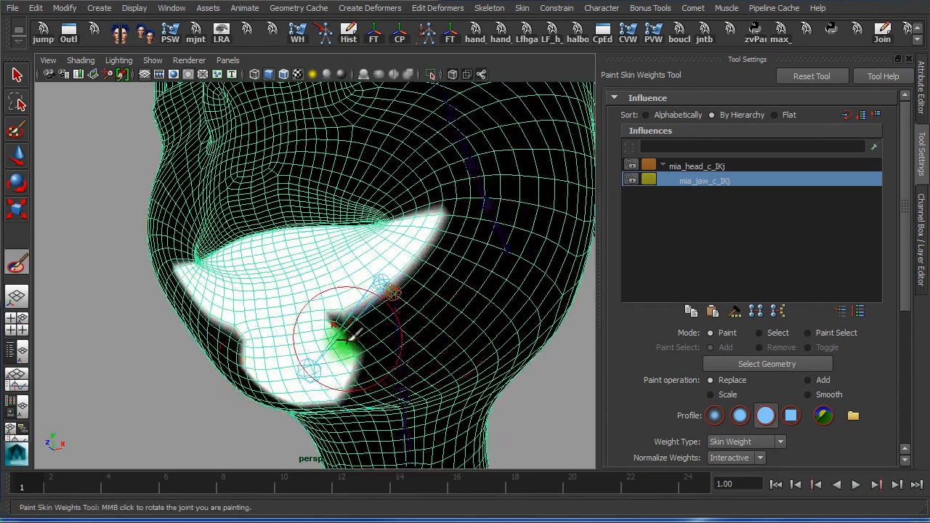
drag(331, 313, 412, 320)
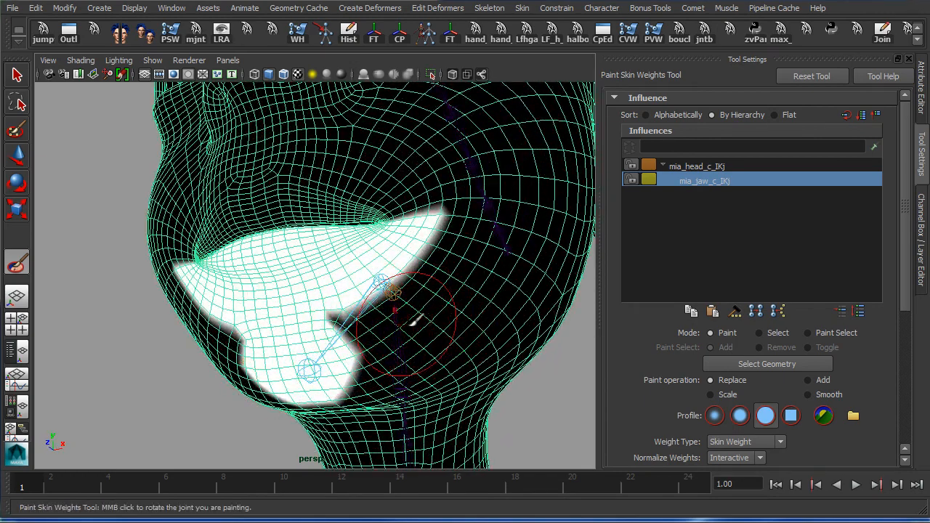
drag(434, 266, 432, 282)
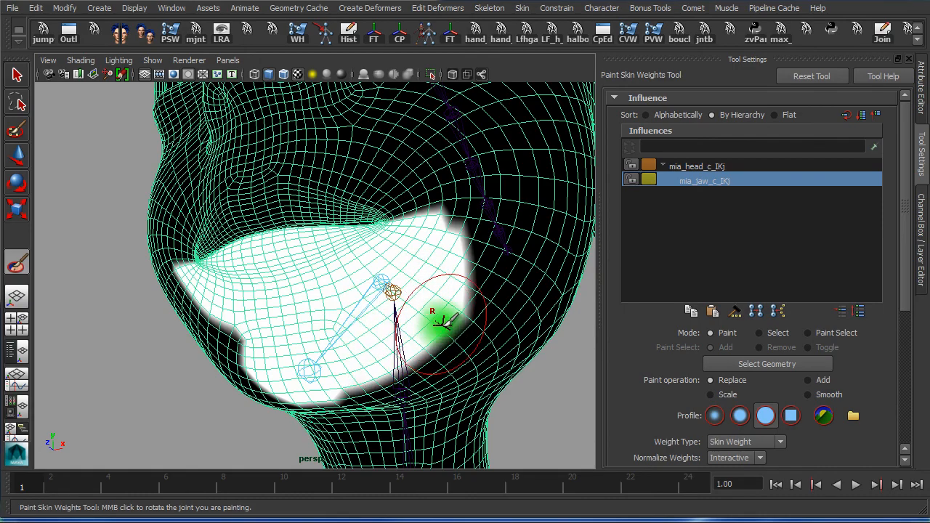
Inspect the jaw weights from several angles, then scrub to frame 7 to open the jaw
mouse_move(445, 319)
alt+mouse_down()
mouse_move(364, 315)
mouse_move(368, 322)
mouse_move(332, 308)
mouse_move(337, 285)
mouse_move(342, 333)
mouse_move(365, 266)
mouse_move(345, 291)
alt+mouse_up()
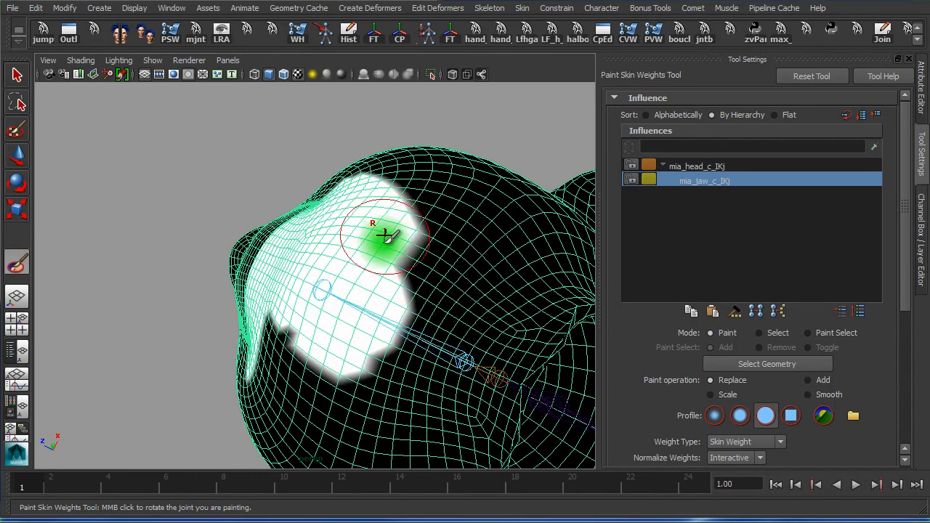
alt+drag(388, 235, 373, 338)
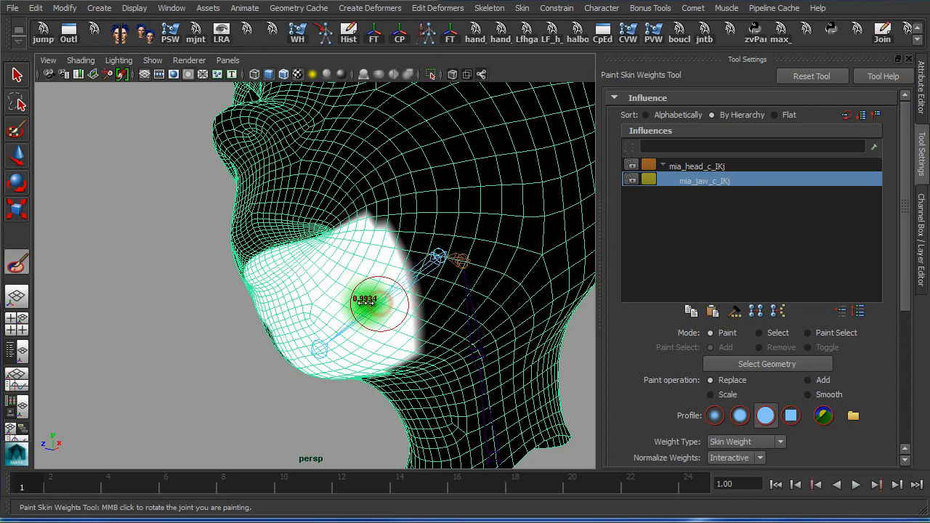
mouse_move(415, 299)
alt+mouse_down()
mouse_move(359, 308)
mouse_move(320, 300)
alt+mouse_up()
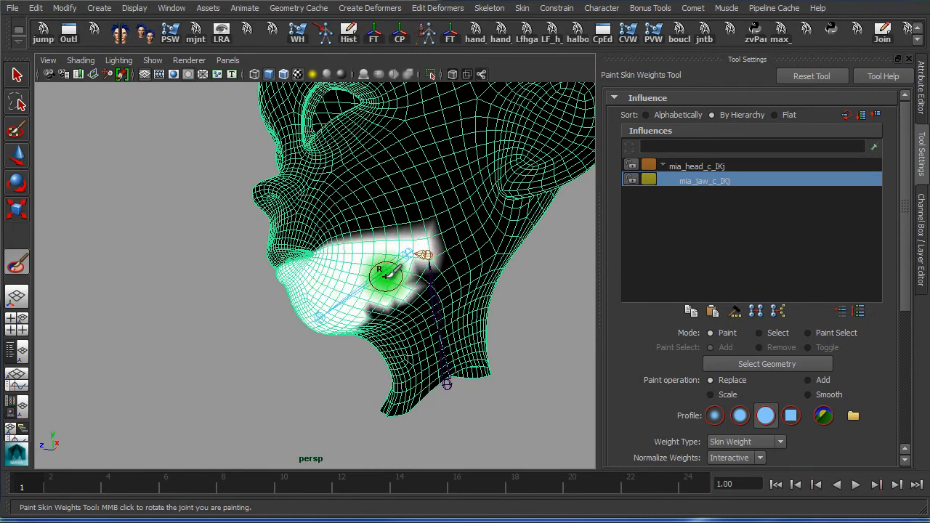
alt+drag(385, 277, 404, 272)
drag(145, 485, 212, 489)
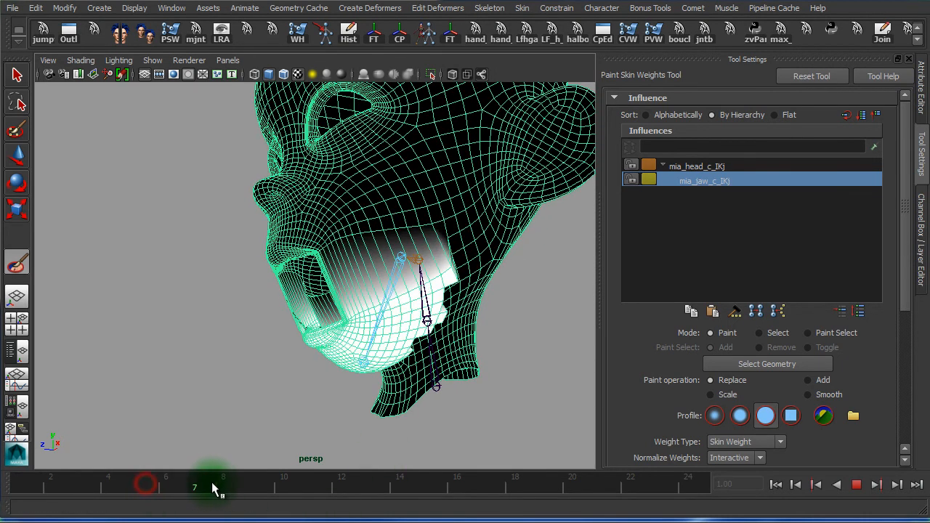
Paint jaw weight onto the lower mouth area inside the opened mouth
alt+drag(258, 429, 328, 415)
alt+right_drag(272, 417, 590, 407)
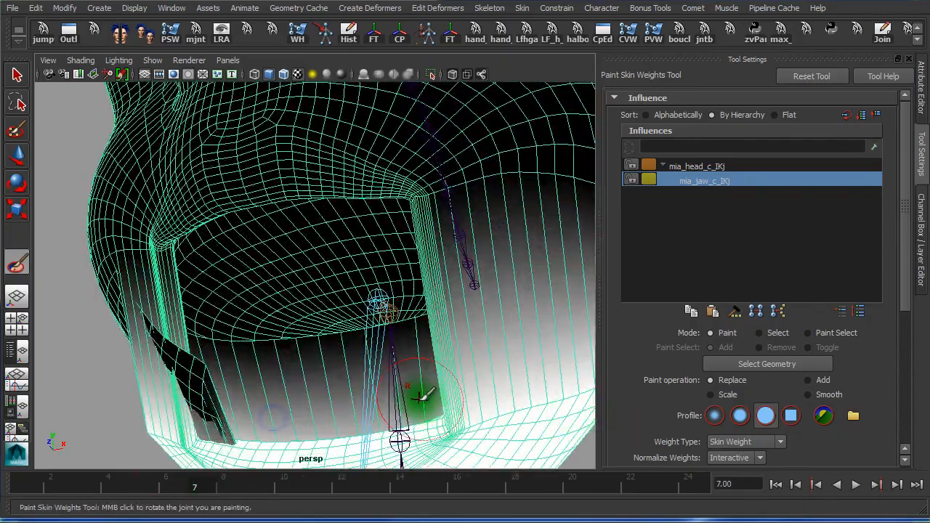
alt+drag(419, 398, 456, 413)
alt+drag(350, 374, 361, 399)
mouse_move(332, 323)
mouse_down()
mouse_move(335, 284)
mouse_move(273, 278)
mouse_move(246, 298)
mouse_move(304, 293)
mouse_up()
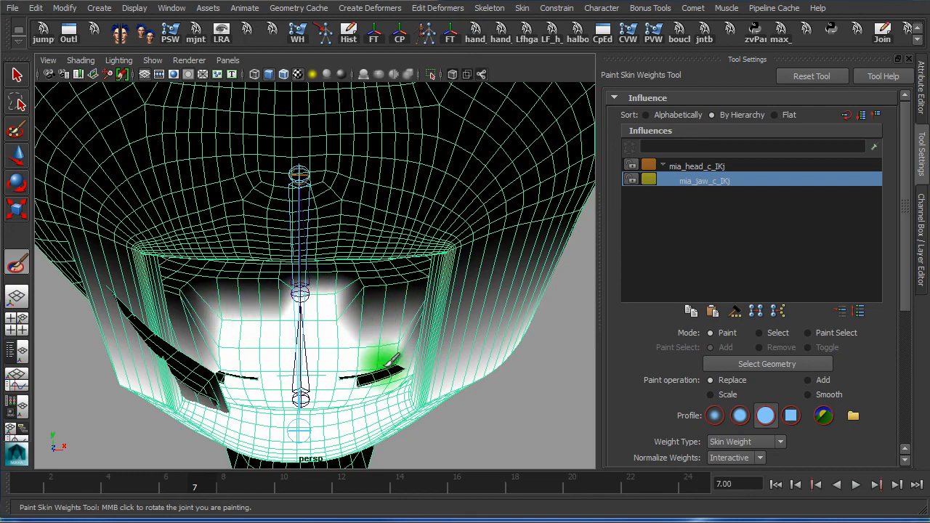
Return to frame 1, view the head from the side, then scrub to frame 9 to check
alt+drag(352, 376, 361, 320)
alt+right_drag(349, 344, 122, 335)
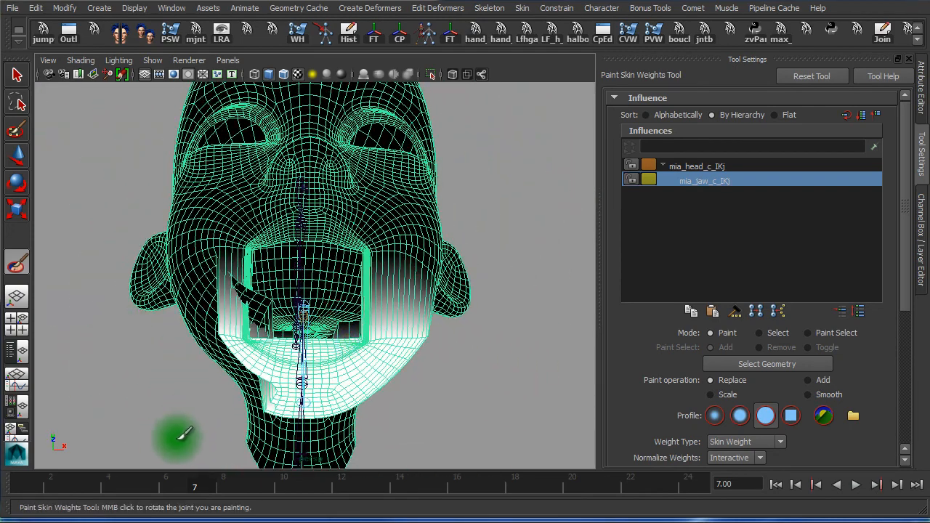
drag(182, 494, 12, 488)
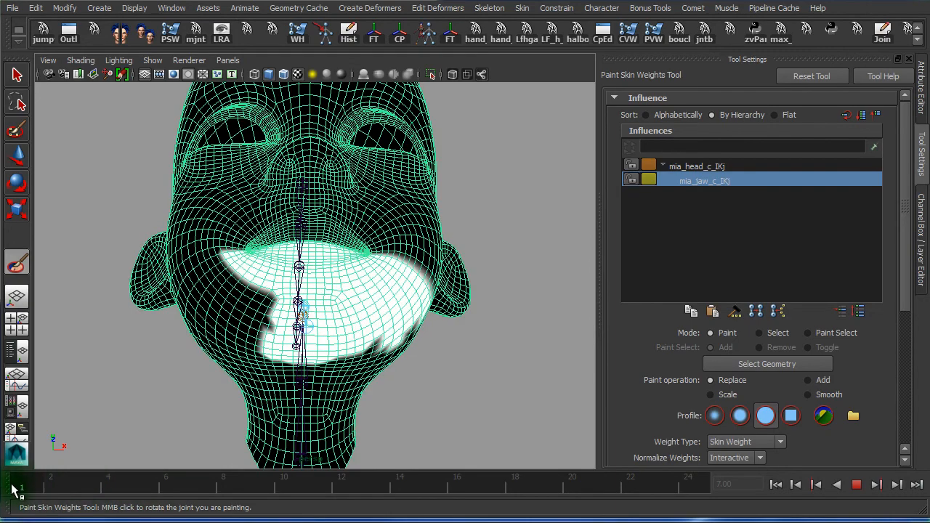
mouse_move(328, 286)
alt+mouse_down()
mouse_move(418, 276)
mouse_move(380, 263)
mouse_move(363, 276)
mouse_move(385, 287)
mouse_move(319, 340)
alt+mouse_up()
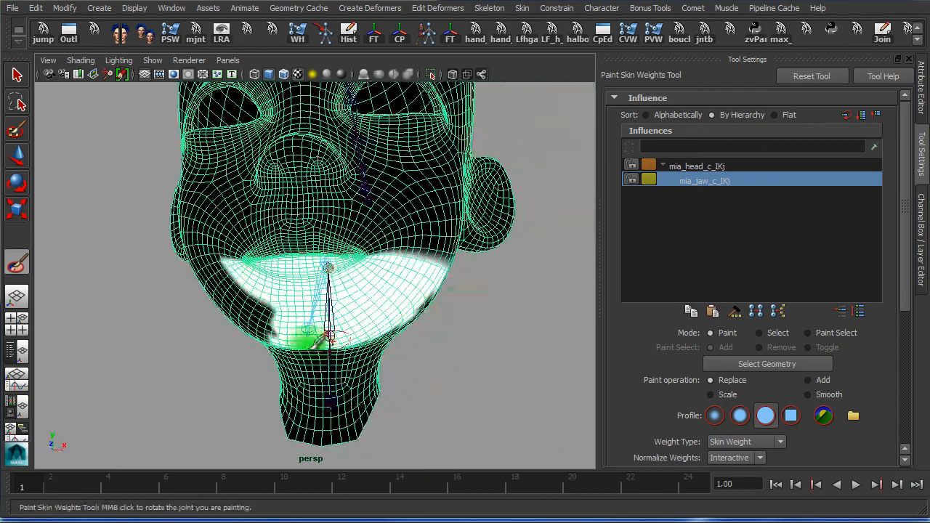
drag(47, 487, 274, 488)
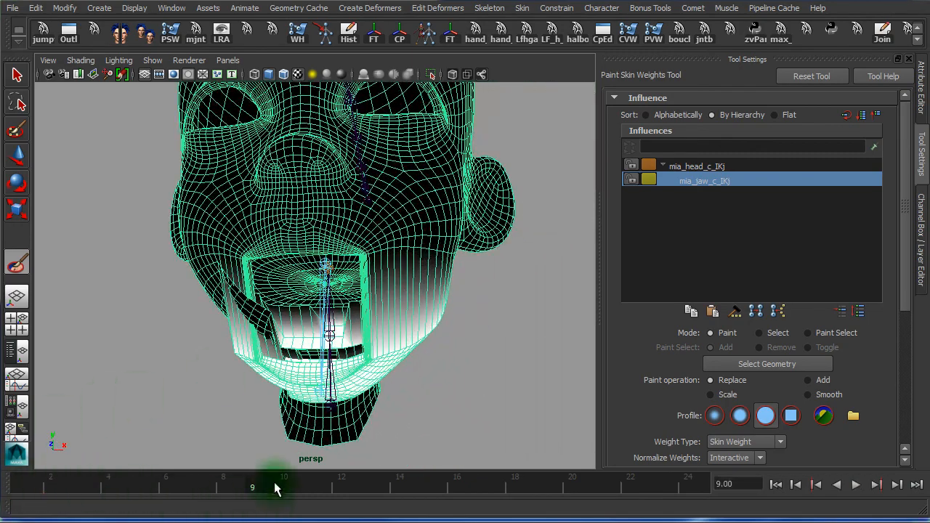
Paint jaw weight up the centre of the lower lip and across the lower mouth
alt+drag(281, 342, 324, 339)
alt+right_drag(323, 339, 585, 371)
mouse_move(206, 404)
alt+mouse_down()
mouse_move(223, 398)
mouse_move(187, 368)
mouse_move(174, 330)
mouse_move(155, 333)
mouse_move(152, 349)
mouse_move(125, 311)
mouse_move(308, 315)
mouse_move(232, 326)
mouse_move(216, 346)
mouse_move(385, 366)
mouse_move(357, 375)
mouse_move(478, 384)
mouse_move(266, 370)
alt+mouse_up()
alt+drag(187, 361, 161, 365)
alt+right_drag(168, 374, 226, 365)
mouse_move(259, 346)
mouse_down()
mouse_move(218, 326)
mouse_move(290, 308)
mouse_move(243, 240)
mouse_move(191, 301)
mouse_move(128, 307)
mouse_up()
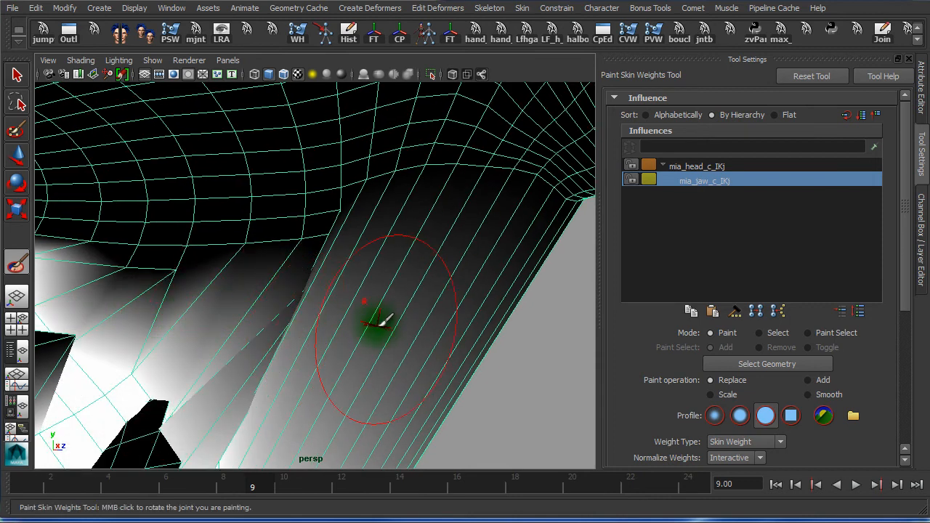
Shrink the brush and paint jaw weight around the inner jaw
drag(390, 300, 330, 309)
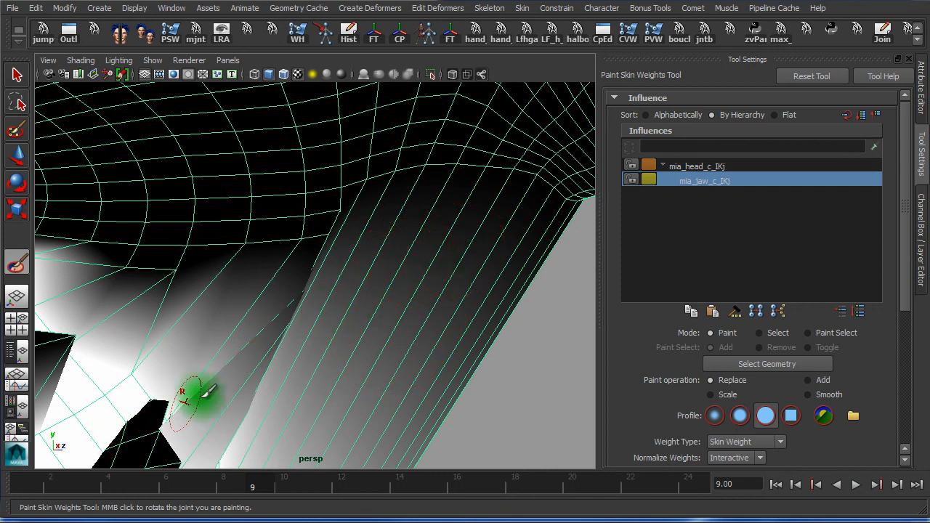
alt+middle_drag(299, 355, 266, 364)
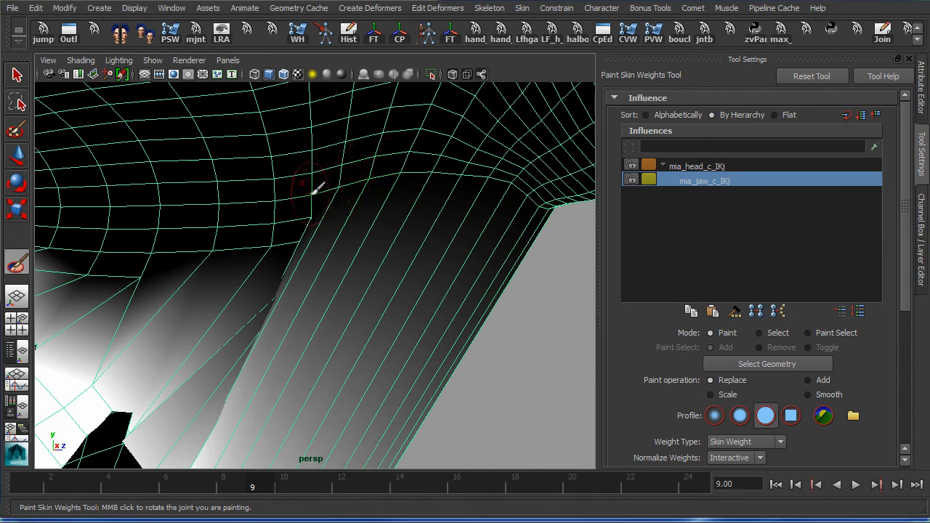
mouse_move(293, 233)
mouse_down()
mouse_move(280, 234)
mouse_move(312, 239)
mouse_move(228, 249)
mouse_move(167, 242)
mouse_move(148, 276)
mouse_move(95, 290)
mouse_move(104, 247)
mouse_up()
alt+right_drag(179, 310, 83, 310)
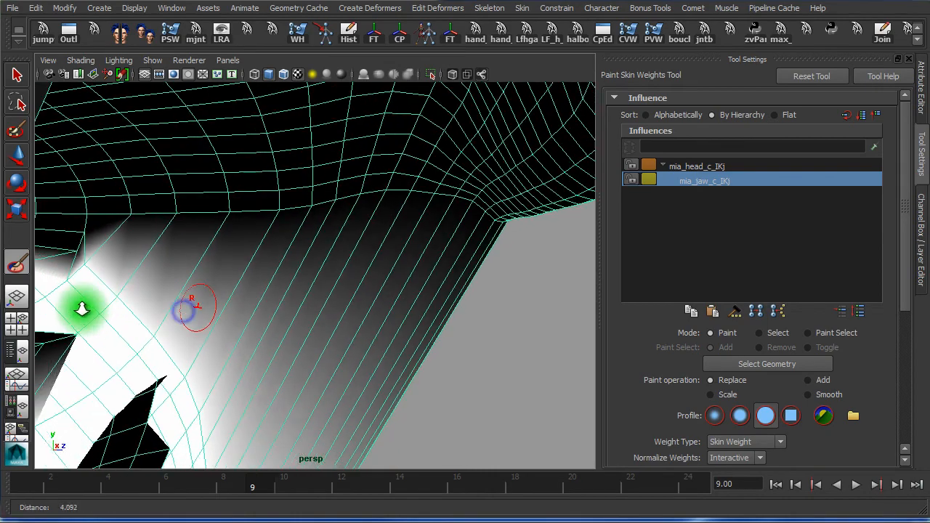
Inspect the mouth and under the jaw, scrubbing to frame 7 and then frame 3
alt+middle_drag(159, 306, 245, 317)
alt+drag(135, 318, 64, 318)
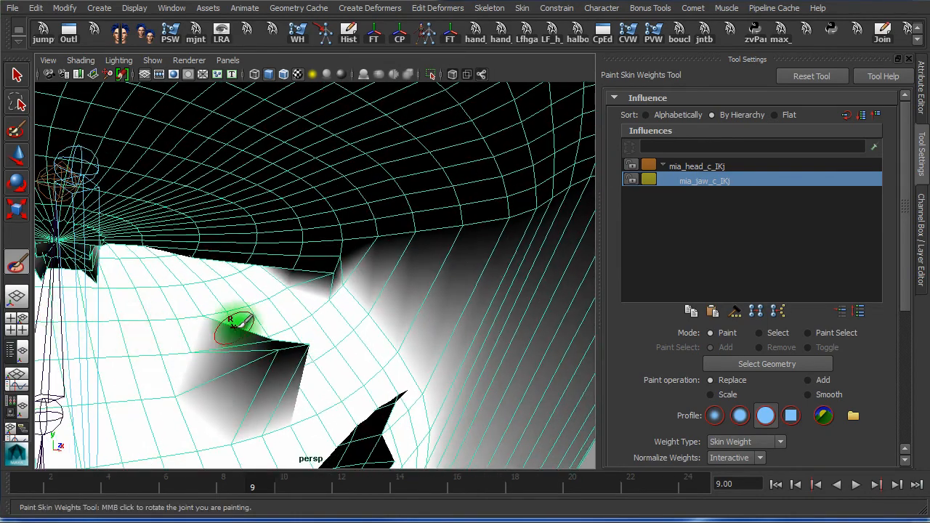
alt+drag(253, 319, 390, 305)
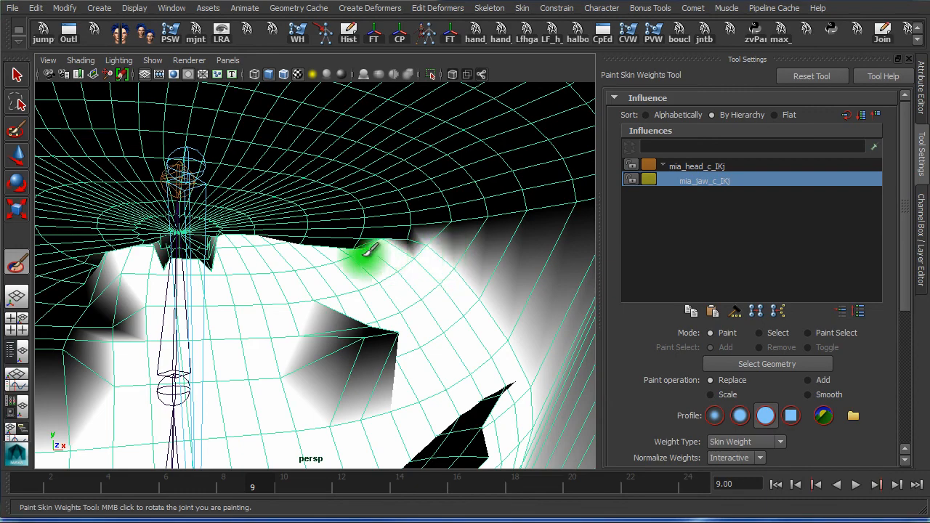
alt+drag(482, 301, 499, 298)
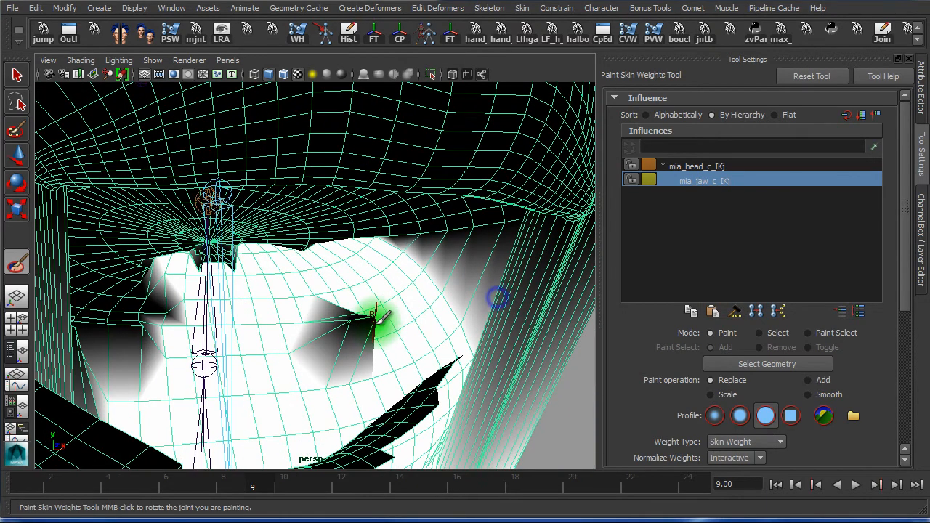
mouse_move(345, 310)
alt+mouse_down()
mouse_move(332, 388)
mouse_move(357, 332)
mouse_move(312, 301)
mouse_move(353, 323)
alt+mouse_up()
alt+drag(274, 360, 279, 345)
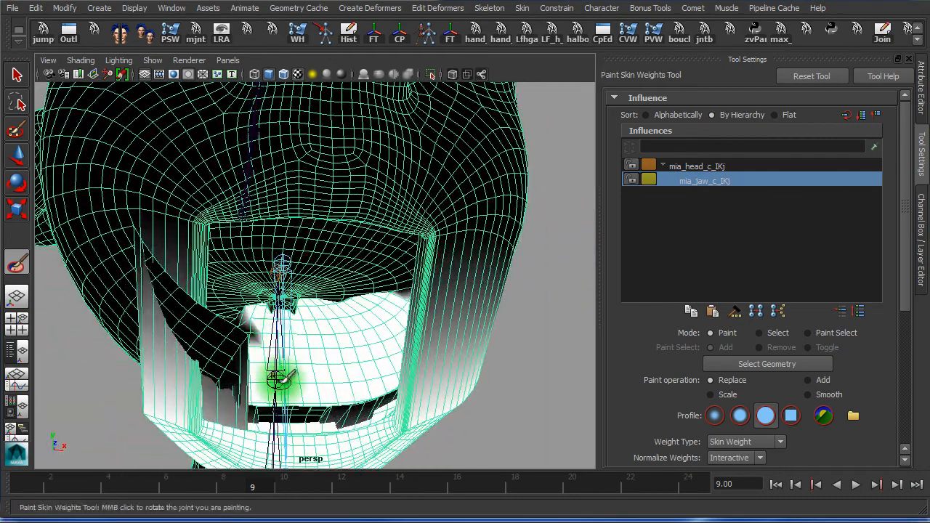
alt+right_drag(281, 380, 171, 415)
drag(178, 483, 80, 481)
mouse_move(363, 432)
alt+mouse_down()
mouse_move(365, 448)
mouse_move(135, 339)
mouse_move(131, 368)
mouse_move(155, 458)
mouse_move(100, 485)
mouse_move(22, 484)
alt+mouse_up()
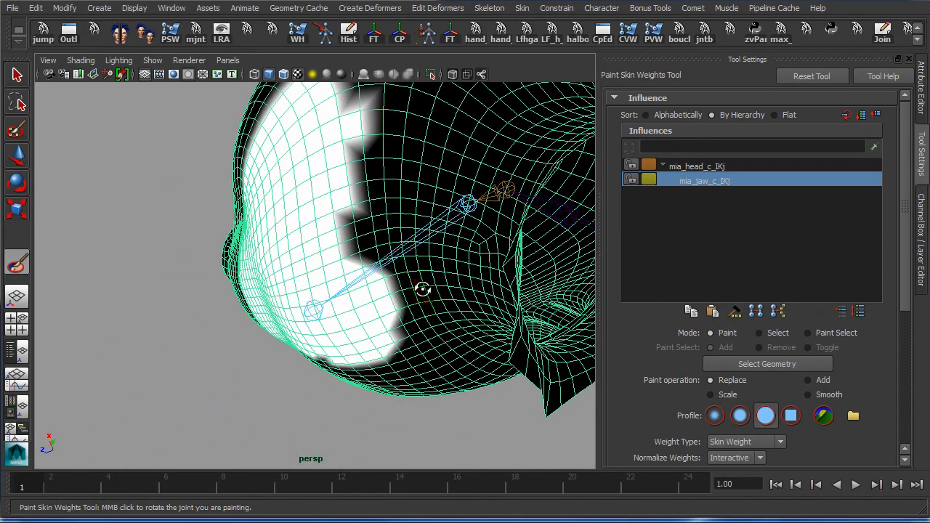
Paint jaw weight from the cheek down the jaw edge and check it at frame 7
alt+drag(422, 289, 424, 289)
mouse_move(419, 208)
mouse_down()
mouse_move(380, 312)
mouse_move(398, 425)
mouse_move(353, 245)
mouse_move(349, 264)
mouse_move(376, 293)
mouse_up()
drag(135, 488, 195, 489)
alt+drag(343, 394, 494, 333)
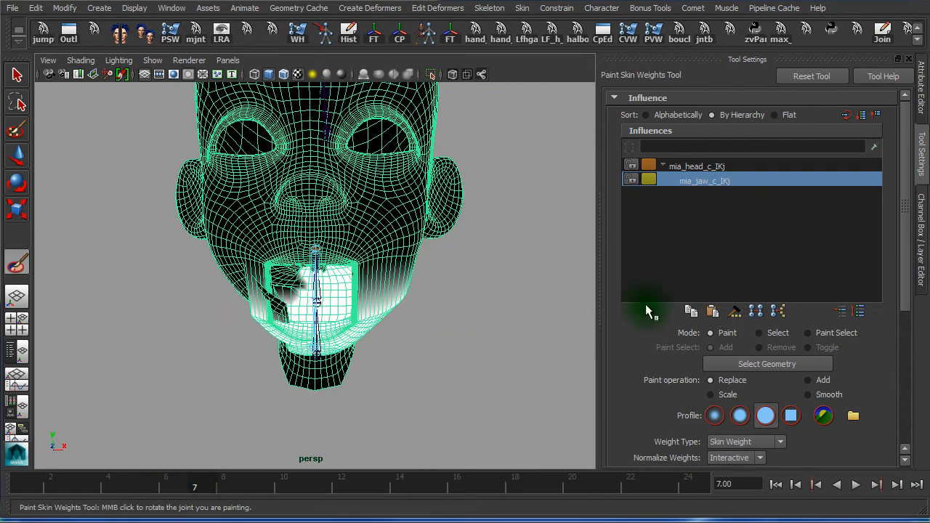
Set the Paint operation to Smooth and zoom in around the jaw
click(809, 394)
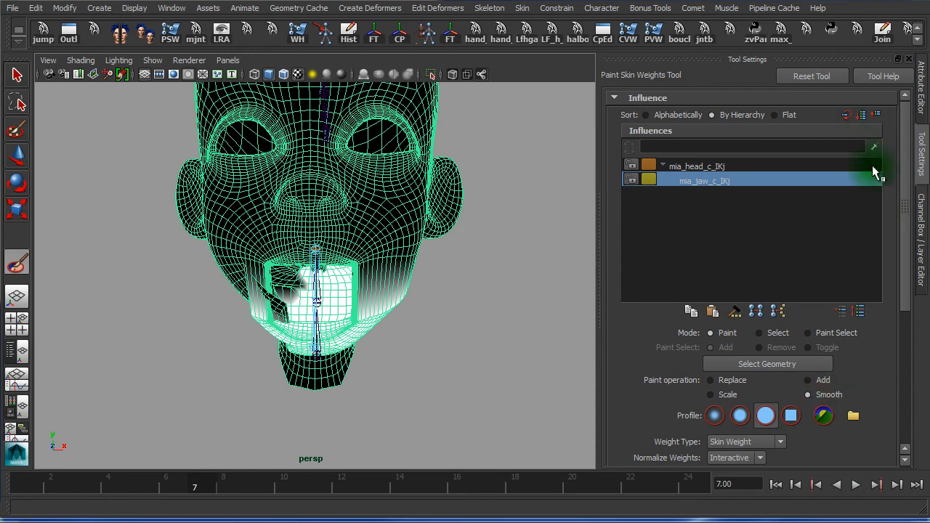
drag(911, 183, 919, 98)
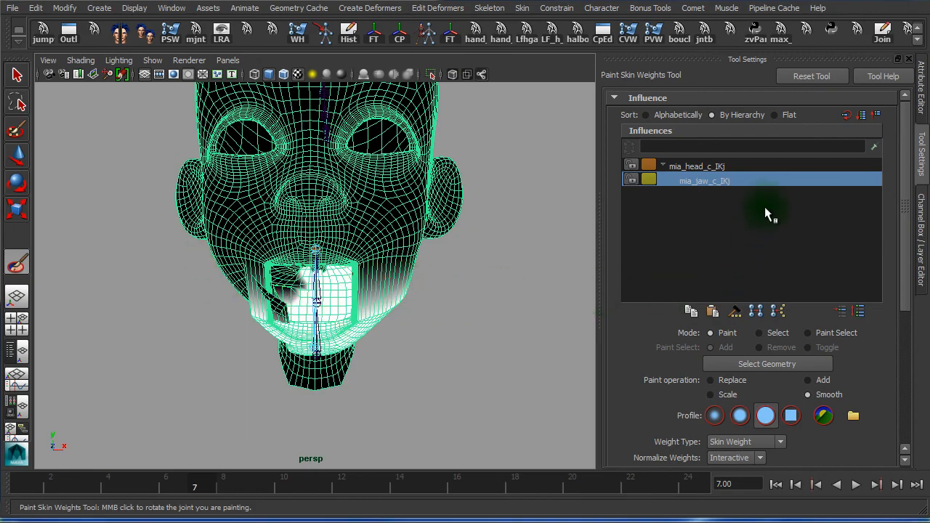
alt+right_drag(374, 252, 596, 262)
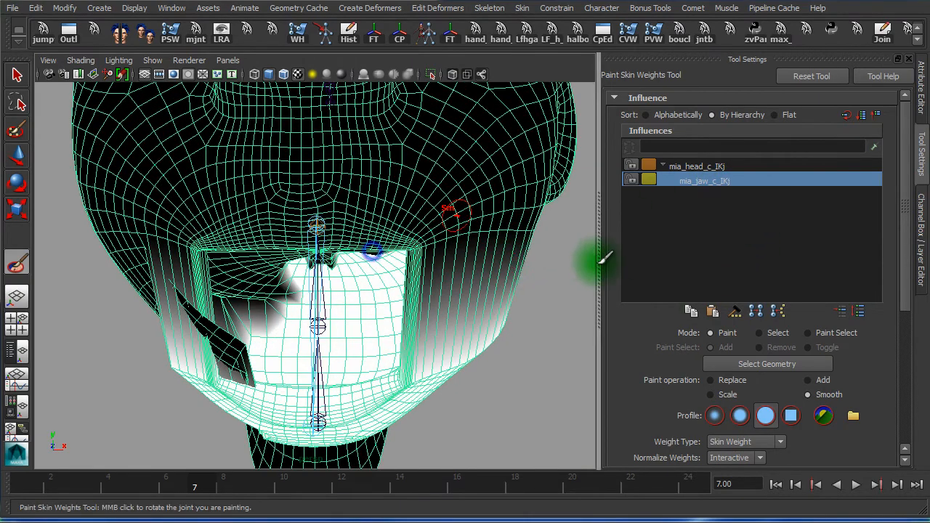
alt+drag(481, 267, 397, 257)
alt+right_drag(459, 301, 370, 302)
alt+middle_drag(371, 301, 355, 301)
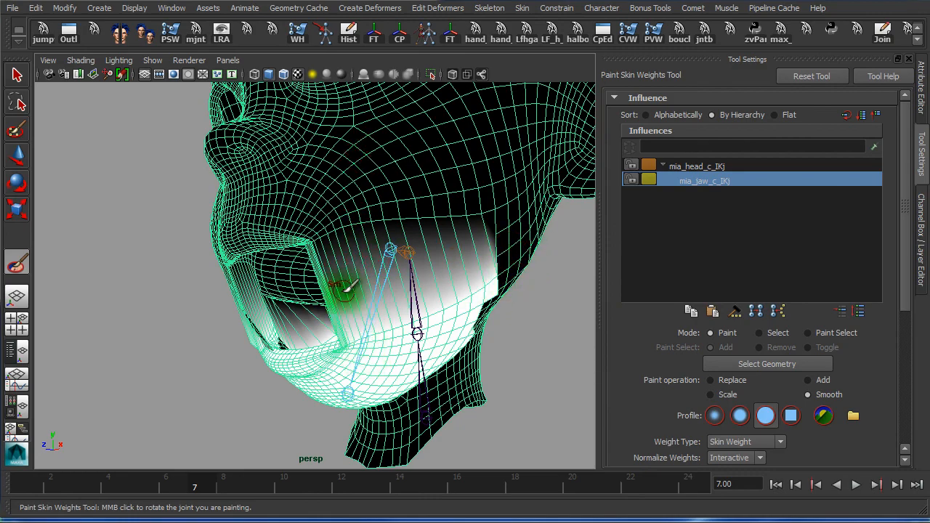
Inspect the head's weights, then scroll Tool Settings to reveal Opacity, Value and Flood
alt+drag(347, 288, 426, 291)
alt+drag(565, 322, 429, 298)
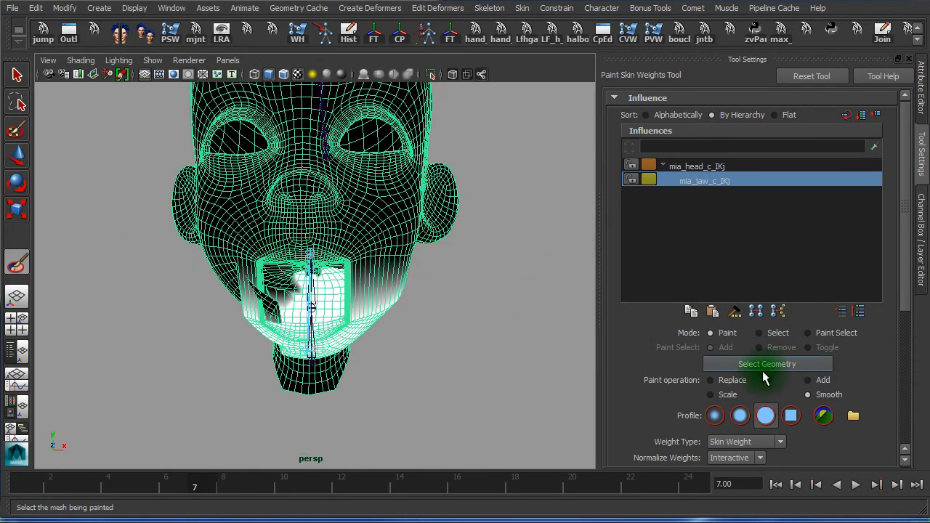
drag(906, 207, 902, 351)
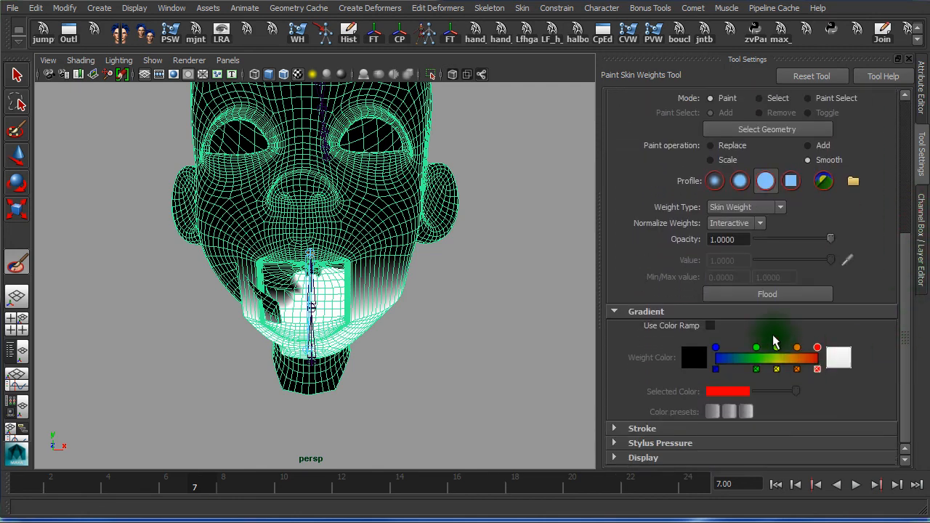
Flood-smooth the jaw weights five times, checking the mouth between passes
click(761, 295)
click(761, 295)
click(761, 295)
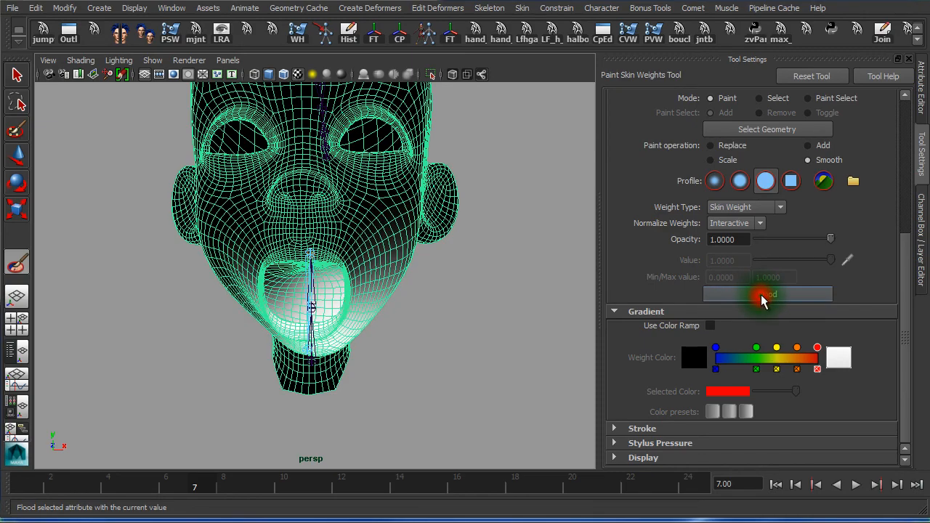
alt+drag(445, 277, 411, 225)
alt+right_drag(367, 241, 547, 249)
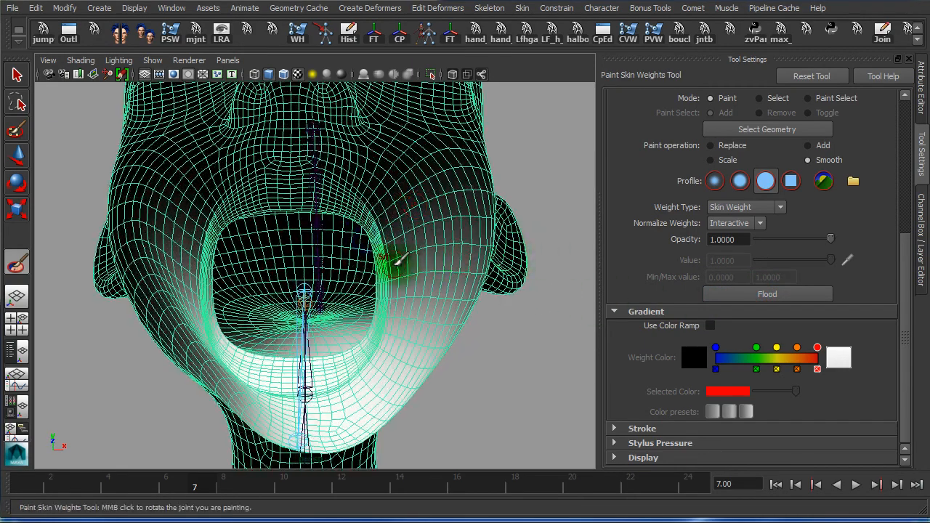
alt+drag(396, 263, 394, 263)
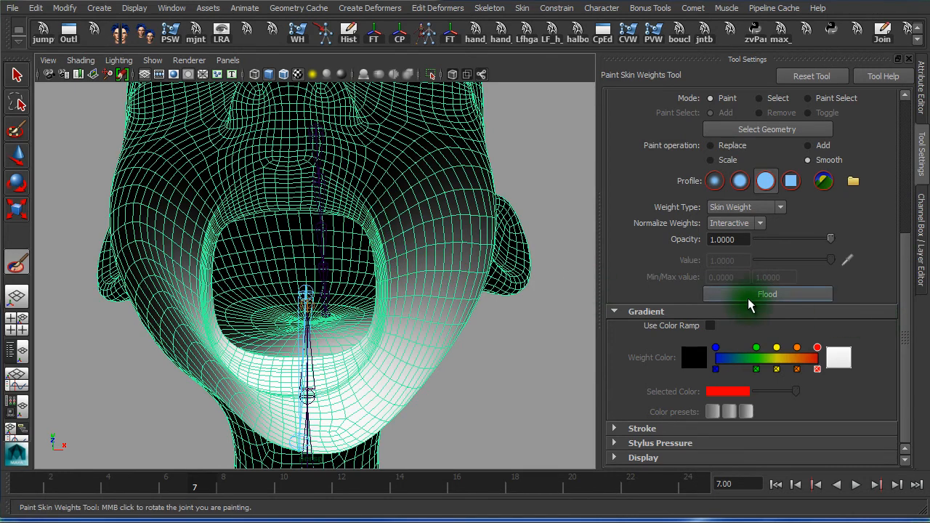
click(748, 298)
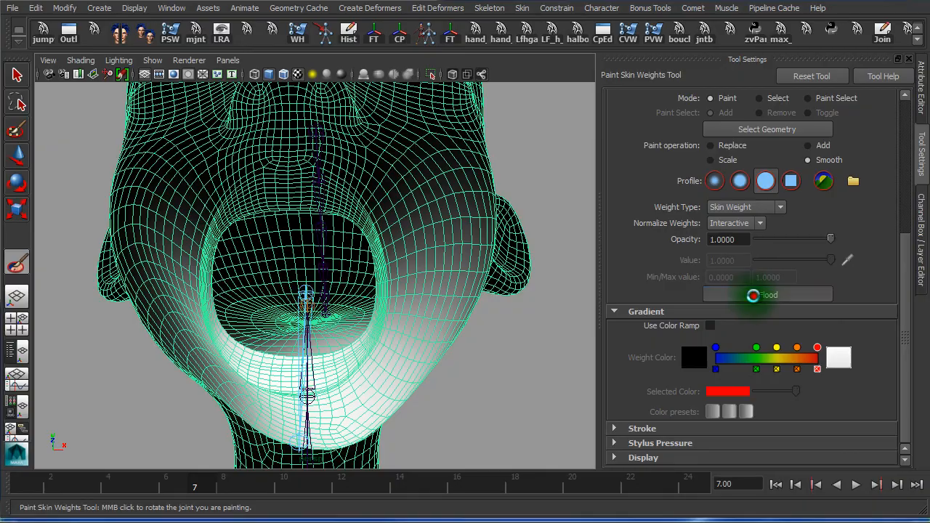
click(754, 300)
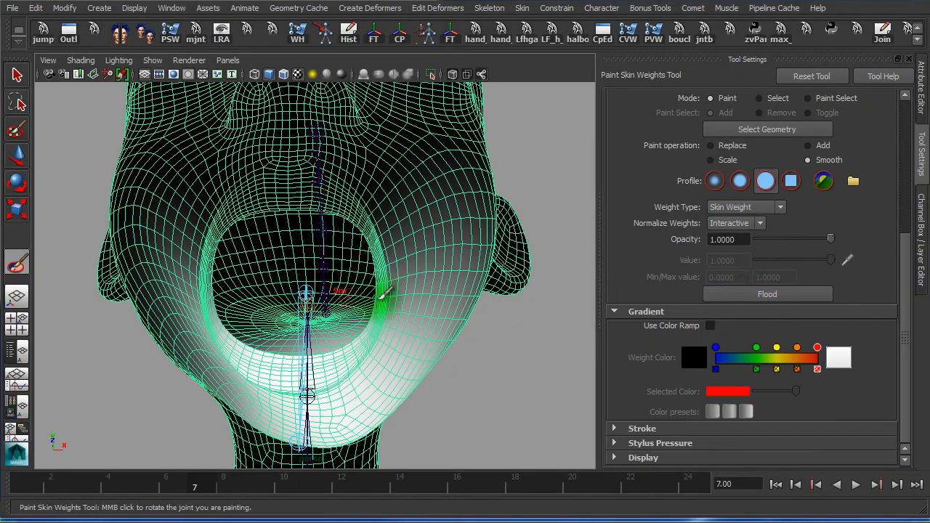
mouse_move(383, 292)
alt+mouse_down()
mouse_move(443, 298)
mouse_move(436, 281)
mouse_move(493, 272)
mouse_move(490, 301)
mouse_move(310, 333)
mouse_move(535, 327)
mouse_move(482, 280)
mouse_move(289, 270)
mouse_move(472, 272)
mouse_move(443, 266)
alt+mouse_up()
Switch to the Move Tool, deselect the head, and scrub the jaw animation from the side
key(w)
click(498, 307)
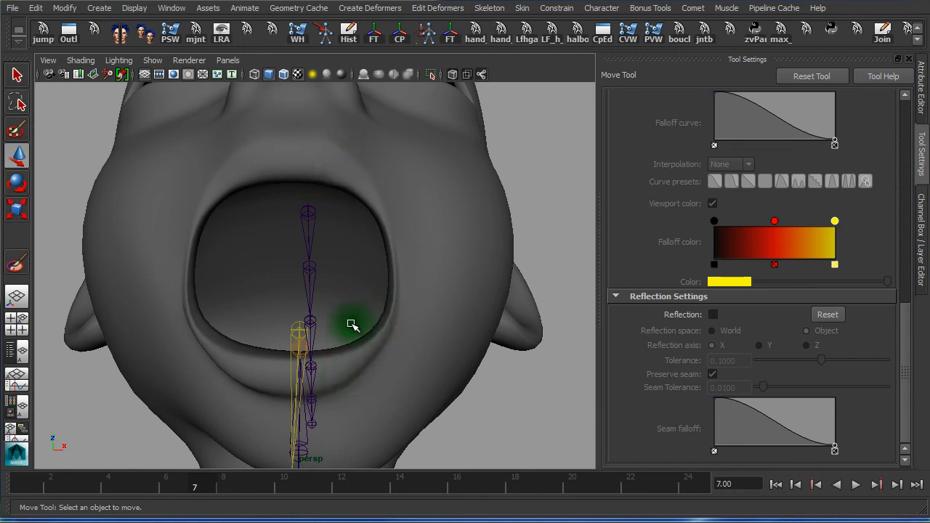
alt+drag(352, 325, 284, 228)
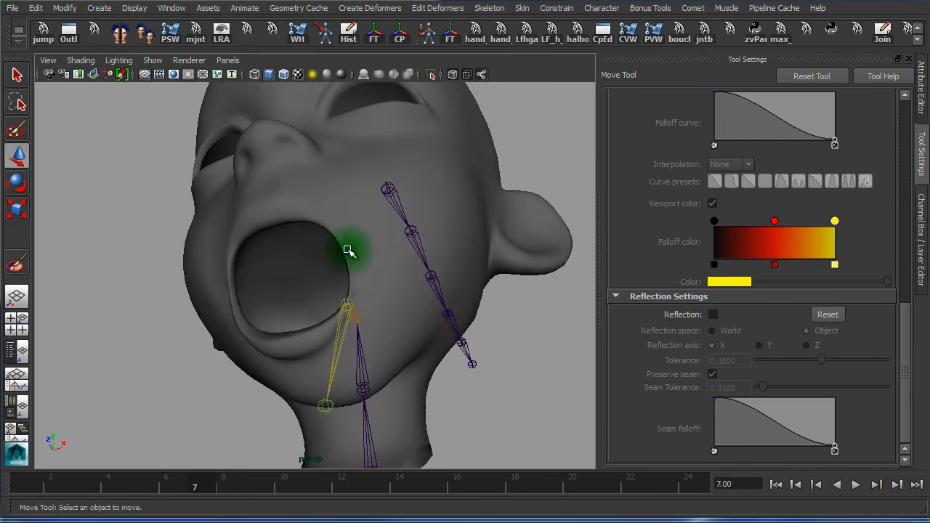
alt+drag(424, 310, 402, 369)
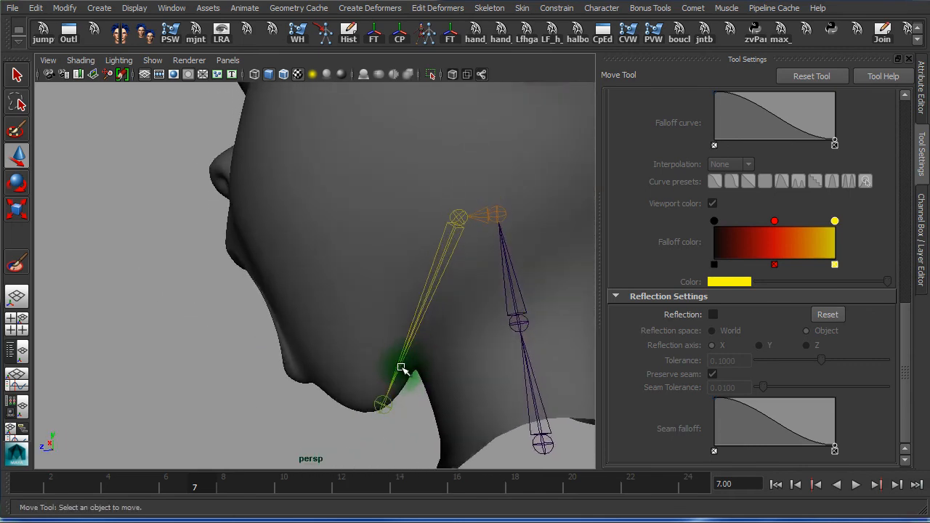
mouse_move(269, 481)
mouse_down()
mouse_move(71, 475)
mouse_move(311, 487)
mouse_move(117, 474)
mouse_move(265, 491)
mouse_up()
drag(210, 492, 138, 484)
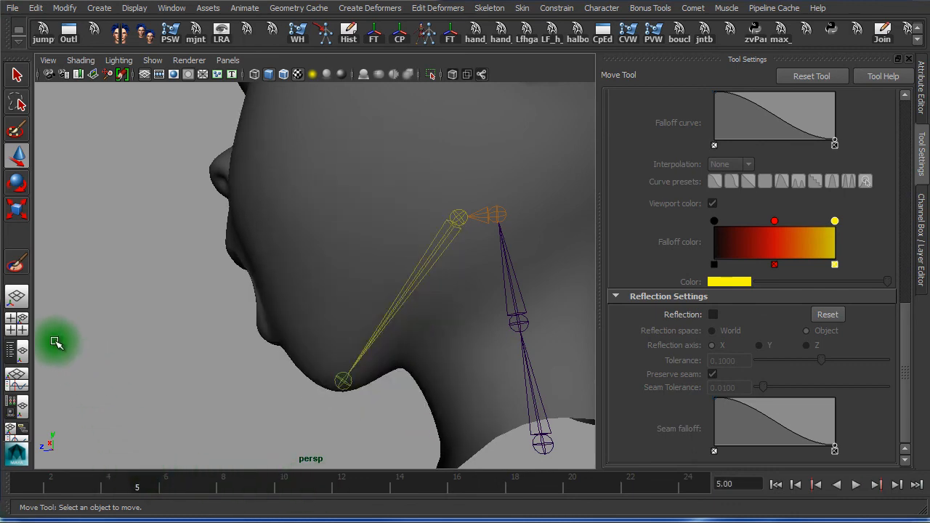
Maximize the side view from Four View, frame the jaw, and return to frame 1
click(17, 323)
key(space)
alt+right_drag(320, 389, 399, 329)
alt+middle_drag(399, 329, 391, 46)
alt+middle_drag(417, 229, 436, 230)
alt+right_drag(434, 230, 175, 400)
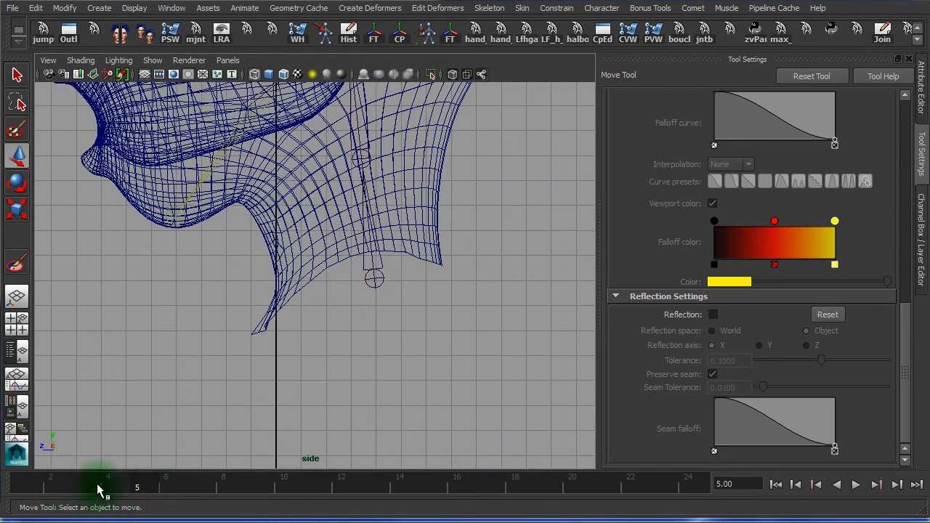
drag(98, 489, 2, 473)
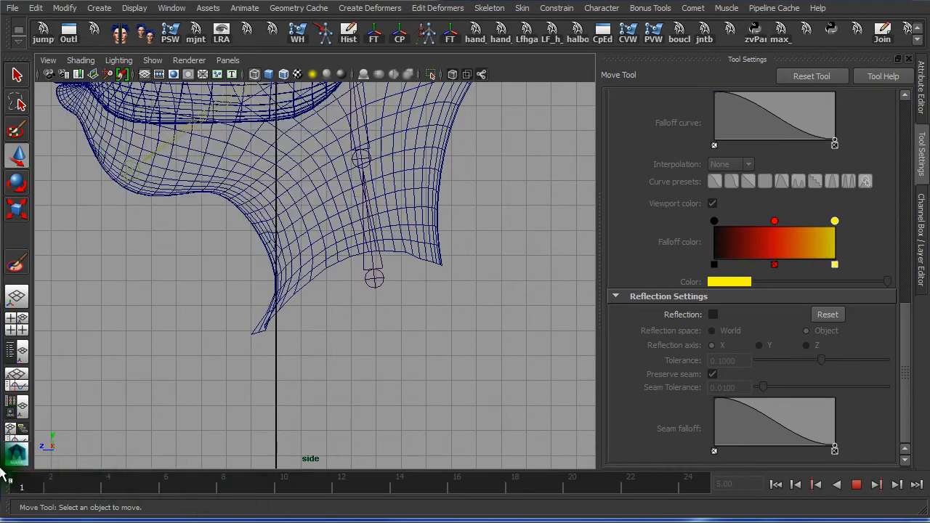
Select the under-chin vertices, scrub to watch them follow the jaw, then maximize persp
right_drag(256, 222, 237, 242)
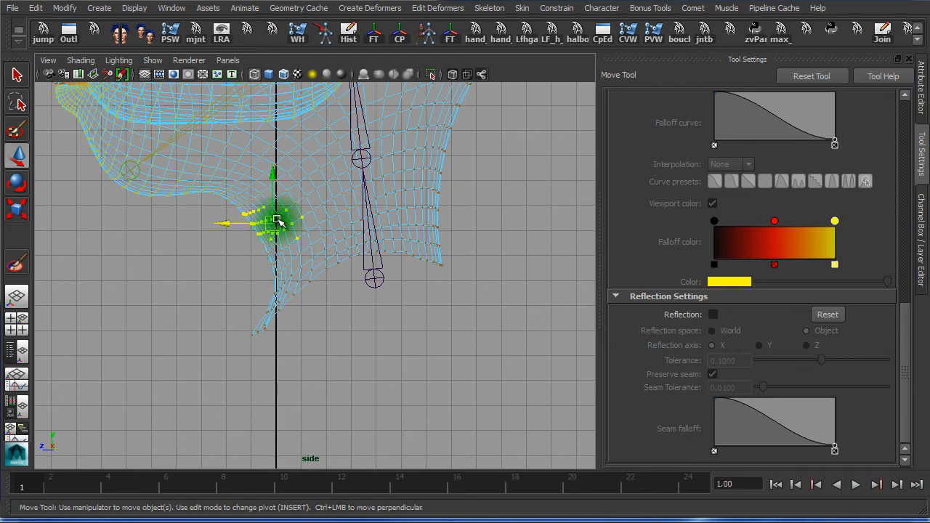
drag(64, 480, 91, 469)
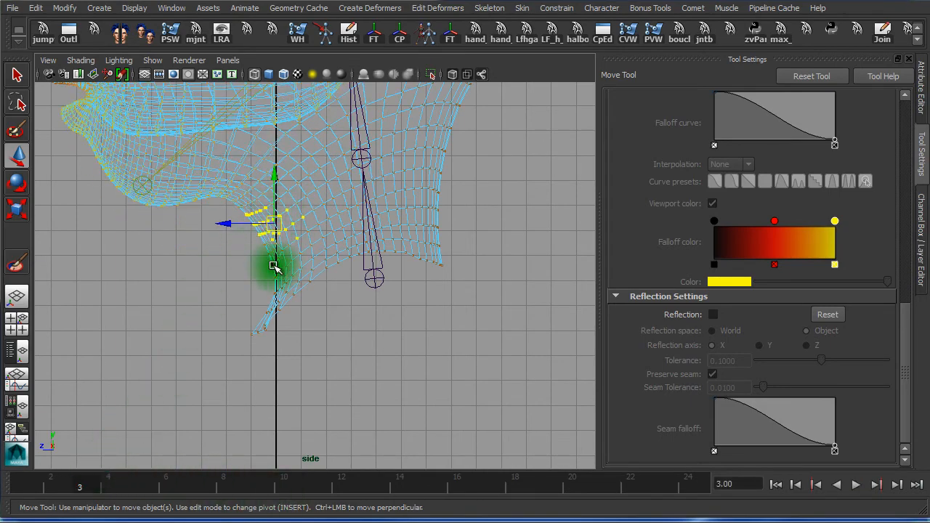
drag(171, 472, 29, 476)
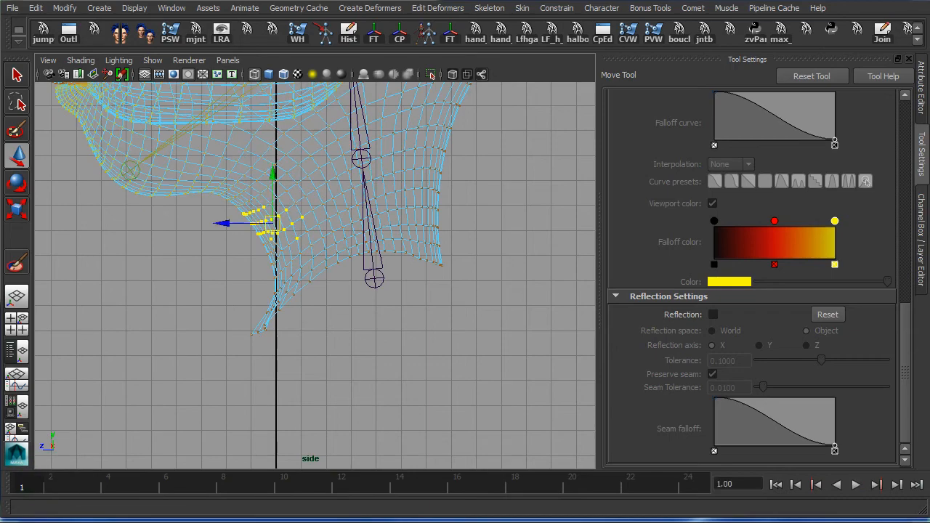
alt+right_drag(441, 371, 307, 363)
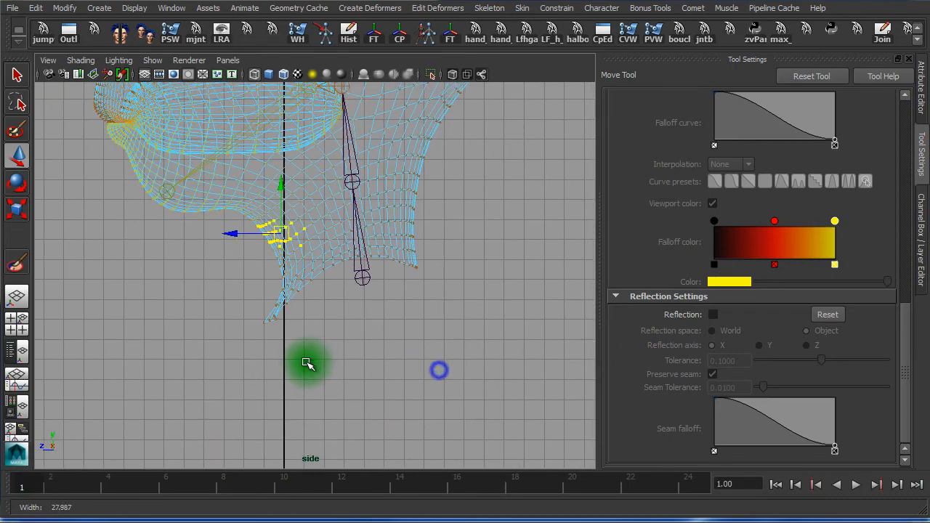
key(space)
key(space)
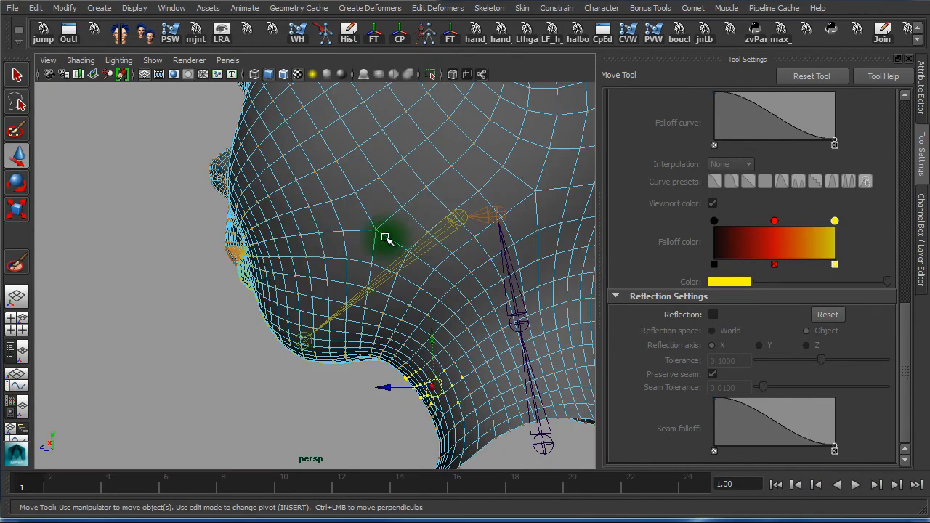
Return the head to Object Mode, select it, and scrub to frame 10
alt+right_drag(521, 254, 284, 249)
alt+drag(318, 246, 485, 249)
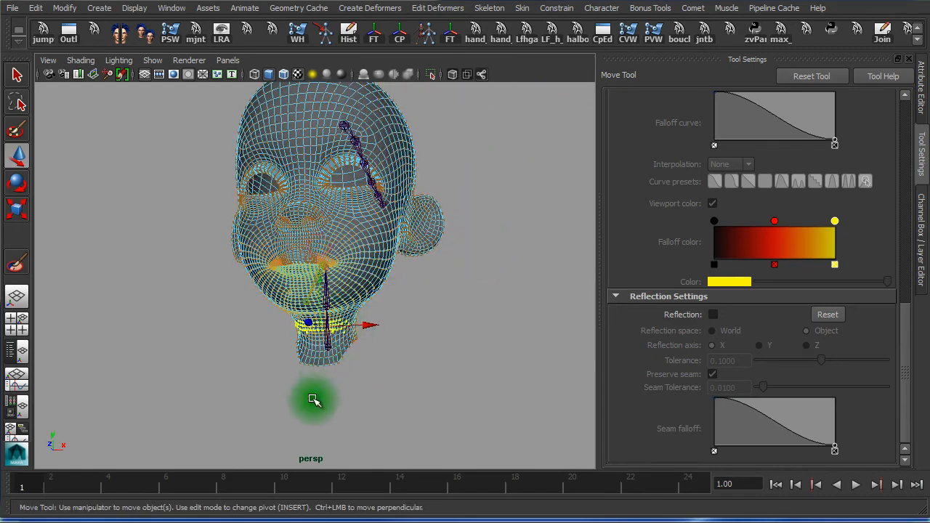
alt+right_drag(247, 272, 360, 270)
right_drag(383, 233, 436, 208)
click(385, 252)
drag(46, 490, 285, 495)
alt+drag(261, 330, 539, 283)
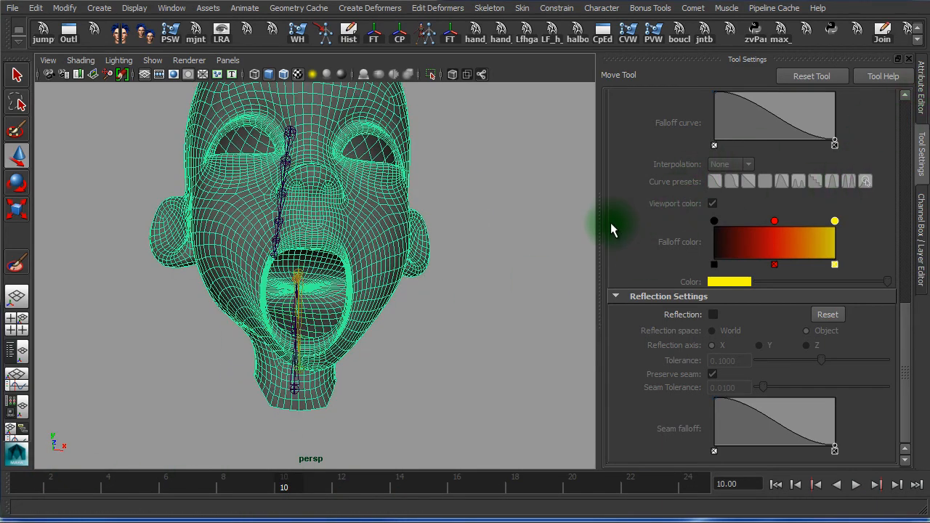
Show the Channel Box, frame the face, and play the animation, stopping at frame 6
click(904, 327)
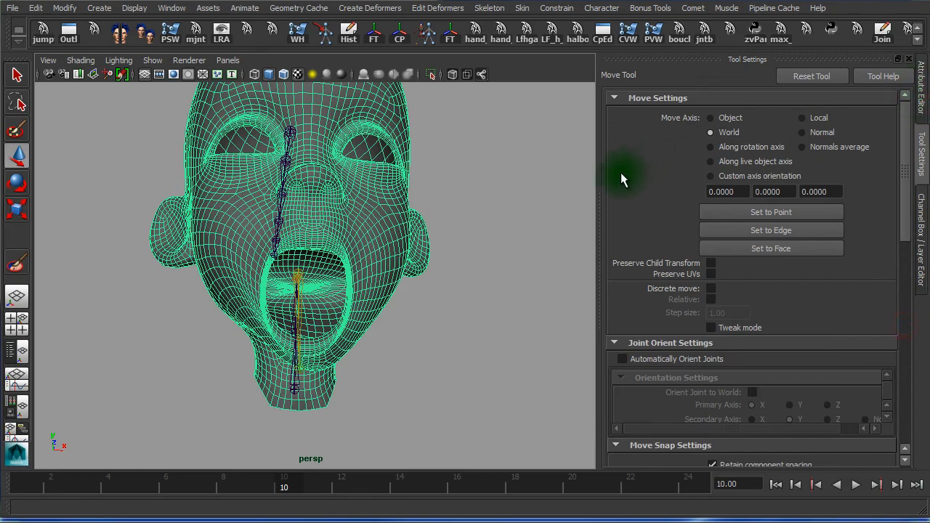
click(913, 61)
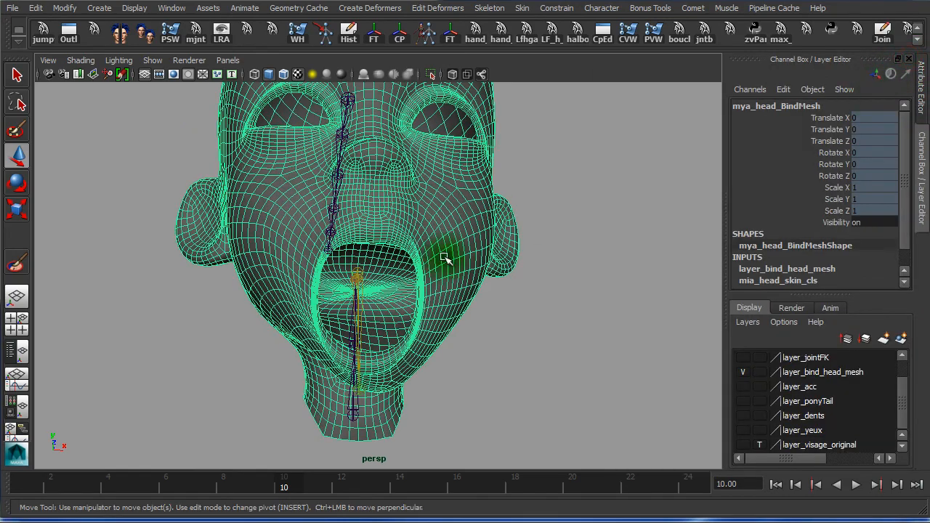
alt+drag(502, 261, 440, 314)
alt+right_drag(440, 314, 458, 166)
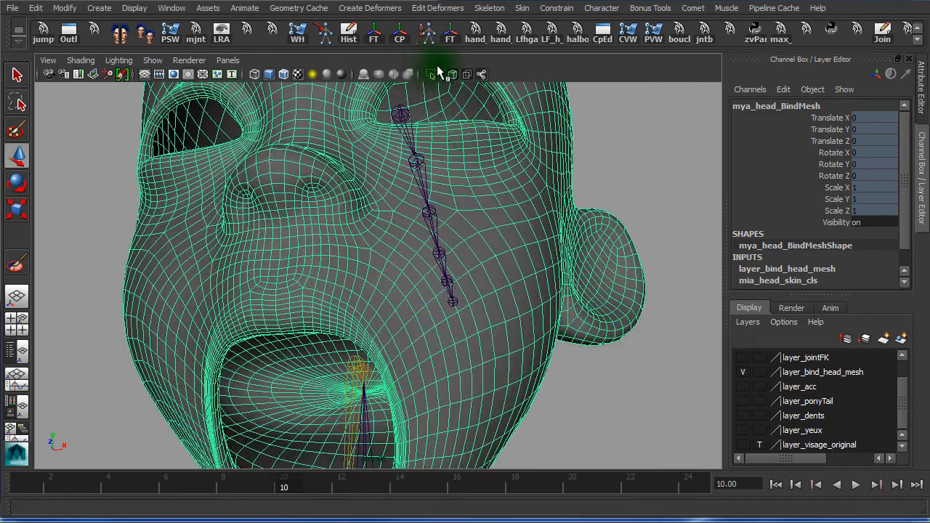
alt+middle_drag(522, 303, 547, 138)
alt+drag(519, 181, 538, 179)
key(alt+v)
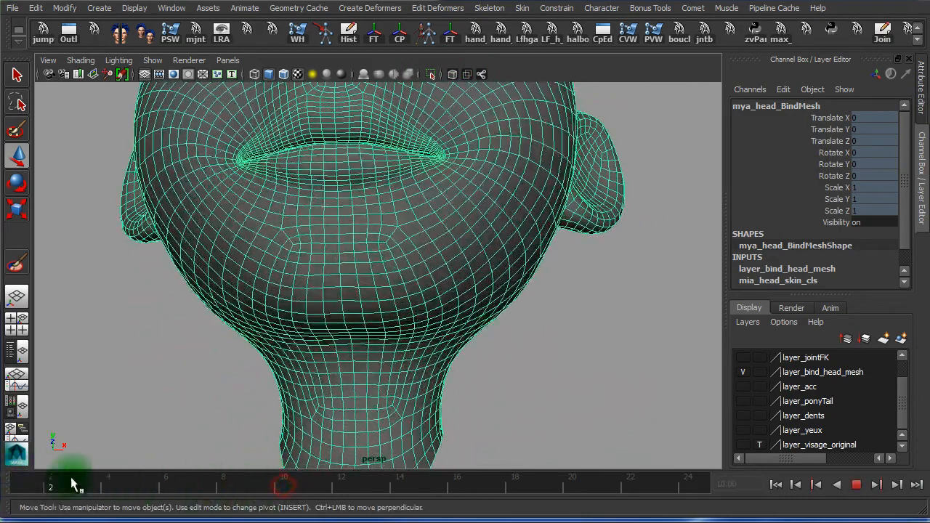
key(alt+v)
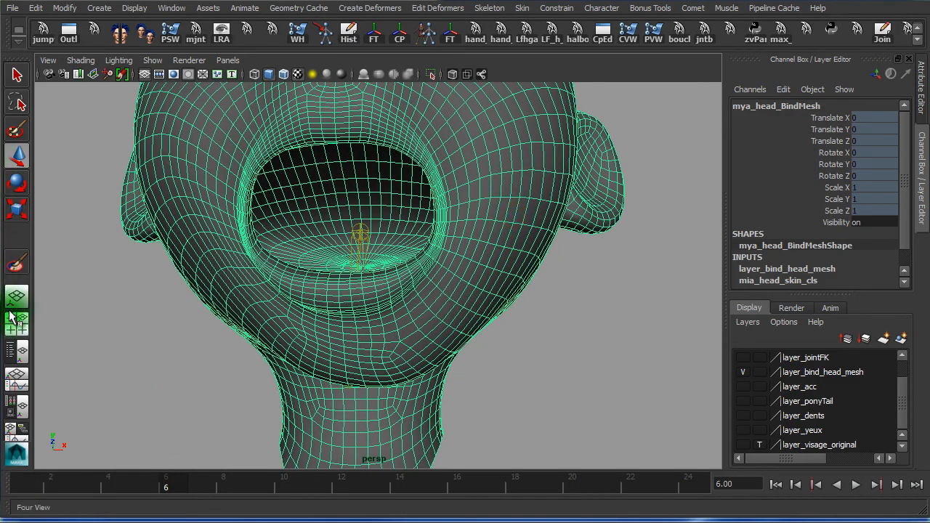
Reopen the Paint Skin Weights Tool and set Paint operation to Add with Value 1.0
double_click(18, 268)
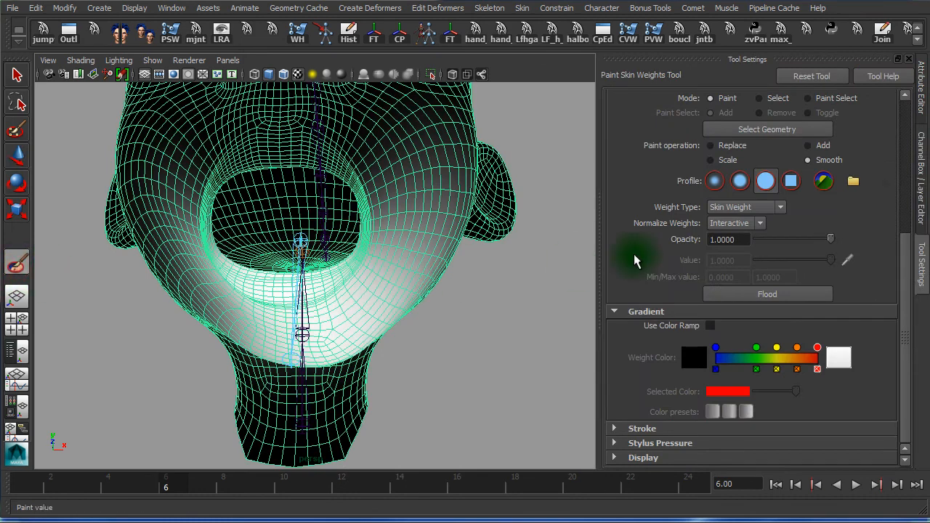
drag(904, 249, 916, 119)
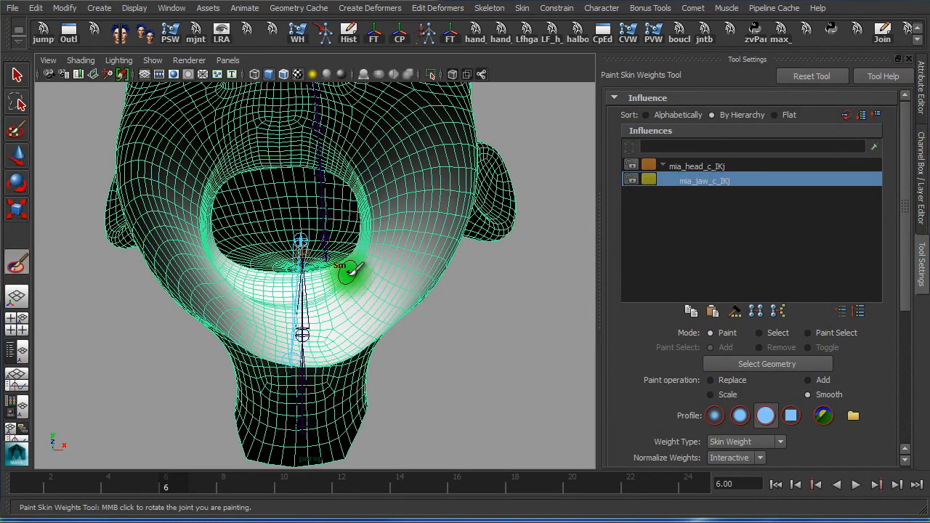
alt+drag(452, 339, 433, 319)
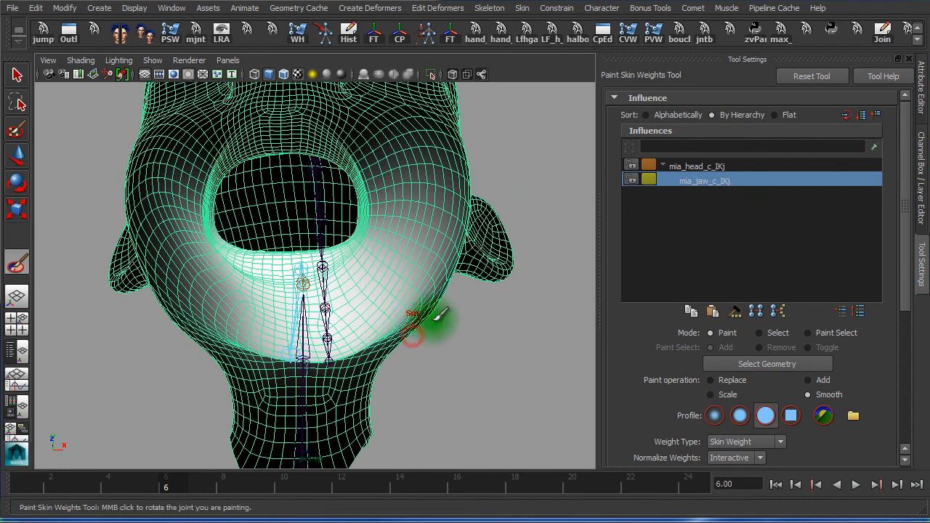
drag(908, 264, 909, 376)
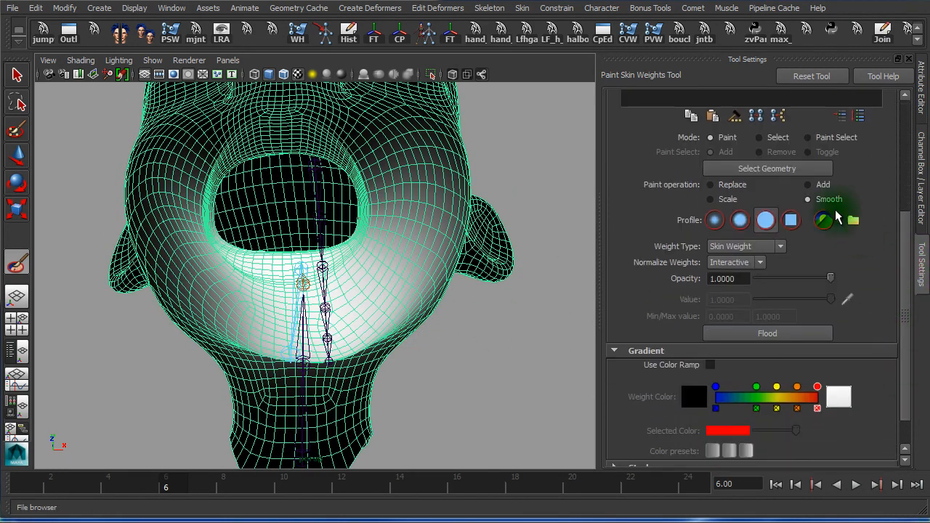
click(713, 188)
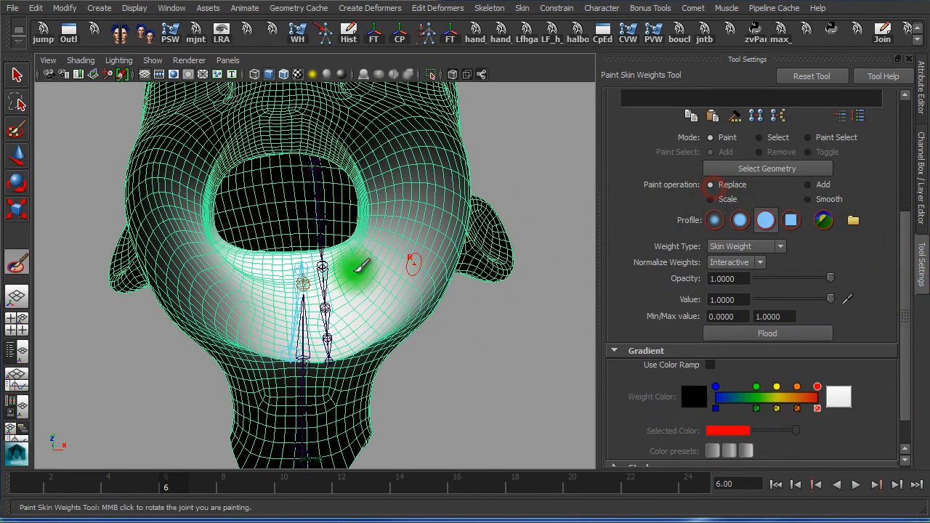
alt+drag(307, 327, 336, 291)
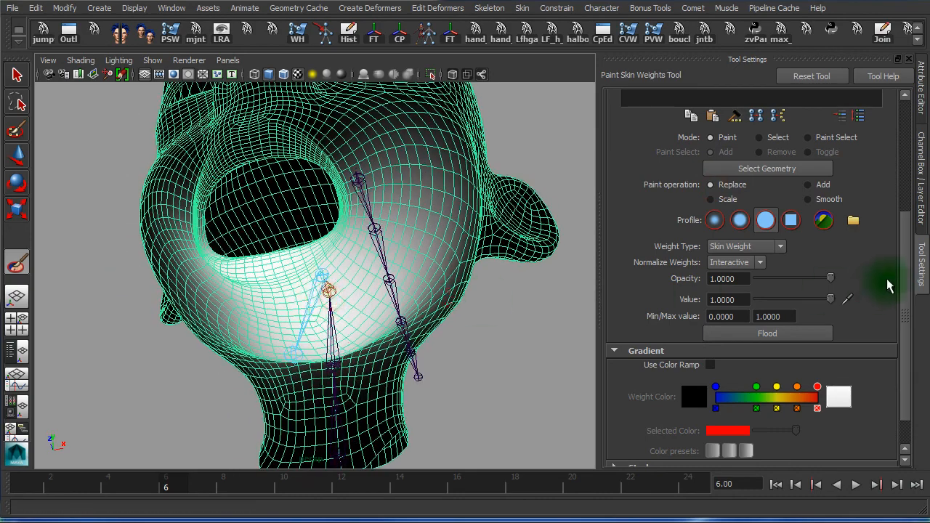
click(811, 187)
Review the head from several angles and add mia_jaw_c_IKj weight across the chin
mouse_move(402, 240)
alt+mouse_down()
mouse_move(400, 203)
mouse_move(415, 183)
mouse_move(429, 182)
alt+mouse_up()
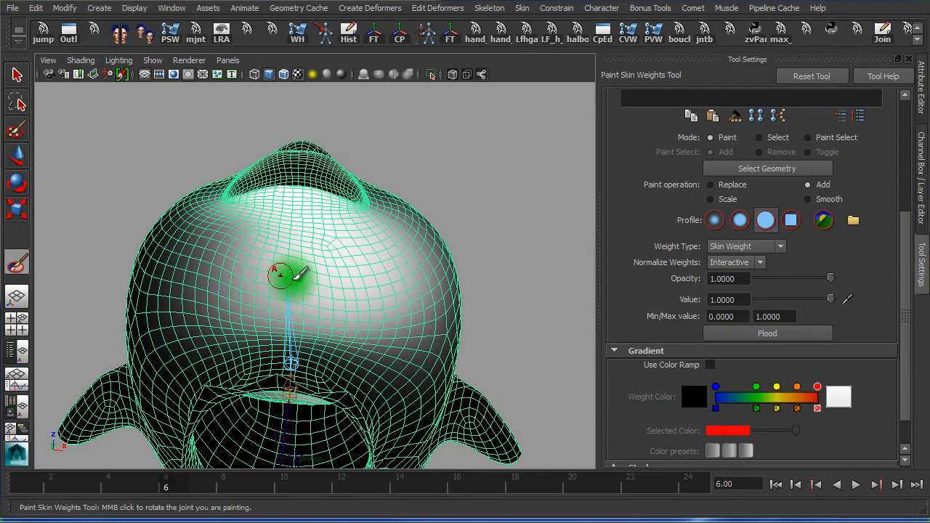
mouse_move(290, 307)
alt+mouse_down()
mouse_move(203, 376)
mouse_move(278, 402)
mouse_move(297, 380)
mouse_move(272, 301)
mouse_move(297, 310)
alt+mouse_up()
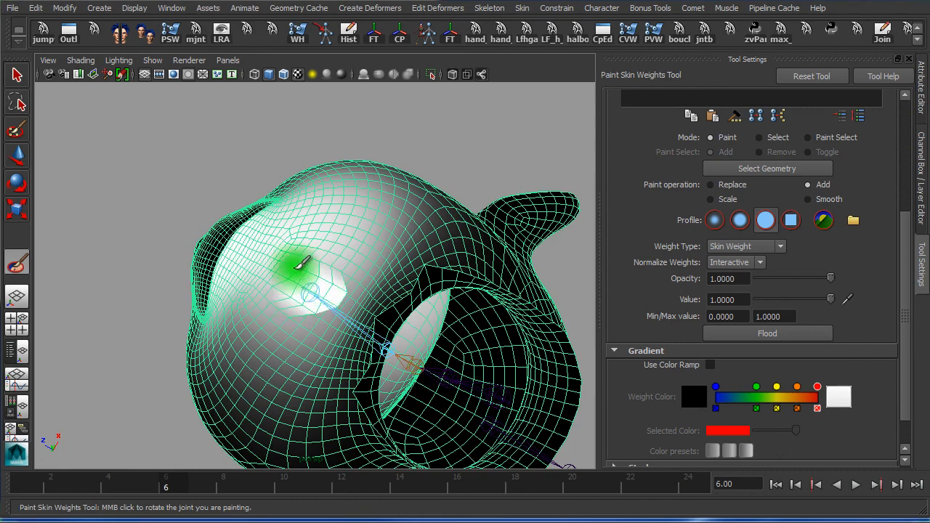
alt+drag(305, 258, 344, 291)
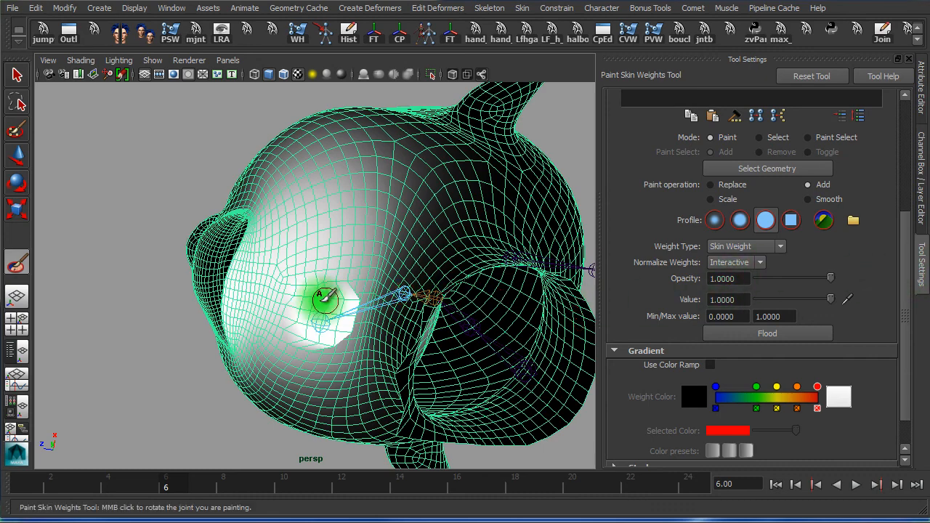
alt+drag(300, 295, 313, 295)
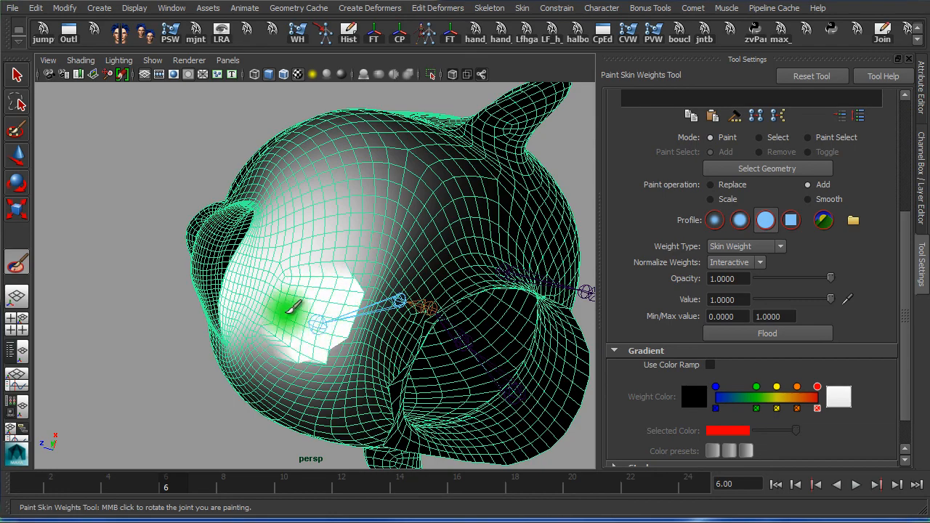
alt+drag(294, 300, 280, 334)
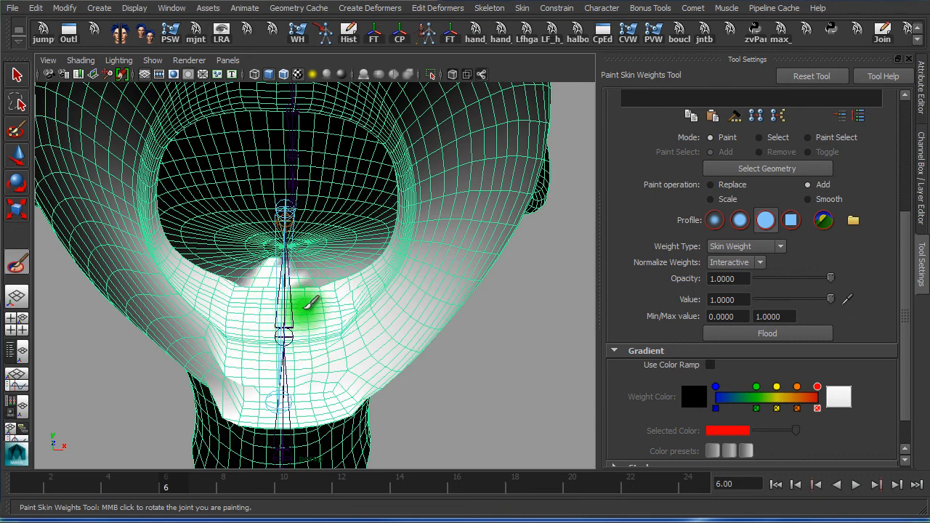
mouse_move(313, 315)
alt+mouse_down()
mouse_move(312, 327)
mouse_move(307, 310)
alt+mouse_up()
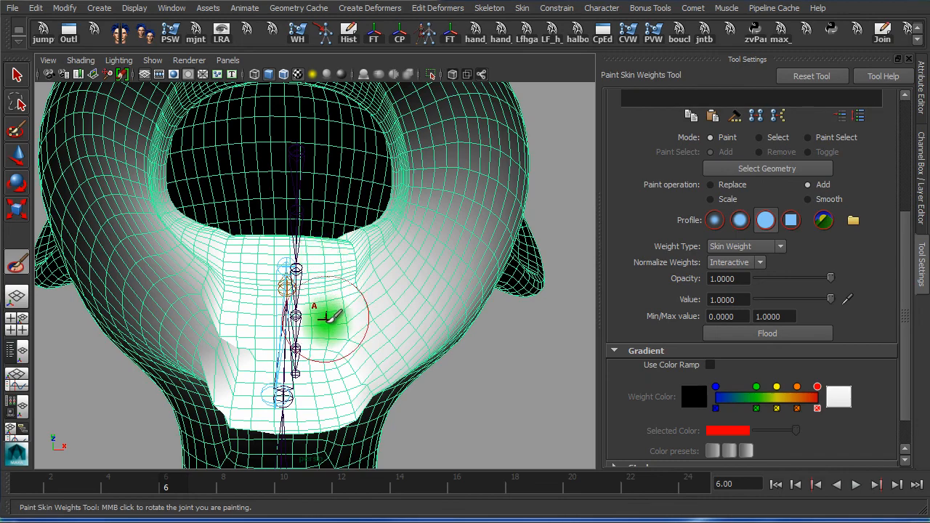
alt+drag(318, 299, 308, 316)
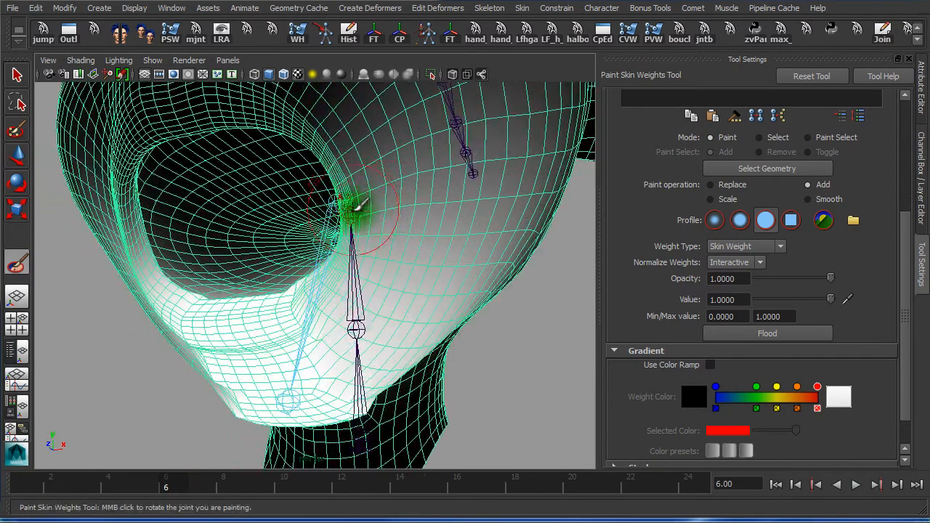
alt+drag(376, 203, 415, 197)
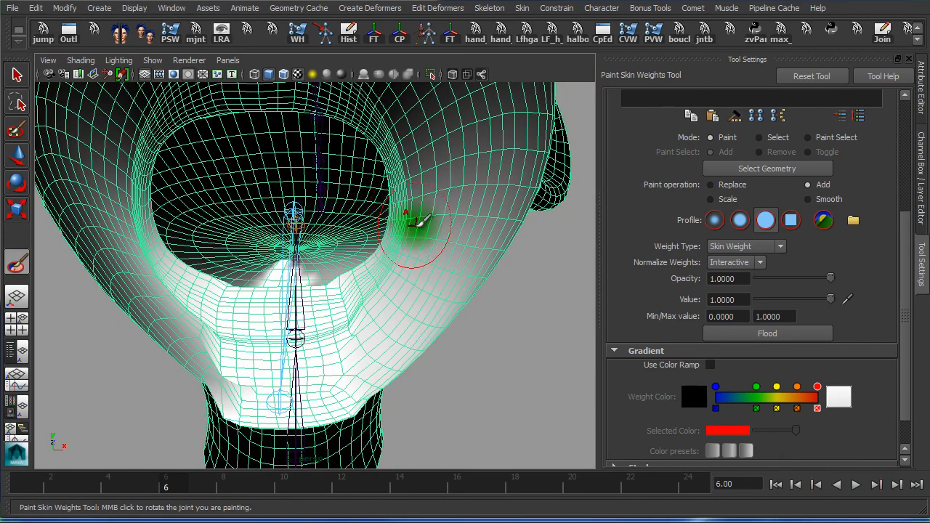
alt+drag(406, 226, 359, 226)
alt+drag(280, 266, 355, 244)
alt+middle_drag(398, 255, 397, 317)
alt+right_drag(340, 280, 249, 271)
alt+drag(249, 263, 263, 261)
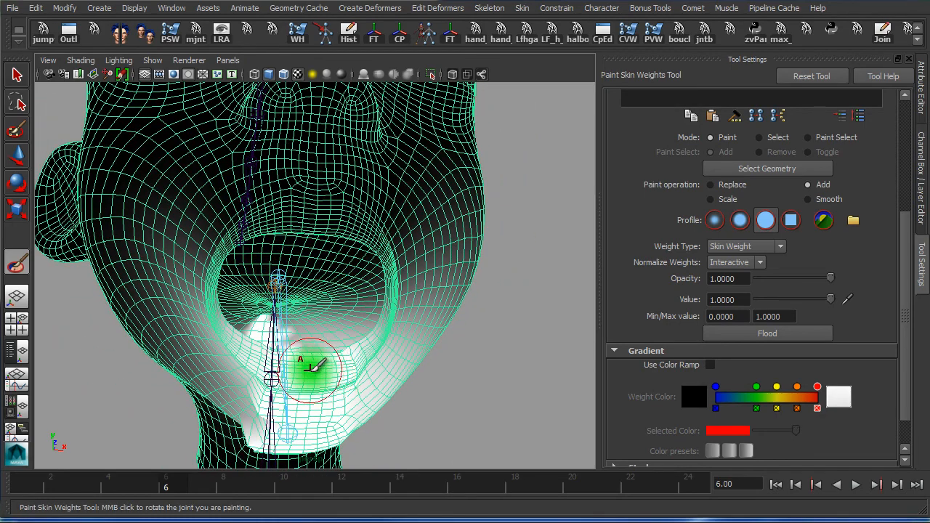
alt+drag(343, 370, 322, 357)
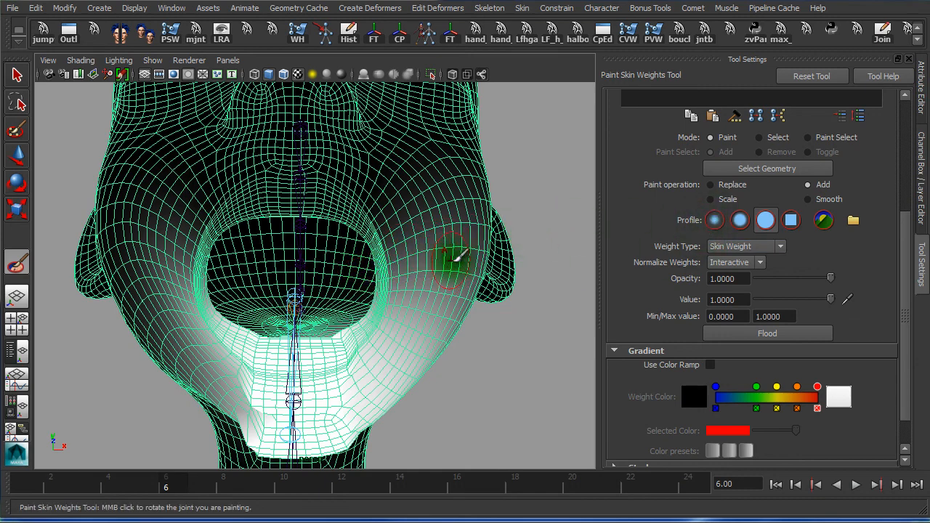
alt+drag(342, 334, 287, 351)
Preview mia_head_c_IKj then mia_jaw_c_IKj weights, and set Paint operation to Smooth
scroll(900, 259, up, 5)
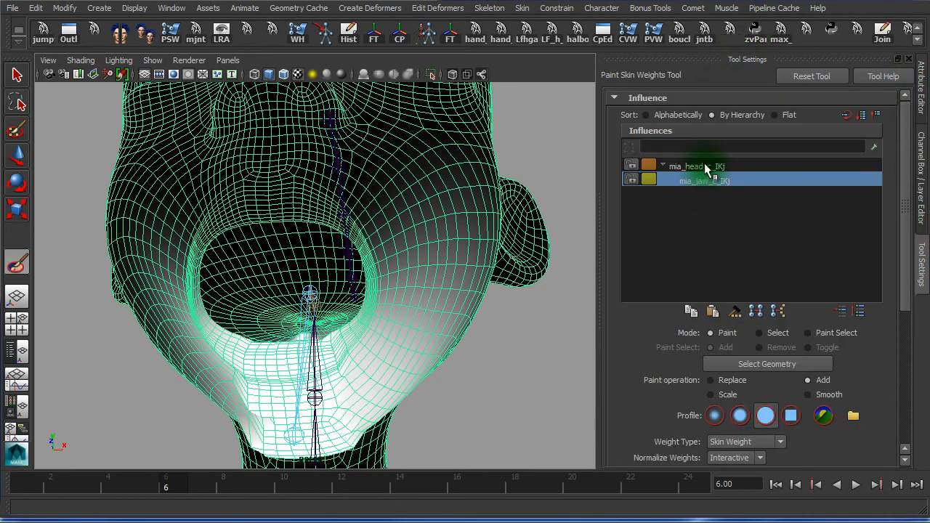
click(702, 166)
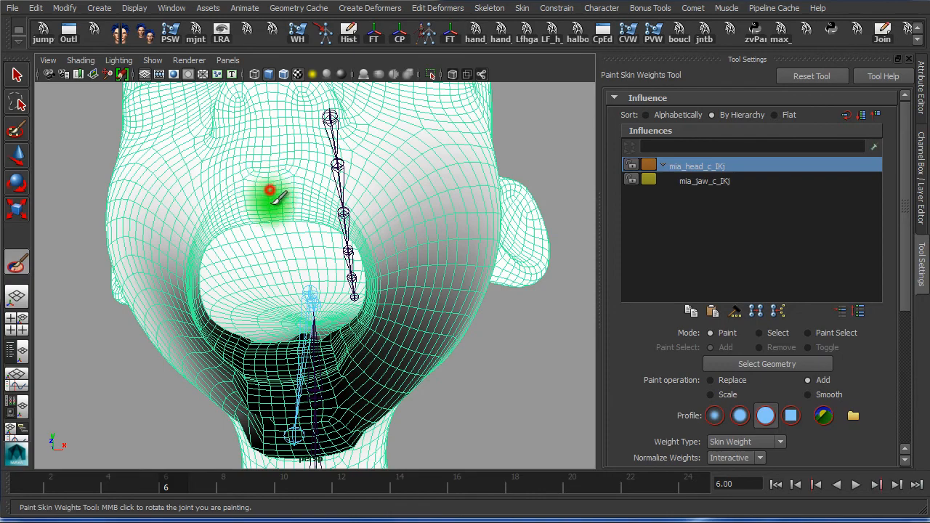
click(730, 181)
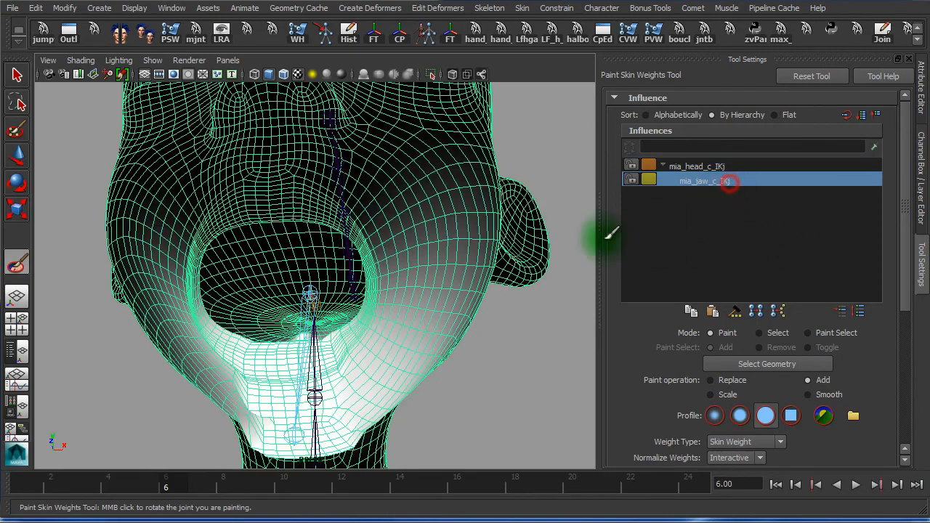
alt+drag(444, 253, 436, 236)
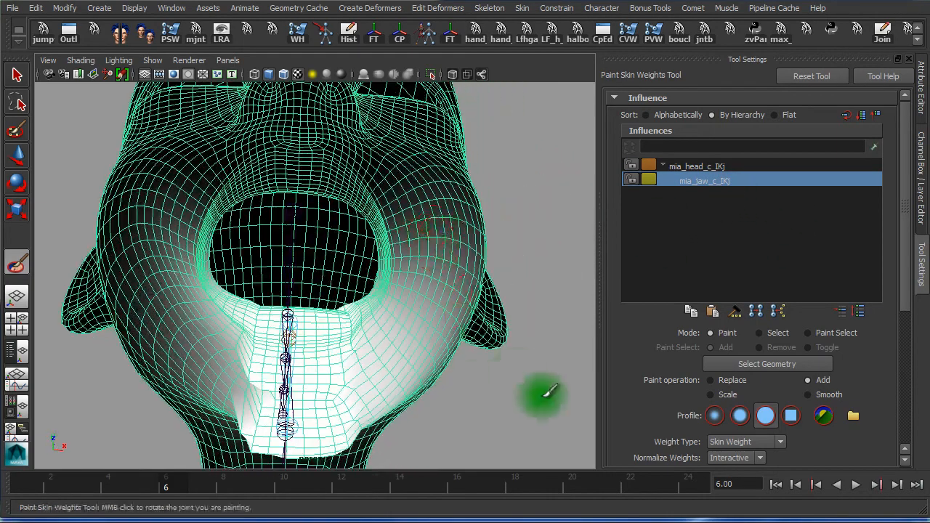
scroll(901, 313, down, 3)
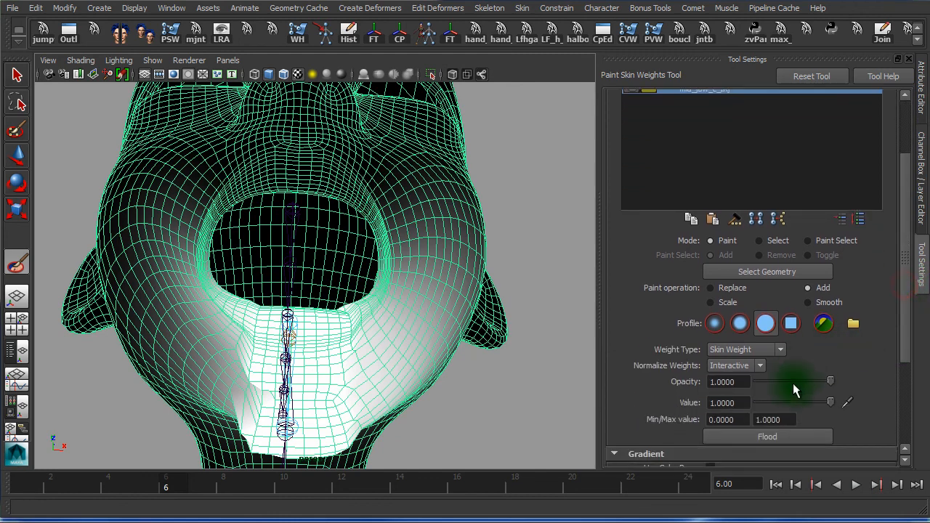
click(808, 302)
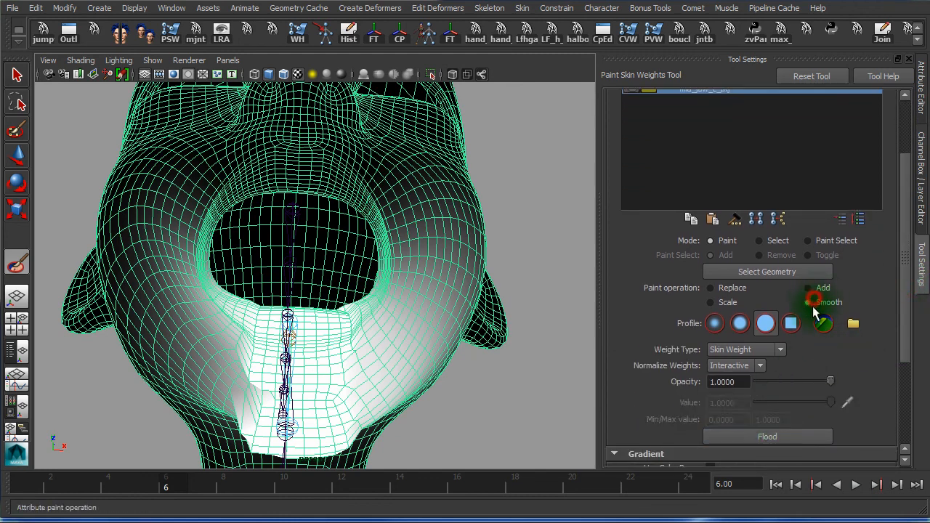
Smooth the mia_jaw_c_IKj weights over the mesh three times, then along the cheek toward the mouth
click(767, 438)
click(768, 438)
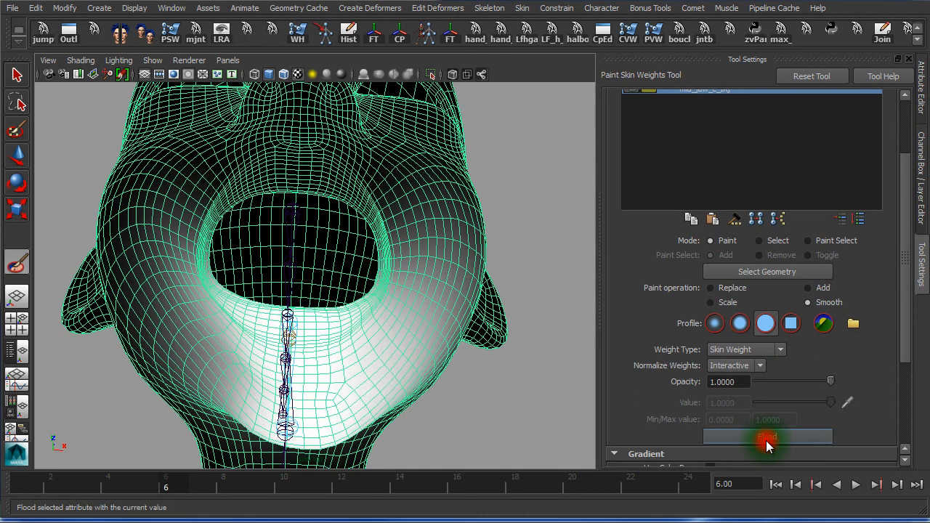
click(768, 438)
drag(375, 372, 373, 202)
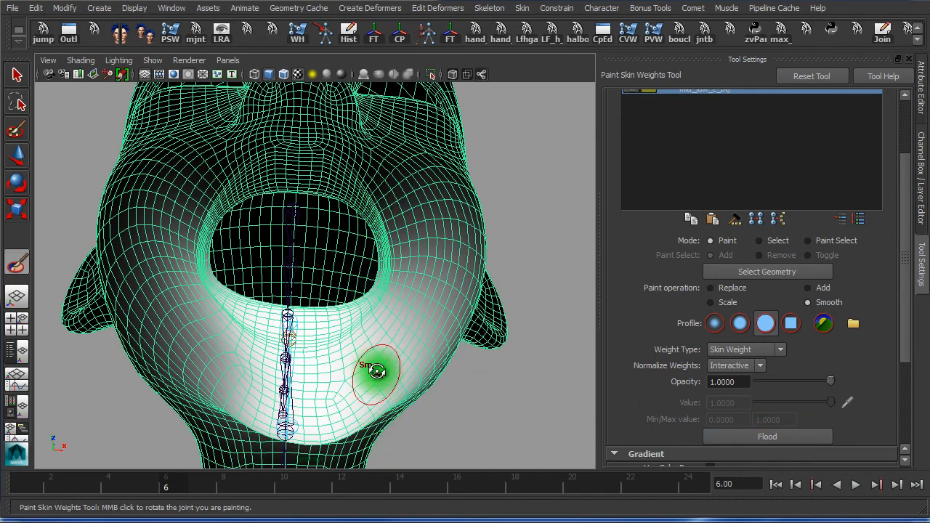
Scrub the jaw between frames 1 and 9 to inspect the open mouth from front and side
alt+drag(376, 371, 327, 355)
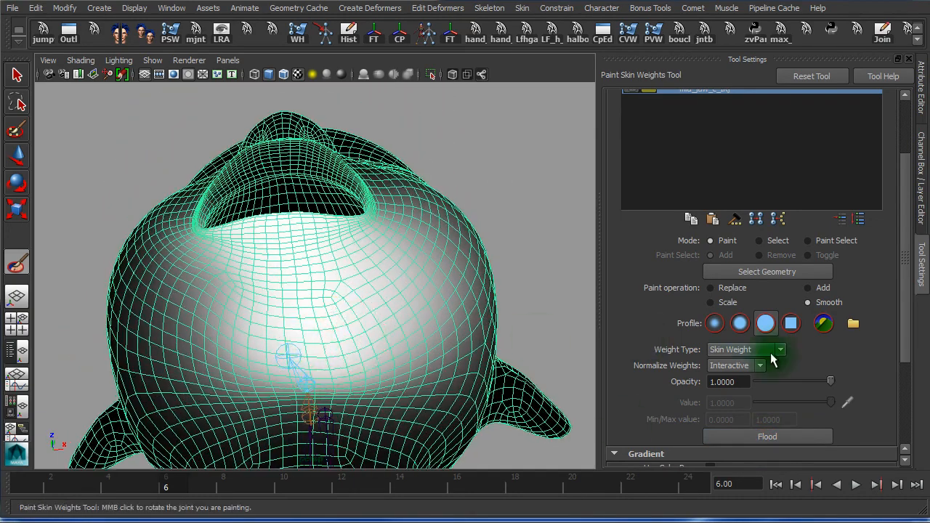
alt+drag(231, 287, 430, 352)
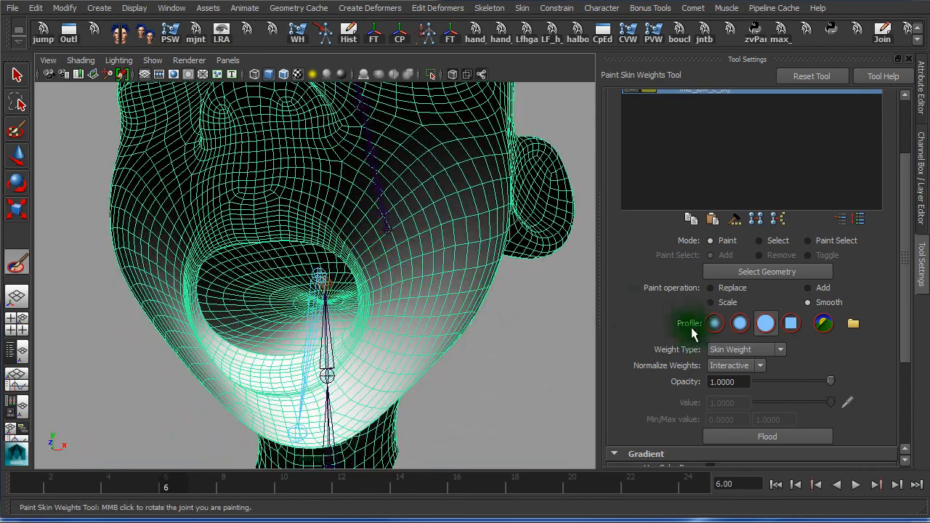
drag(230, 482, 254, 487)
alt+drag(254, 380, 162, 362)
alt+drag(283, 183, 347, 209)
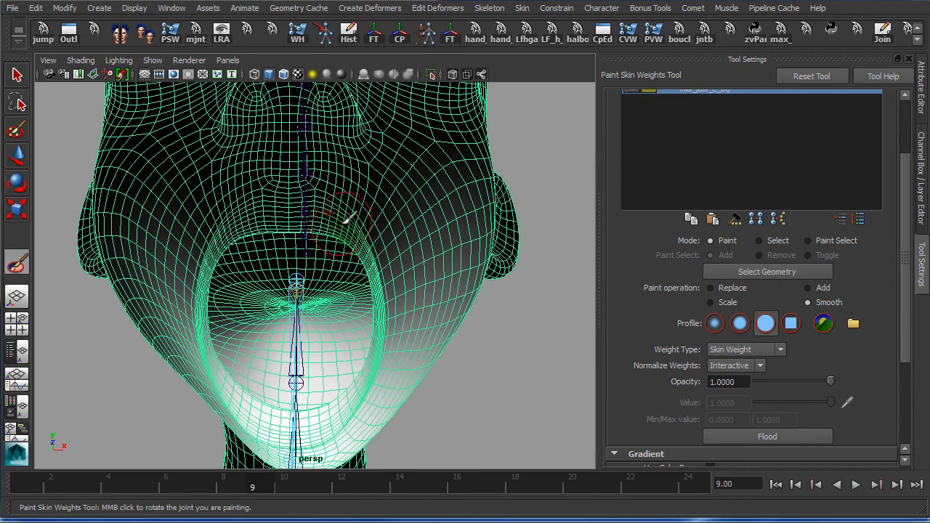
alt+right_drag(356, 257, 411, 254)
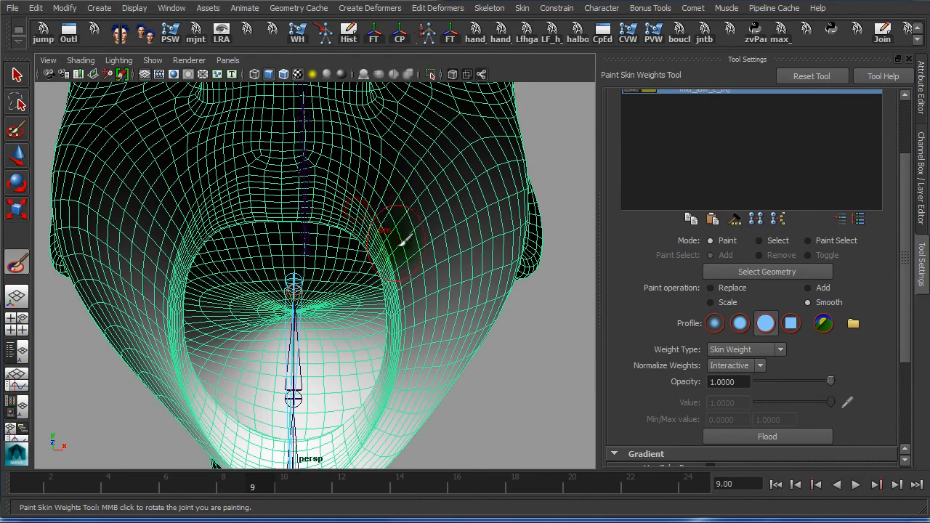
Play the jaw open and closed from the front, then leave it at frame 1
alt+drag(402, 243, 337, 244)
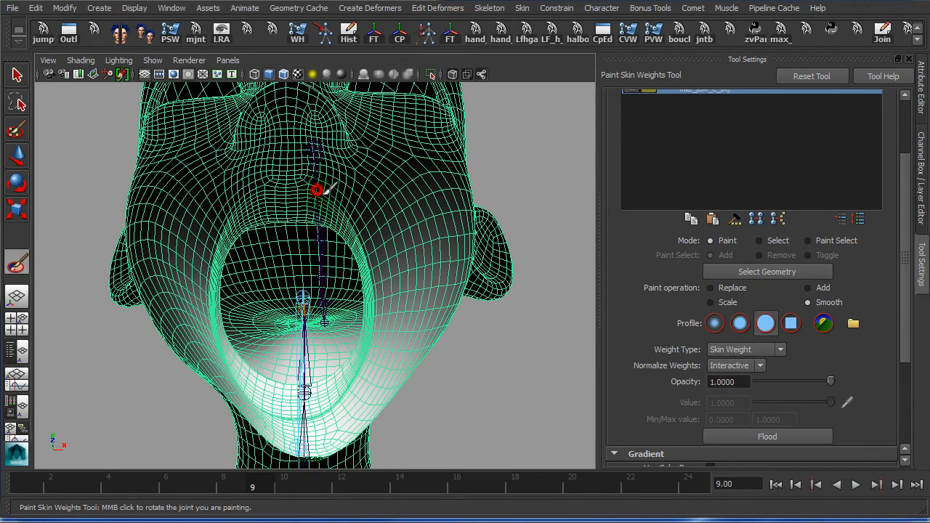
mouse_move(342, 321)
alt+right_down()
mouse_move(469, 354)
mouse_move(436, 320)
alt+right_up()
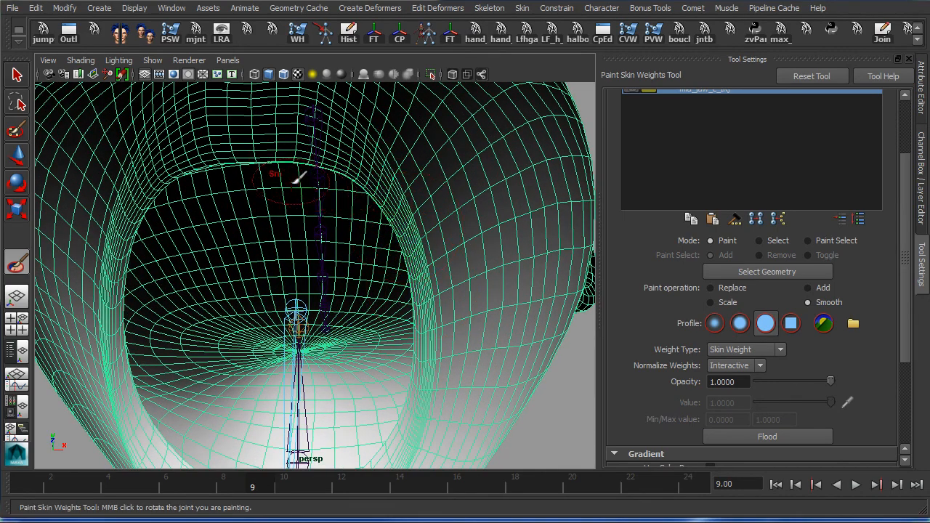
alt+right_drag(482, 249, 478, 252)
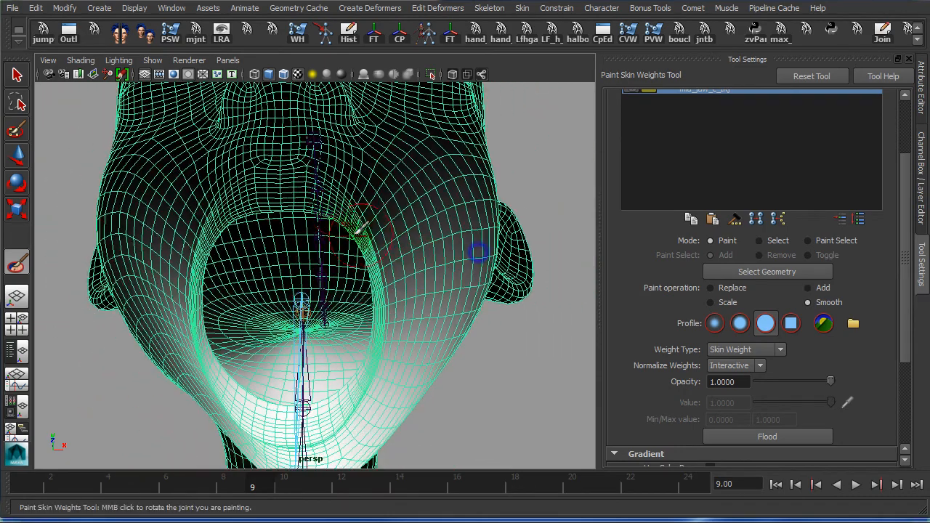
alt+right_drag(437, 290, 488, 312)
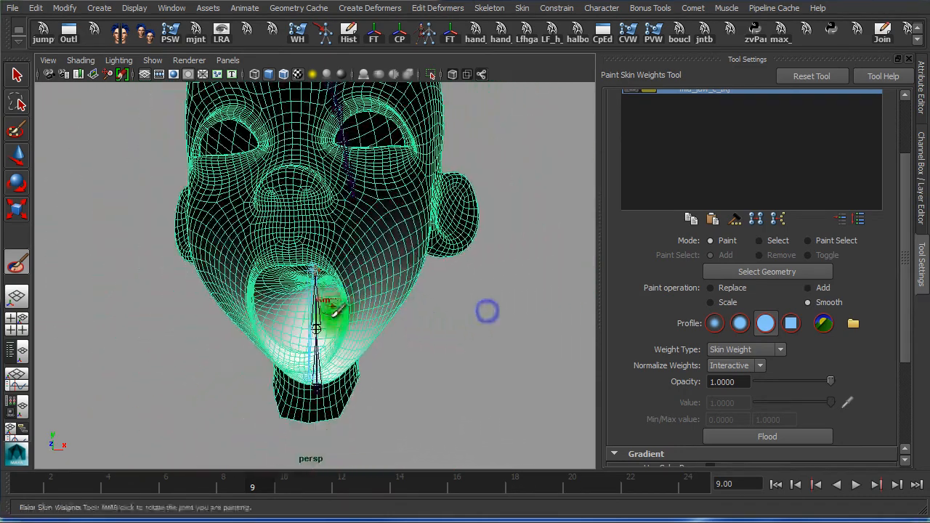
drag(250, 489, 6, 451)
alt+right_drag(436, 393, 580, 391)
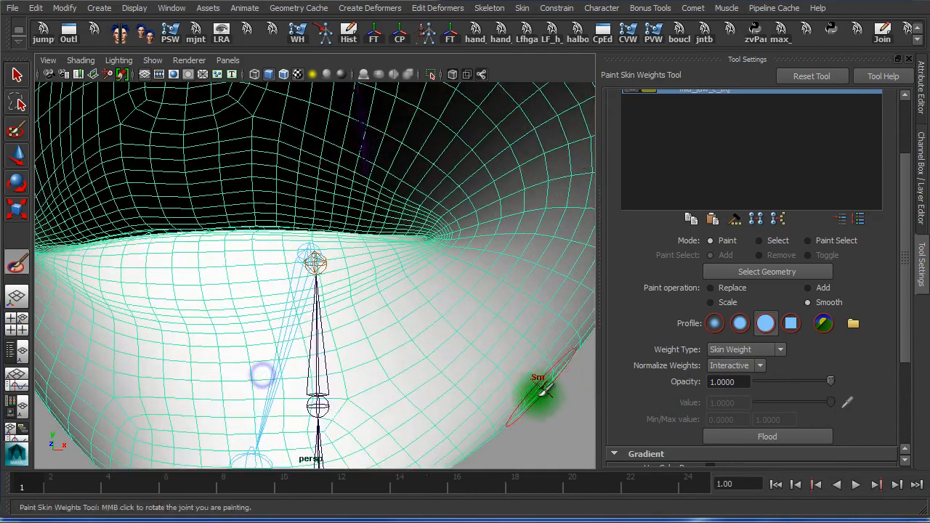
alt+middle_drag(536, 388, 505, 471)
alt+middle_drag(473, 292, 458, 368)
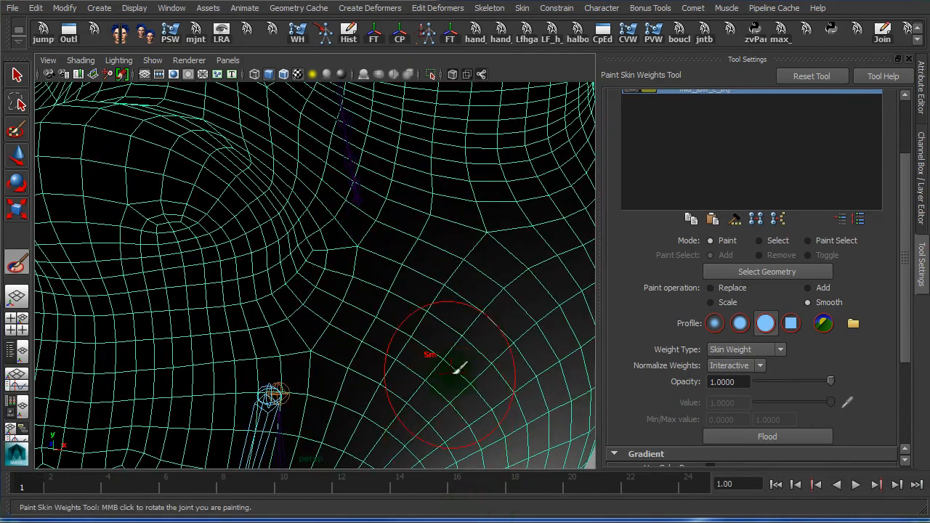
Switch to the Select Tool, deselect the head and turn on Wireframe on Shaded
click(17, 75)
click(519, 194)
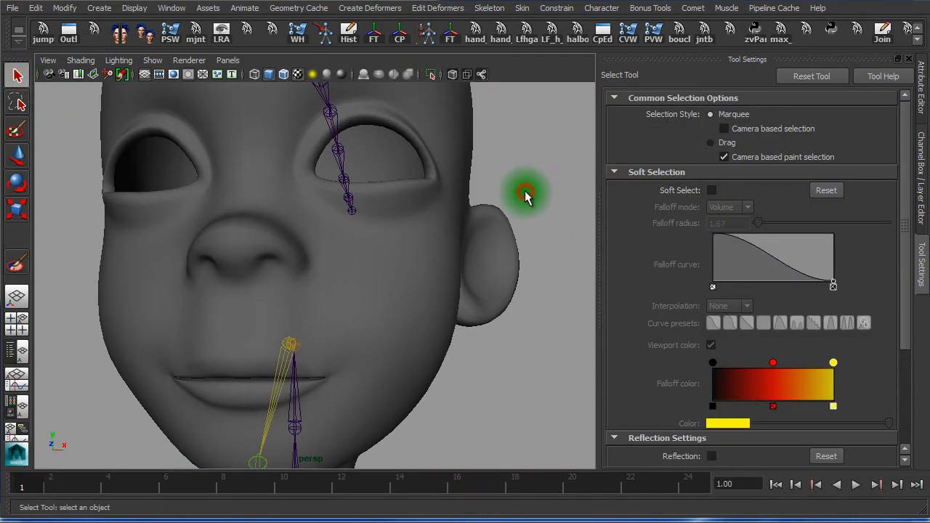
click(287, 78)
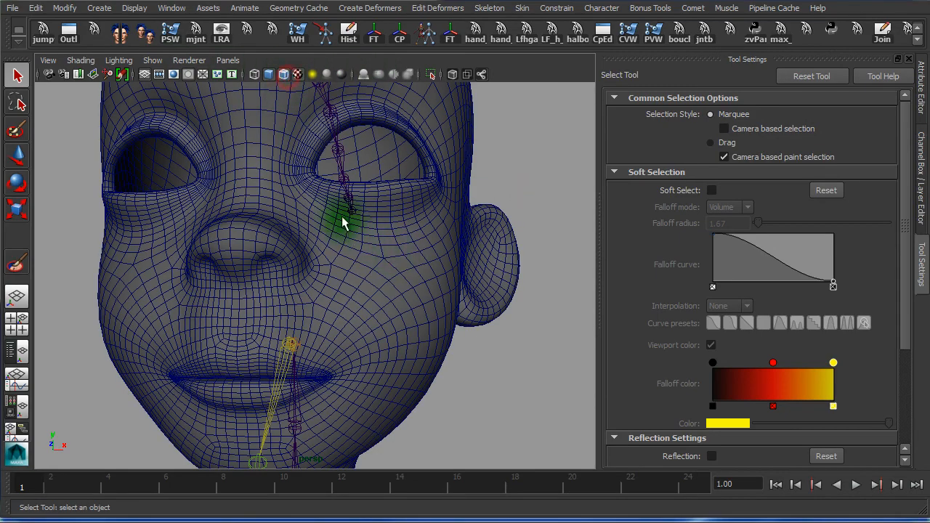
Scrub the jaw between frames 1 and 9 to check the mouth deformation, ending near frame 5
drag(102, 484, 230, 514)
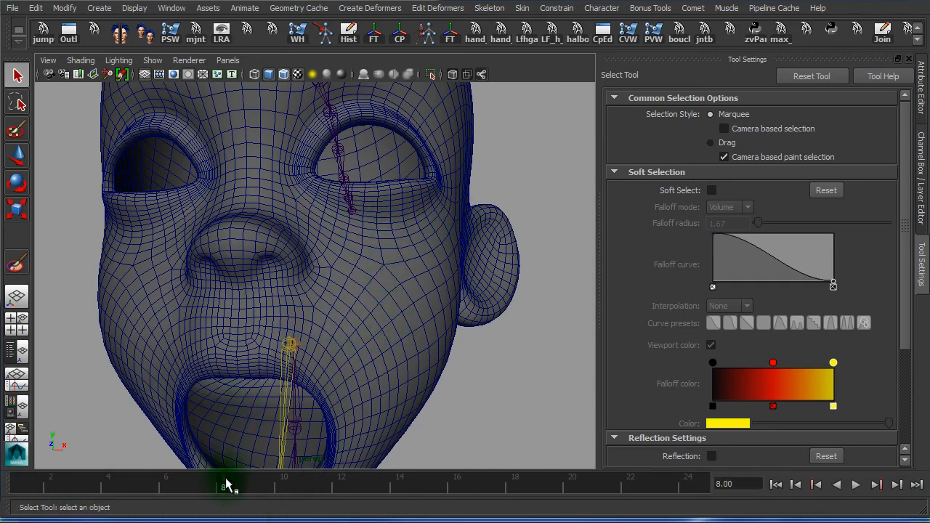
drag(227, 484, 114, 460)
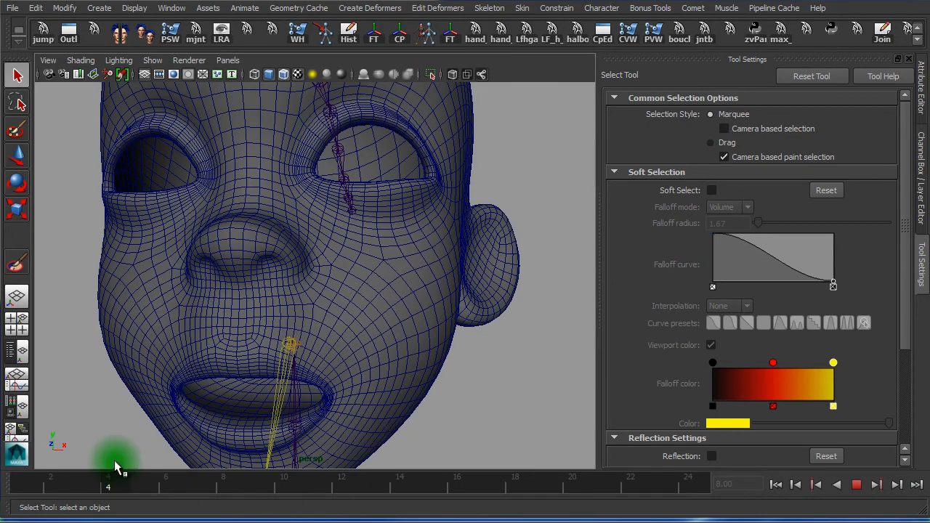
alt+right_drag(411, 405, 334, 390)
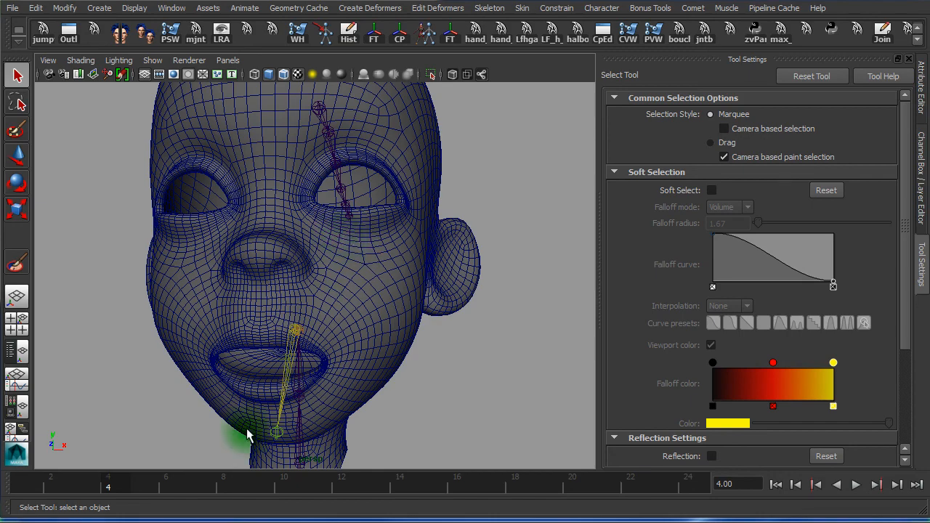
drag(123, 473, 223, 494)
alt+right_drag(335, 349, 534, 363)
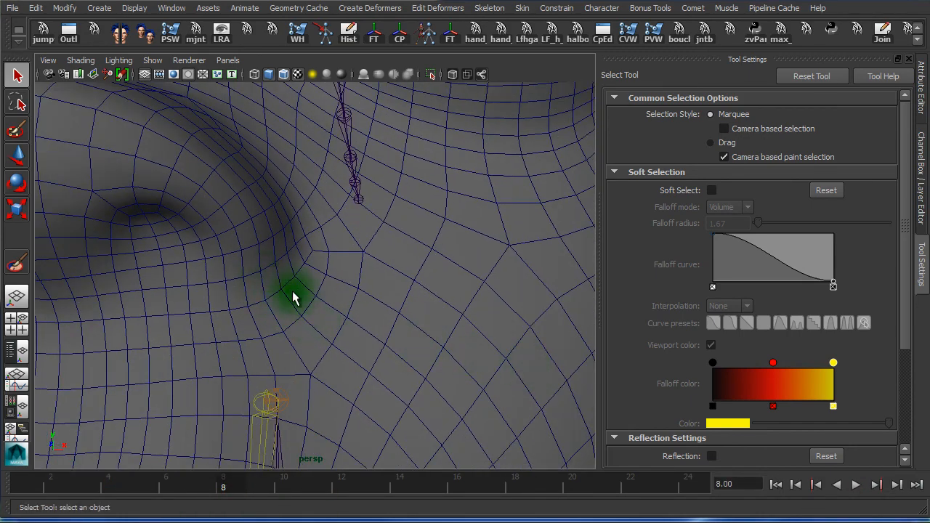
drag(227, 483, 1, 498)
alt+right_drag(414, 401, 208, 374)
drag(141, 494, 255, 504)
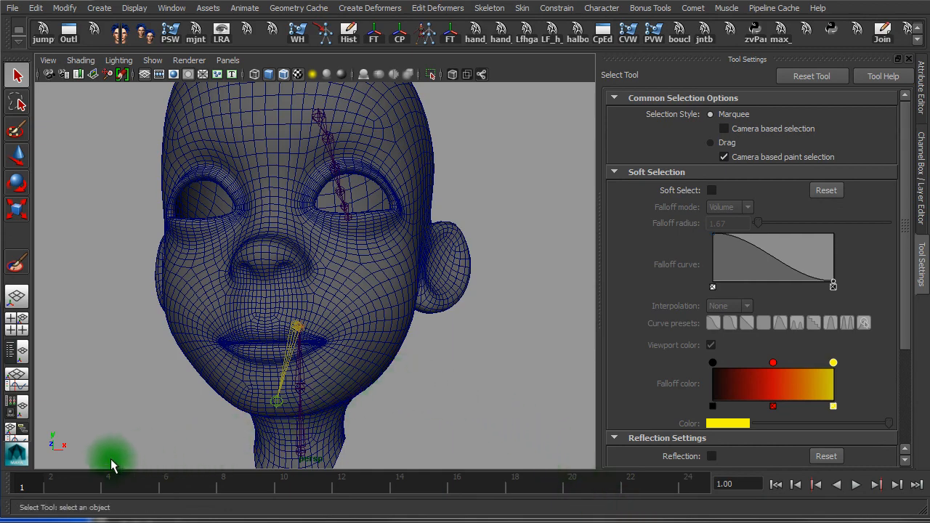
drag(104, 484, 174, 495)
alt+drag(459, 380, 336, 370)
alt+right_drag(361, 370, 411, 371)
mouse_move(179, 496)
mouse_down()
mouse_move(58, 474)
mouse_move(312, 487)
mouse_move(120, 484)
mouse_move(182, 492)
mouse_up()
alt+drag(450, 396, 380, 251)
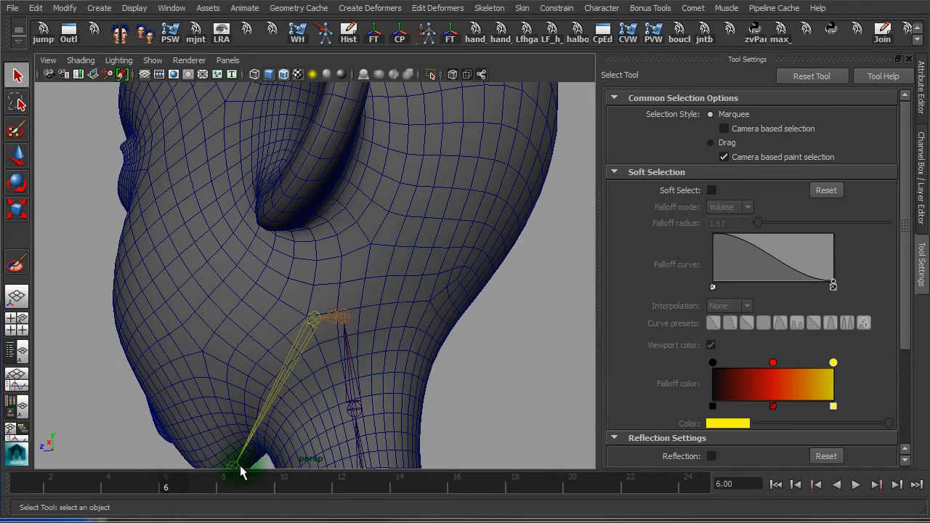
drag(176, 483, 223, 484)
alt+drag(328, 446, 444, 236)
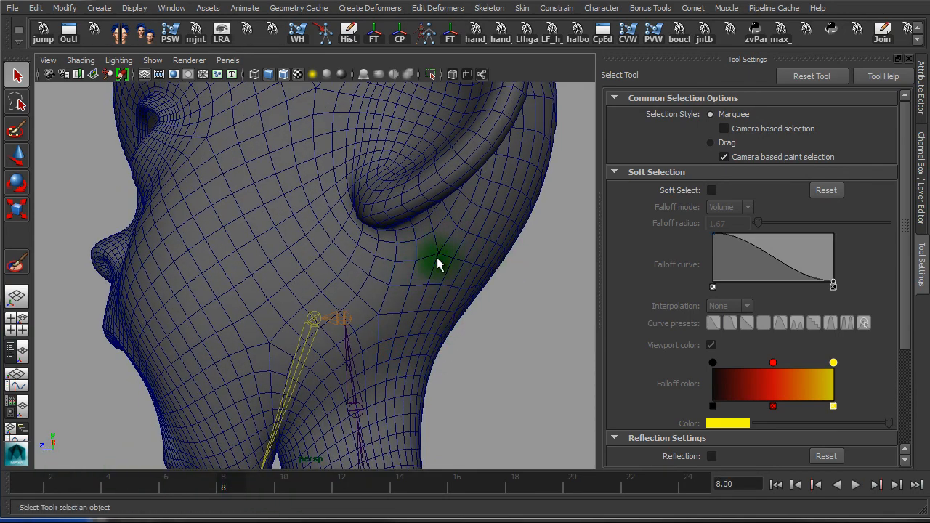
drag(234, 471, 110, 464)
alt+right_drag(427, 409, 382, 386)
alt+middle_drag(381, 382, 399, 325)
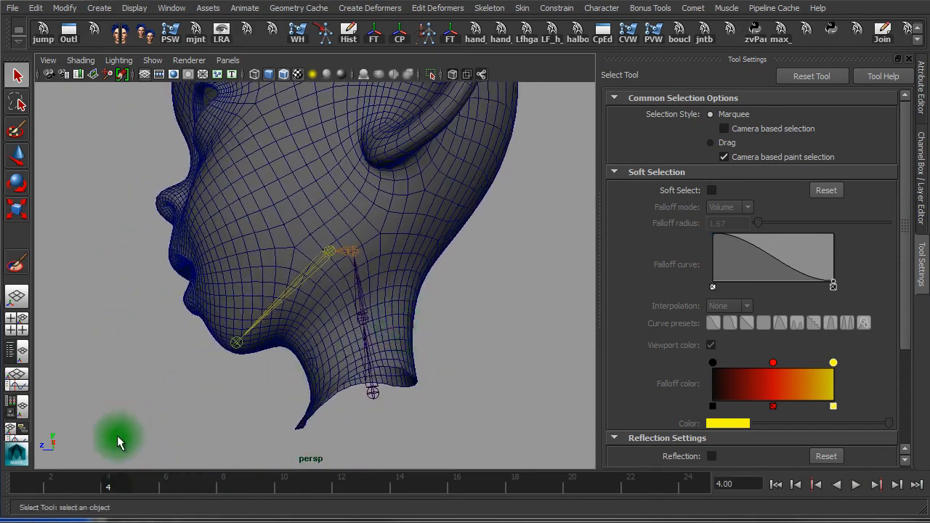
drag(112, 485, 284, 509)
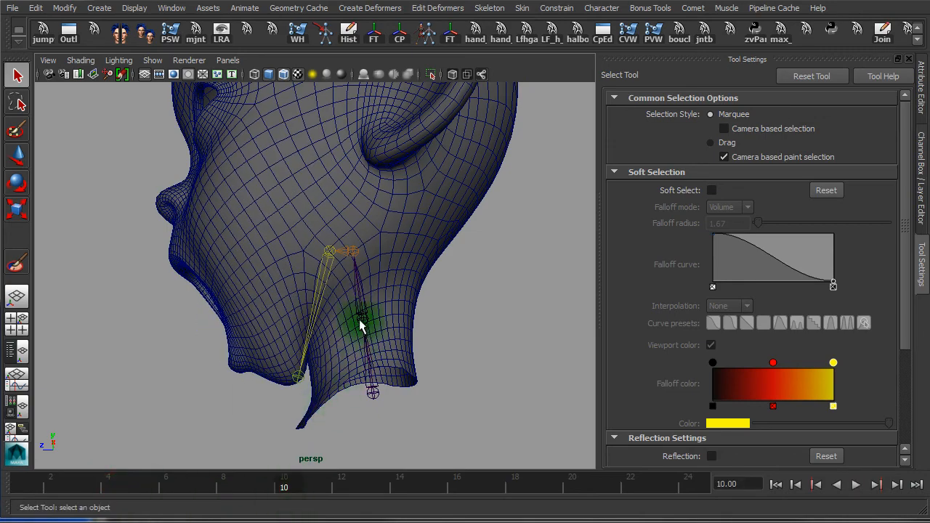
key(alt+v)
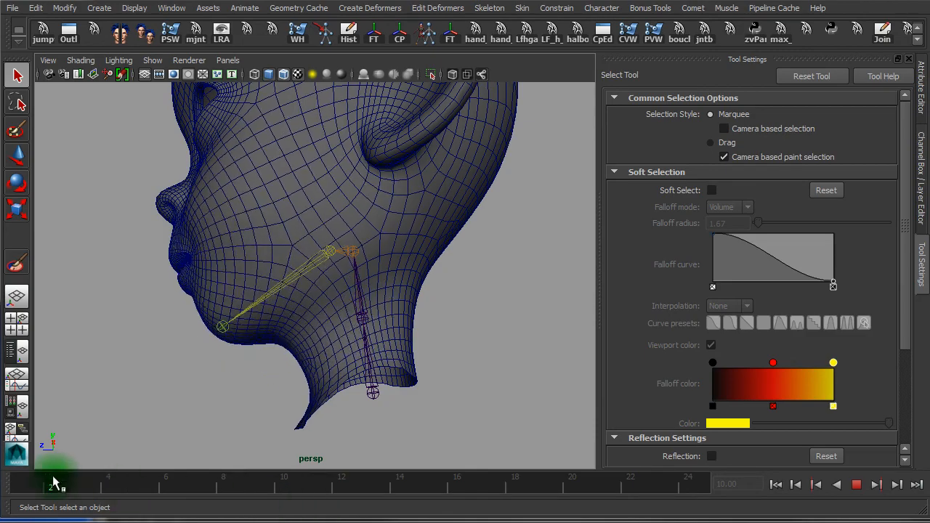
click(253, 499)
alt+drag(268, 276, 388, 285)
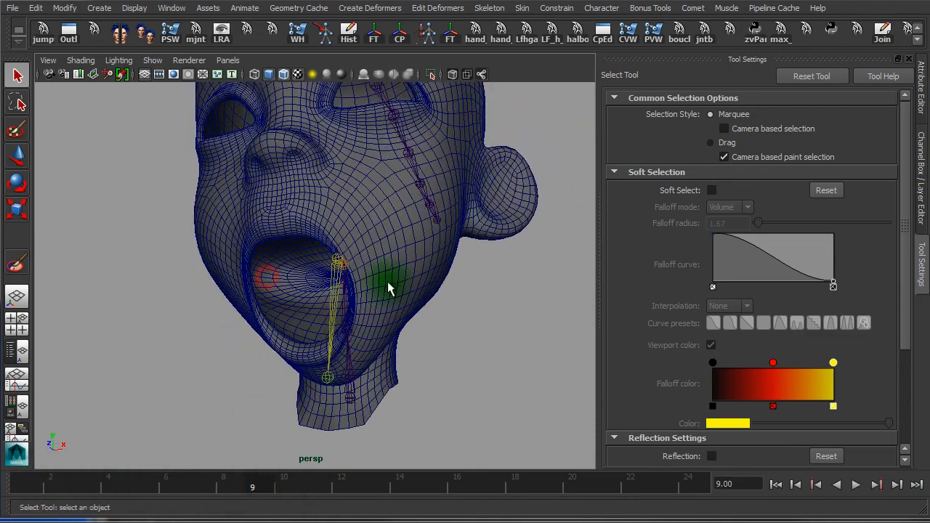
alt+right_drag(381, 356, 440, 357)
alt+drag(401, 354, 427, 349)
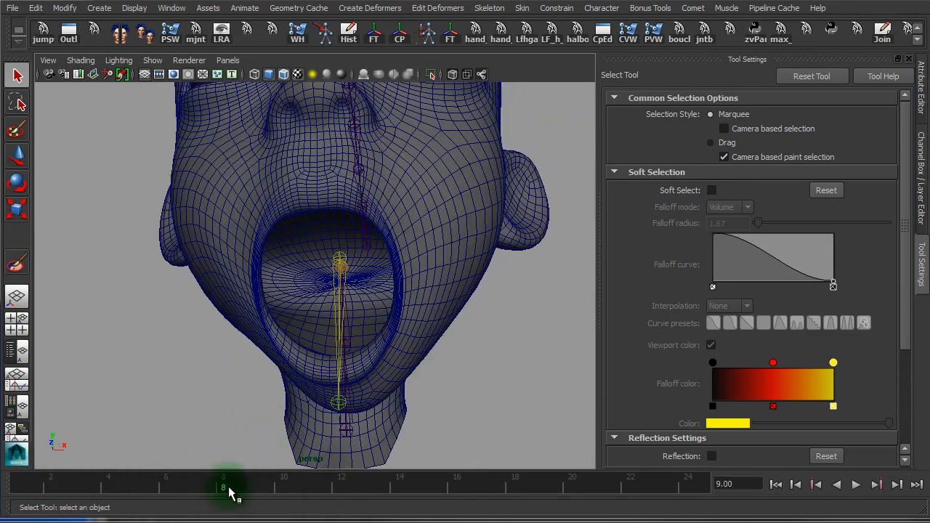
mouse_move(229, 488)
mouse_down()
mouse_move(117, 483)
mouse_move(291, 496)
mouse_move(128, 482)
mouse_move(283, 488)
mouse_up()
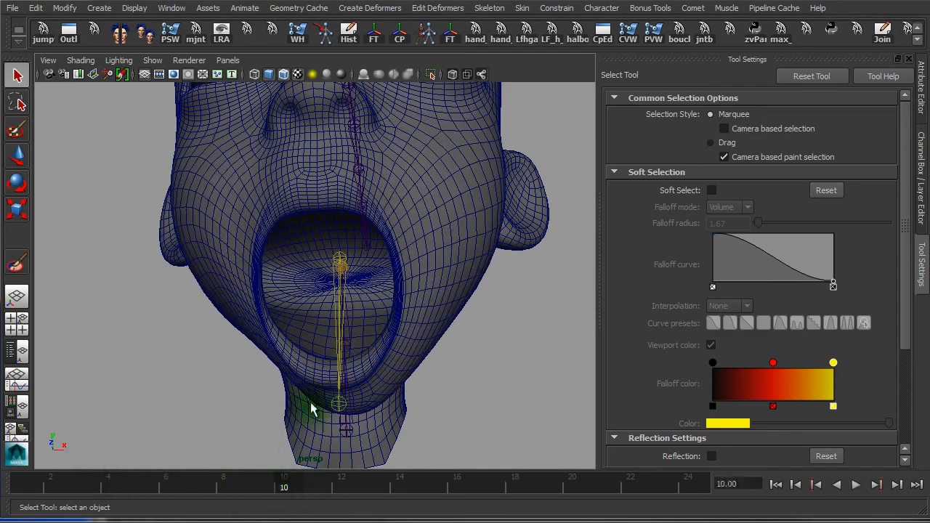
alt+middle_drag(385, 124, 384, 231)
alt+right_drag(345, 250, 445, 260)
alt+drag(422, 268, 398, 279)
click(815, 285)
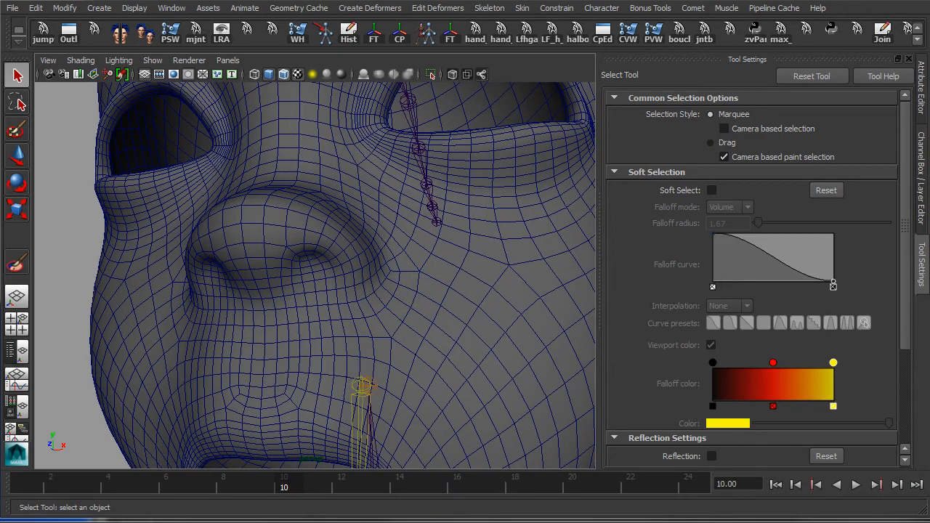
Reopen Paint Skin Weights on the head mesh with mia_jaw_c_IKj as the influence
click(135, 281)
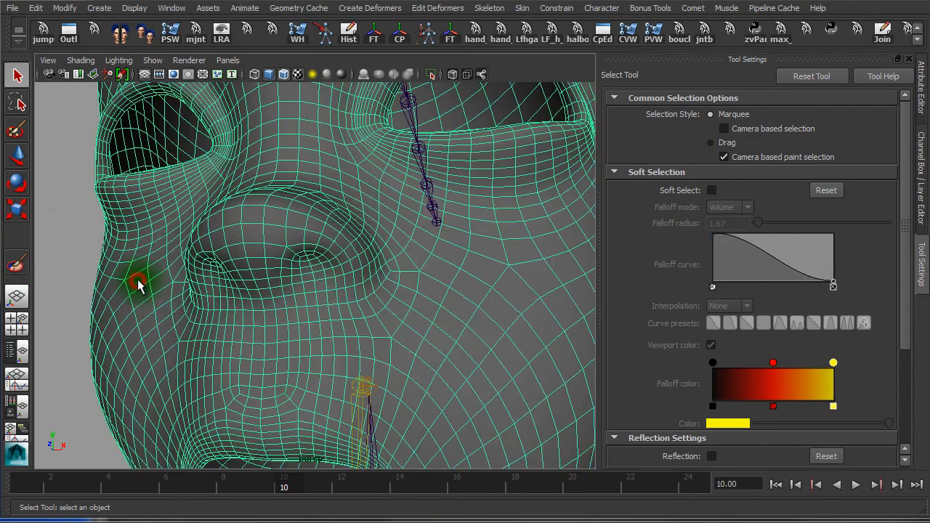
click(14, 269)
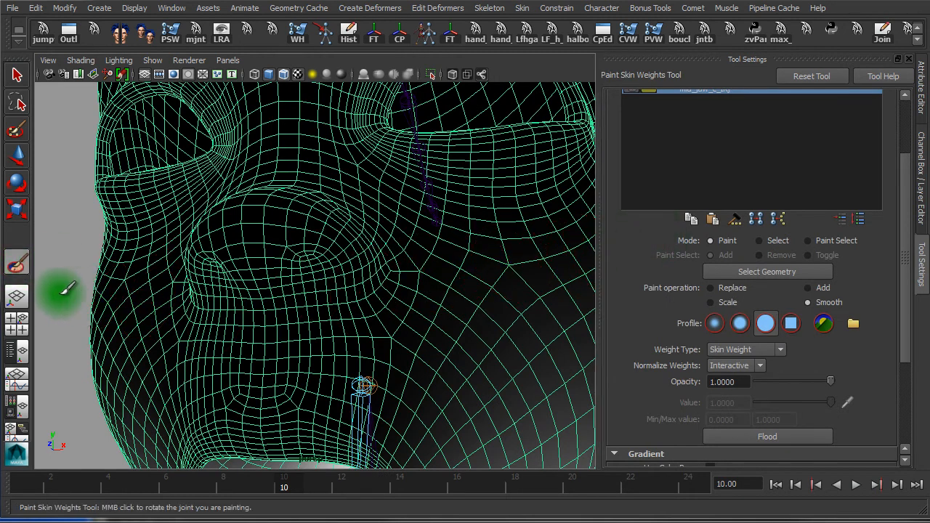
drag(907, 262, 908, 201)
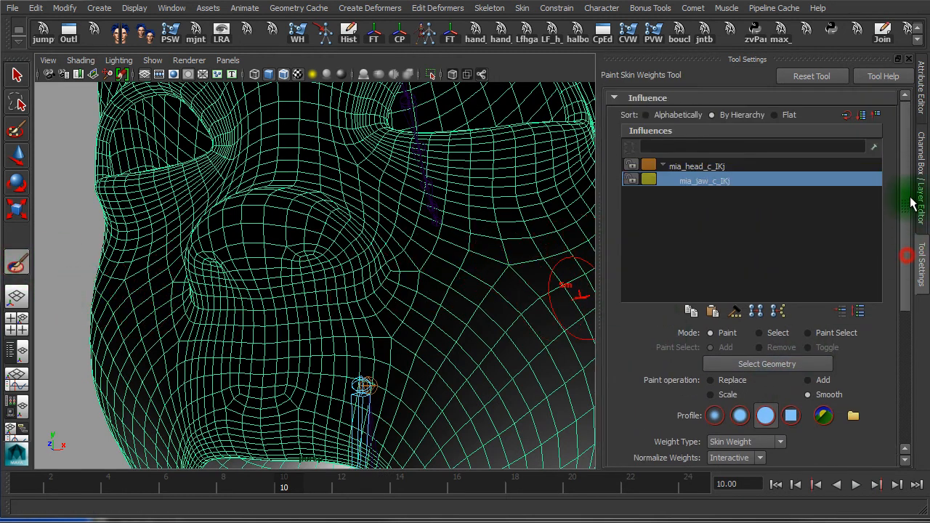
click(698, 166)
click(698, 180)
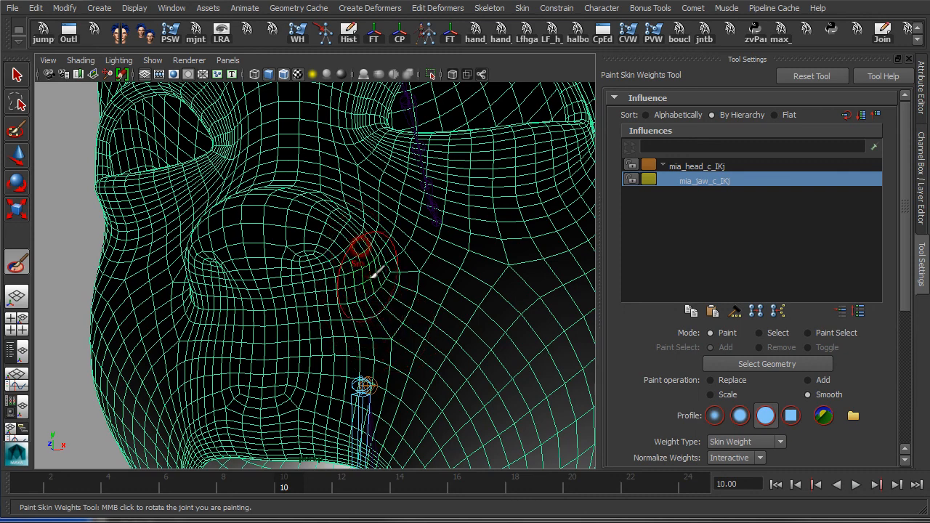
Compare mia_head_c_IKj and mia_jaw_c_IKj weights on the cheek, with the jaw at about frame 5
alt+drag(372, 276, 381, 296)
click(699, 166)
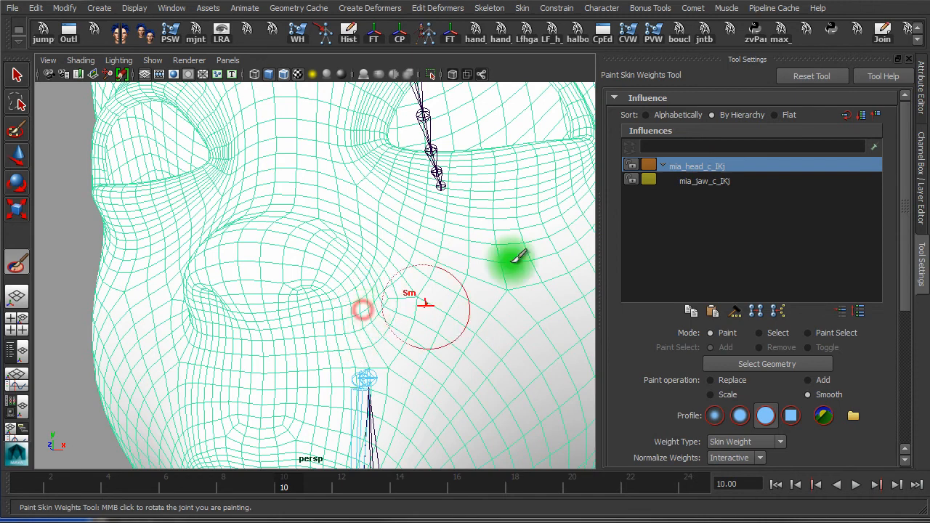
click(720, 182)
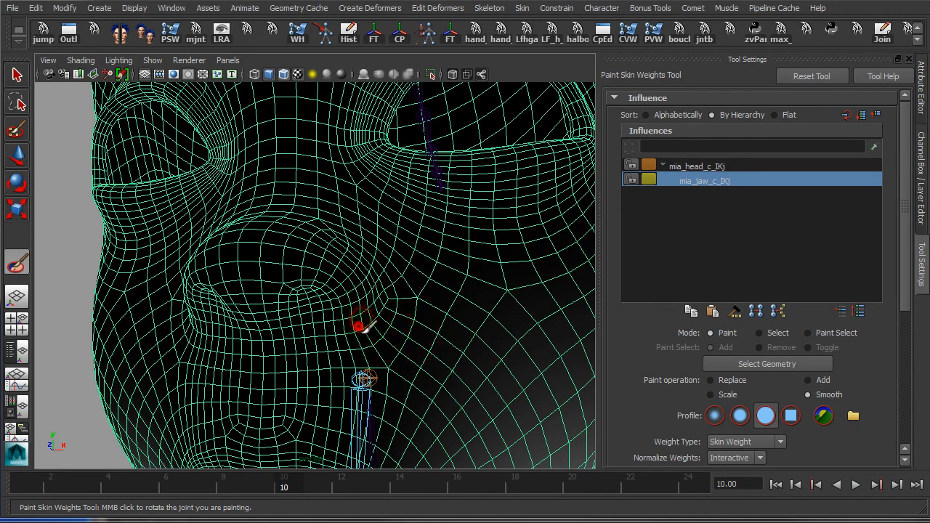
scroll(385, 323, down, 5)
mouse_move(176, 482)
mouse_down()
mouse_move(144, 489)
mouse_move(193, 492)
mouse_move(98, 484)
mouse_move(210, 494)
mouse_move(61, 465)
mouse_move(304, 501)
mouse_move(188, 502)
mouse_move(55, 480)
mouse_move(119, 502)
mouse_move(86, 513)
mouse_move(171, 485)
mouse_move(40, 477)
mouse_move(255, 501)
mouse_move(22, 465)
mouse_move(22, 485)
mouse_move(290, 501)
mouse_move(21, 486)
mouse_up()
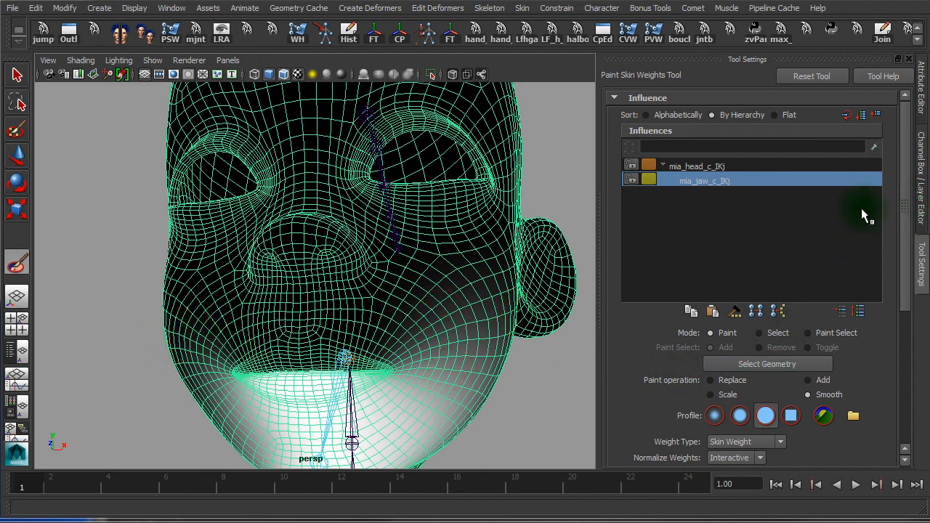
Display the jaw weights as a colour ramp and view the face from three-quarters
drag(907, 209, 915, 476)
click(709, 327)
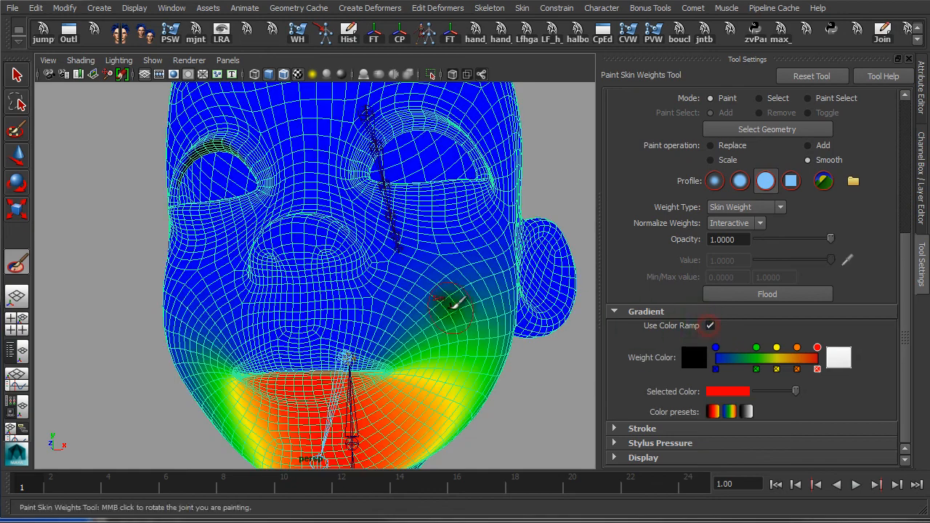
alt+drag(441, 308, 582, 284)
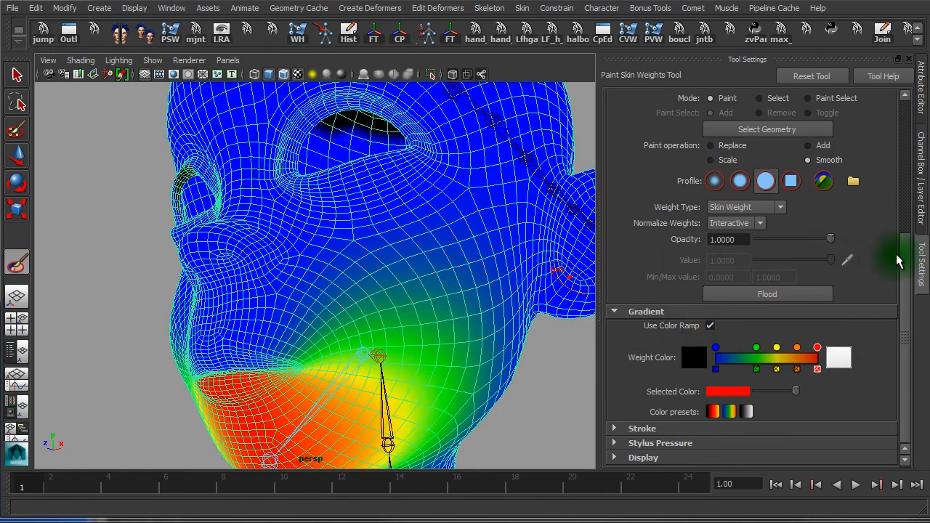
drag(905, 254, 902, 115)
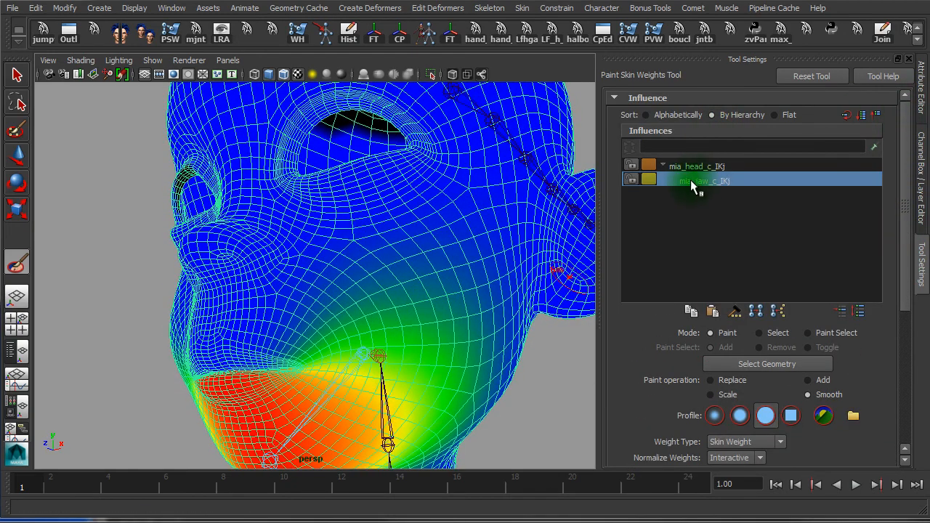
mouse_move(556, 266)
alt+right_down()
mouse_move(430, 260)
mouse_move(411, 247)
alt+right_up()
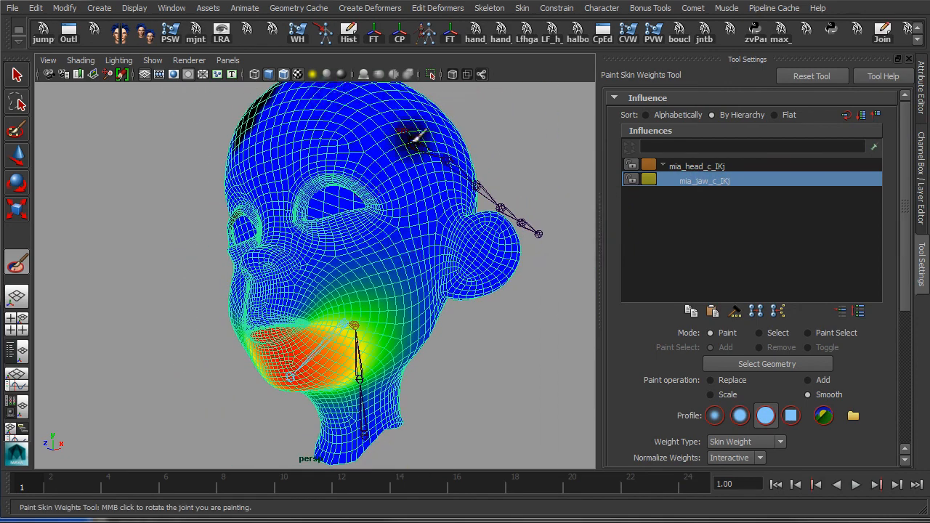
Check the jaw weights around the chin and lower lip, then switch to the Select Tool
alt+drag(418, 136, 339, 210)
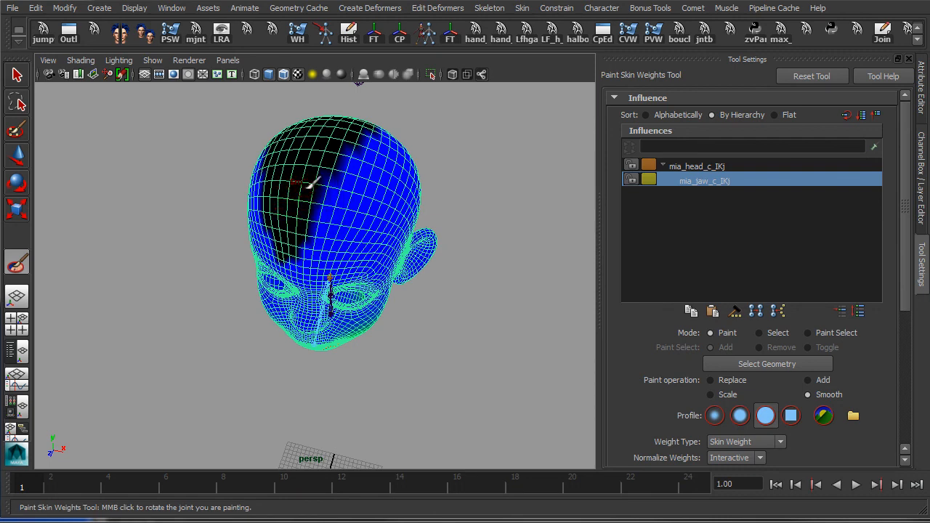
alt+drag(360, 225, 356, 182)
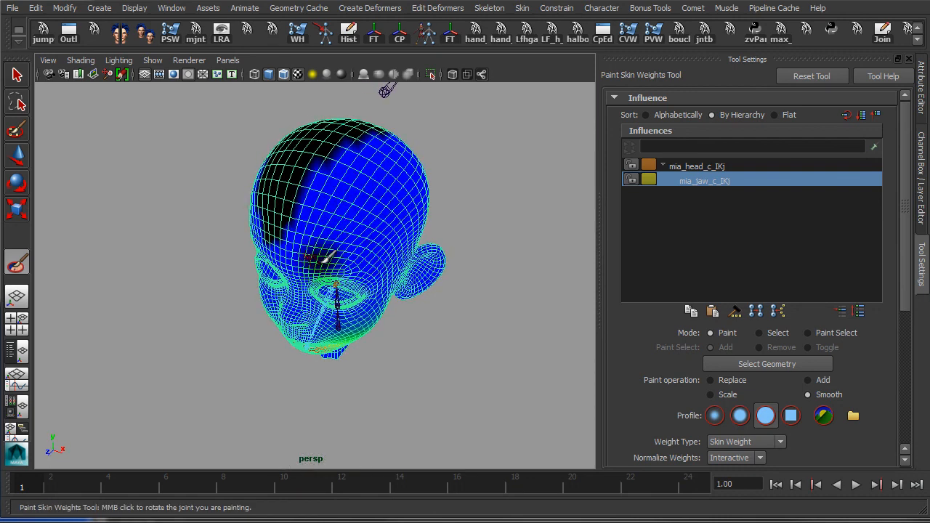
alt+drag(326, 253, 315, 214)
alt+drag(374, 231, 339, 197)
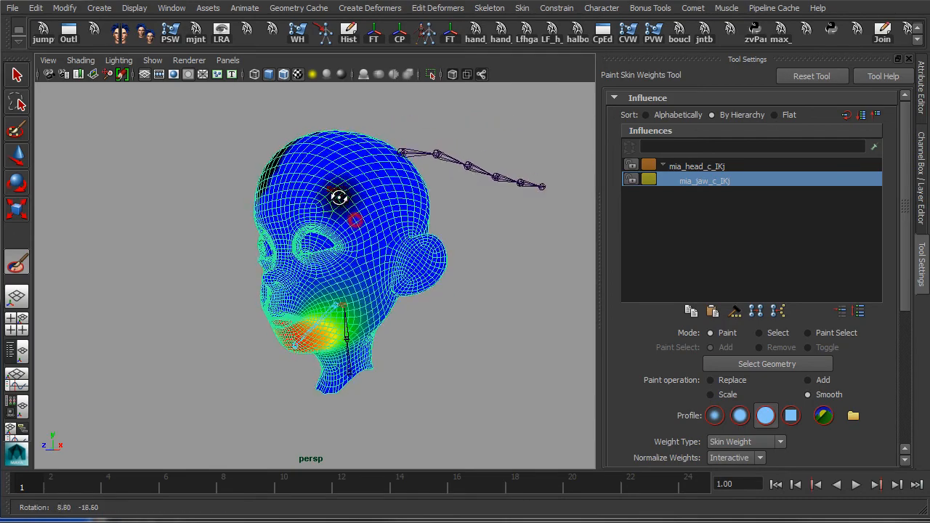
alt+right_drag(332, 191, 455, 270)
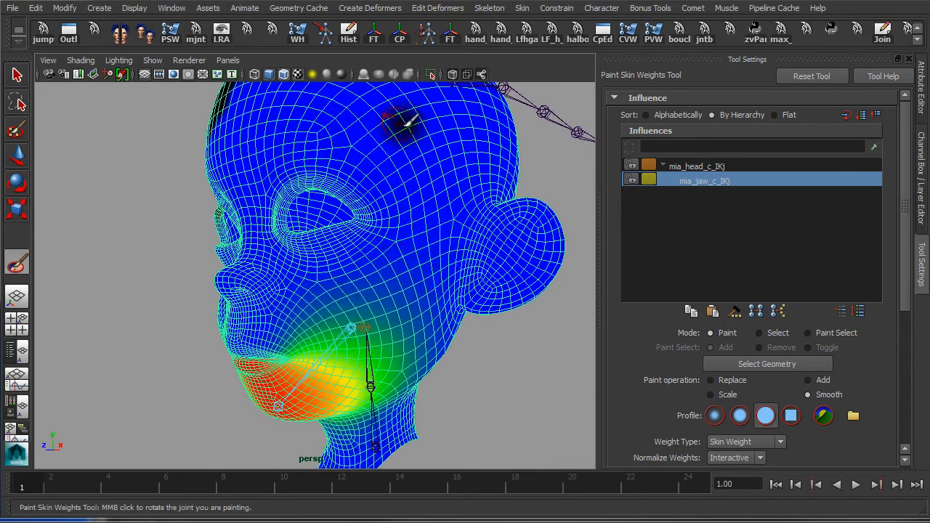
scroll(447, 257, down, 5)
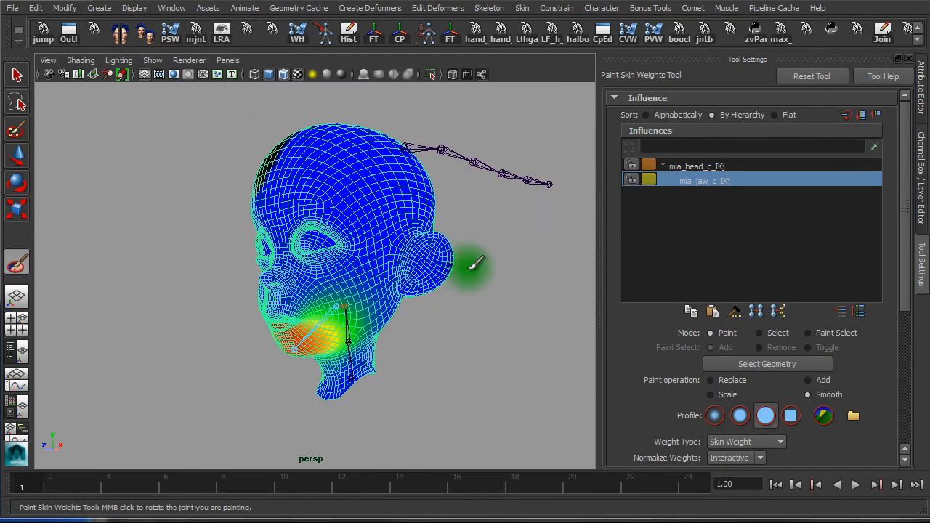
click(16, 75)
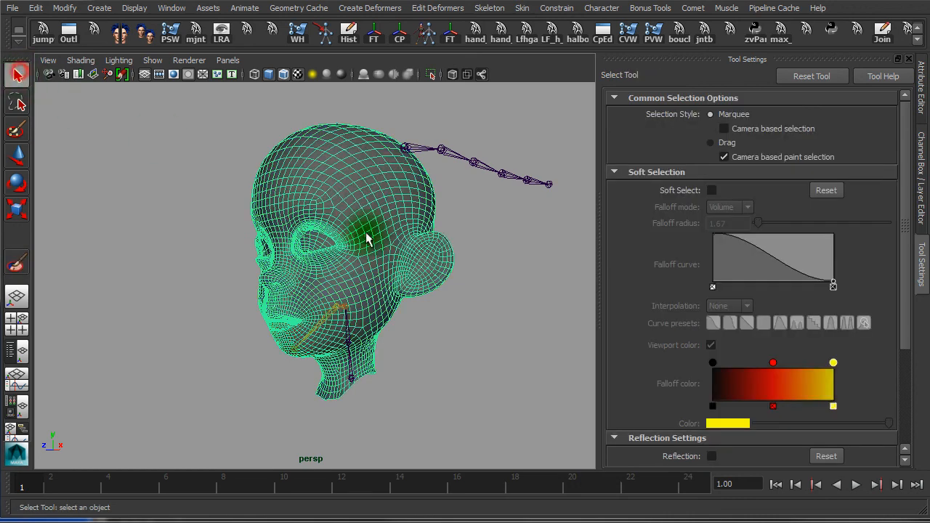
Reselect the head and create a new shelf named 'bind' from the shelf menu
click(537, 251)
click(364, 220)
alt+drag(409, 291, 450, 267)
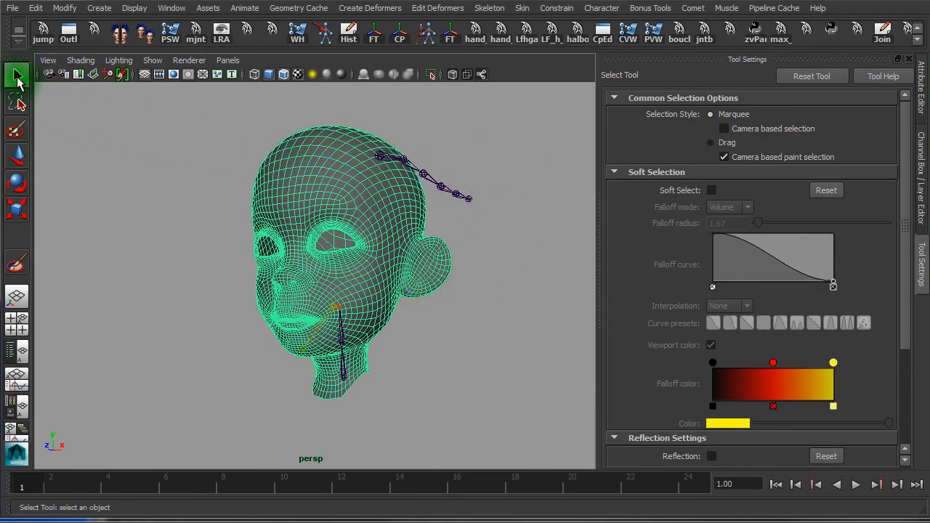
click(19, 44)
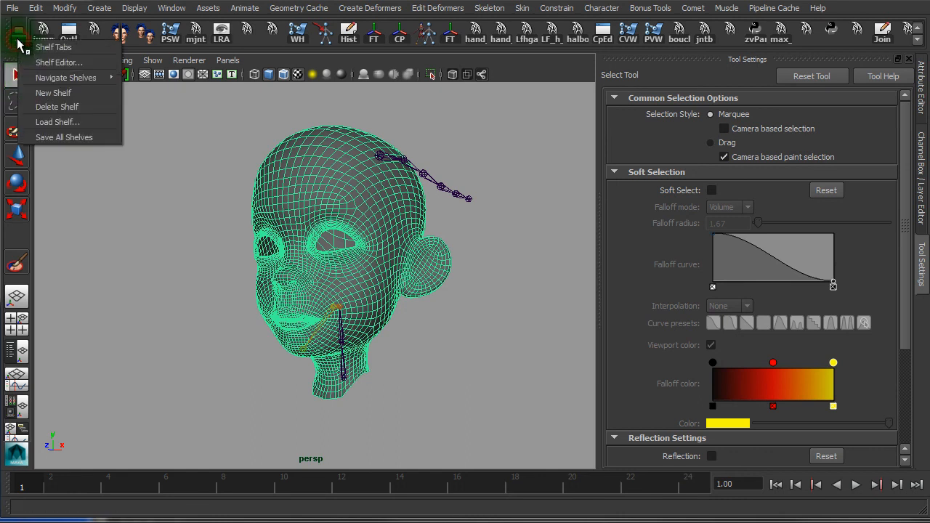
click(66, 92)
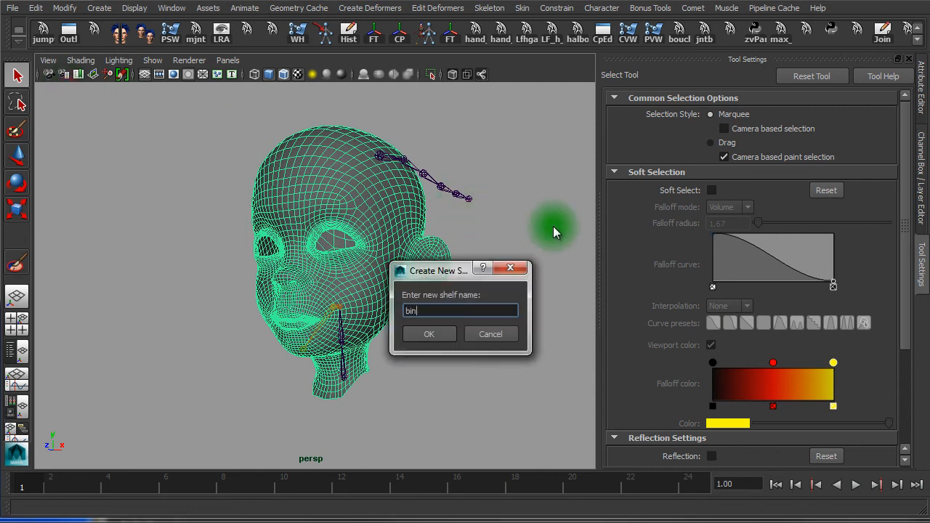
click(443, 340)
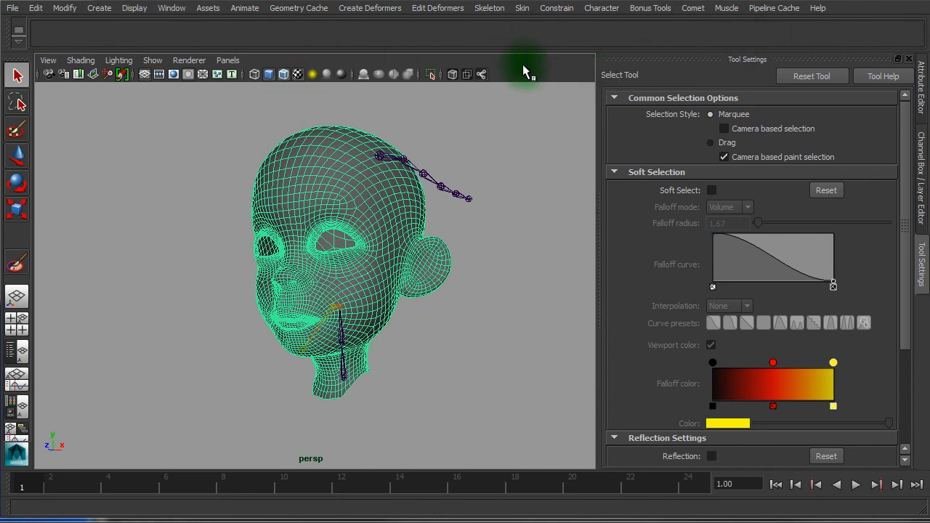
Add Skin > Go to Bind Pose as a button on the bind shelf
click(492, 8)
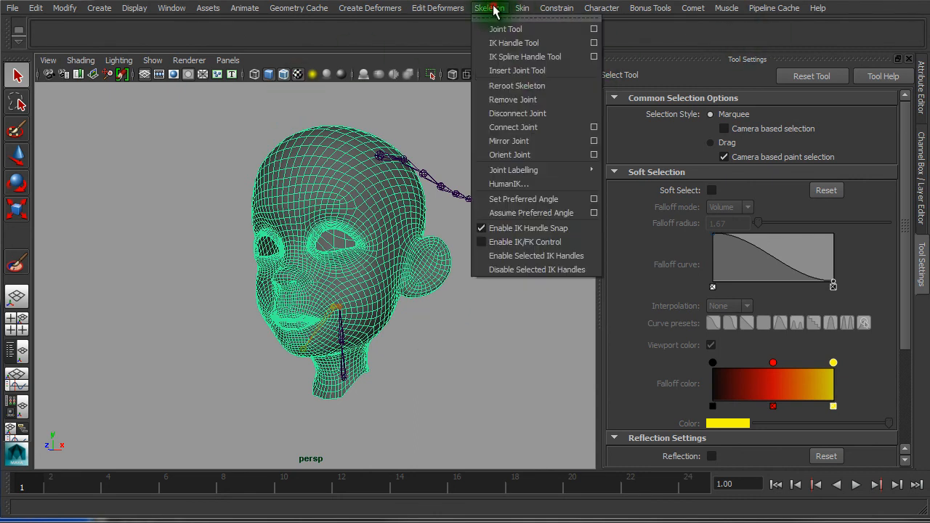
mouse_move(520, 9)
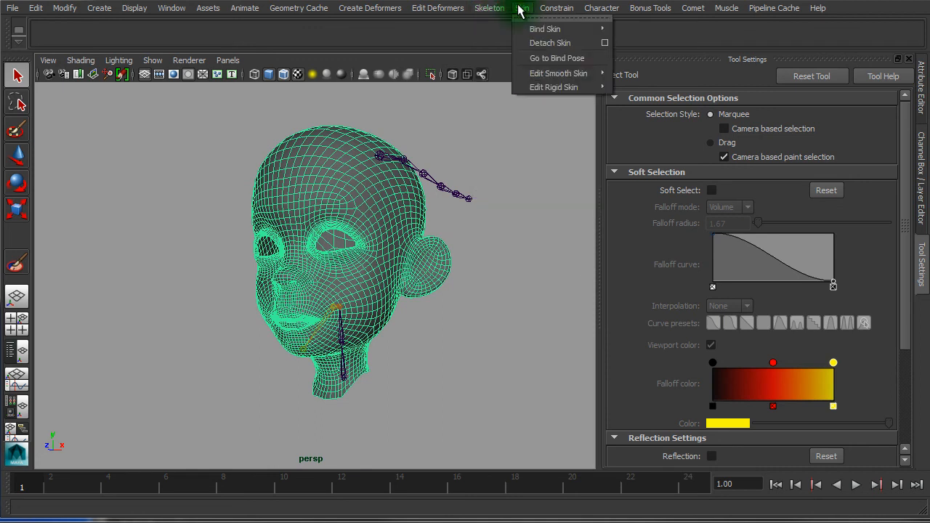
mouse_move(545, 33)
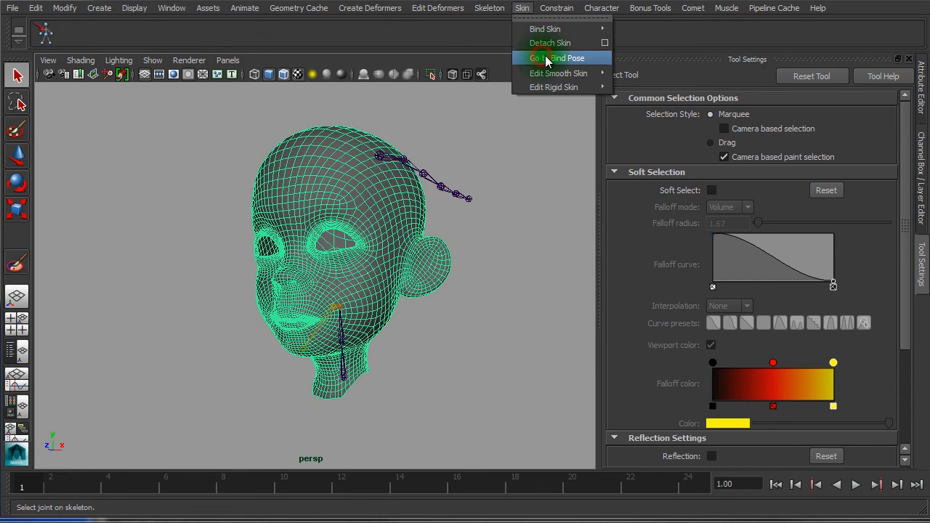
Open the jaw at frame 7, snap it back with the new bind pose button, then return to frame 1
click(229, 119)
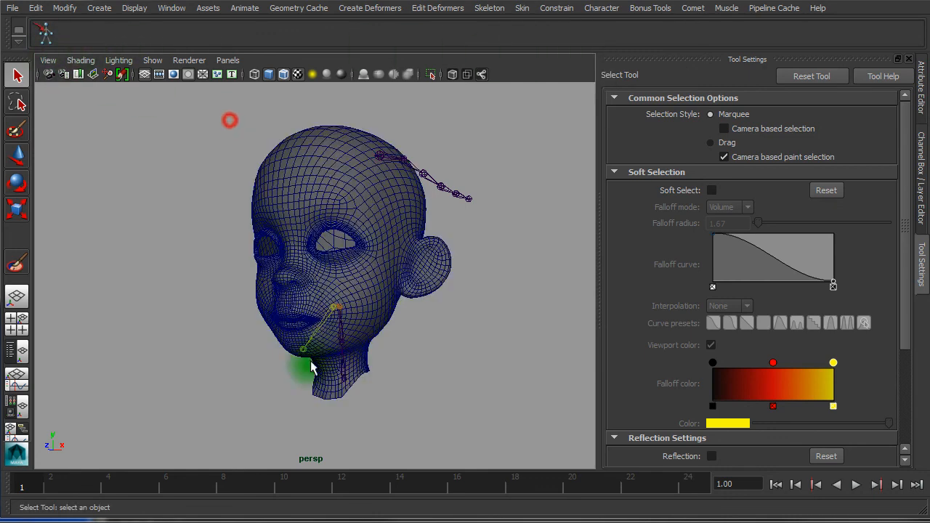
drag(106, 480, 194, 485)
click(169, 232)
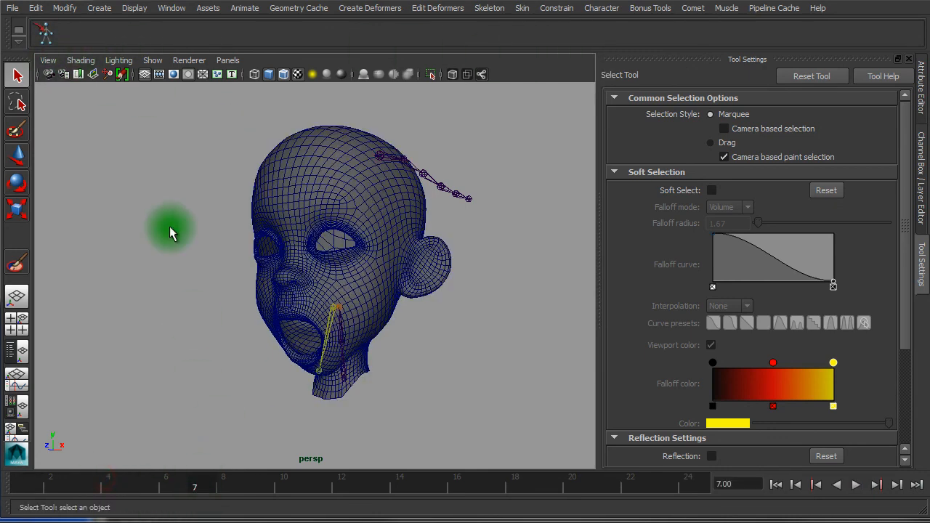
click(304, 144)
click(48, 36)
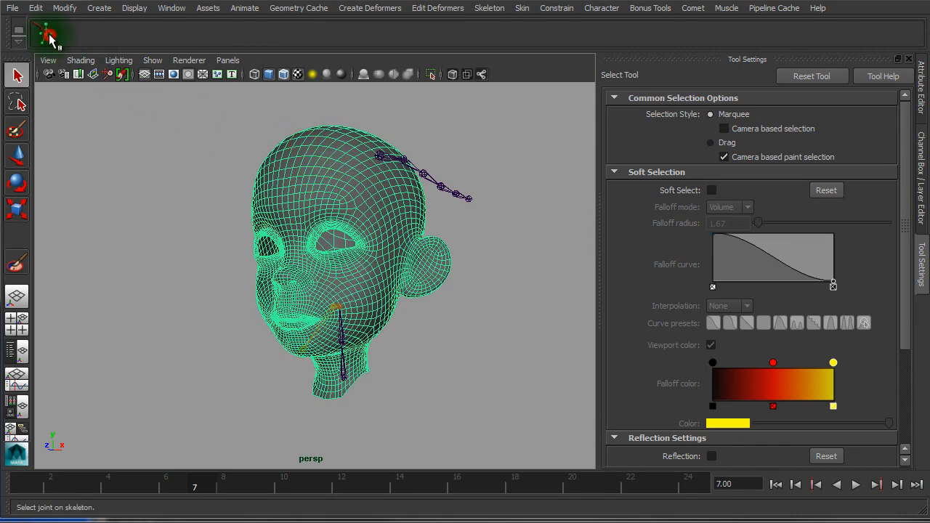
click(343, 334)
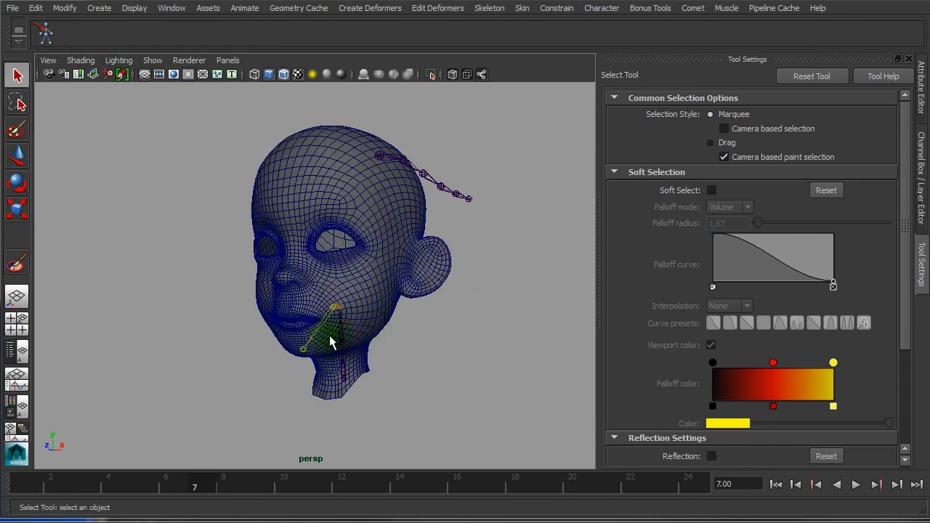
drag(462, 345, 326, 338)
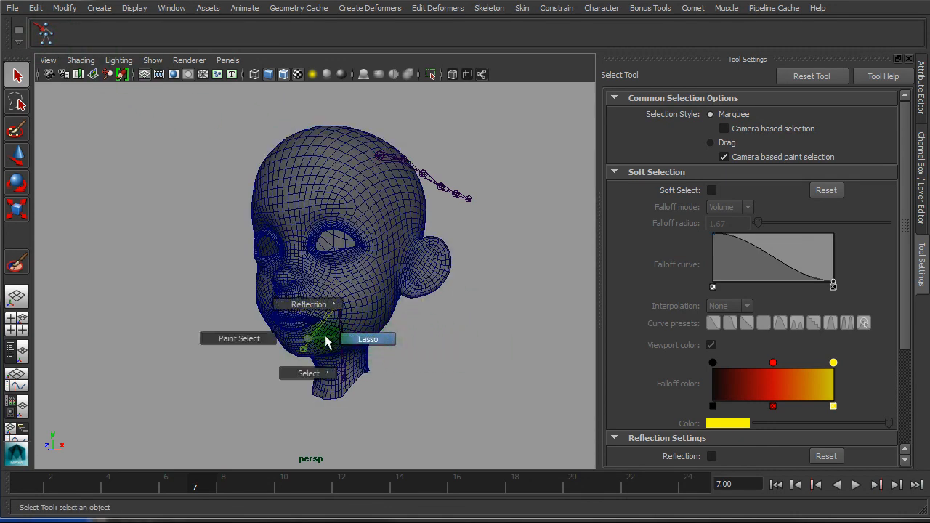
click(180, 488)
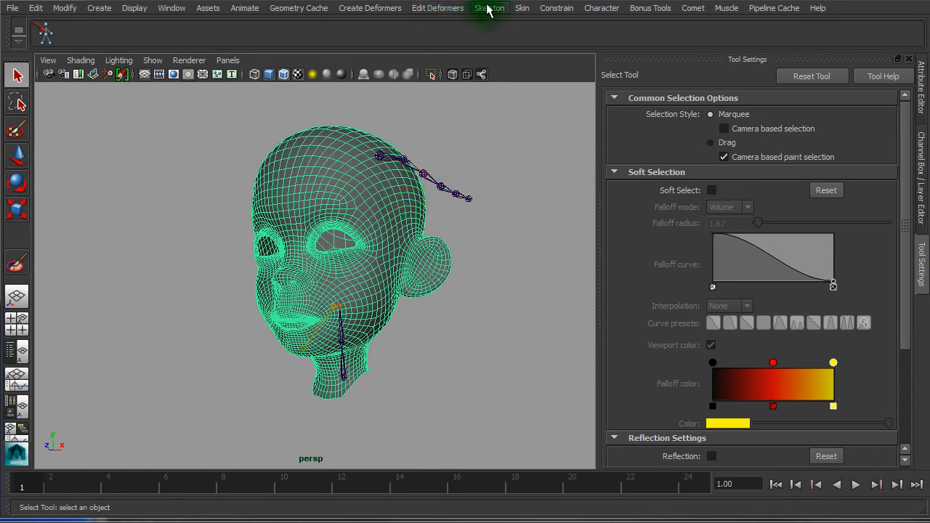
With the head selected, open Mirror Skin Weights options, reset to defaults (YZ, Closest joint), and move the window aside
click(523, 9)
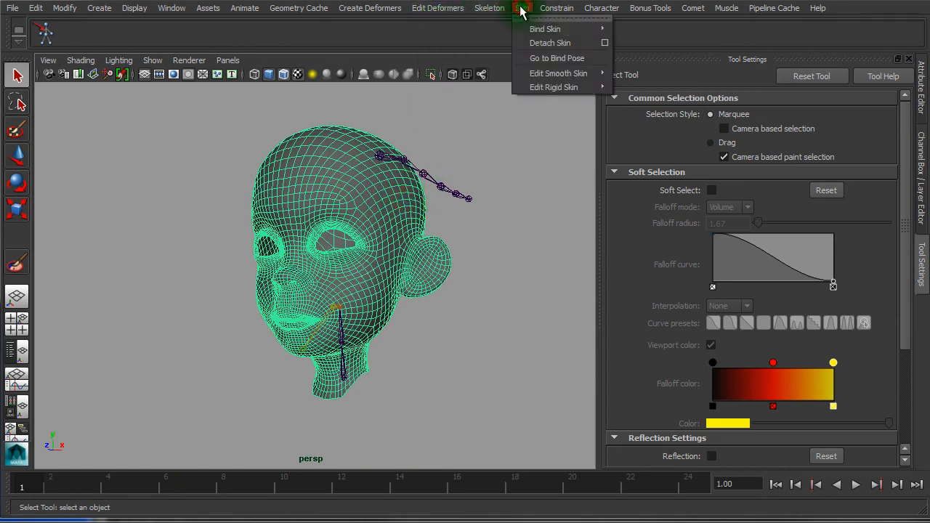
click(407, 368)
click(385, 297)
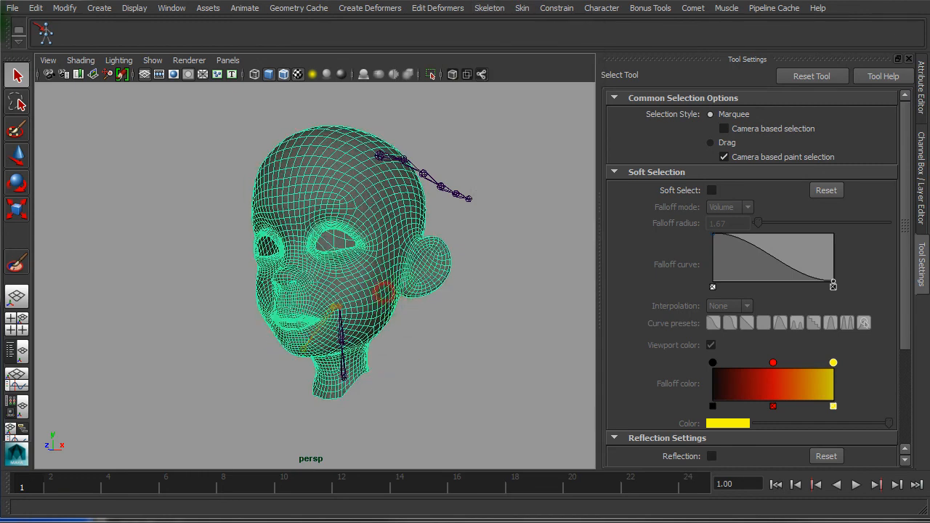
click(503, 10)
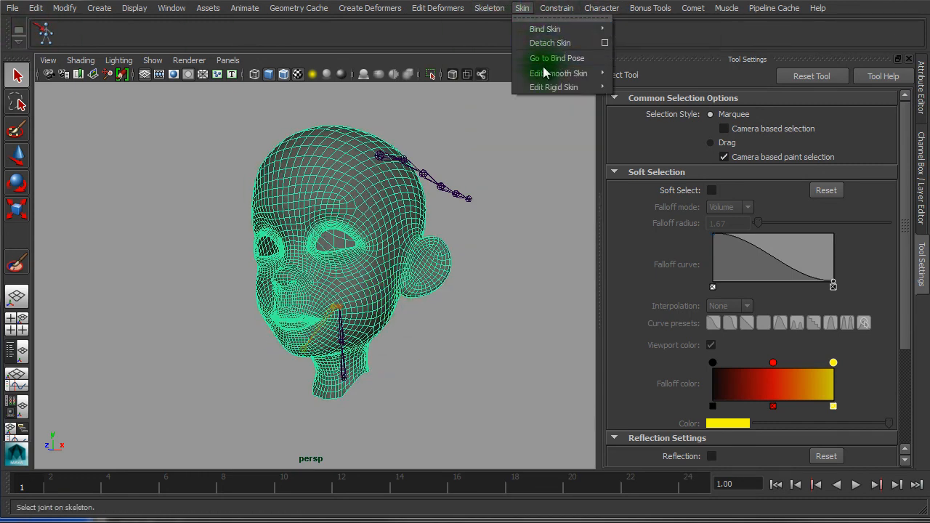
mouse_move(546, 75)
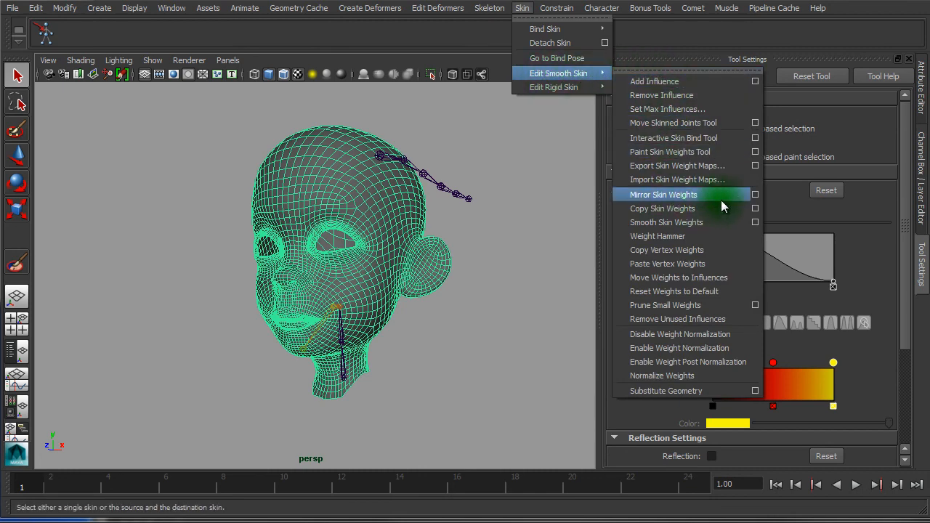
click(756, 195)
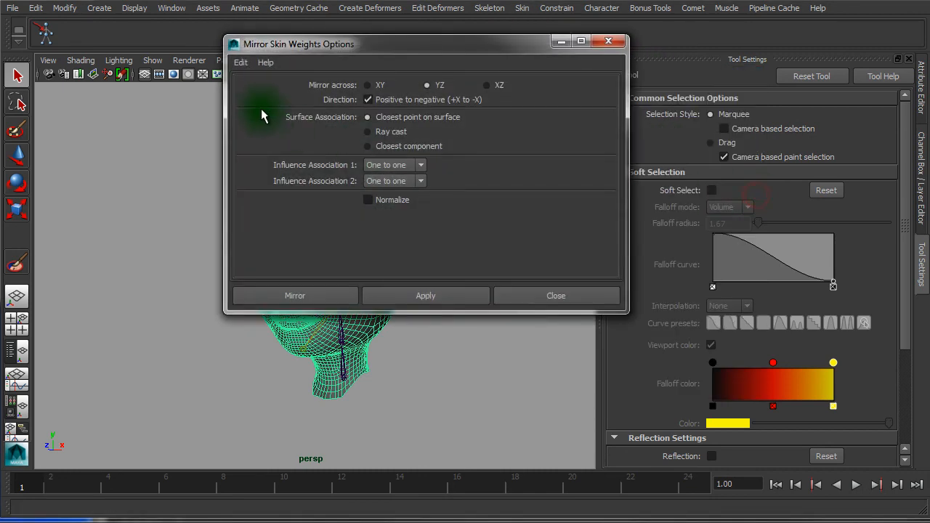
click(240, 62)
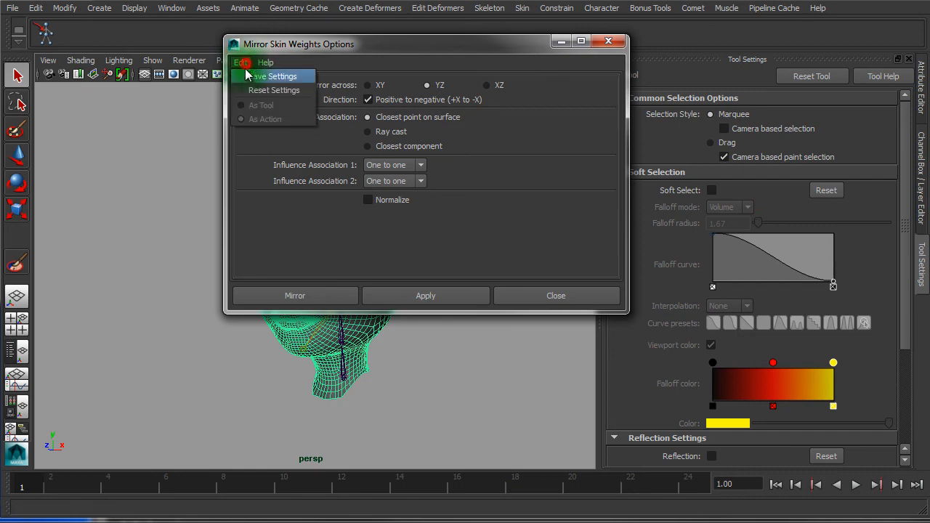
click(251, 88)
drag(317, 55, 501, 57)
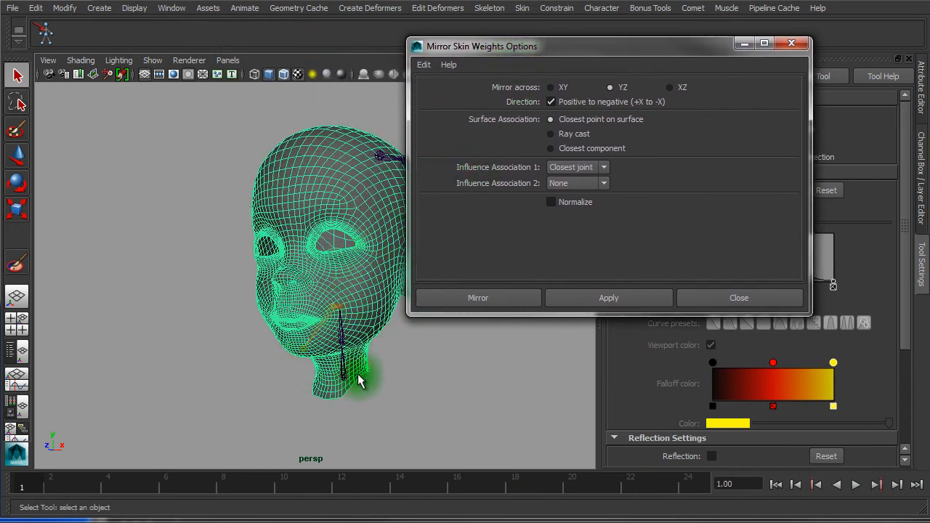
alt+drag(242, 353, 290, 350)
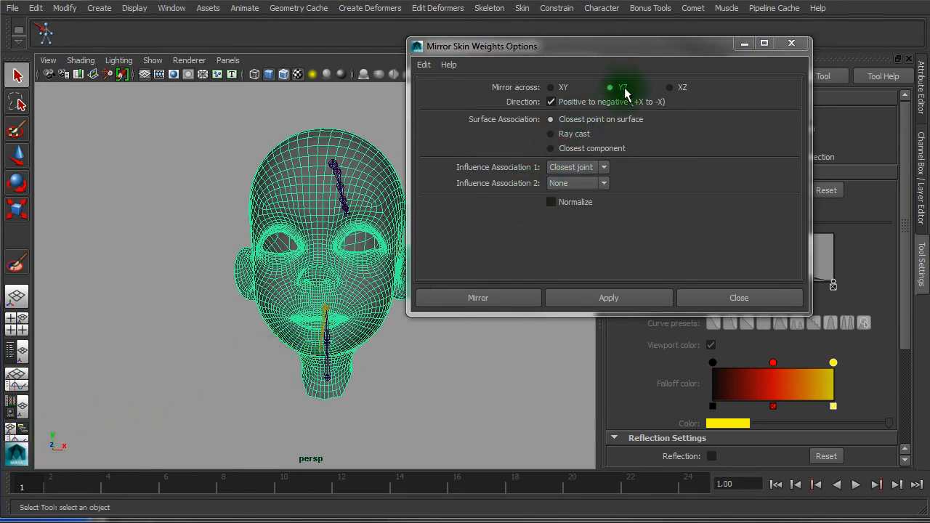
alt+right_drag(358, 246, 420, 254)
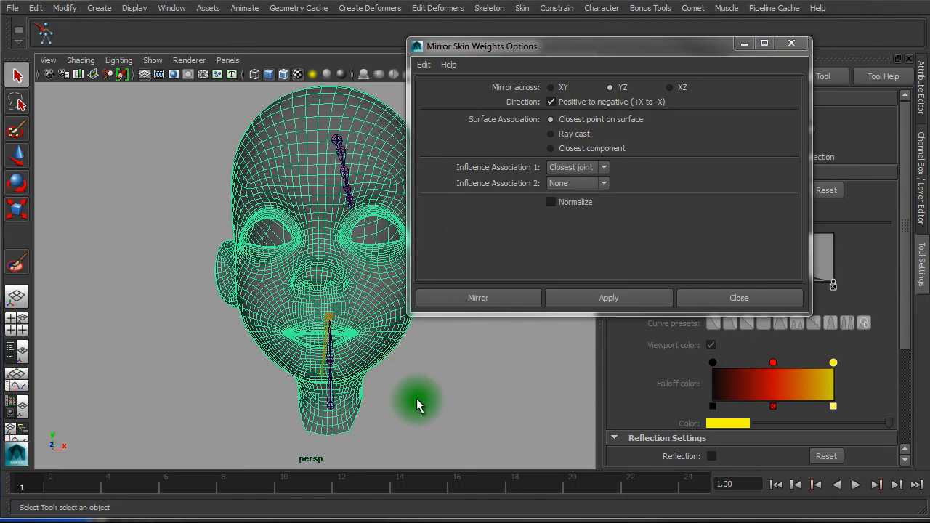
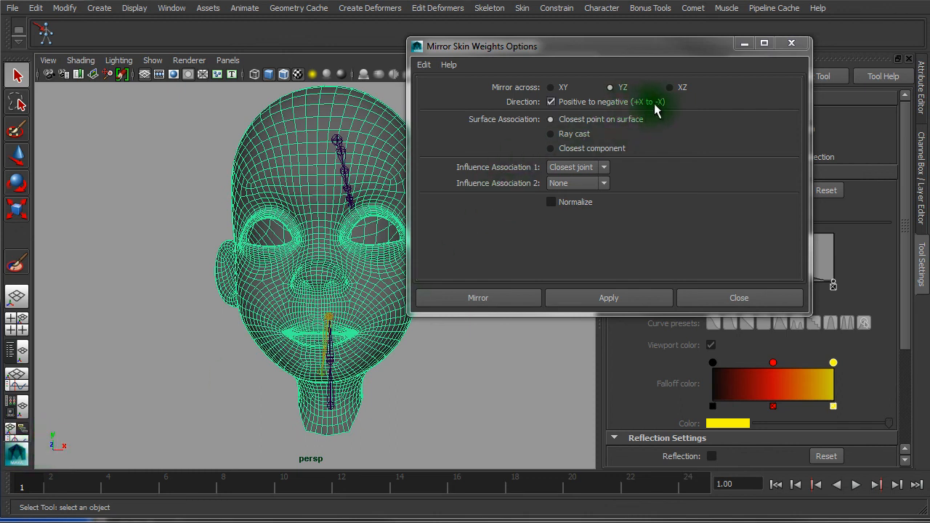
Set both influence associations to One to one and mirror the head's skin weights across YZ
click(582, 172)
click(566, 191)
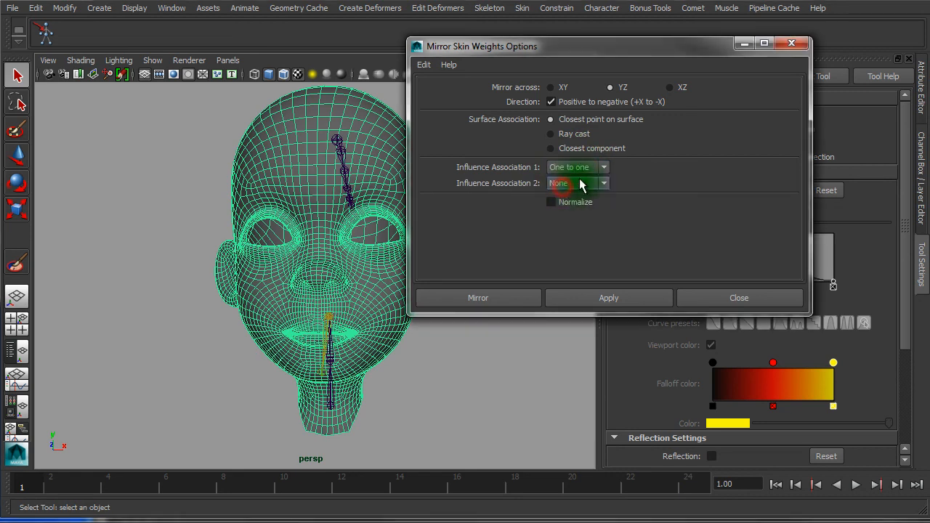
click(563, 184)
click(565, 216)
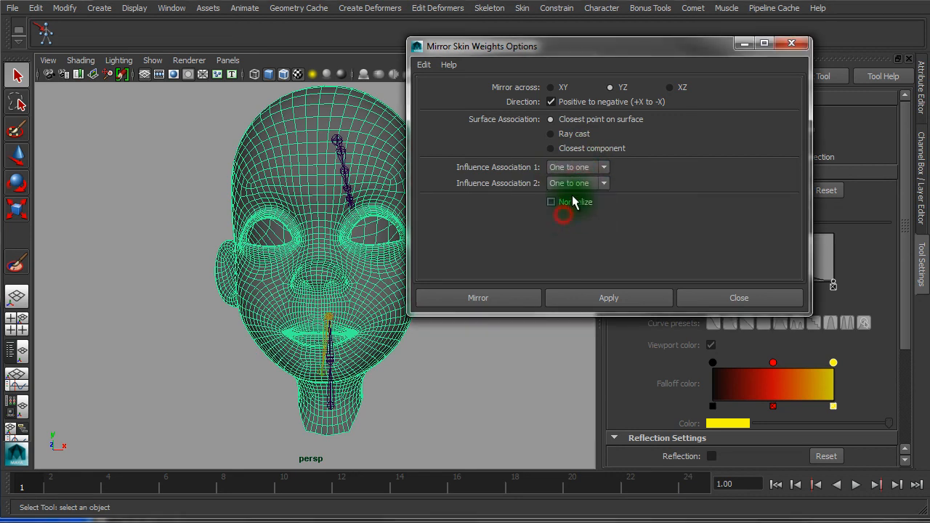
click(514, 304)
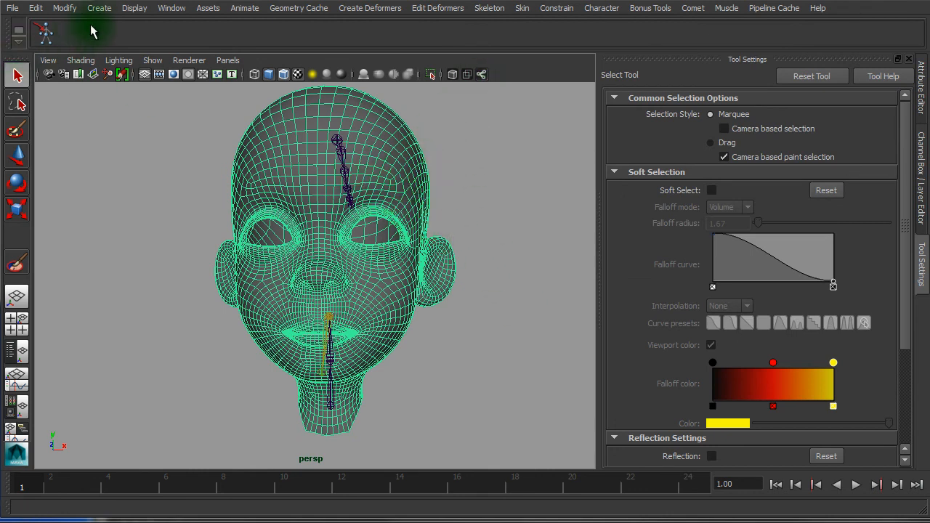
click(524, 9)
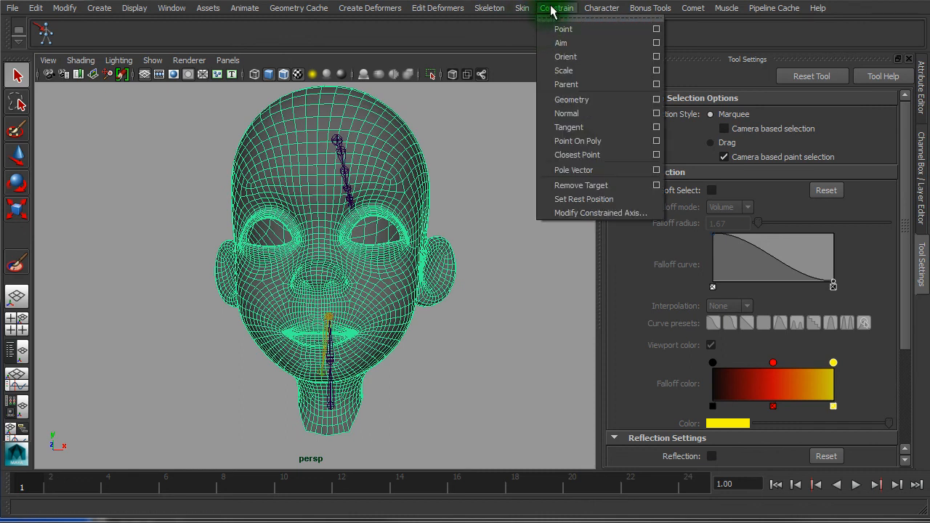
mouse_move(560, 75)
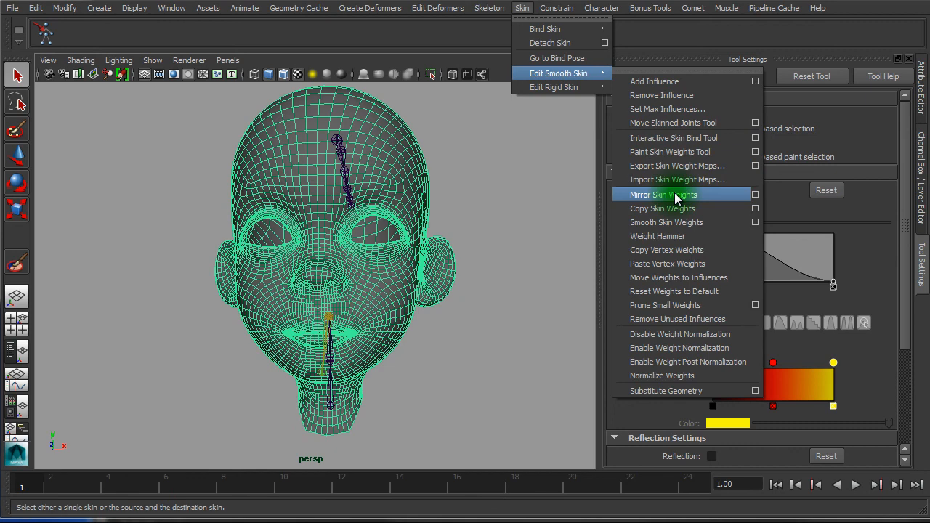
click(484, 208)
click(446, 206)
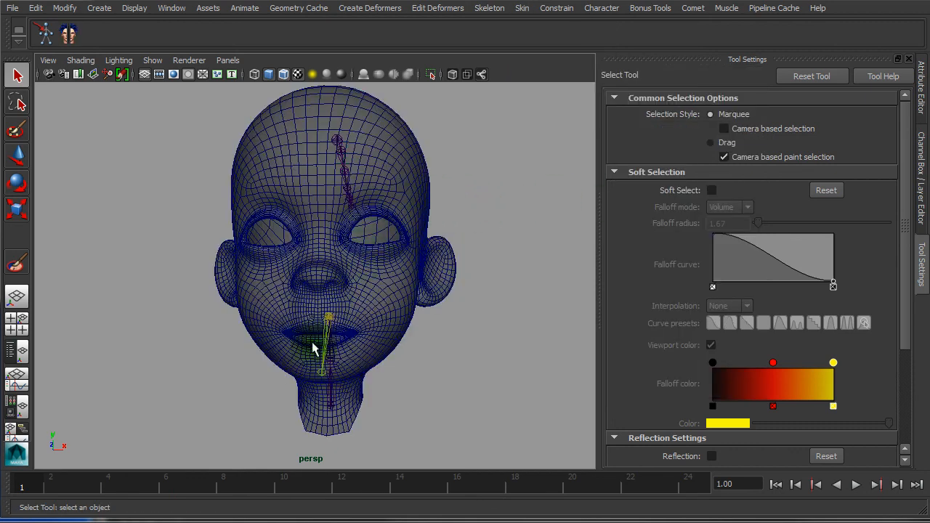
drag(43, 480, 251, 509)
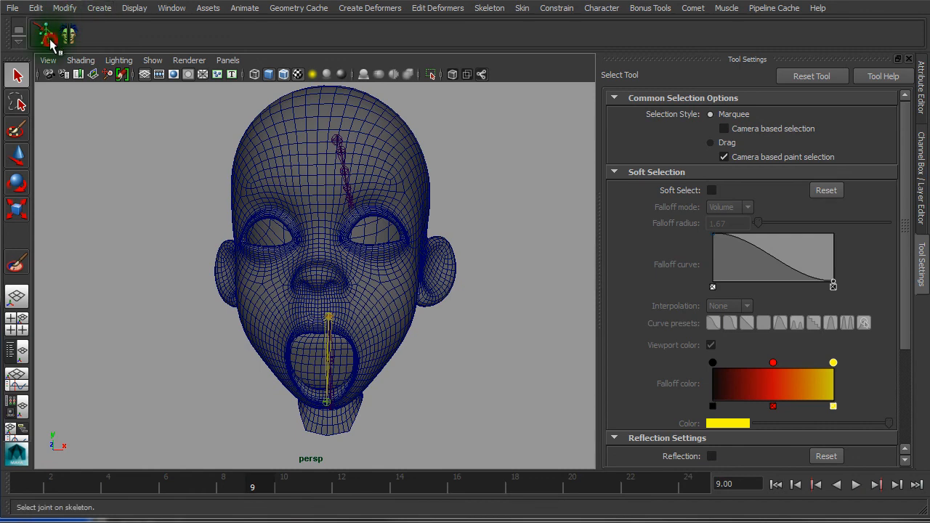
click(308, 124)
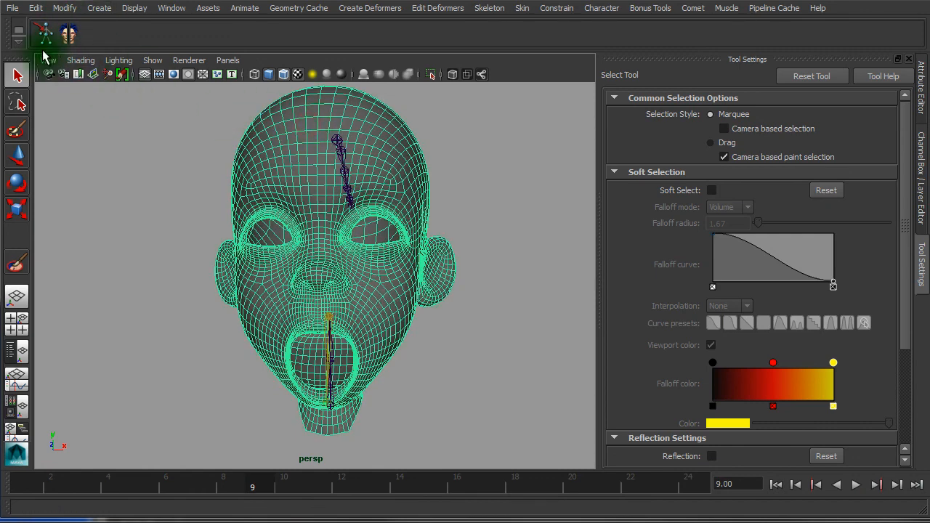
click(45, 43)
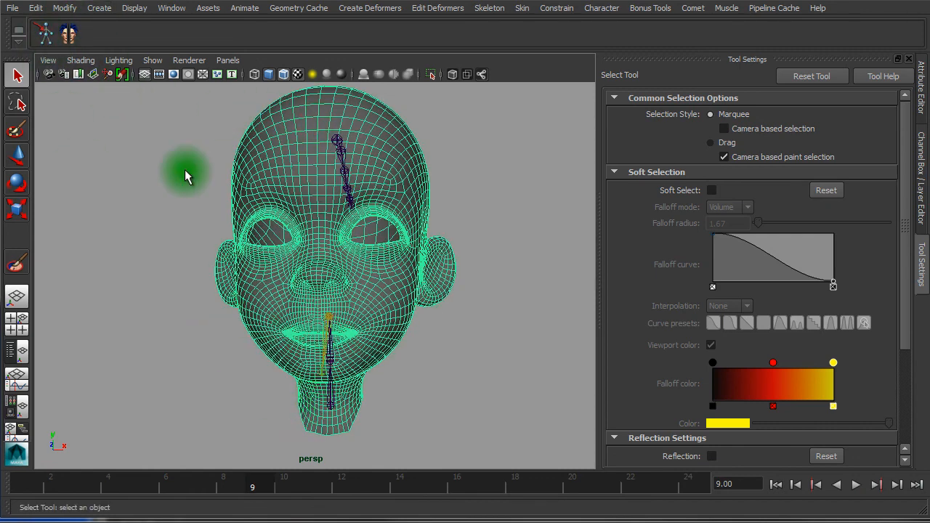
click(66, 36)
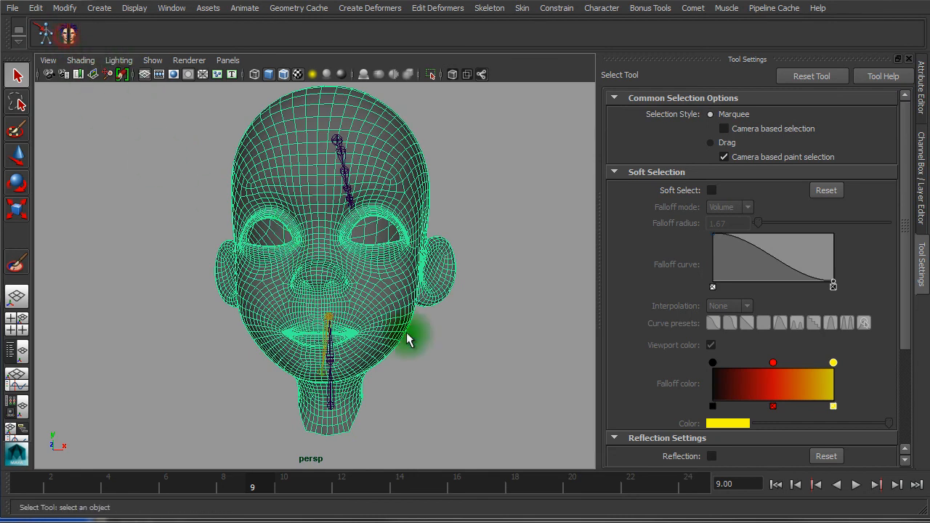
mouse_move(89, 481)
mouse_down()
mouse_move(200, 488)
mouse_move(61, 475)
mouse_move(286, 499)
mouse_move(92, 484)
mouse_move(247, 508)
mouse_move(15, 443)
mouse_move(77, 484)
mouse_move(22, 483)
mouse_up()
drag(251, 522, 367, 522)
alt+drag(418, 434, 204, 290)
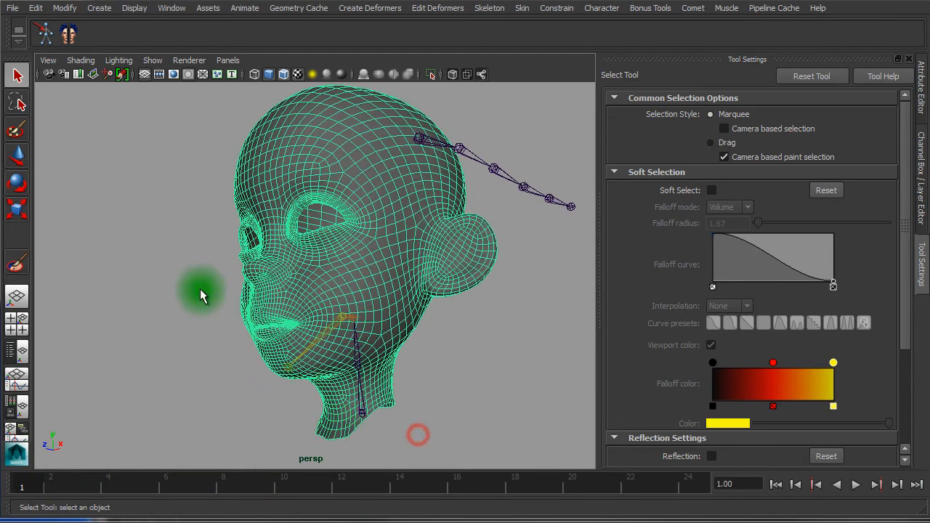
click(550, 356)
click(391, 290)
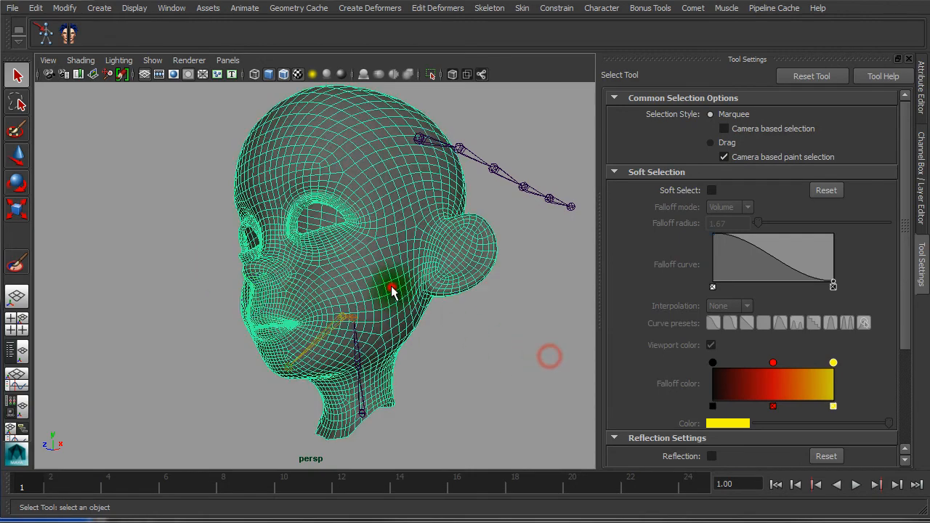
Open the Paint Skin Weights Tool on the head and display the mia_head_c_IKj weights
click(18, 271)
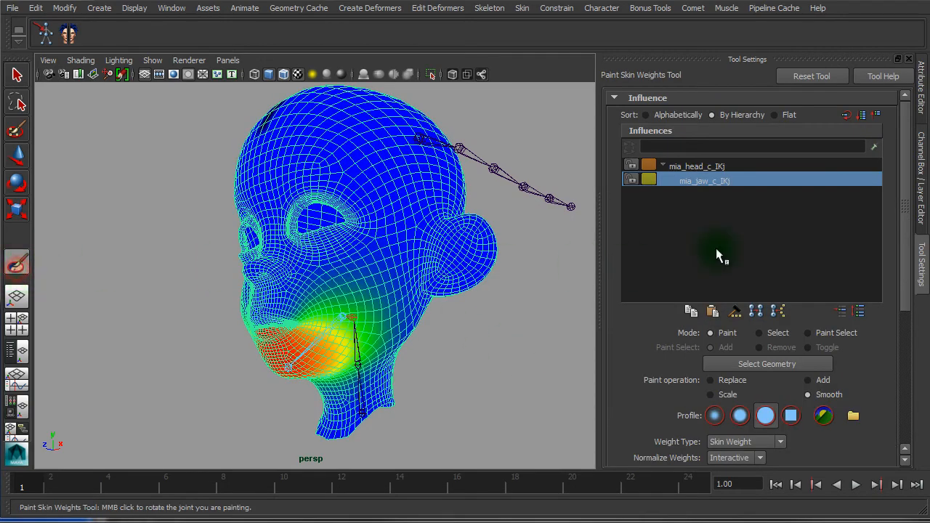
alt+drag(440, 254, 515, 274)
scroll(472, 245, up, 6)
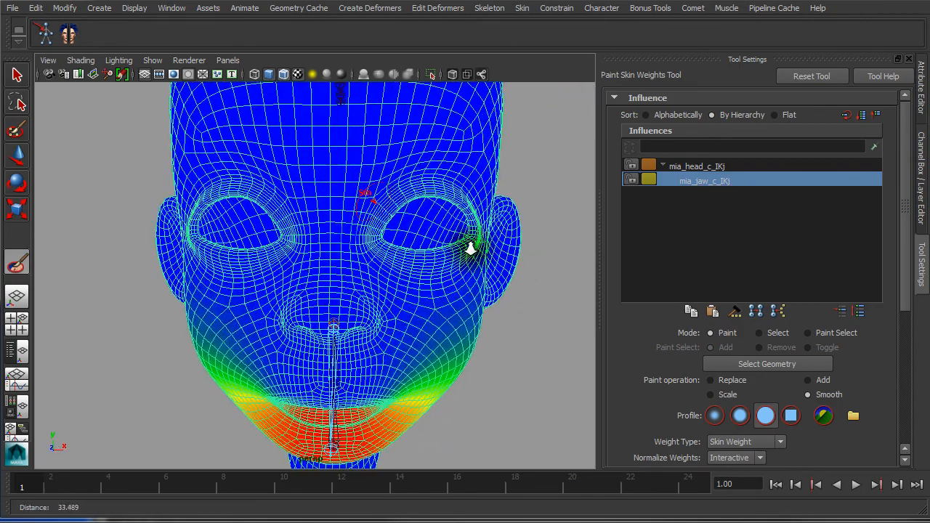
click(718, 168)
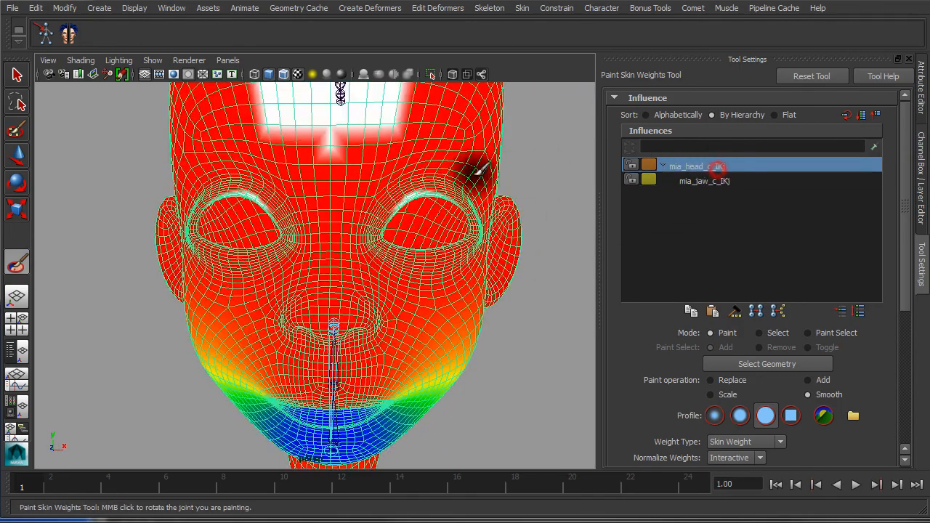
scroll(473, 174, down, 5)
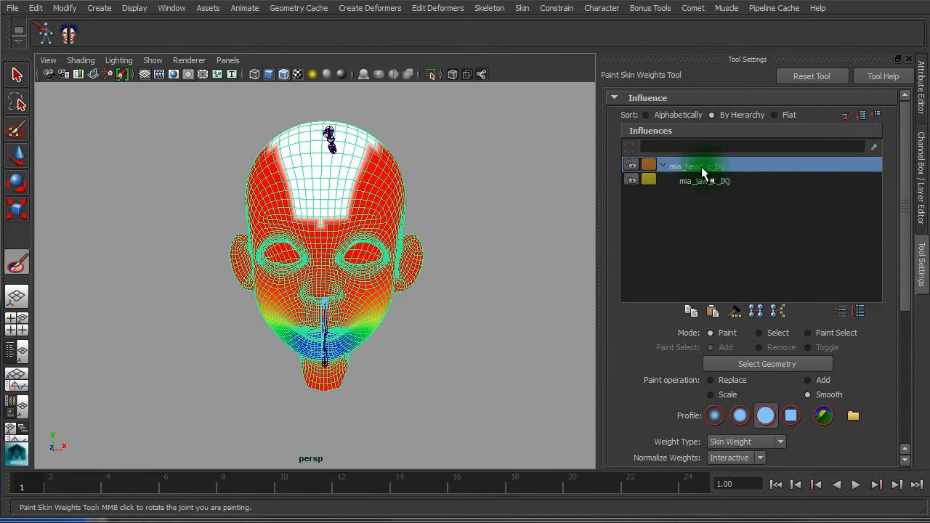
alt+drag(413, 184, 310, 206)
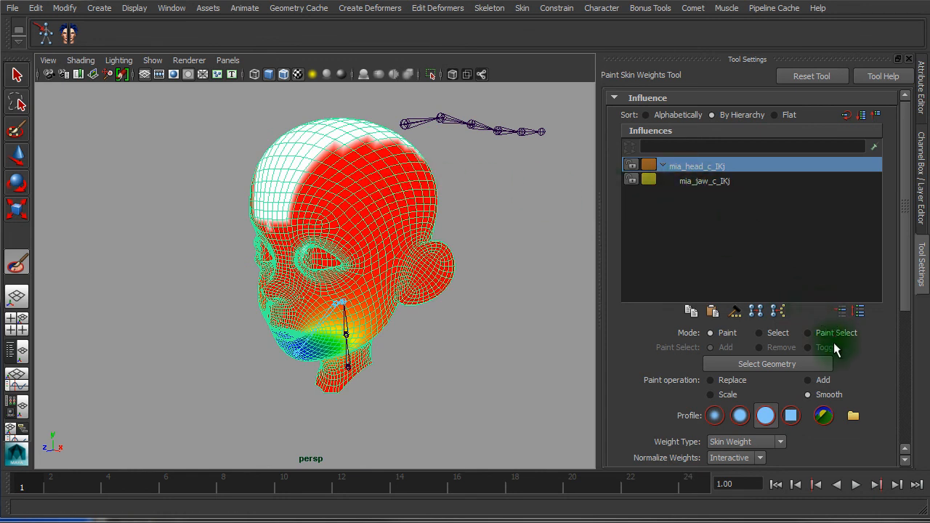
Switch to Replace at value 1 and paint full head weight down the skull side
click(714, 382)
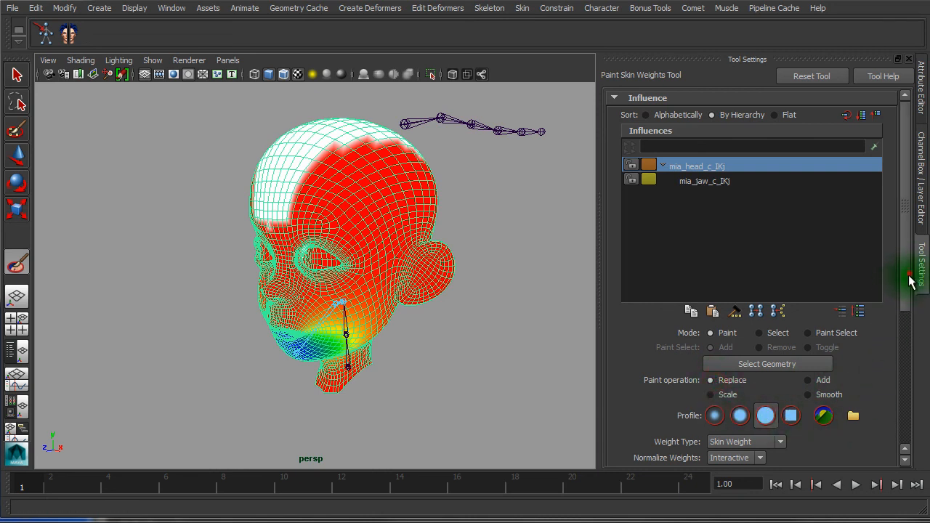
drag(910, 282, 908, 318)
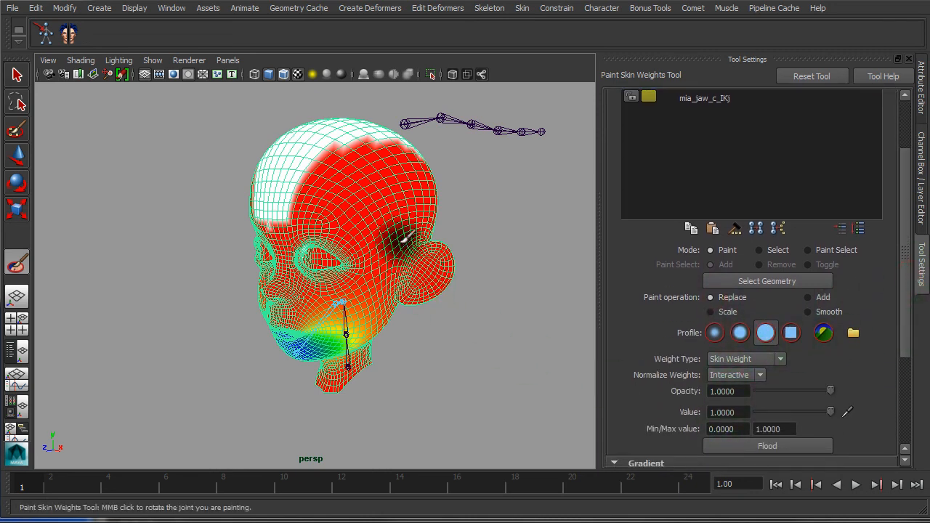
mouse_move(369, 164)
mouse_down()
mouse_move(351, 157)
mouse_move(426, 171)
mouse_move(430, 196)
mouse_up()
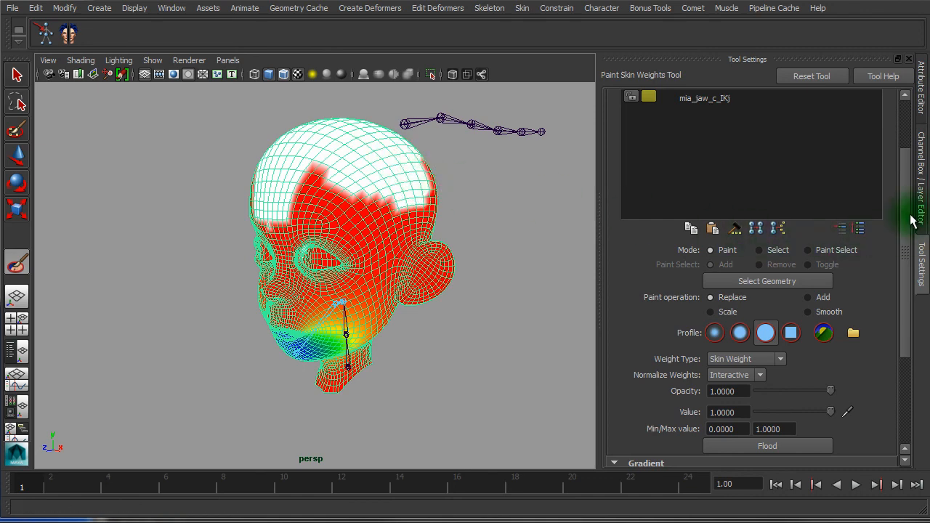
scroll(908, 218, up, 3)
Select mia_jaw_c_IKj, set the value to 0, and paint jaw weight off the back of the skull
click(702, 172)
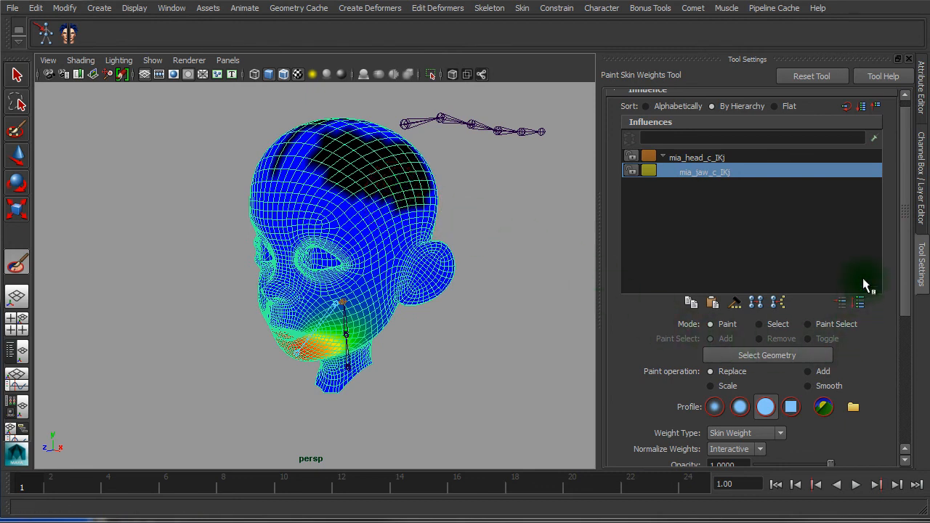
scroll(907, 233, down, 6)
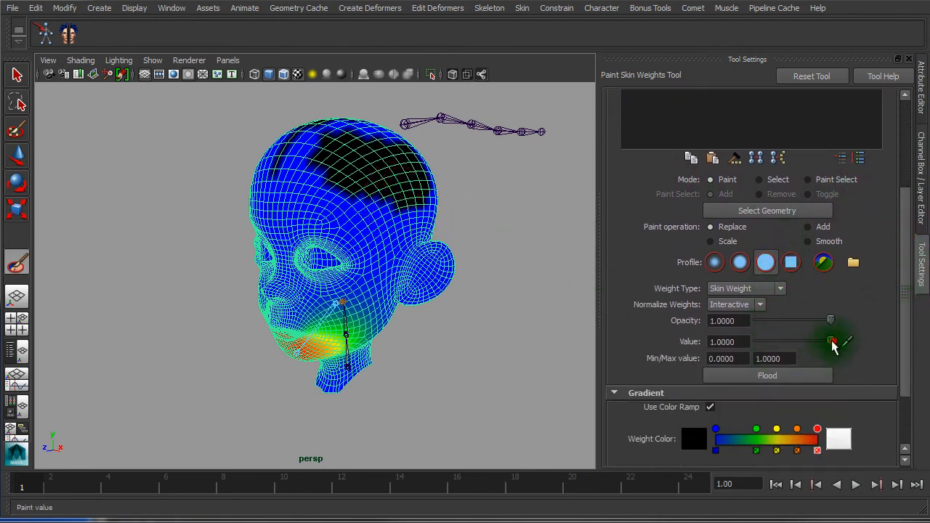
drag(832, 341, 769, 341)
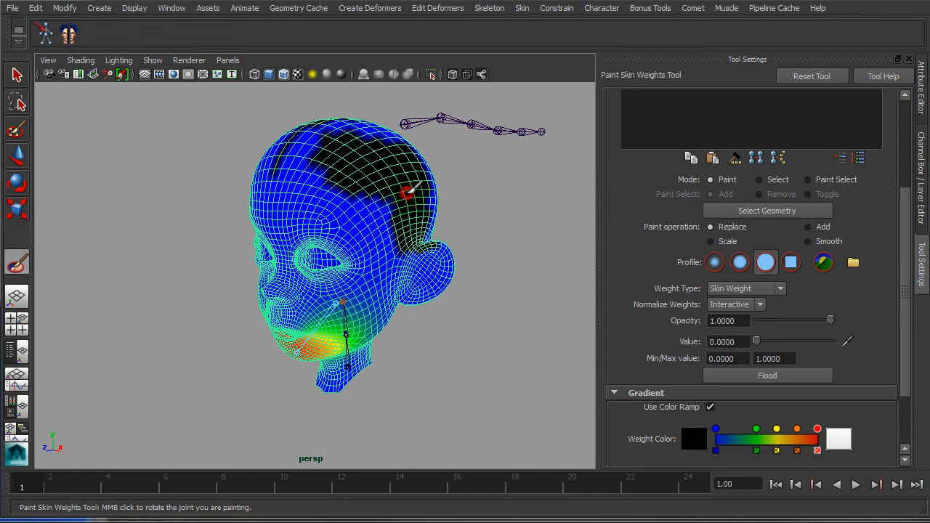
alt+drag(426, 190, 326, 160)
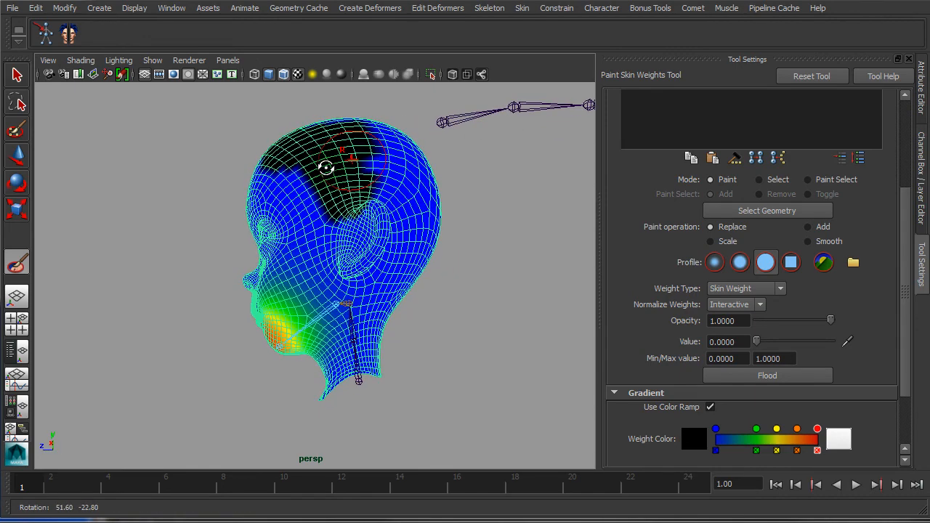
drag(905, 266, 905, 178)
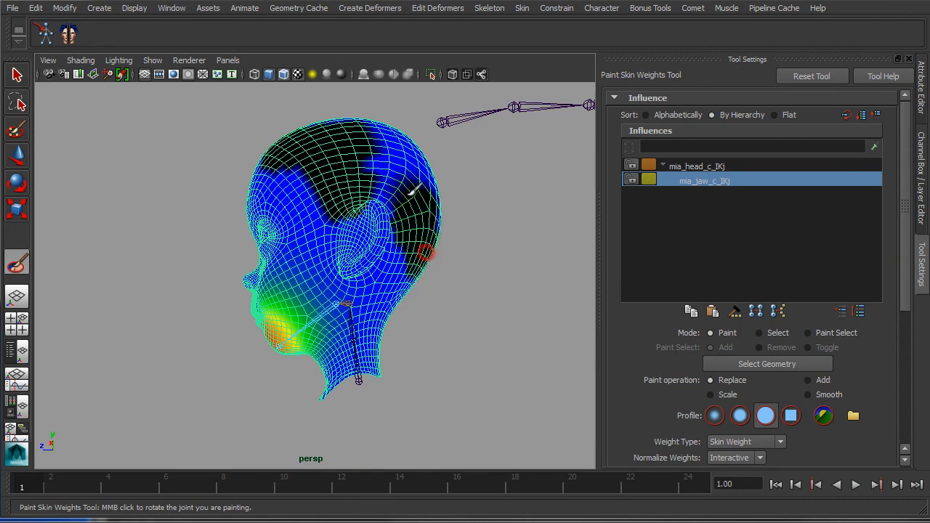
mouse_move(418, 211)
alt+mouse_down()
mouse_move(388, 235)
mouse_move(405, 234)
alt+mouse_up()
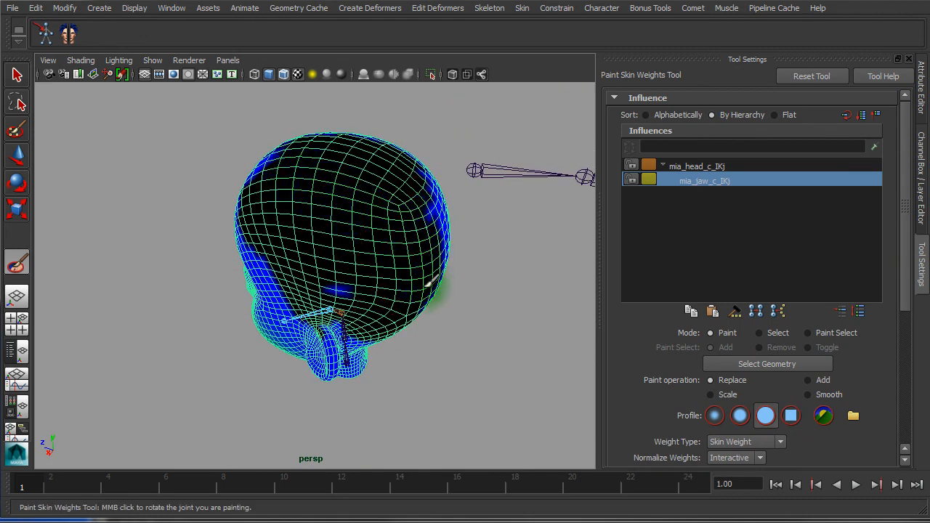
mouse_move(427, 283)
alt+mouse_down()
mouse_move(481, 269)
mouse_move(440, 229)
alt+mouse_up()
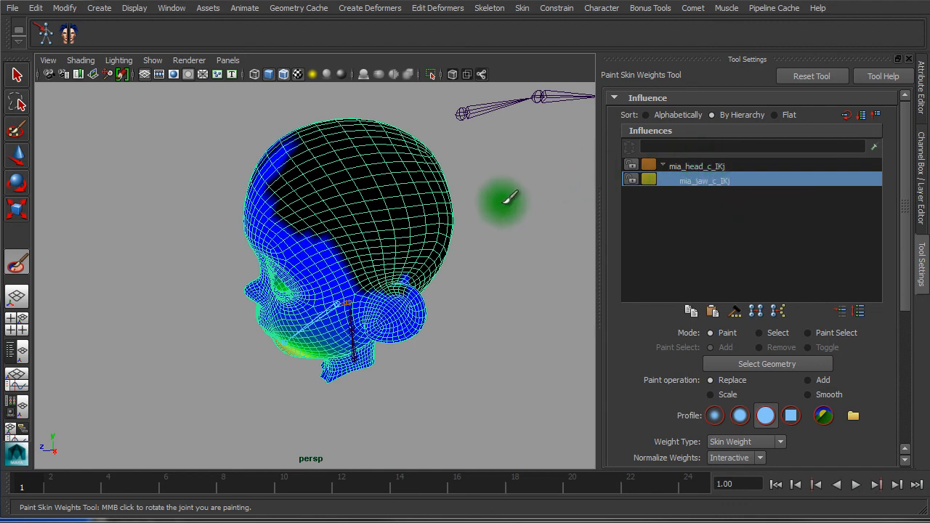
Reopen the Paint Skin Weights Tool from Skin > Edit Smooth Skin and tumble in on the face
click(558, 9)
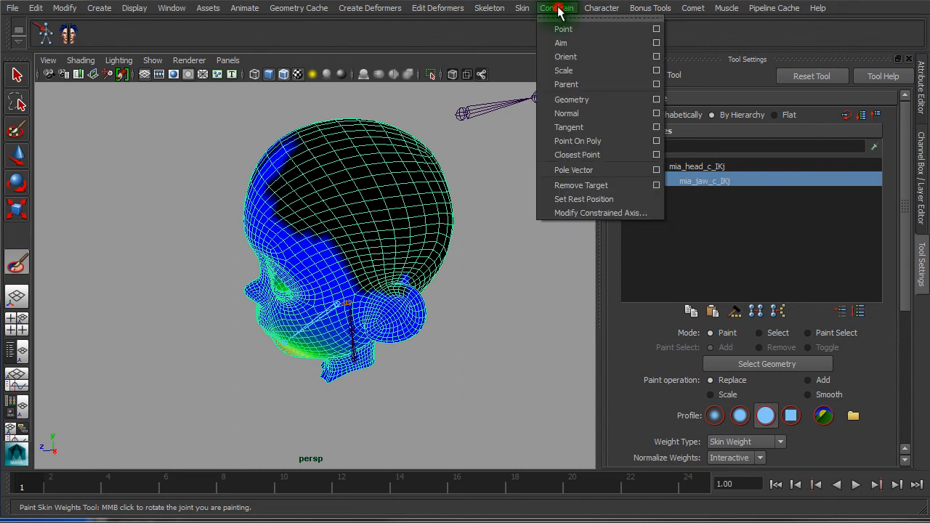
mouse_move(524, 8)
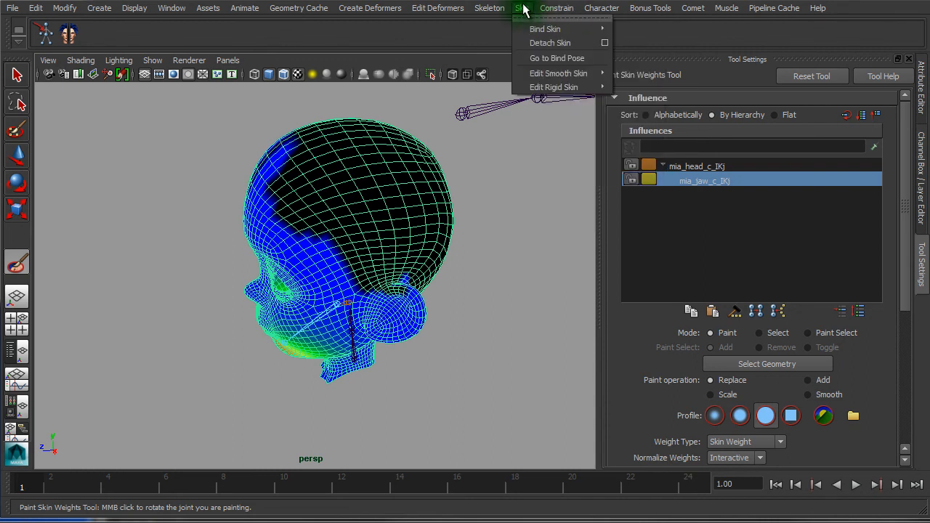
mouse_move(553, 74)
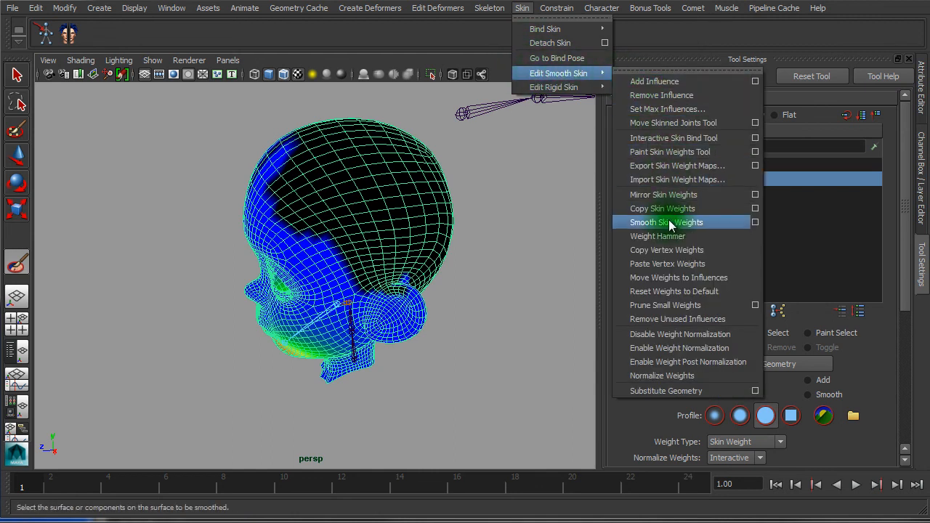
click(671, 306)
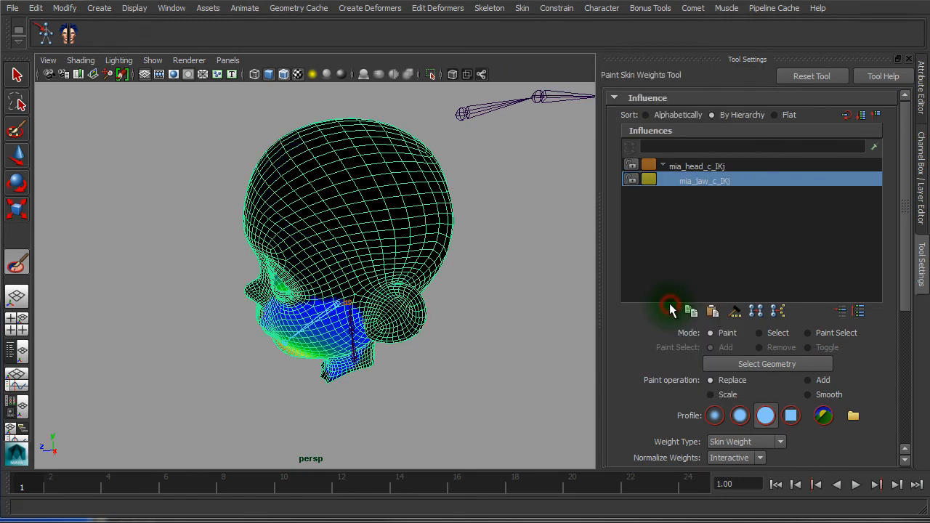
alt+drag(501, 309, 557, 264)
alt+right_drag(404, 268, 603, 271)
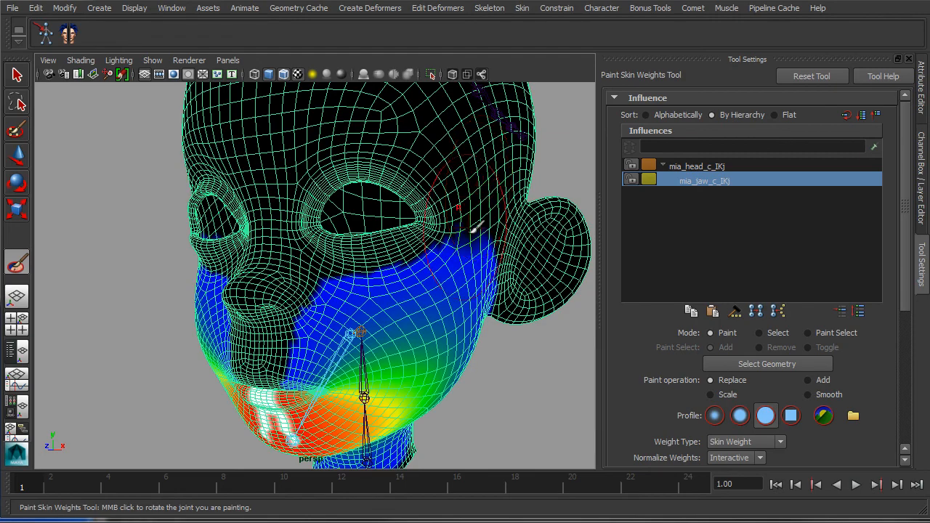
Tumble around the head comparing the mia_head_c_IKj and mia_jaw_c_IKj weight maps
alt+drag(483, 327, 542, 247)
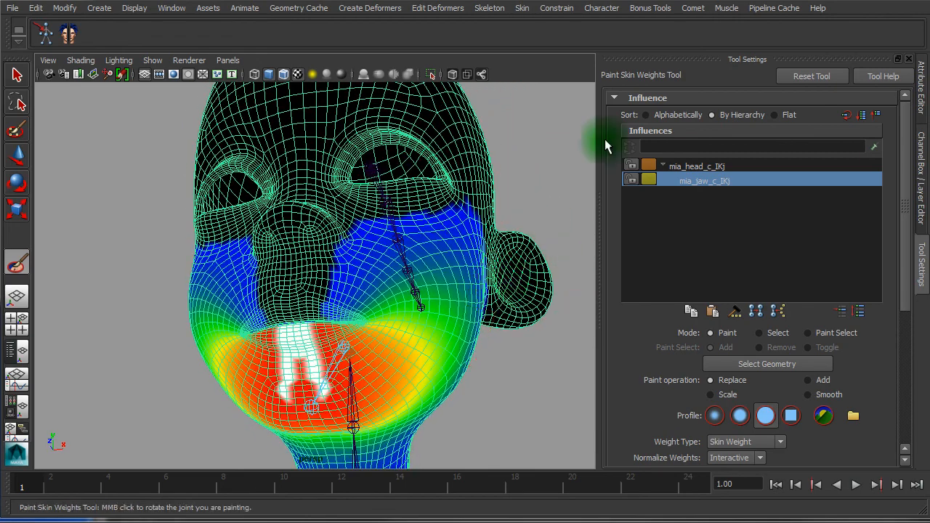
alt+drag(449, 161, 481, 213)
alt+right_drag(482, 214, 350, 190)
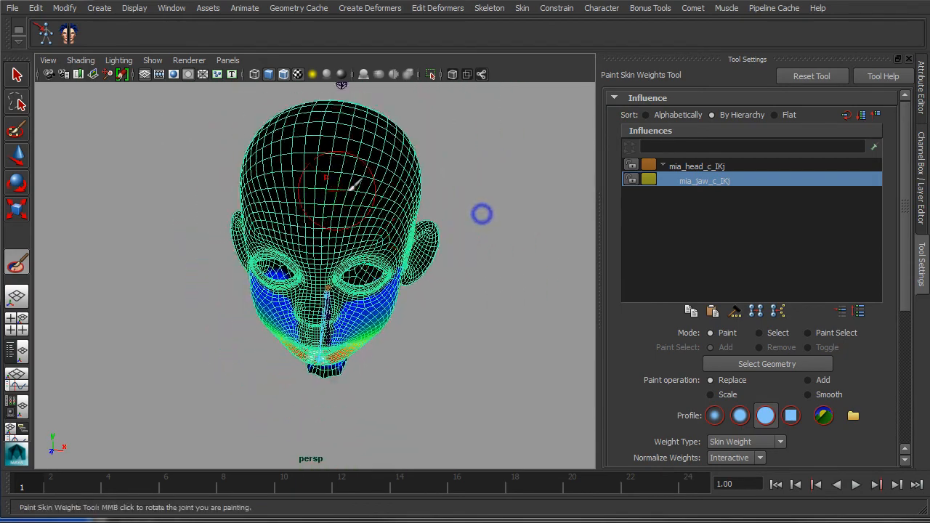
click(716, 167)
alt+drag(469, 206, 307, 164)
alt+drag(381, 195, 494, 166)
click(702, 182)
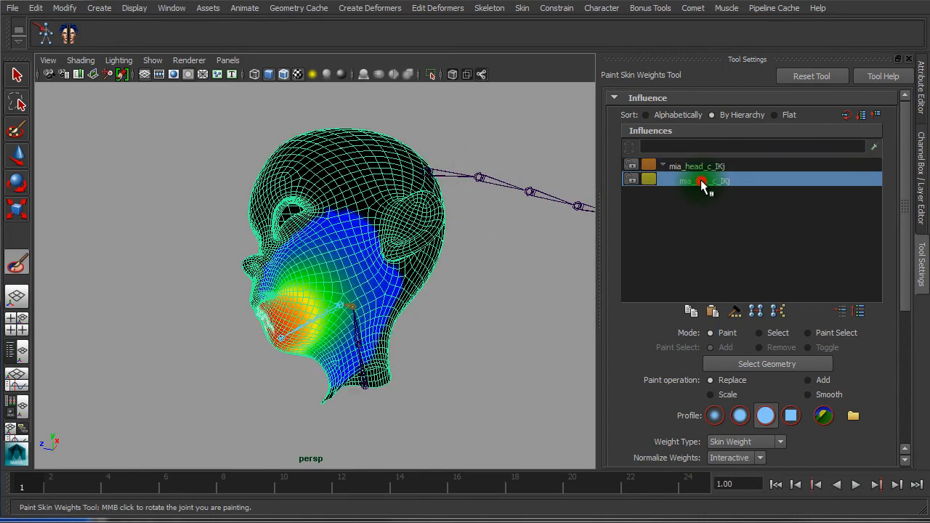
click(706, 167)
alt+drag(461, 242, 516, 284)
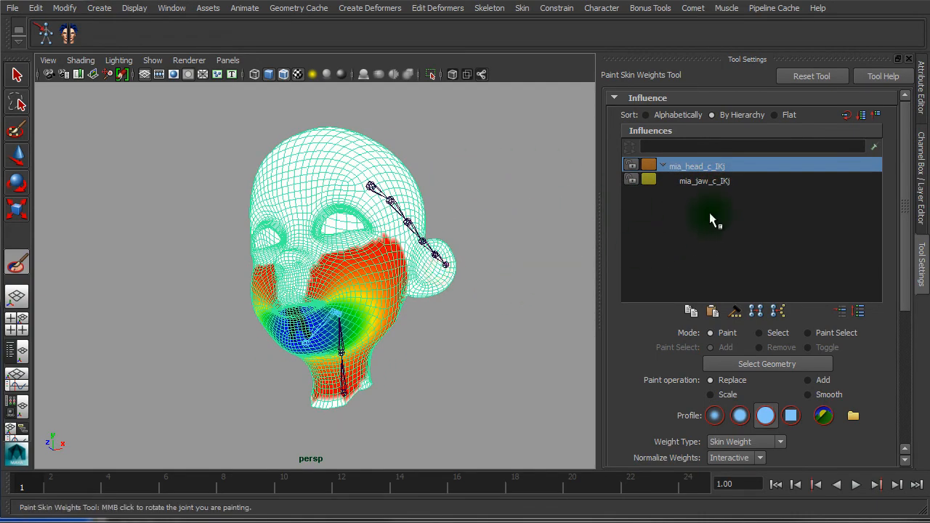
Inspect the jaw weights around the mouth and scroll Tool Settings down to Opacity and Value
click(718, 182)
scroll(499, 271, up, 3)
alt+right_drag(499, 271, 590, 272)
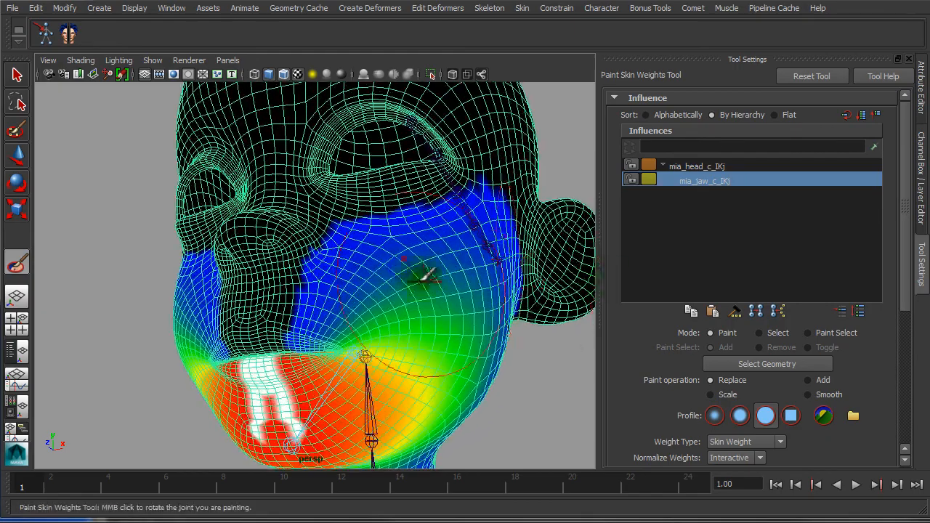
alt+drag(420, 274, 455, 253)
mouse_move(535, 214)
alt+mouse_down()
mouse_move(324, 287)
mouse_move(378, 231)
alt+mouse_up()
scroll(516, 277, down, 5)
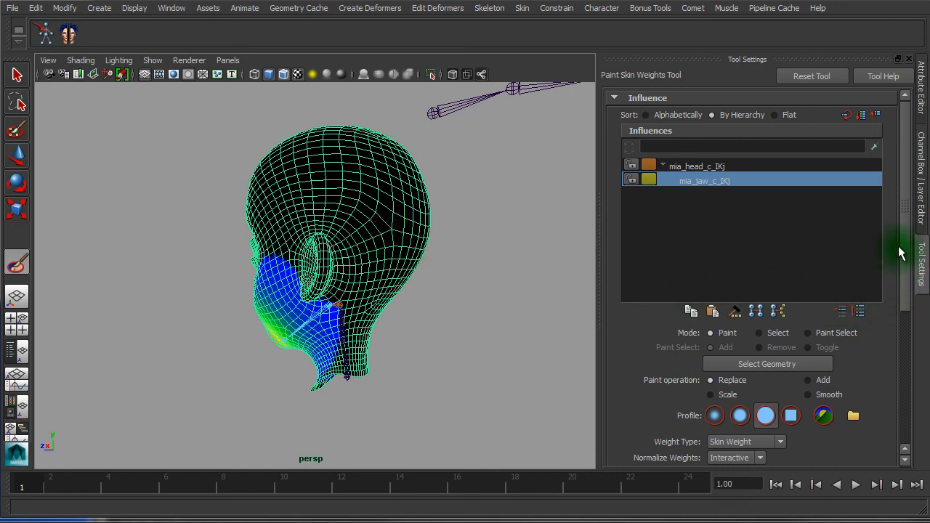
scroll(901, 253, down, 5)
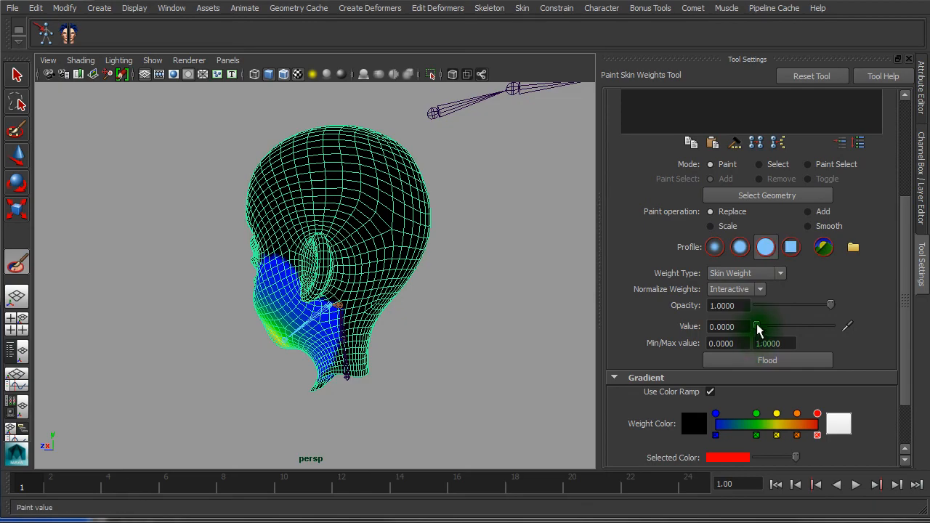
Paint full jaw weight at value 1.0 with Replace down the centre of the chin
alt+drag(420, 324, 574, 324)
alt+right_drag(457, 317, 561, 325)
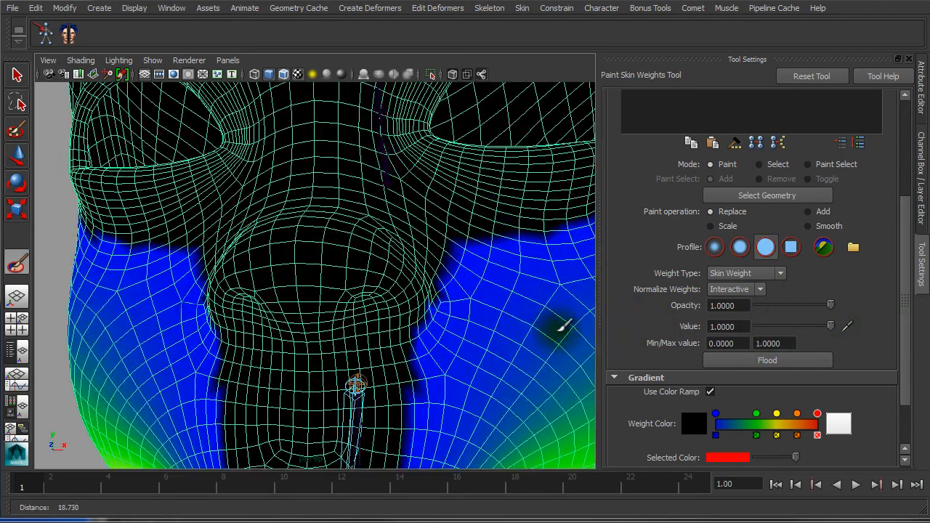
alt+drag(397, 311, 398, 261)
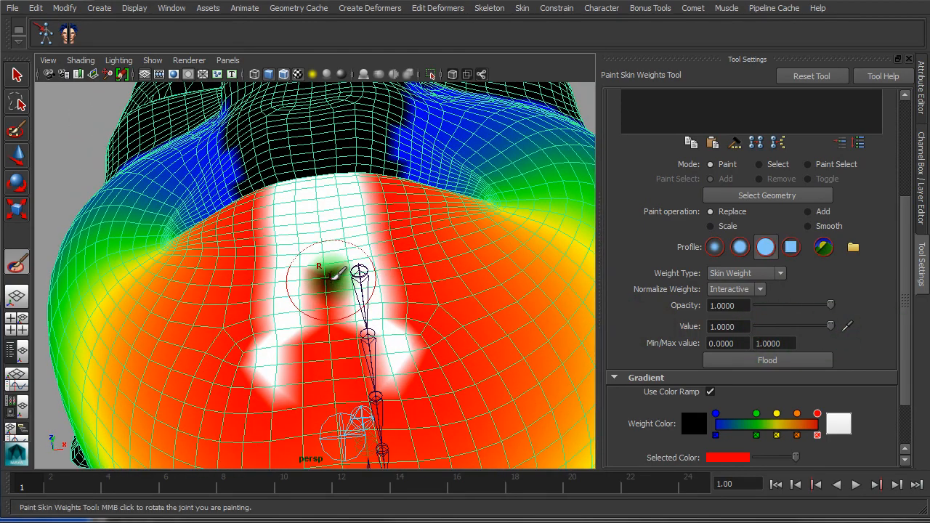
drag(331, 280, 331, 291)
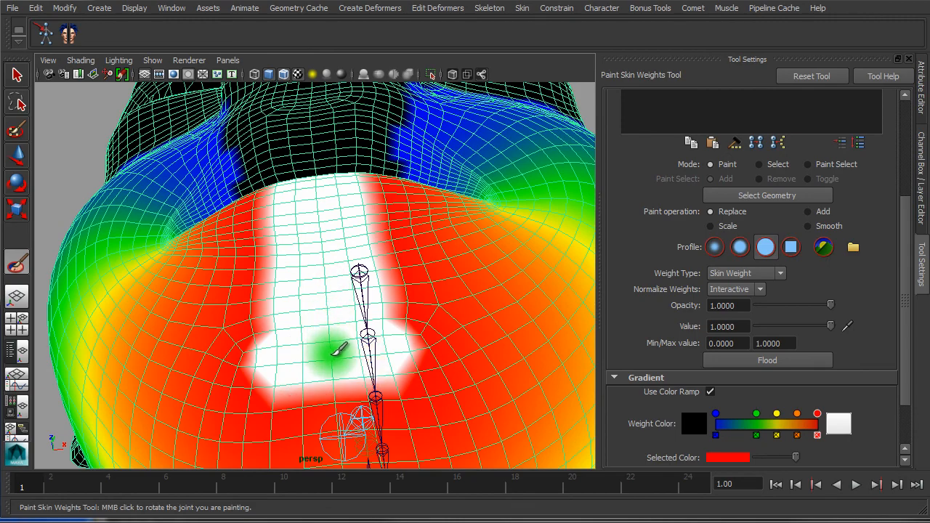
alt+right_drag(332, 355, 247, 336)
alt+drag(332, 343, 334, 320)
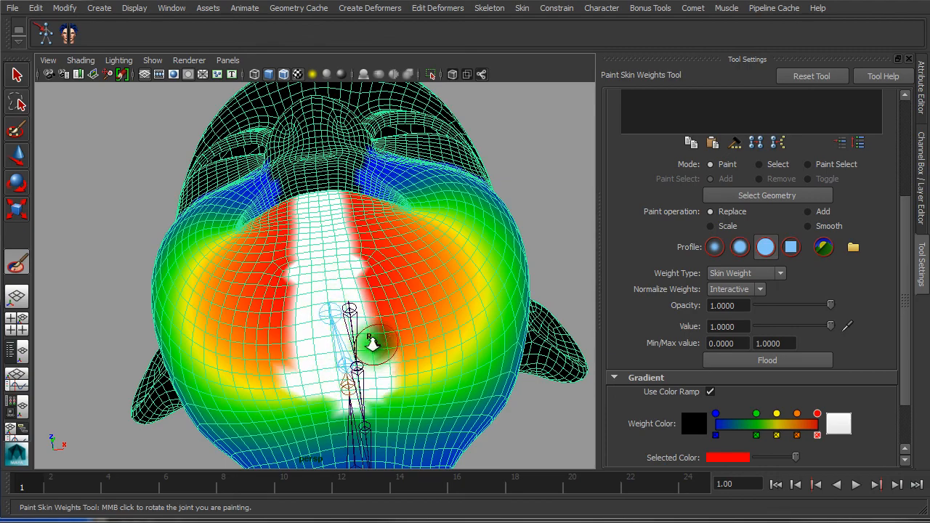
mouse_move(373, 344)
alt+mouse_down()
mouse_move(320, 362)
mouse_move(329, 359)
alt+mouse_up()
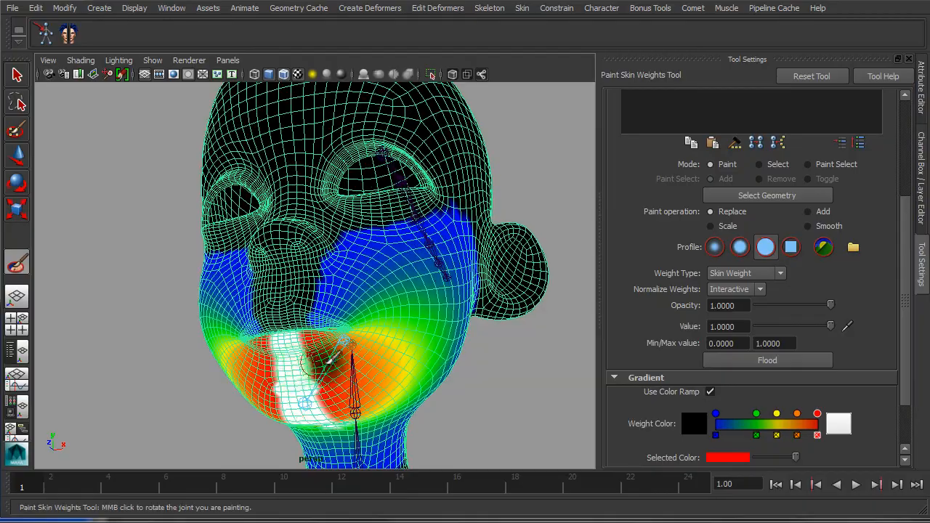
mouse_move(452, 311)
alt+mouse_down()
mouse_move(335, 316)
mouse_move(316, 308)
mouse_move(365, 281)
mouse_move(369, 307)
mouse_move(365, 261)
mouse_move(415, 308)
mouse_move(465, 392)
mouse_move(370, 388)
mouse_move(380, 337)
mouse_move(414, 353)
mouse_move(345, 333)
alt+mouse_up()
alt+drag(406, 342, 327, 412)
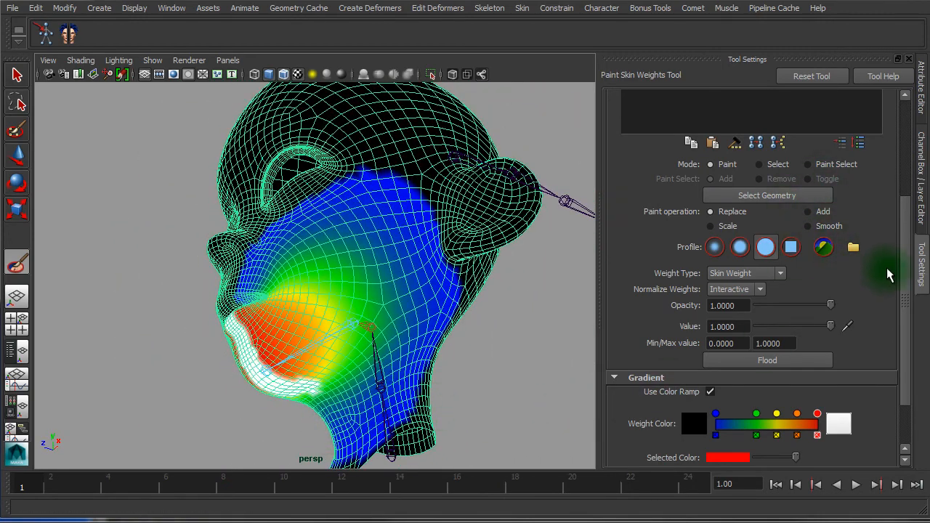
Scroll Tool Settings back to the top and select mia_head_c_IKj
drag(904, 275, 915, 128)
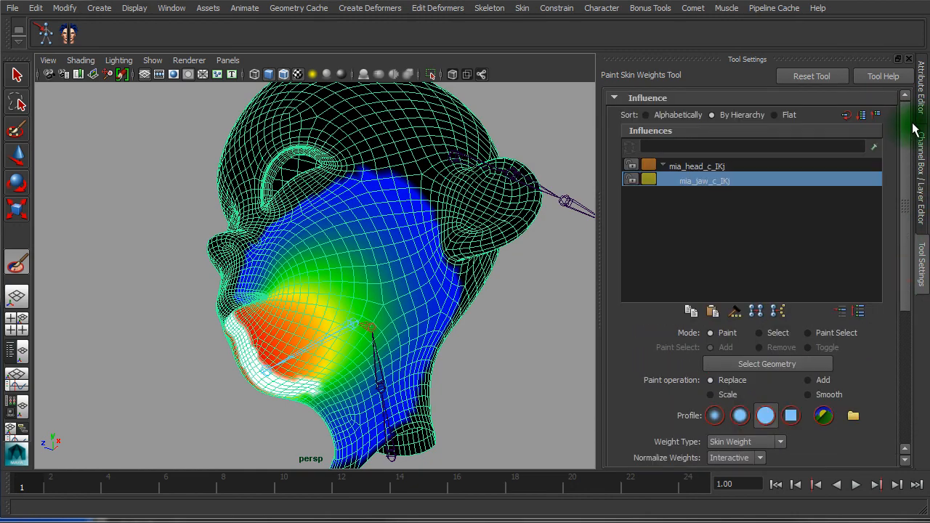
click(731, 166)
alt+drag(578, 436, 534, 385)
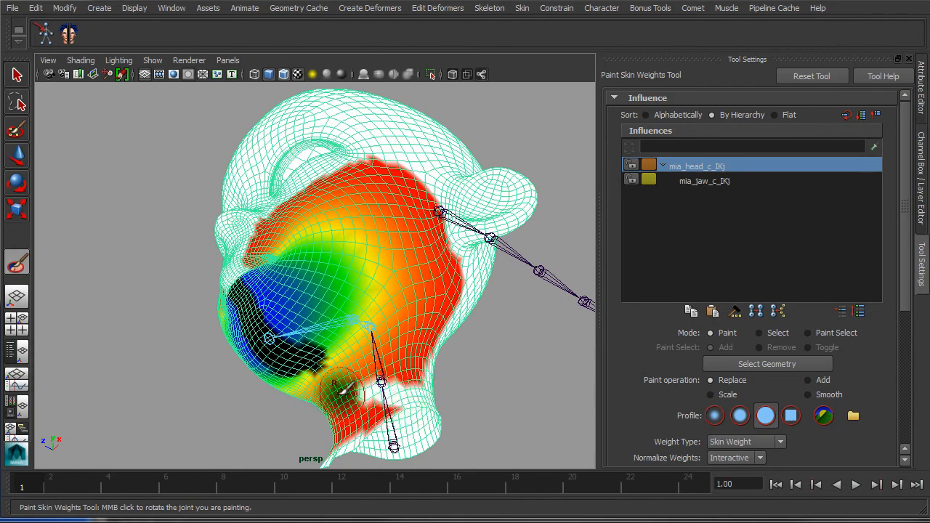
Paint the neck's red patches to full mia_head_c_IKj weight, using a smaller brush for the last patch
alt+right_drag(349, 393, 414, 396)
alt+middle_drag(398, 323, 393, 230)
alt+drag(390, 231, 412, 241)
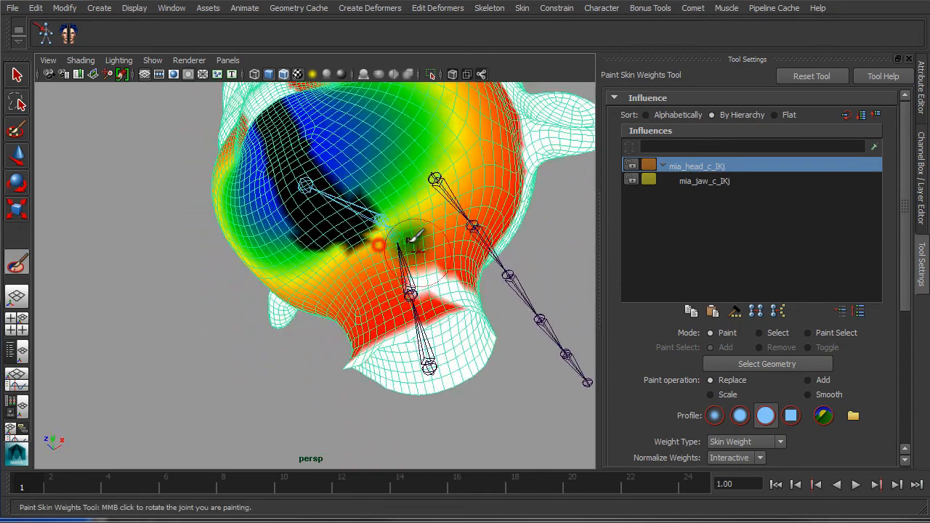
mouse_move(420, 327)
mouse_down()
mouse_move(398, 339)
mouse_move(422, 299)
mouse_move(383, 314)
mouse_move(339, 357)
mouse_up()
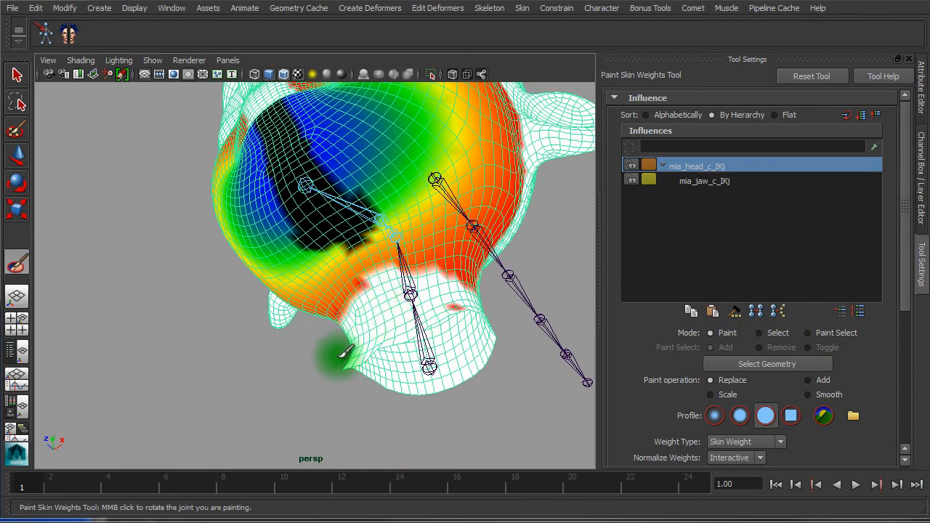
mouse_move(413, 316)
alt+mouse_down()
mouse_move(381, 316)
mouse_move(475, 311)
mouse_move(475, 303)
mouse_move(383, 295)
mouse_move(390, 334)
mouse_move(338, 358)
alt+mouse_up()
mouse_move(332, 363)
alt+right_down()
mouse_move(465, 365)
mouse_move(454, 366)
alt+right_up()
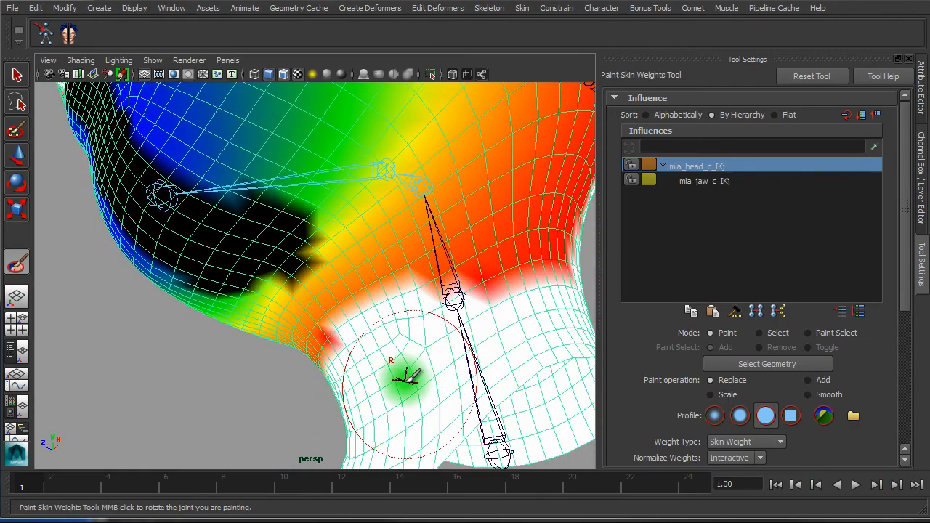
drag(404, 384, 369, 384)
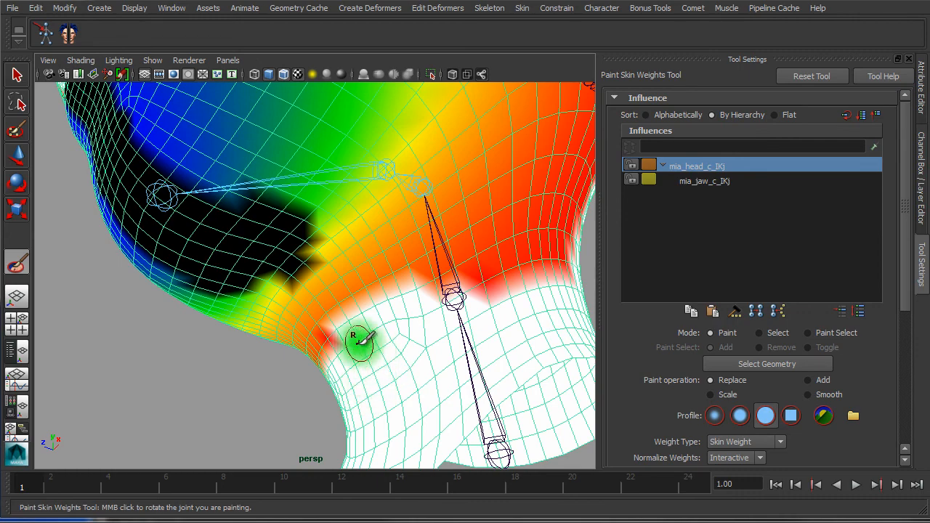
drag(346, 345, 324, 360)
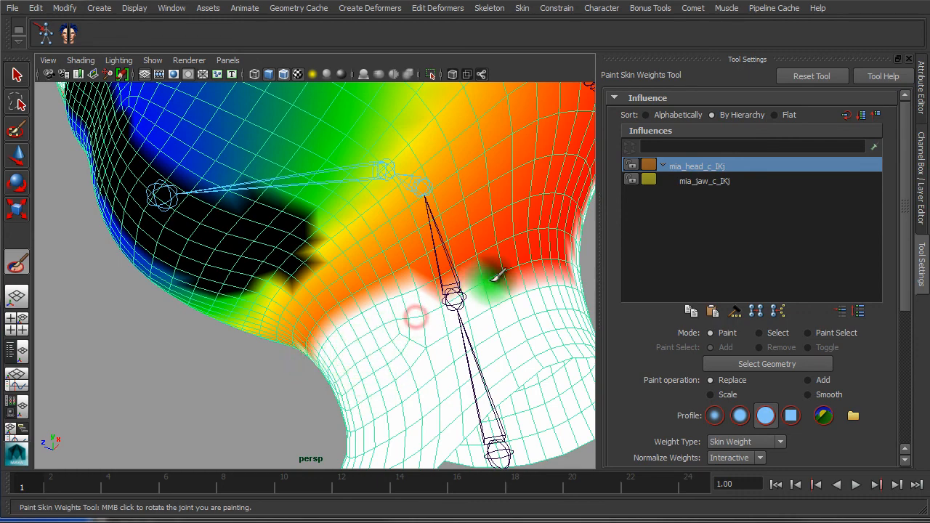
Orbit around the neck and jaw to check the weights, then play back with Alt+V
mouse_move(530, 332)
alt+mouse_down()
mouse_move(415, 367)
mouse_move(322, 320)
alt+mouse_up()
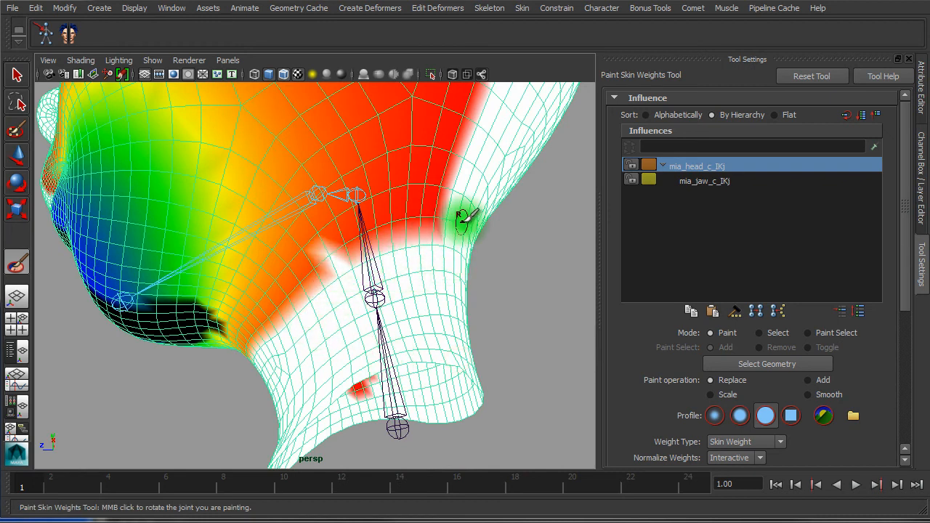
mouse_move(348, 245)
alt+mouse_down()
mouse_move(391, 276)
mouse_move(445, 280)
alt+mouse_up()
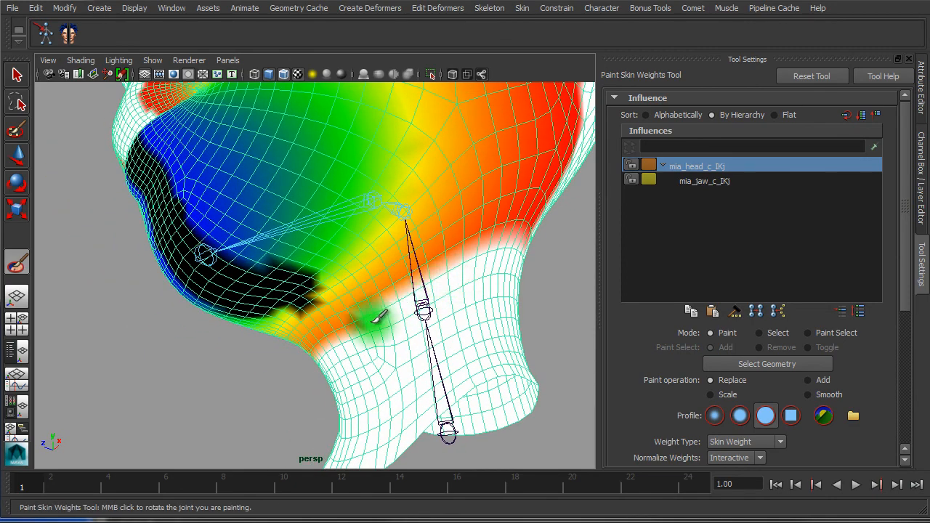
mouse_move(317, 363)
alt+mouse_down()
mouse_move(484, 349)
mouse_move(461, 357)
mouse_move(412, 235)
mouse_move(354, 378)
mouse_move(384, 394)
mouse_move(442, 344)
mouse_move(202, 453)
alt+mouse_up()
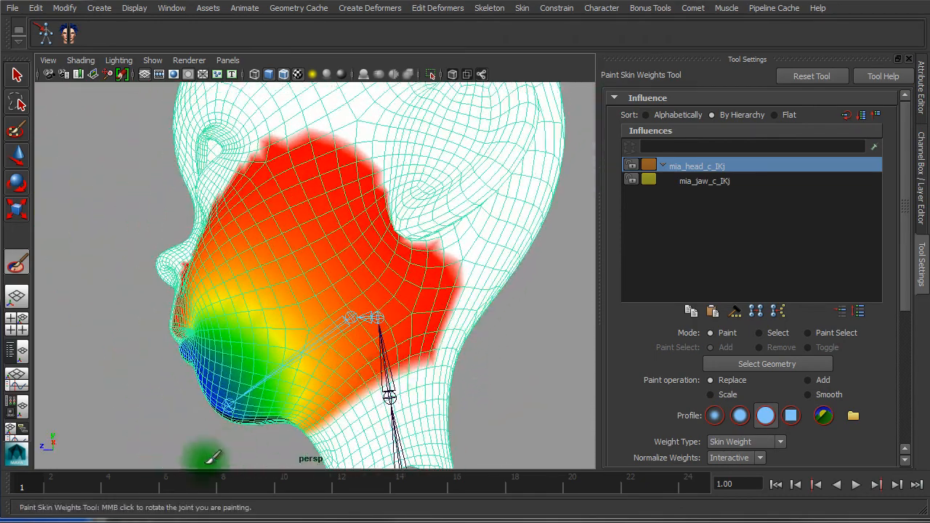
key(alt+v)
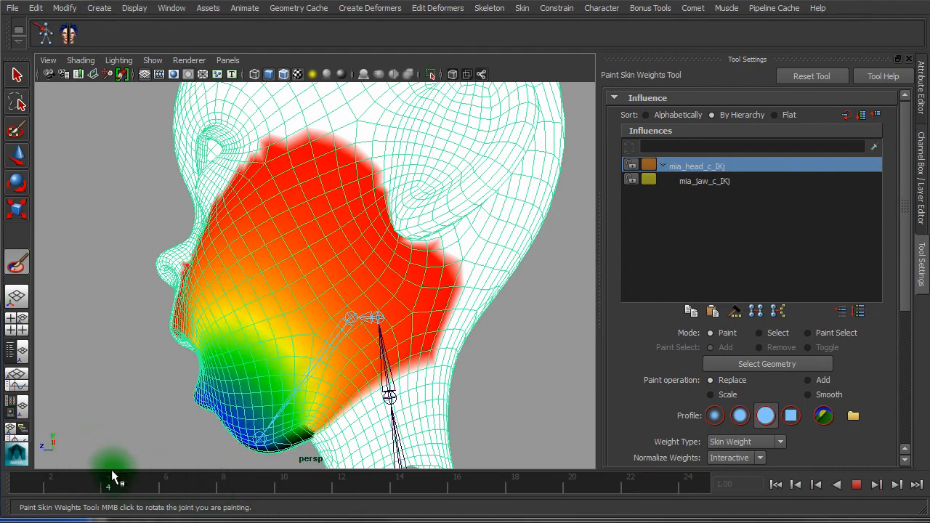
Scrub the time slider back and forth to watch the jaw close and reopen
drag(333, 479, 139, 466)
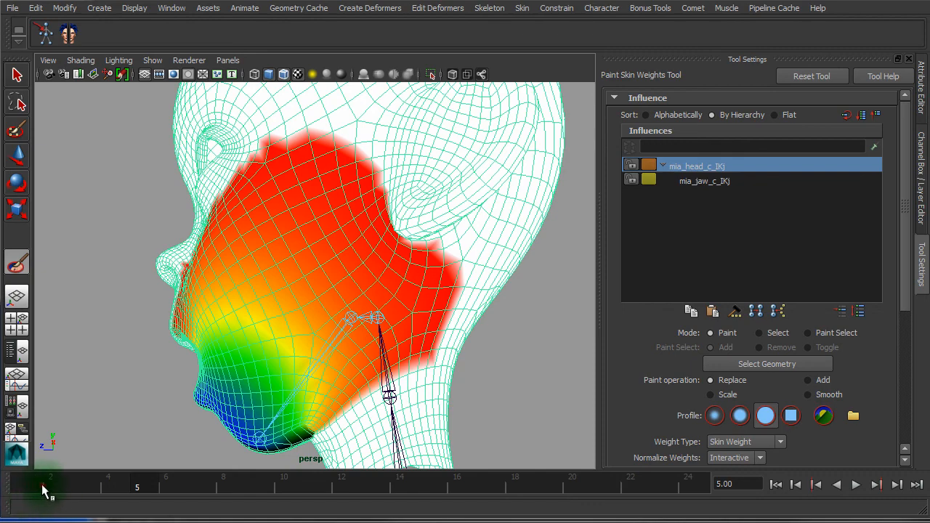
mouse_move(42, 485)
mouse_down()
mouse_move(91, 481)
mouse_move(77, 485)
mouse_move(207, 506)
mouse_move(26, 483)
mouse_up()
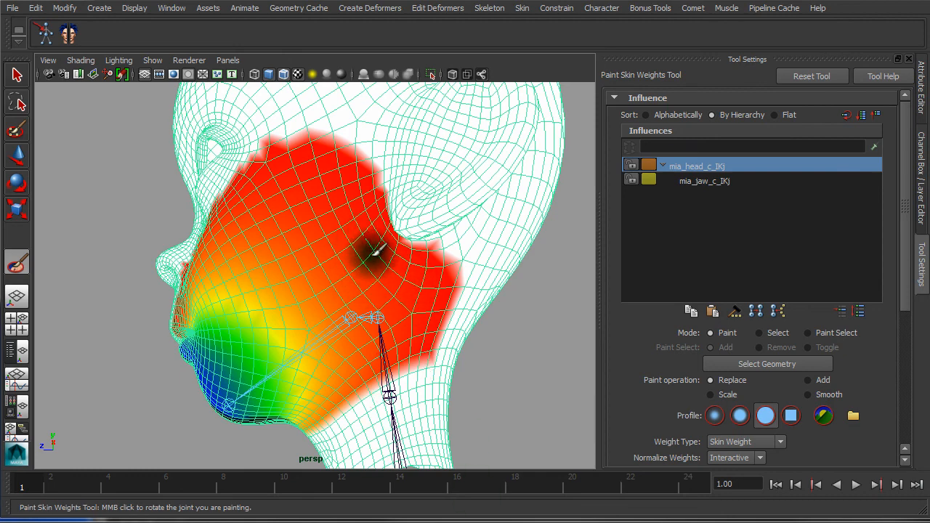
Paint full head weight over the neck and jaw edge, then orbit to the front of the face
click(407, 395)
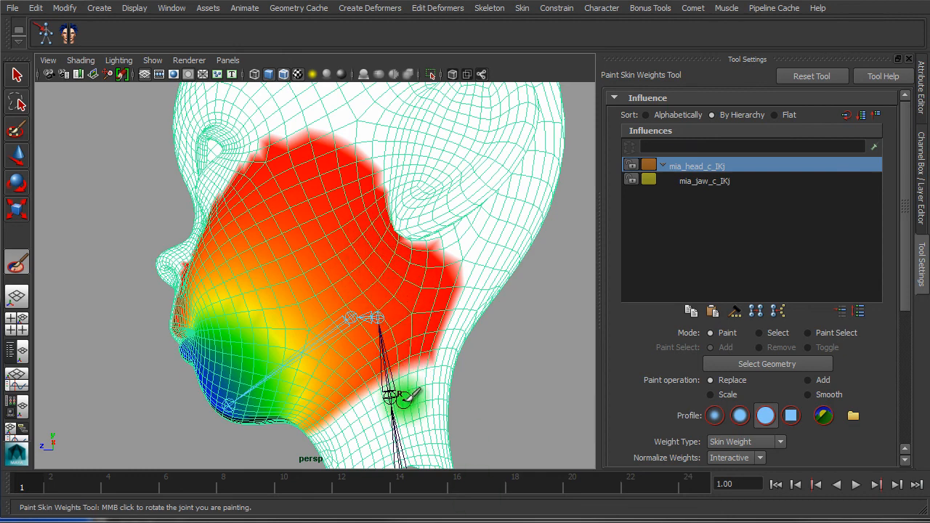
alt+drag(405, 396, 415, 390)
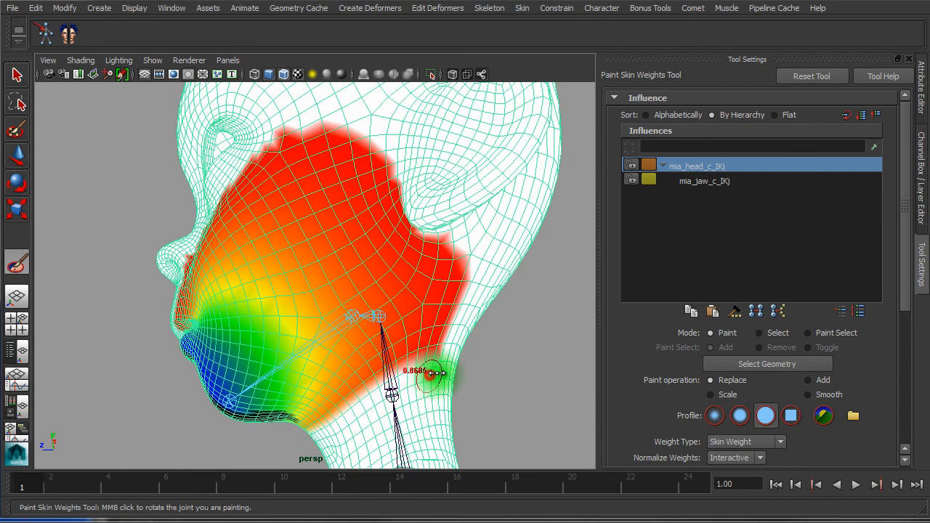
mouse_move(445, 373)
mouse_down()
mouse_move(430, 366)
mouse_move(480, 272)
mouse_move(456, 306)
mouse_move(447, 298)
mouse_move(468, 271)
mouse_move(450, 289)
mouse_up()
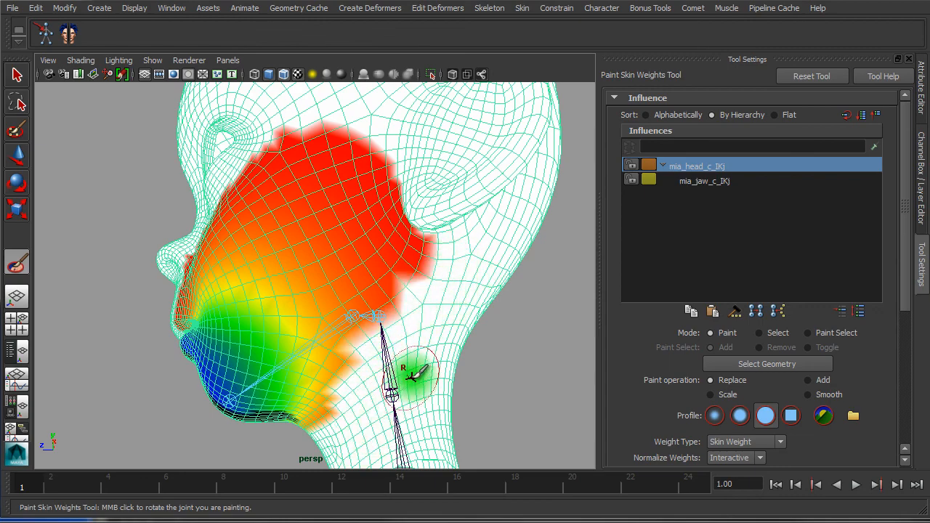
mouse_move(415, 374)
alt+mouse_down()
mouse_move(436, 358)
mouse_move(467, 362)
alt+mouse_up()
alt+drag(390, 129, 433, 141)
alt+drag(443, 194, 493, 190)
alt+right_drag(415, 319, 469, 323)
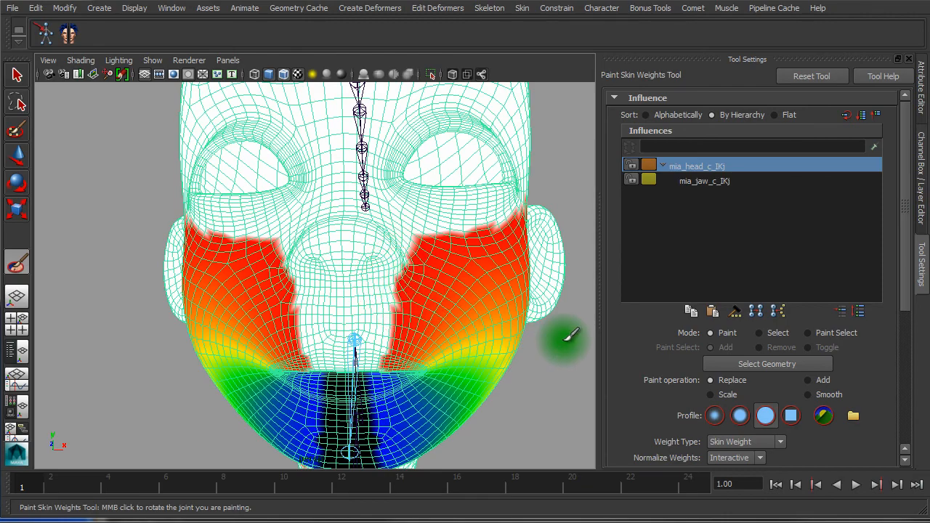
Compare the mia_jaw_c_IKj and mia_head_c_IKj weight maps, ending on the head joint
click(704, 183)
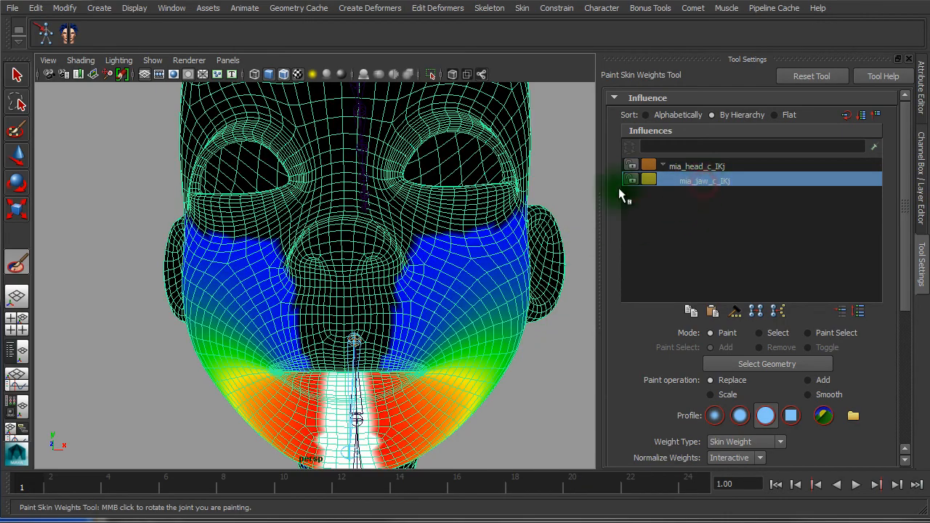
click(696, 167)
alt+right_drag(537, 320, 448, 308)
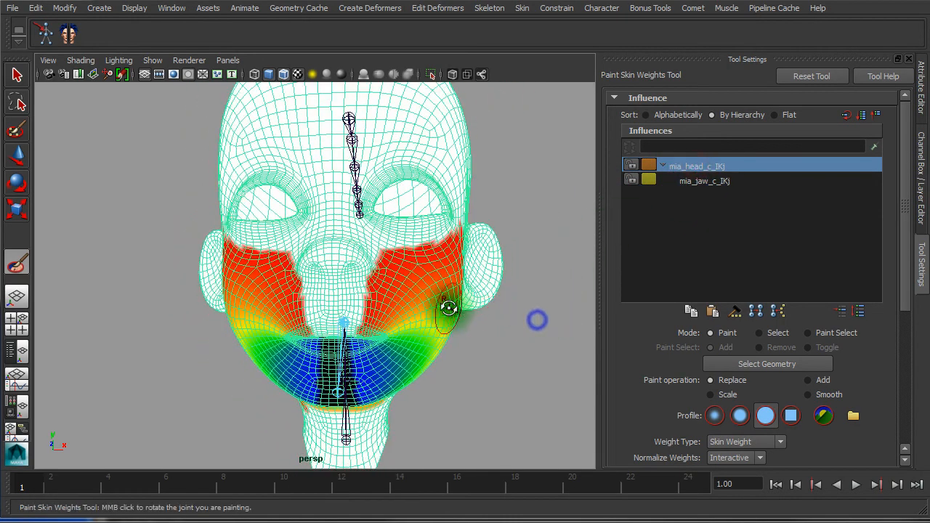
alt+drag(449, 308, 366, 293)
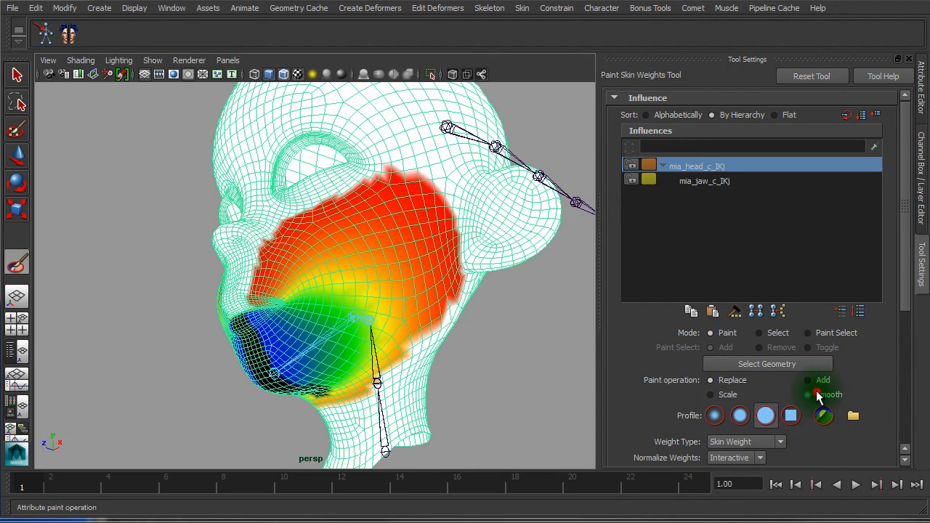
Switch the paint operation to Smooth and flood the head weights three times
drag(905, 279, 904, 331)
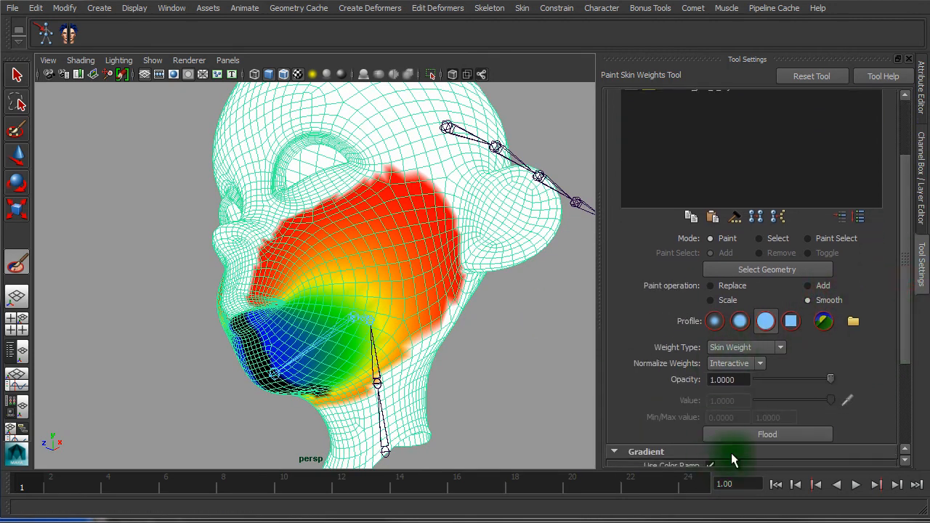
click(733, 431)
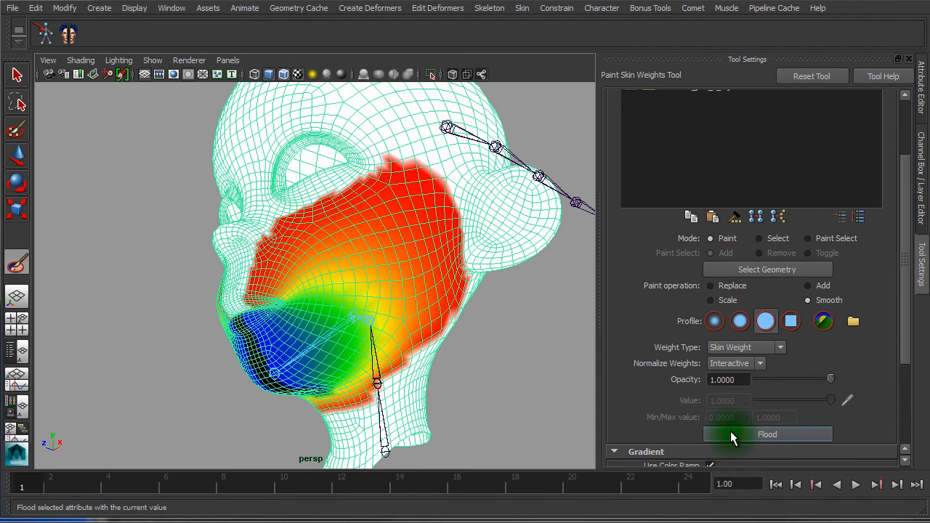
click(731, 432)
click(731, 436)
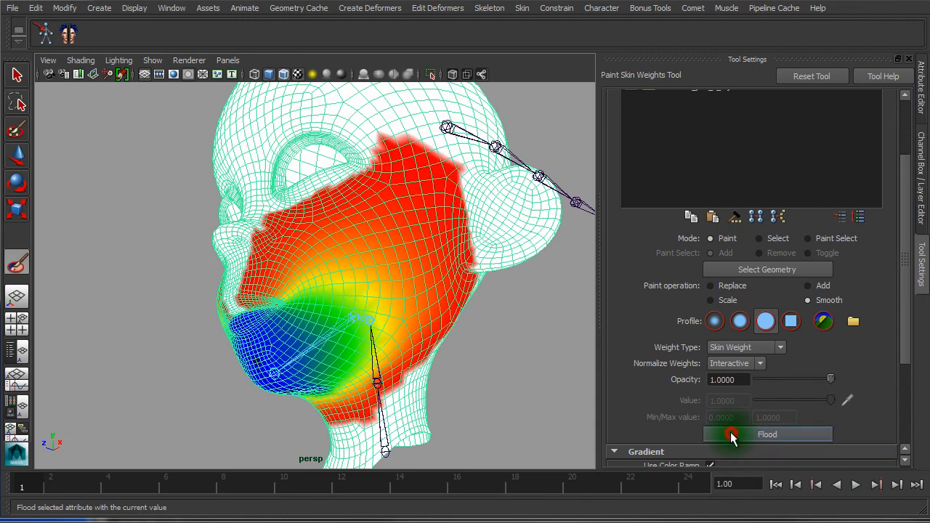
alt+drag(456, 357, 395, 346)
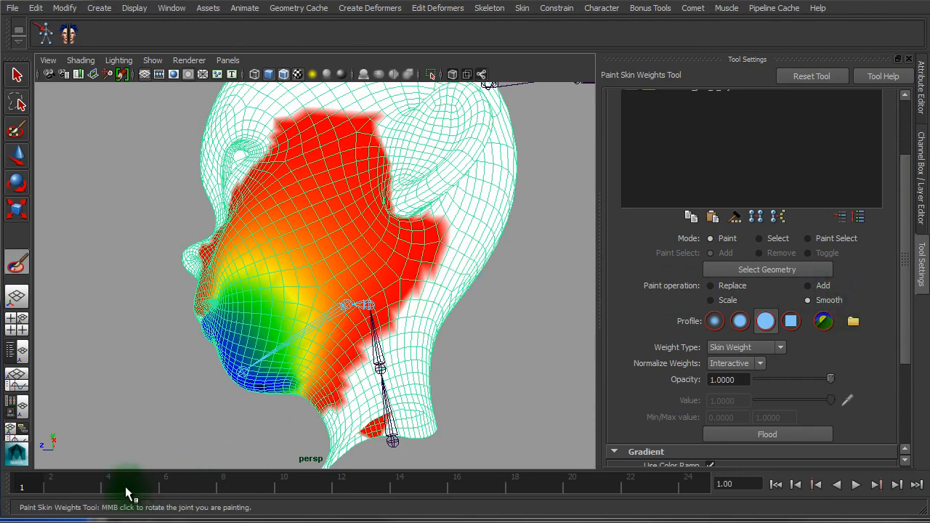
Play and scrub the animation to frame 5, inspecting the jaw deformation from the front
key(alt+v)
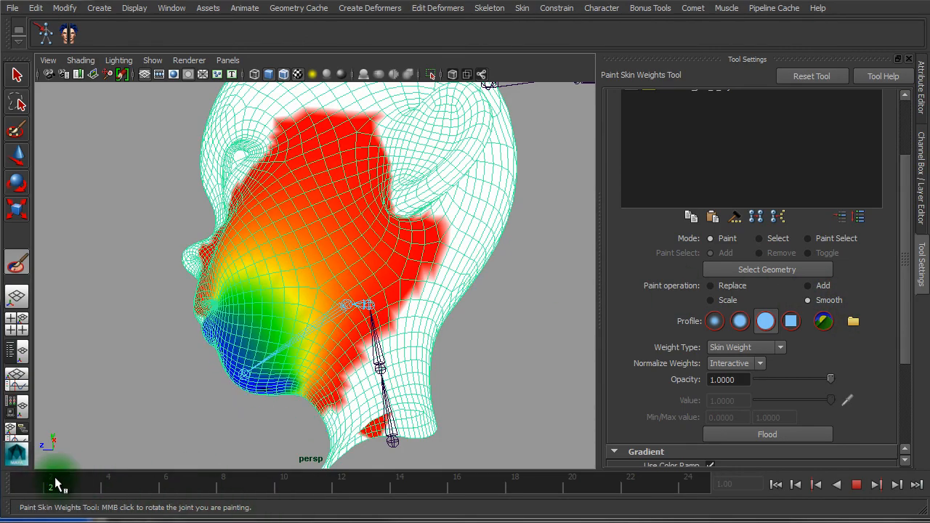
drag(56, 479, 148, 483)
alt+drag(181, 317, 312, 322)
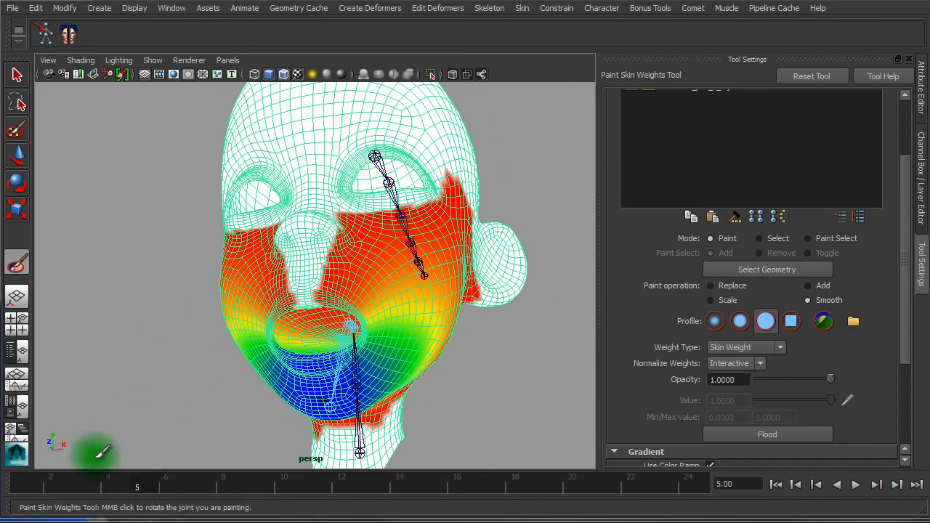
key(alt+v)
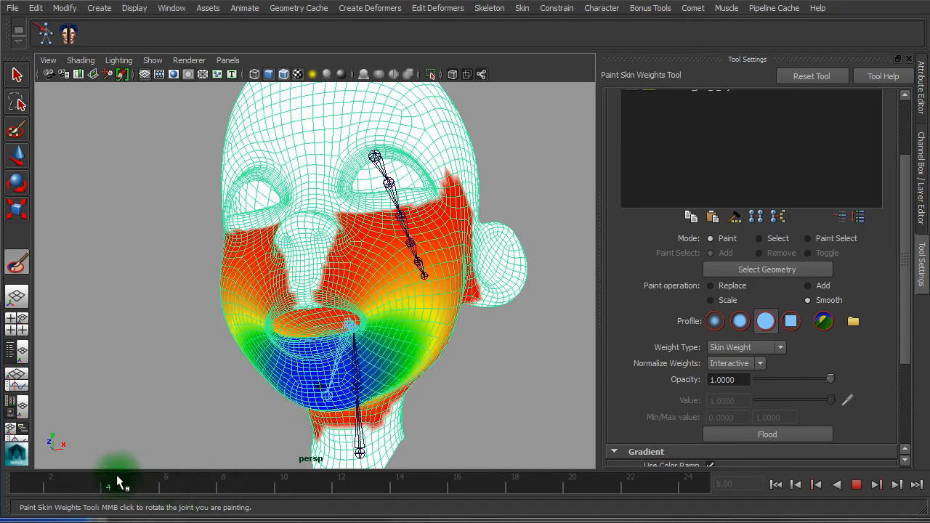
key(alt+v)
alt+drag(396, 392, 349, 393)
alt+right_drag(401, 333, 515, 352)
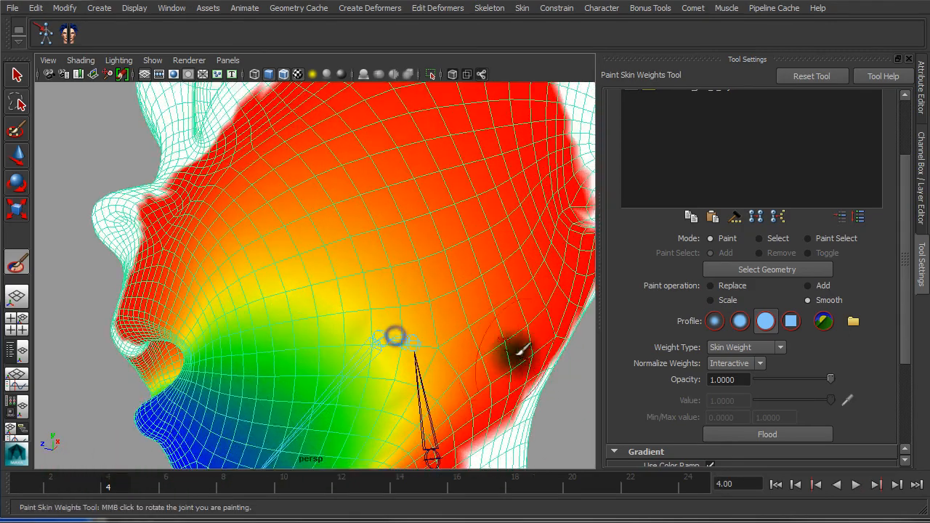
alt+middle_drag(490, 354, 208, 340)
alt+drag(210, 322, 236, 378)
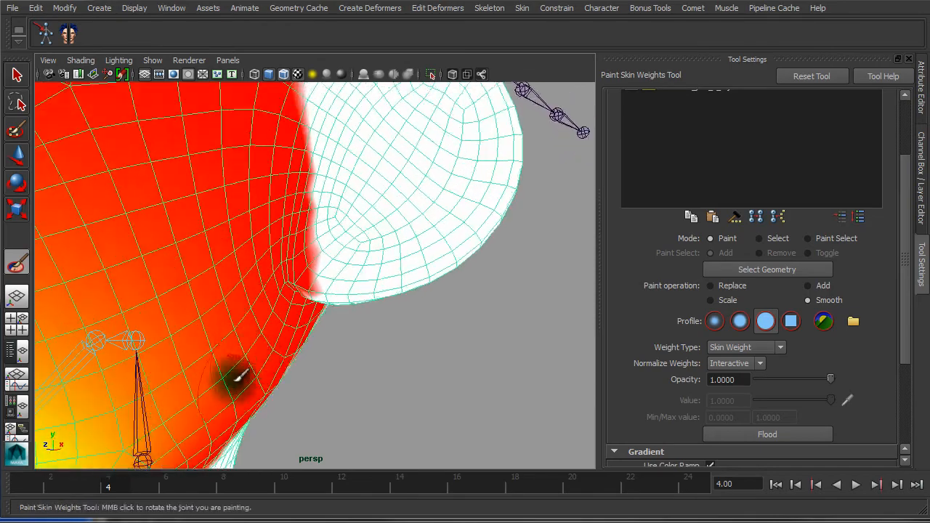
Replay the animation while checking the jaw from the side, stopping back at frame 1
key(alt+v)
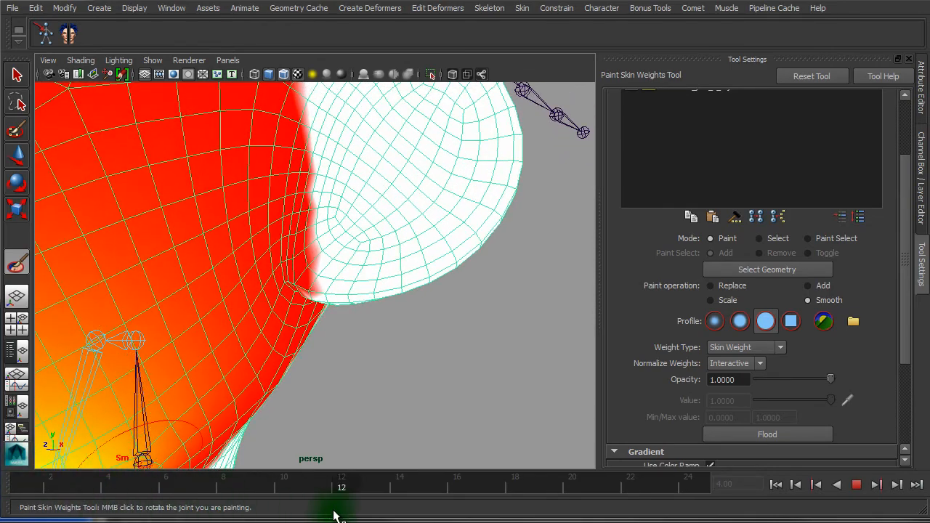
key(alt+v)
alt+right_drag(318, 420, 164, 403)
alt+drag(299, 382, 138, 352)
alt+drag(279, 354, 285, 349)
alt+right_drag(284, 349, 480, 387)
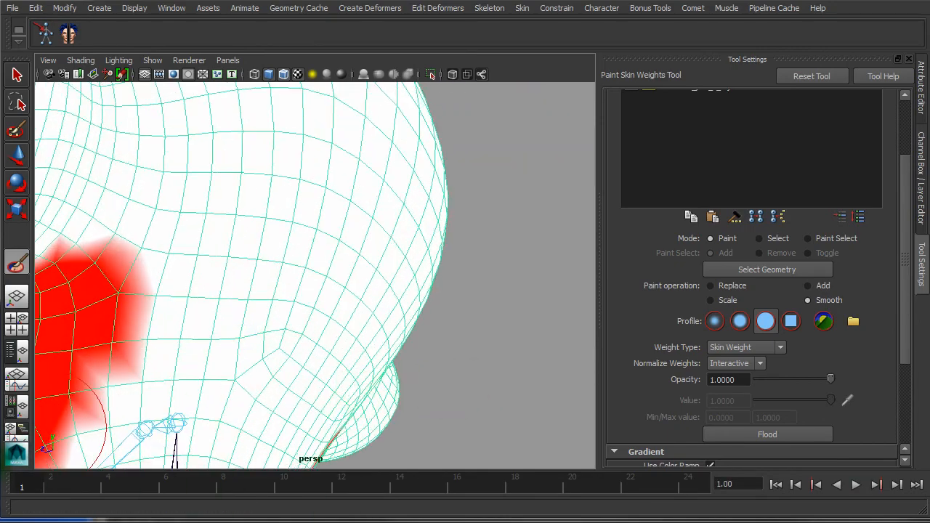
click(48, 487)
key(alt+v)
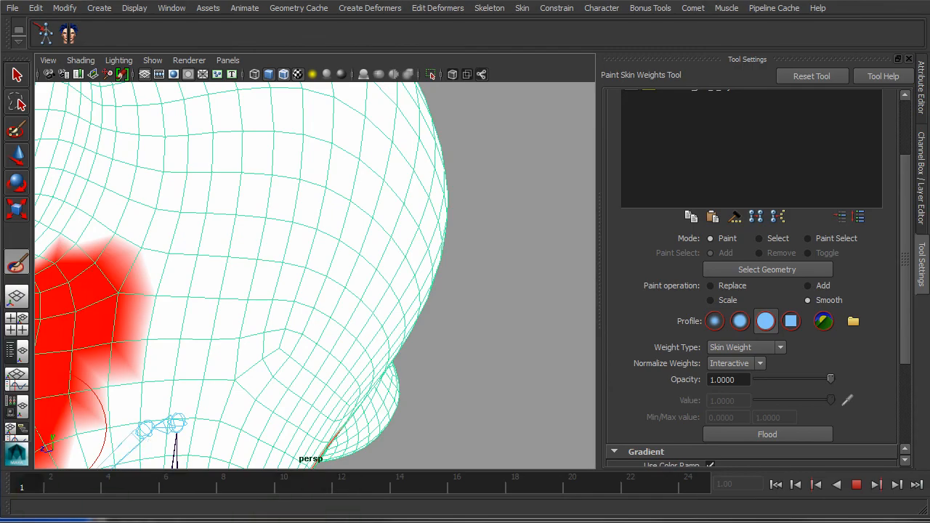
click(39, 494)
alt+right_drag(322, 400, 221, 382)
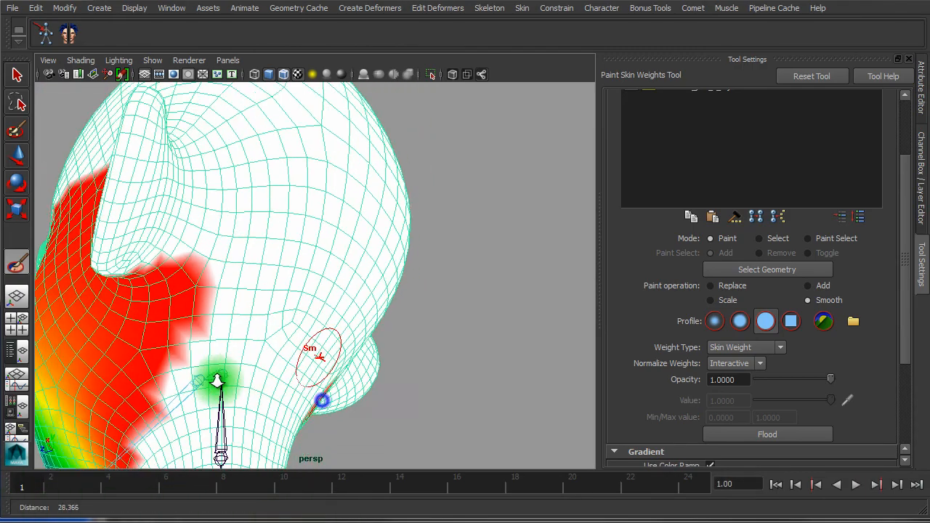
alt+drag(206, 359, 405, 315)
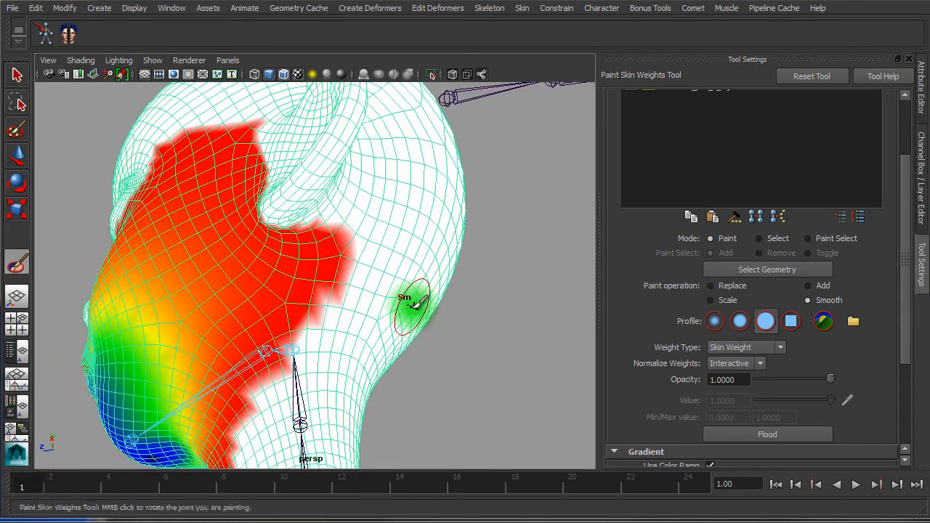
drag(906, 269, 861, 349)
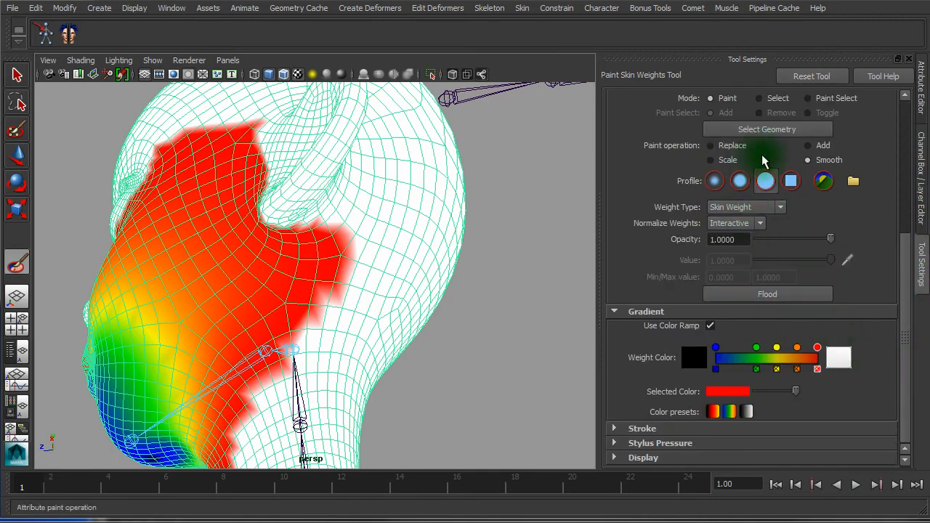
Paint full head-joint weight (Replace, value 1.0) behind the jaw near the neck joint
click(710, 146)
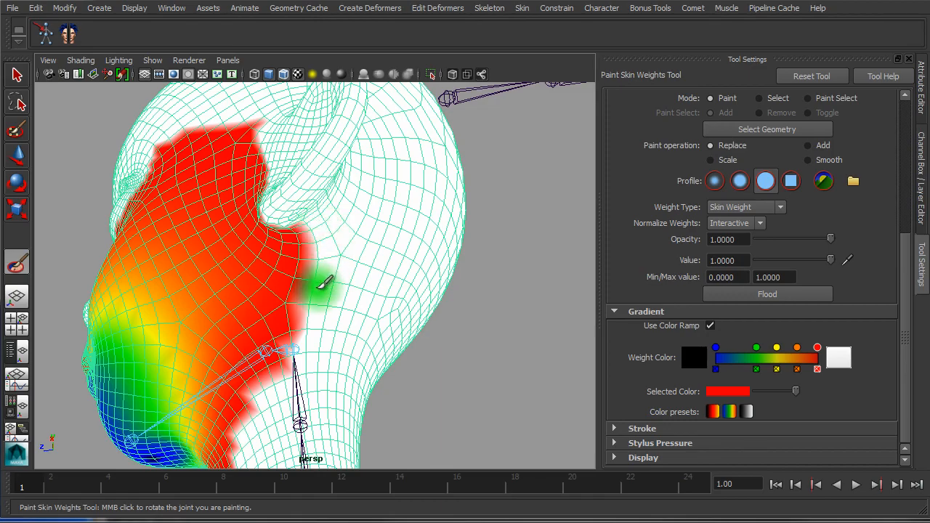
mouse_move(347, 405)
alt+mouse_down()
mouse_move(380, 397)
mouse_move(312, 405)
mouse_move(308, 426)
alt+mouse_up()
mouse_move(307, 426)
alt+right_down()
mouse_move(335, 416)
mouse_move(282, 415)
alt+right_up()
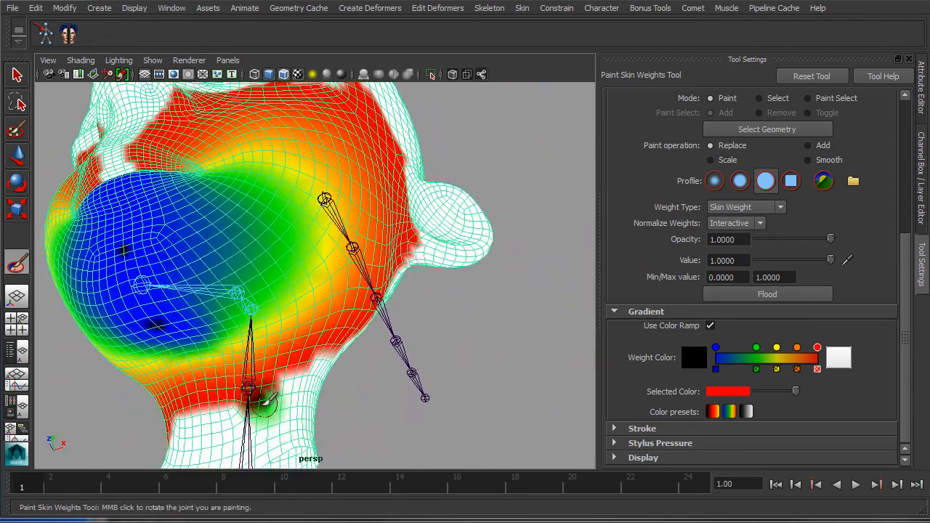
Orbit around the head to check the painted weights, then return to the Move Tool
mouse_move(267, 400)
alt+mouse_down()
mouse_move(276, 418)
mouse_move(269, 382)
alt+mouse_up()
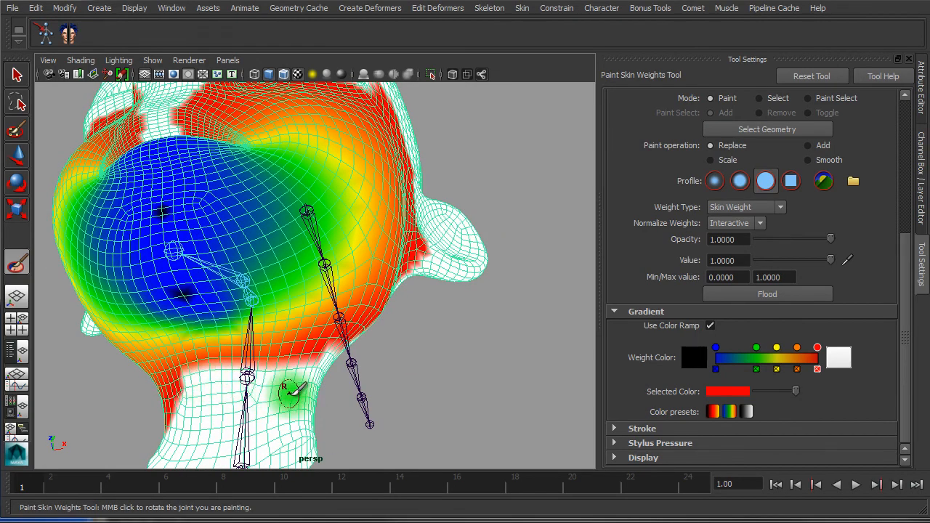
alt+drag(290, 388, 171, 385)
alt+drag(250, 382, 441, 407)
scroll(436, 407, down, 5)
key(w)
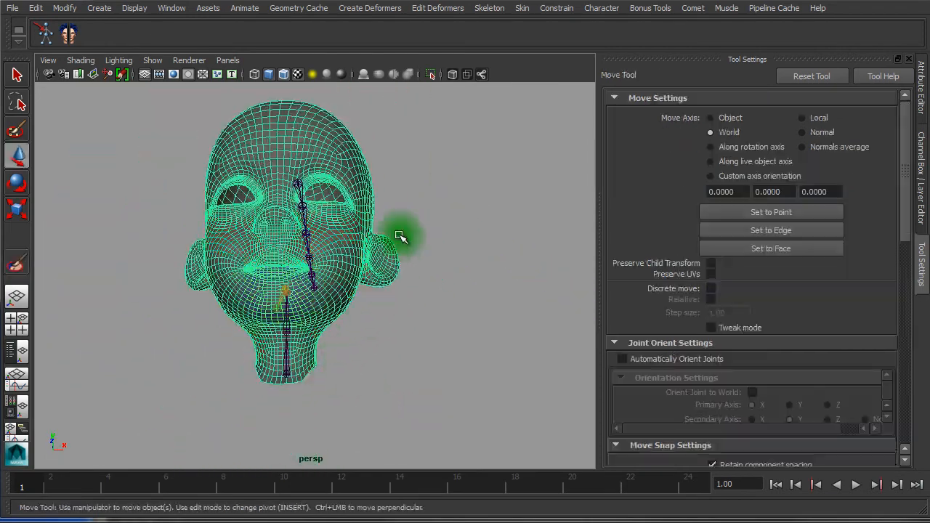
alt+drag(369, 223, 356, 238)
click(412, 156)
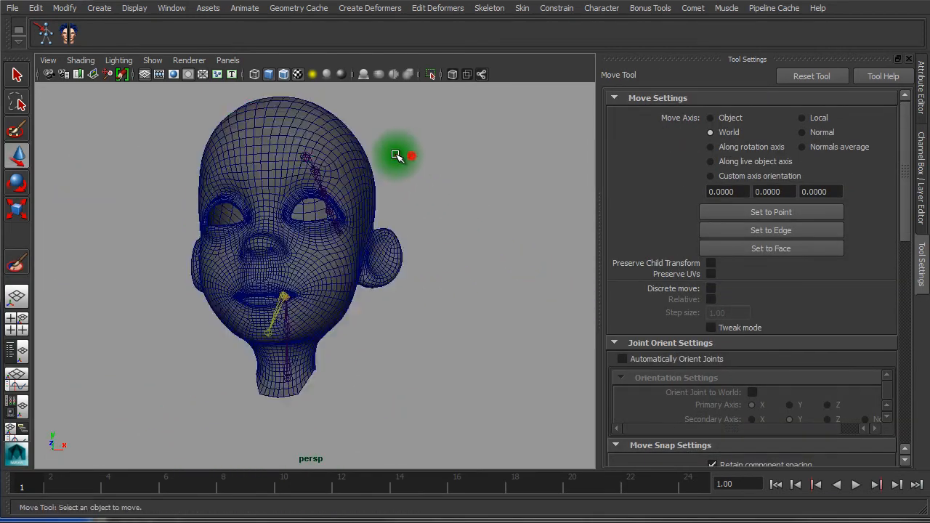
click(272, 143)
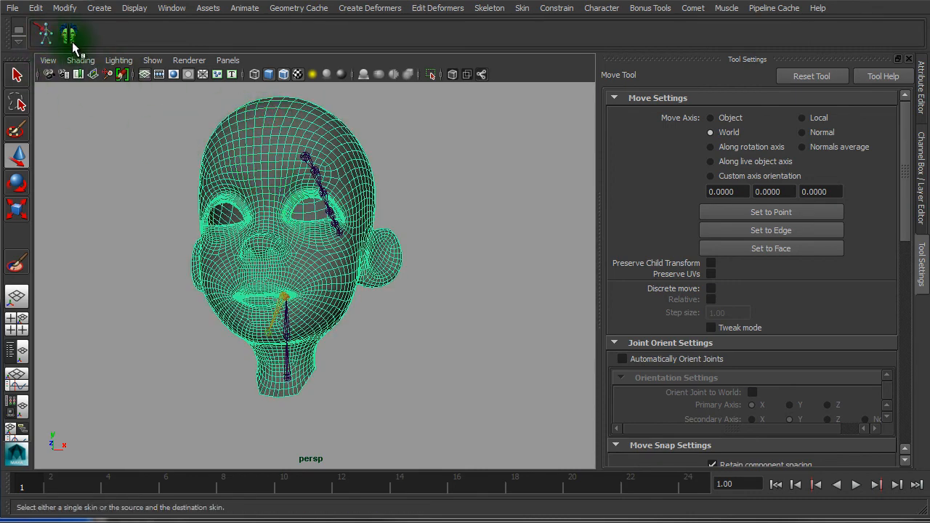
drag(45, 479, 202, 498)
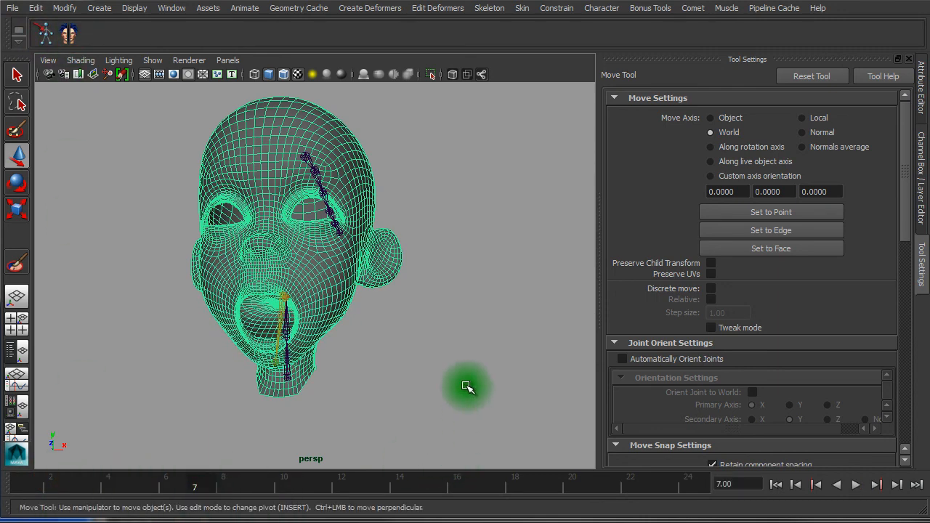
alt+drag(466, 384, 473, 378)
click(445, 356)
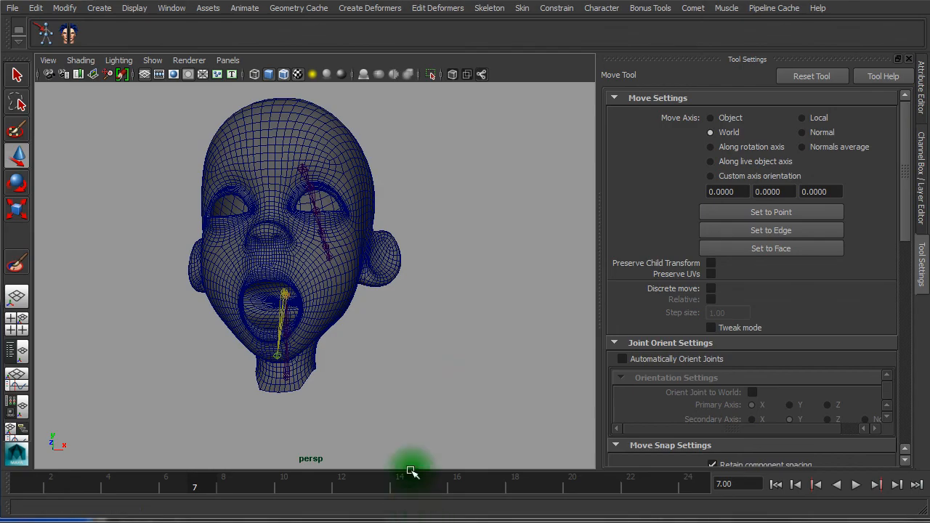
alt+right_drag(386, 345, 537, 356)
alt+middle_drag(508, 304, 577, 355)
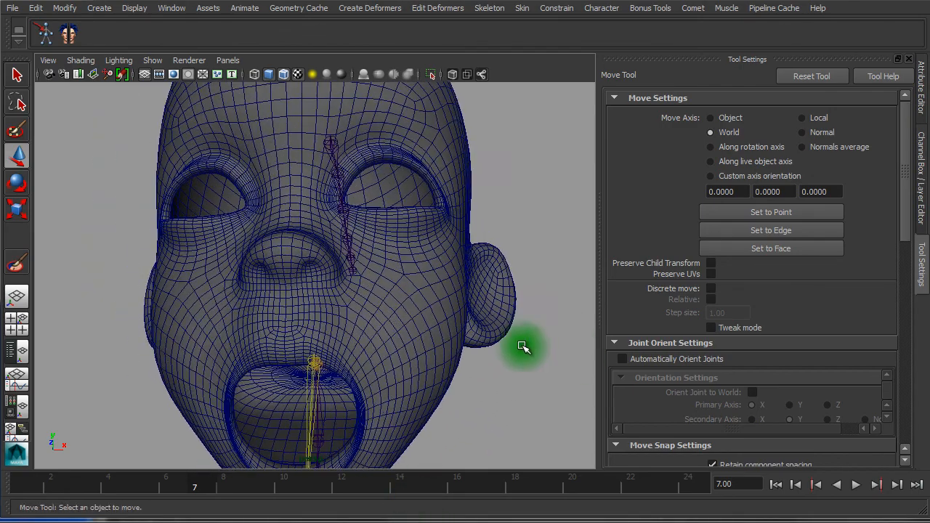
alt+right_drag(523, 347, 405, 326)
alt+drag(405, 326, 382, 319)
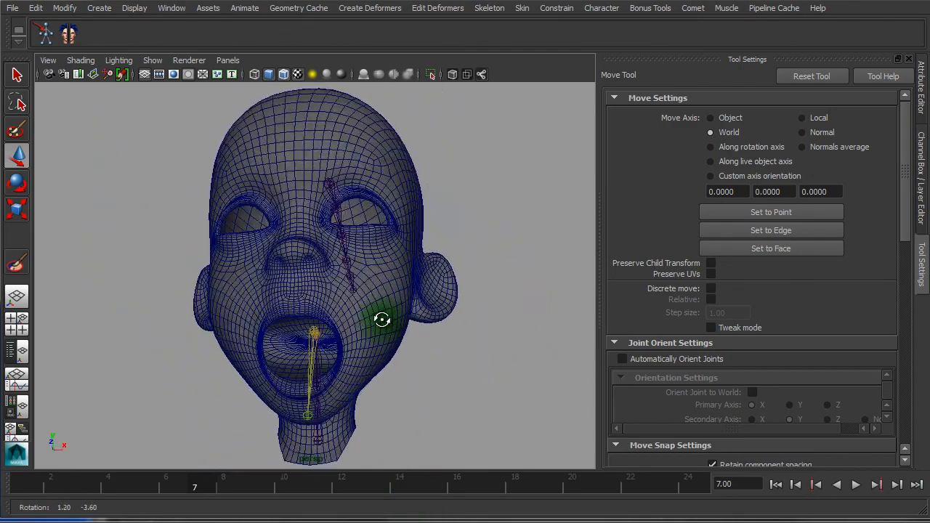
drag(168, 482, 314, 507)
drag(187, 491, 141, 476)
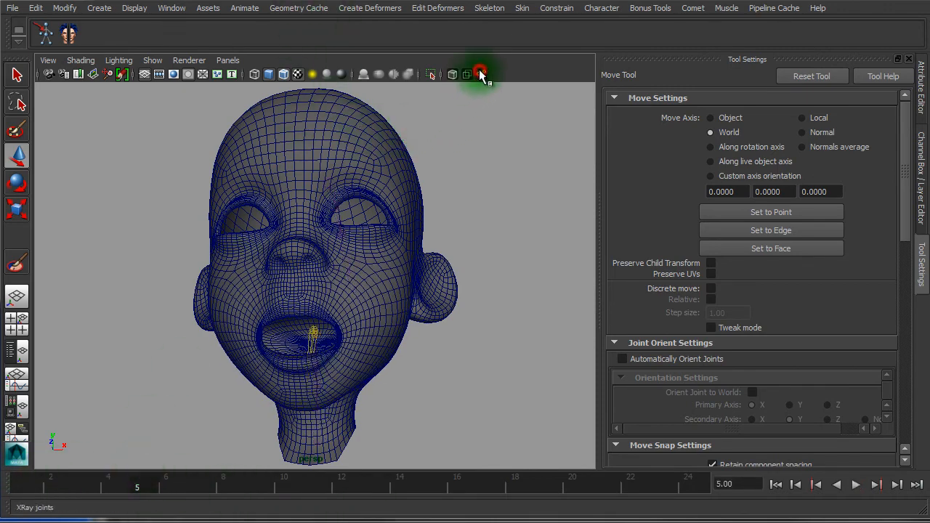
alt+drag(382, 202, 390, 204)
alt+right_drag(322, 226, 488, 262)
alt+drag(335, 326, 269, 276)
drag(172, 482, 83, 501)
alt+right_drag(513, 393, 405, 382)
alt+drag(399, 375, 370, 388)
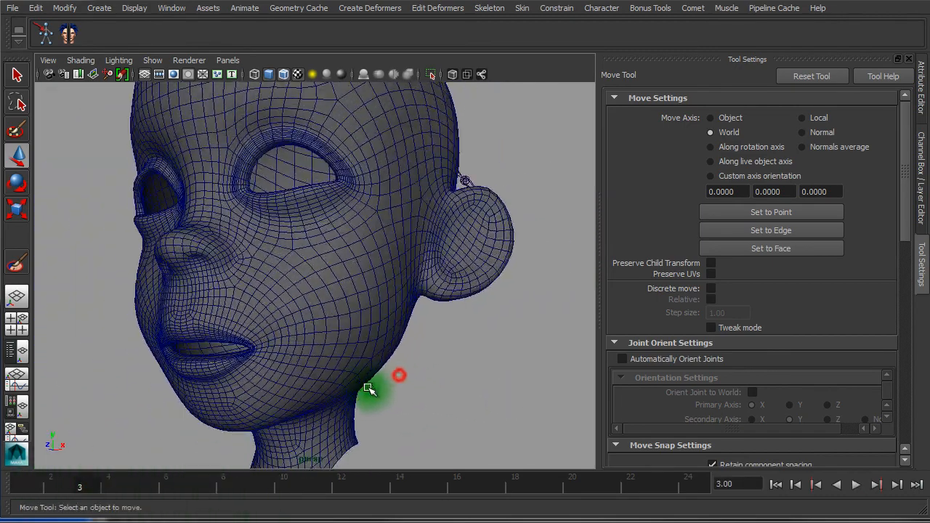
drag(129, 471, 341, 485)
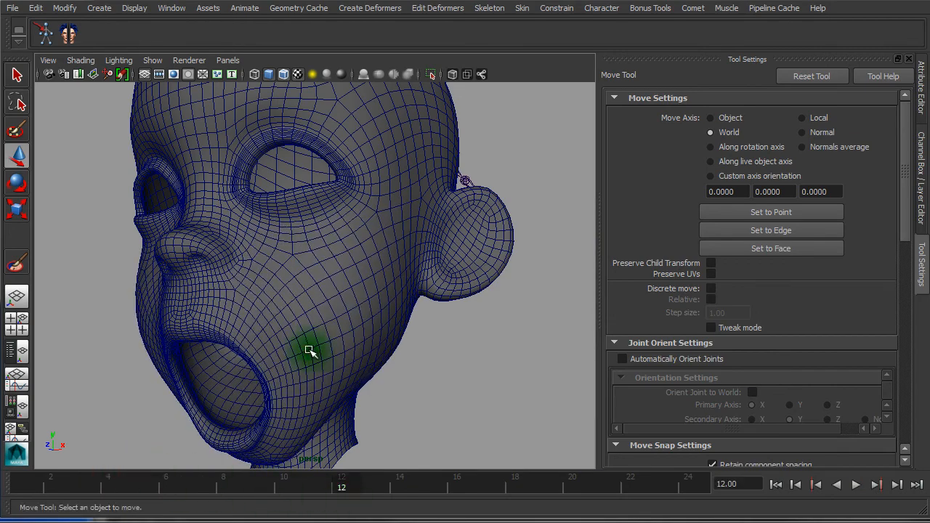
alt+right_drag(308, 348, 236, 404)
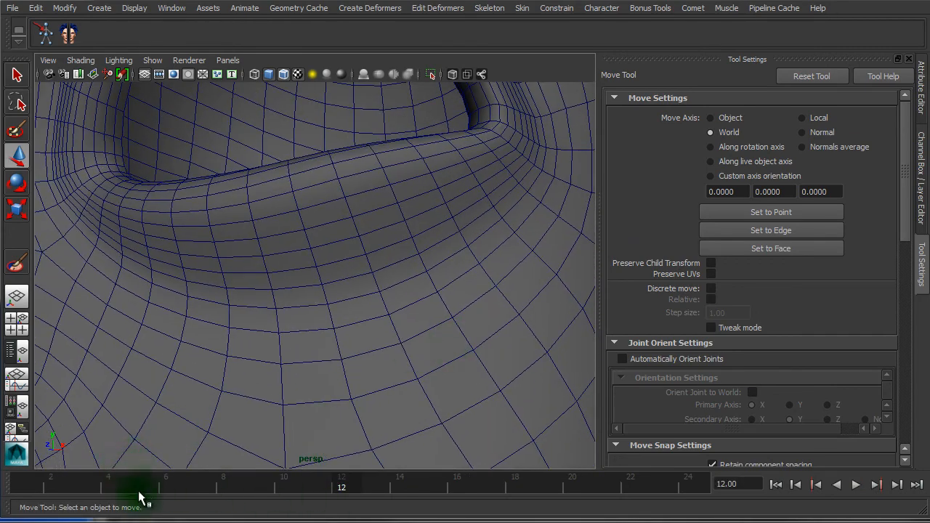
key(alt+v)
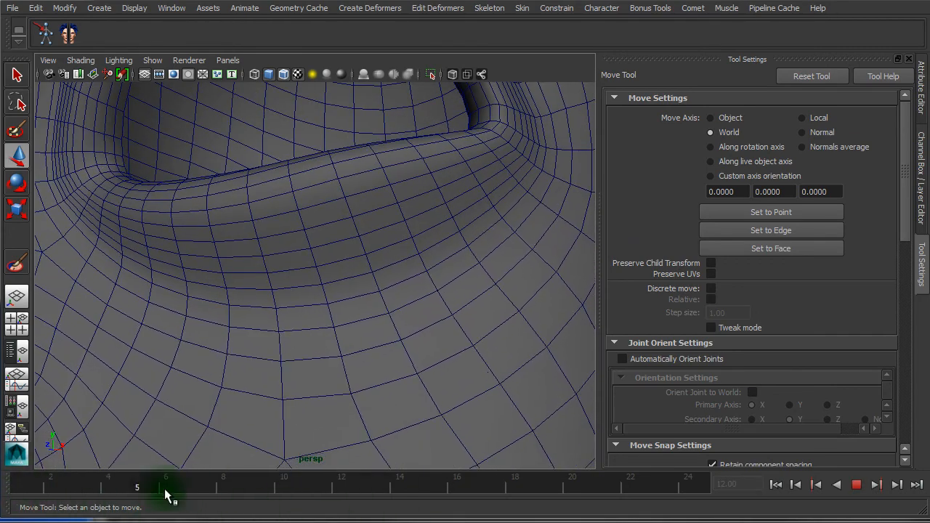
alt+right_drag(385, 351, 280, 478)
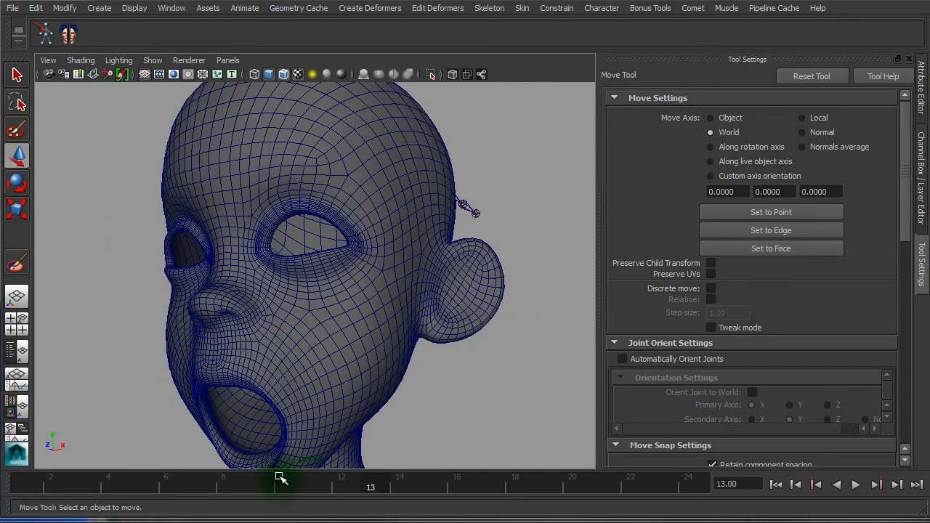
key(alt+v)
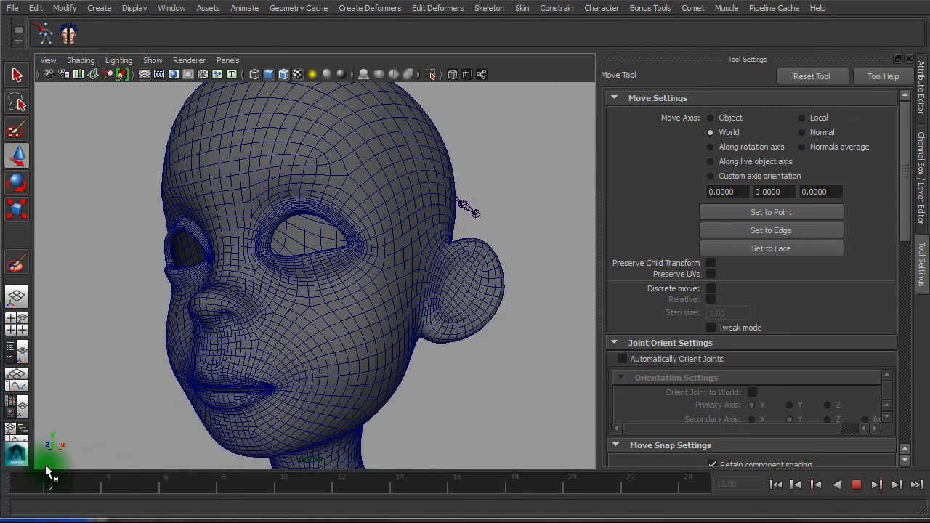
key(alt+v)
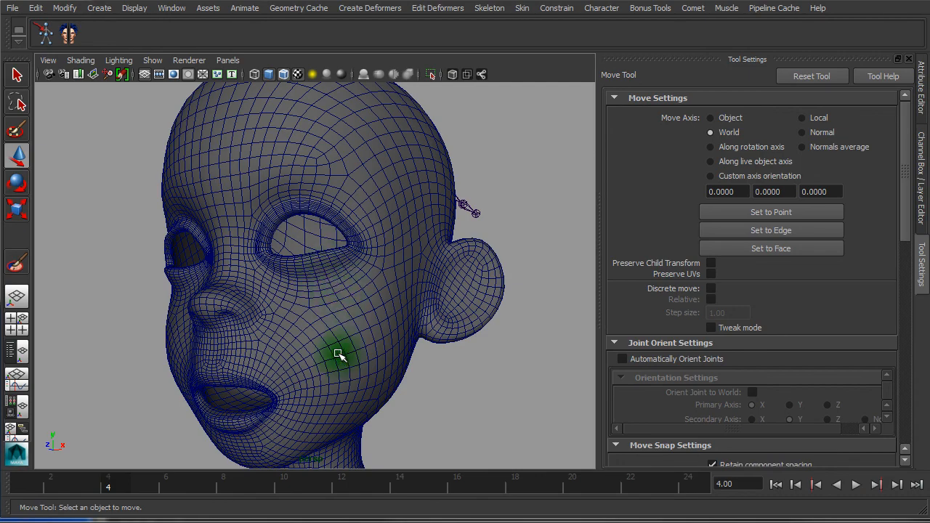
alt+drag(338, 355, 245, 371)
key(alt+v)
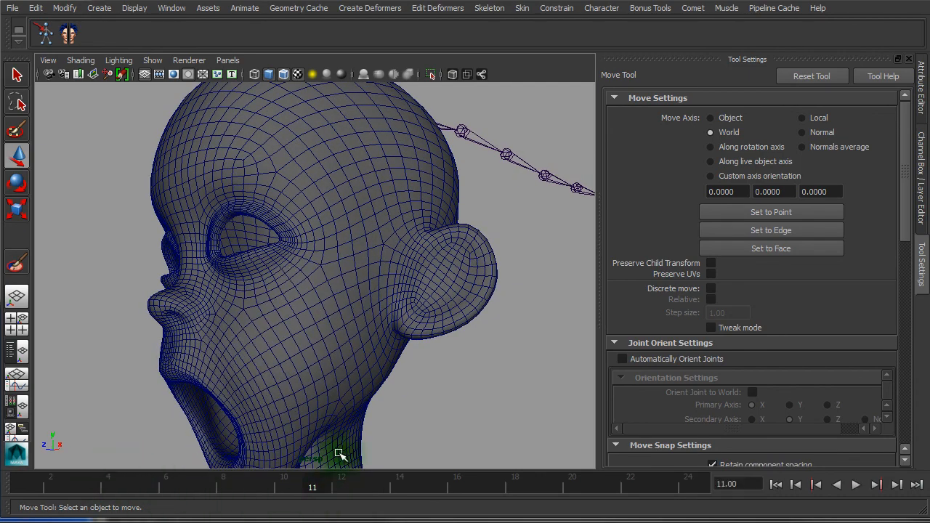
key(alt+v)
alt+drag(356, 338, 324, 339)
key(alt+v)
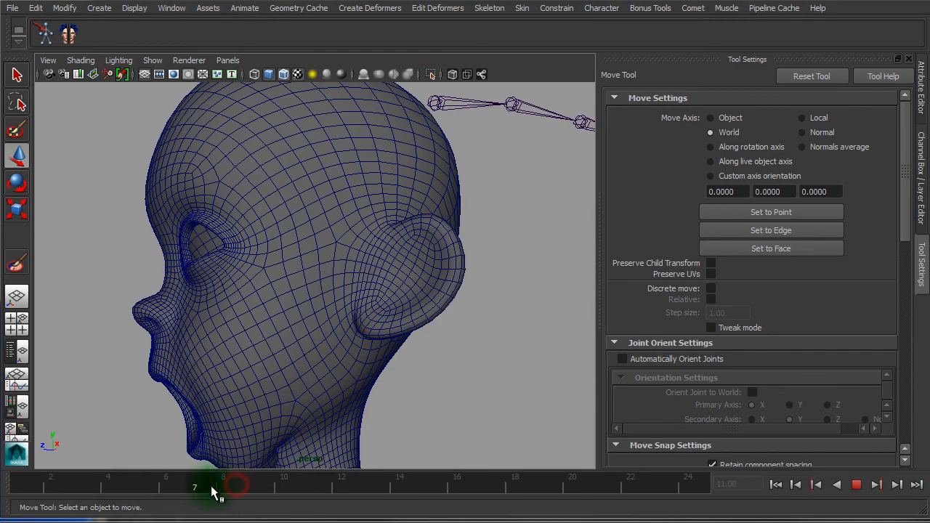
click(202, 479)
alt+drag(363, 426, 183, 455)
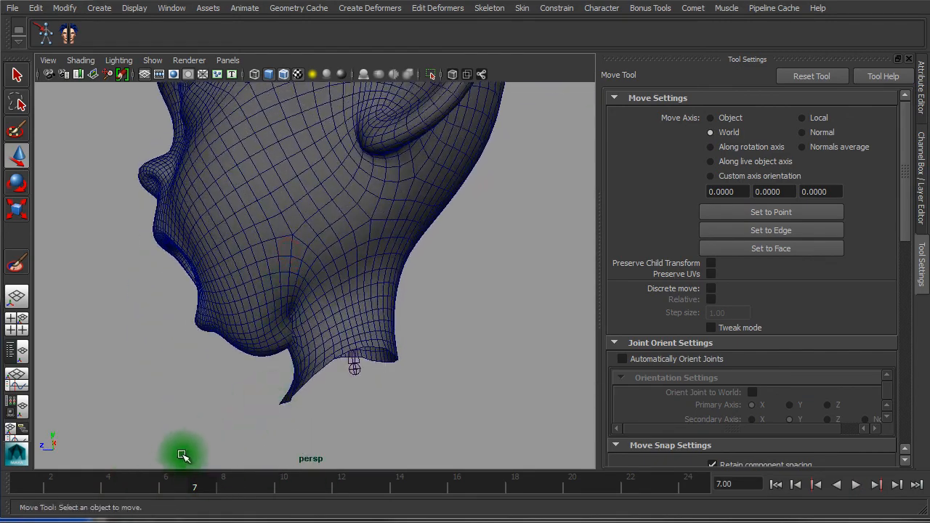
mouse_move(163, 491)
mouse_down()
mouse_move(114, 490)
mouse_move(173, 495)
mouse_up()
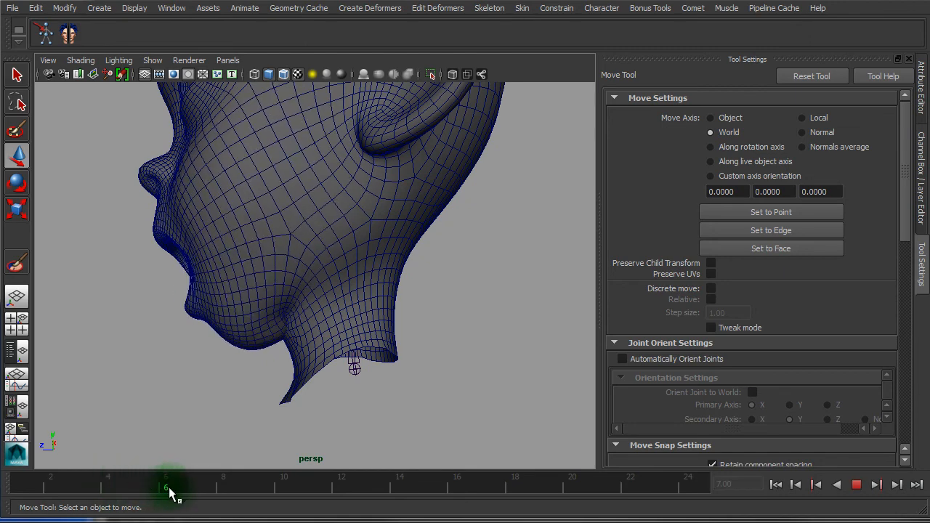
alt+drag(287, 305, 216, 317)
alt+right_drag(225, 317, 314, 329)
alt+drag(266, 327, 346, 327)
mouse_move(172, 480)
mouse_down()
mouse_move(39, 472)
mouse_move(167, 488)
mouse_up()
alt+right_drag(415, 293, 310, 276)
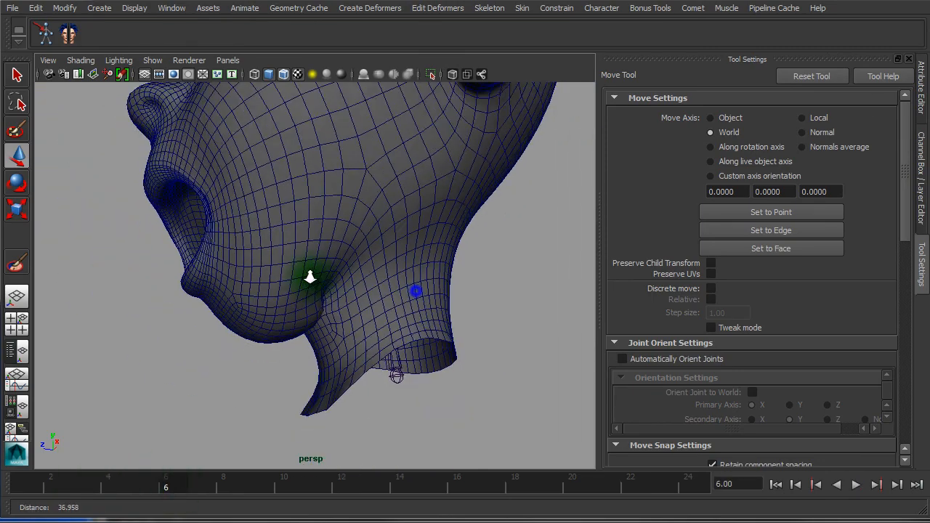
alt+drag(319, 277, 306, 285)
key(alt+v)
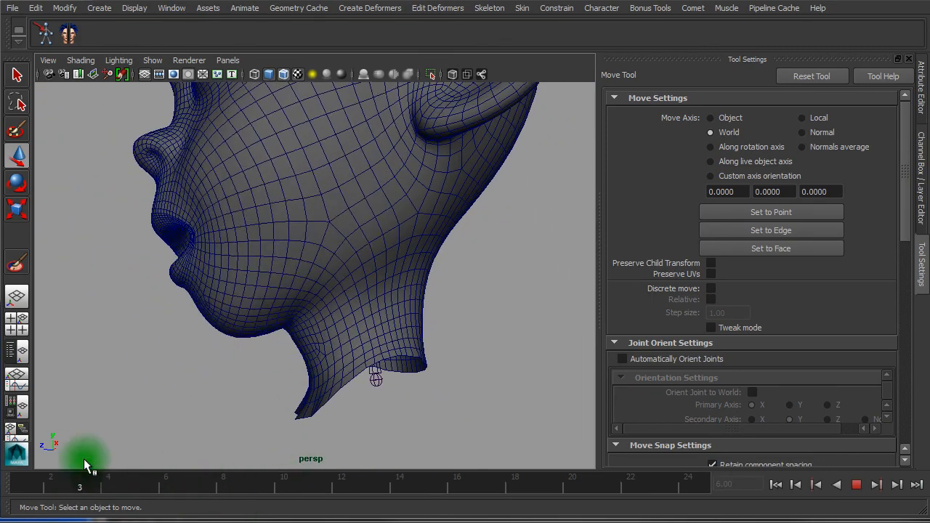
alt+drag(388, 268, 453, 251)
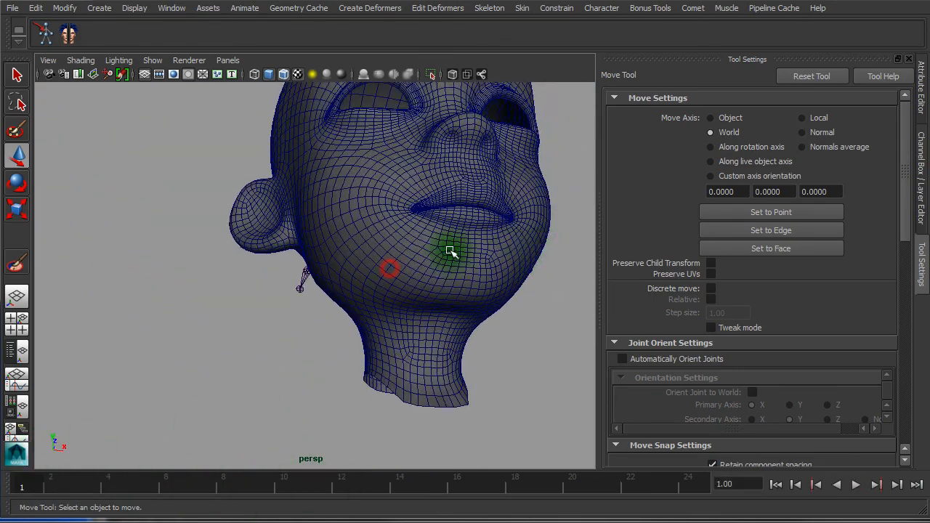
alt+right_drag(443, 252, 363, 231)
alt+middle_drag(385, 299, 367, 400)
mouse_move(332, 394)
alt+mouse_down()
mouse_move(277, 394)
mouse_move(337, 393)
alt+mouse_up()
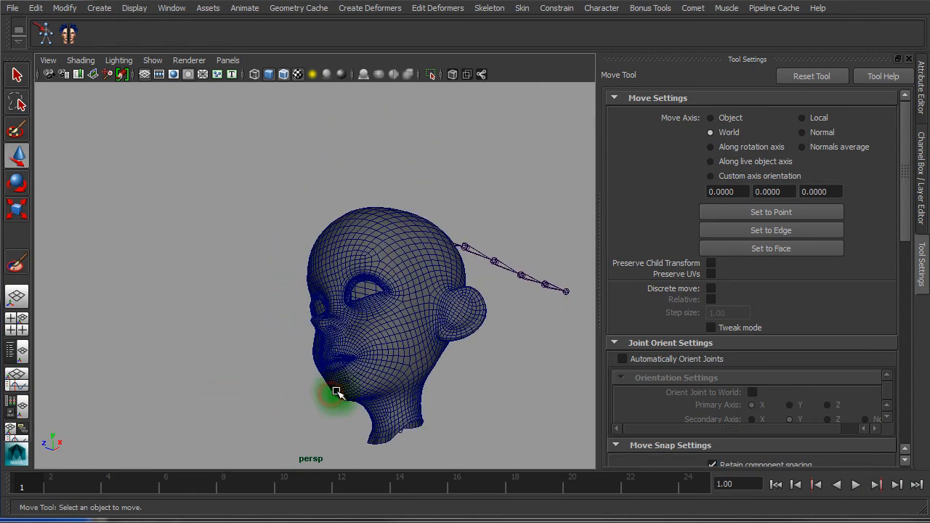
alt+drag(378, 346, 214, 262)
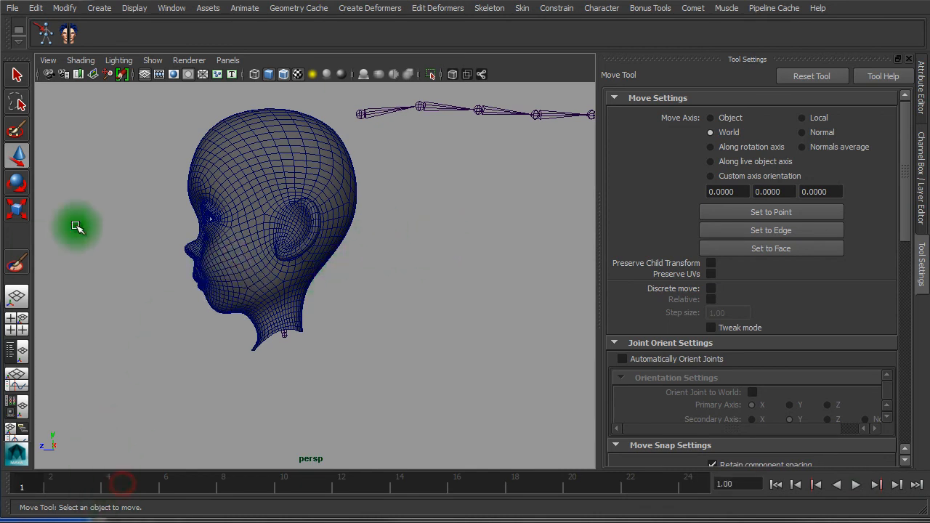
Show the head as wireframe and select the two neck joints inside it
click(214, 152)
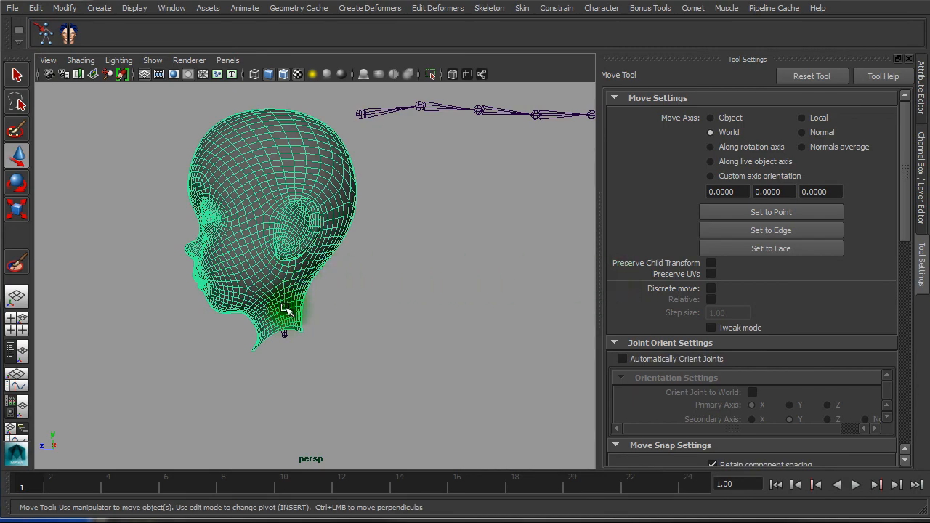
mouse_move(218, 339)
alt+right_down()
mouse_move(498, 353)
mouse_move(463, 347)
alt+right_up()
key(4)
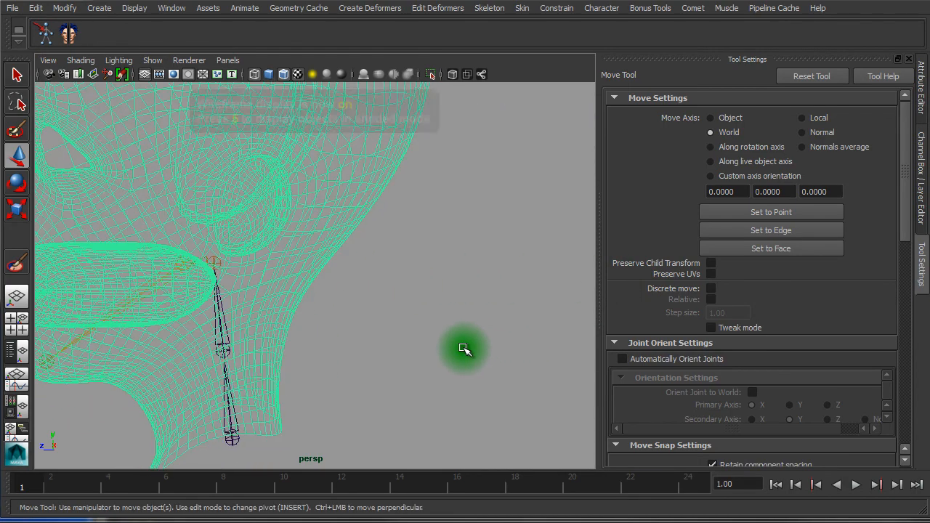
click(223, 321)
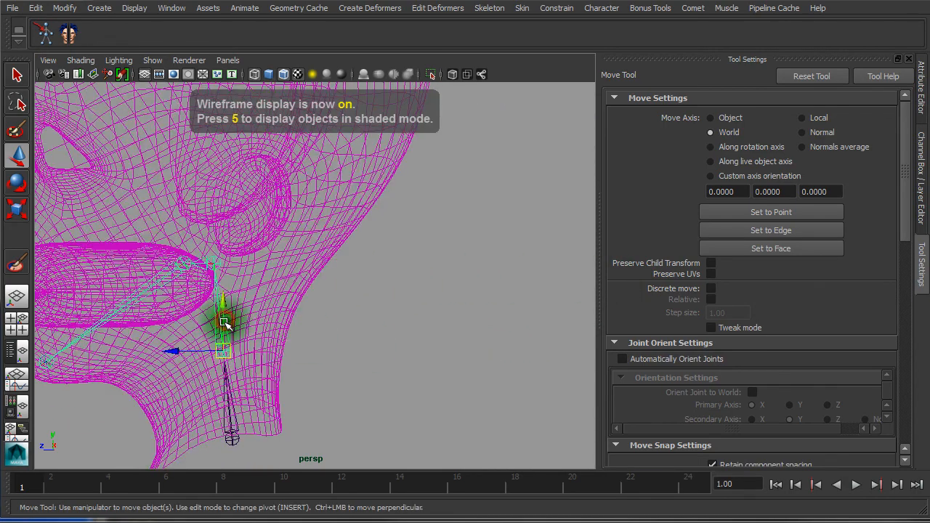
drag(222, 430, 261, 424)
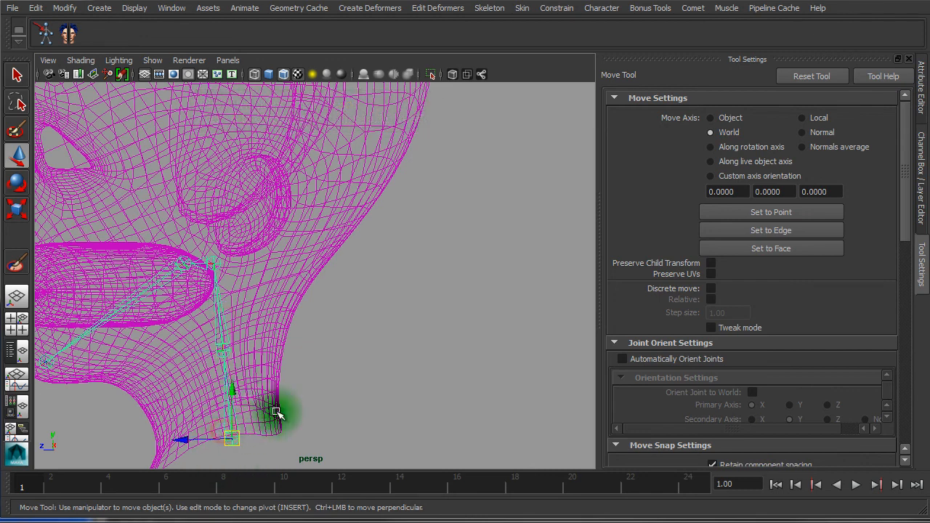
Reset the Add Influence options to their defaults and close the dialog
click(521, 9)
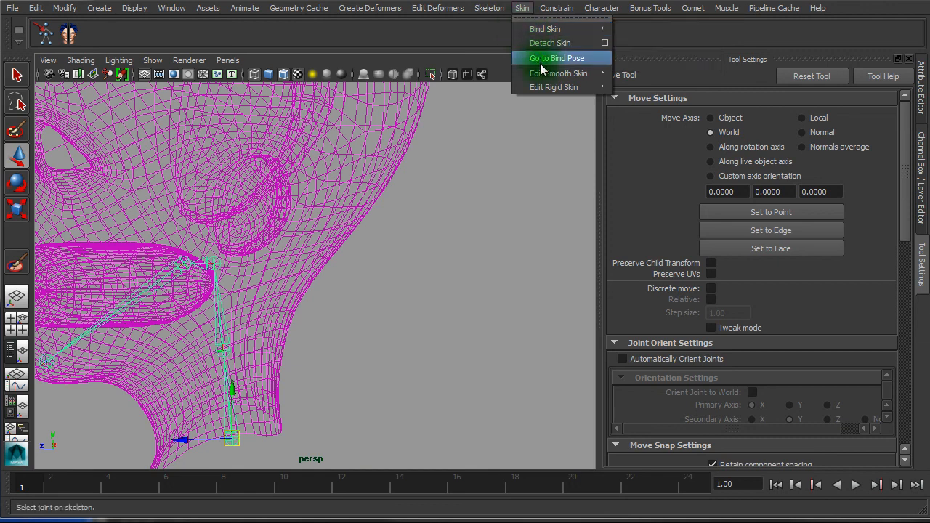
mouse_move(539, 75)
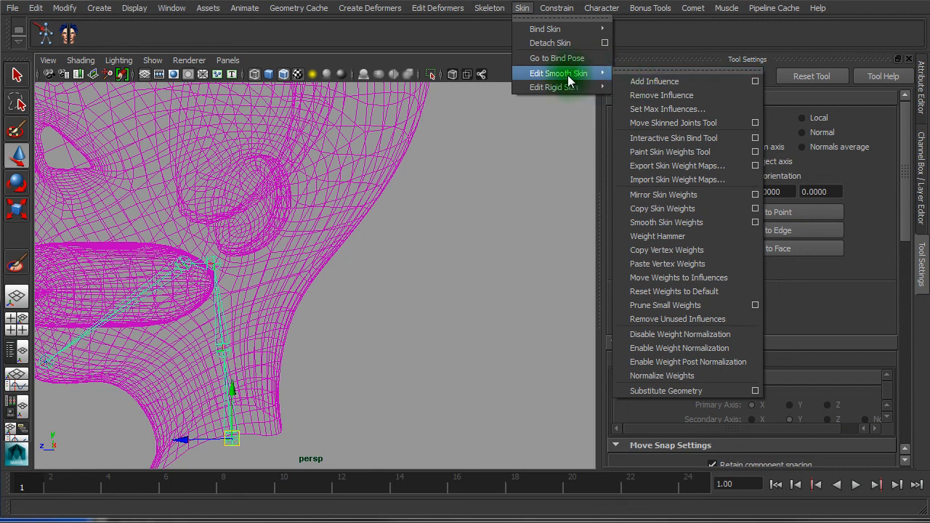
click(756, 82)
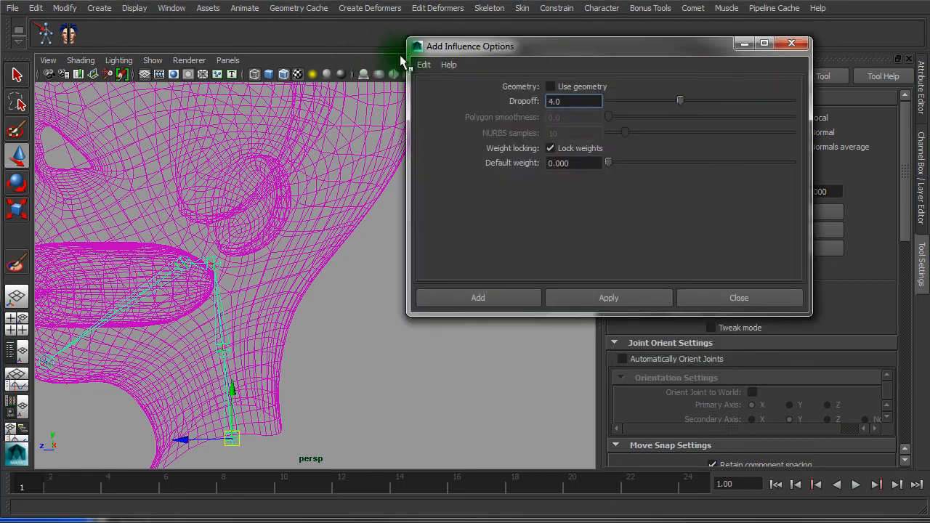
click(431, 92)
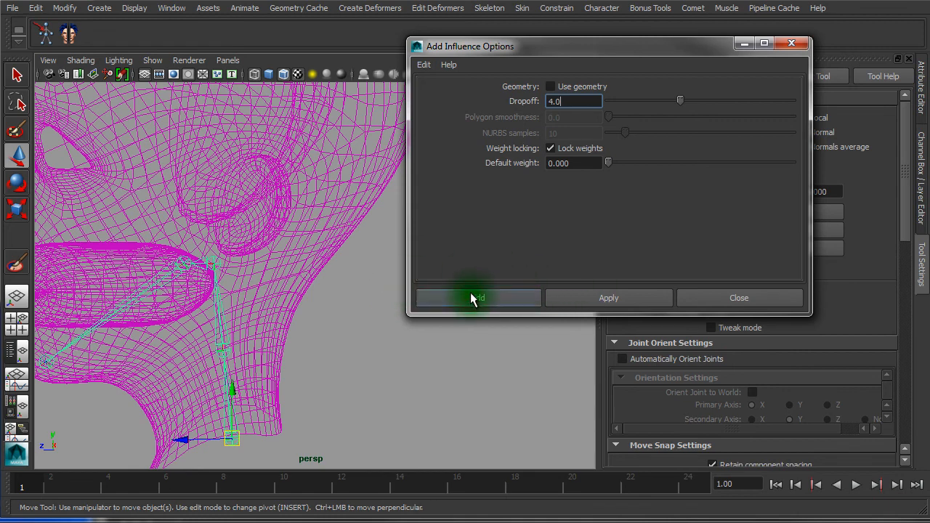
click(793, 44)
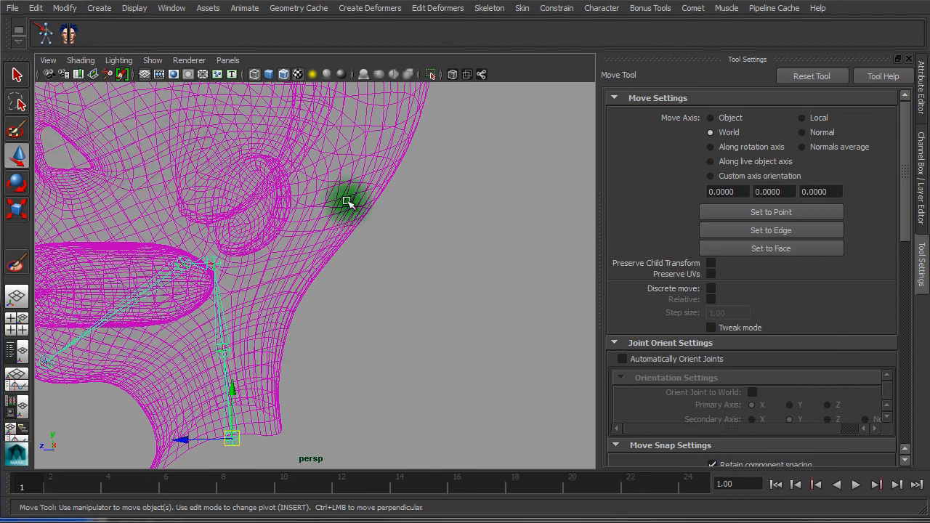
Briefly open skin weight painting on the head, then return to the Move Tool and deselect
click(295, 168)
click(17, 263)
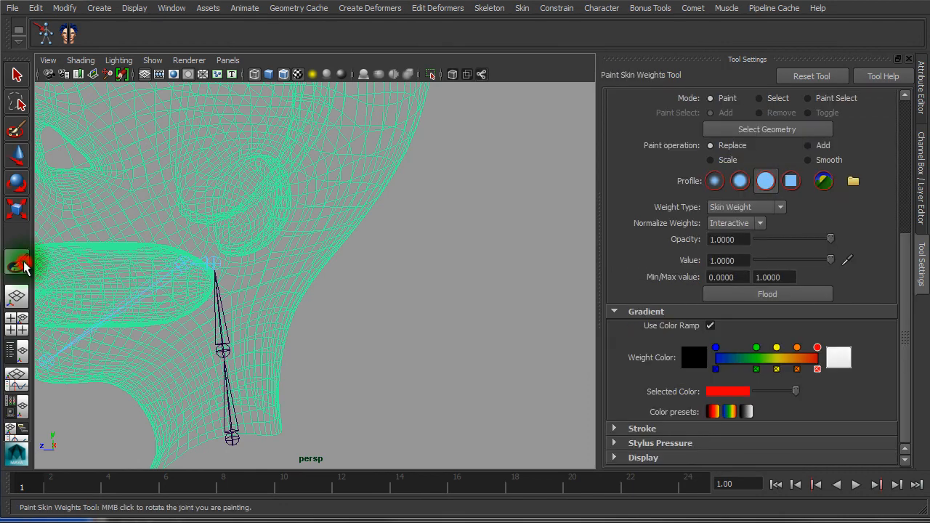
drag(906, 243, 914, 82)
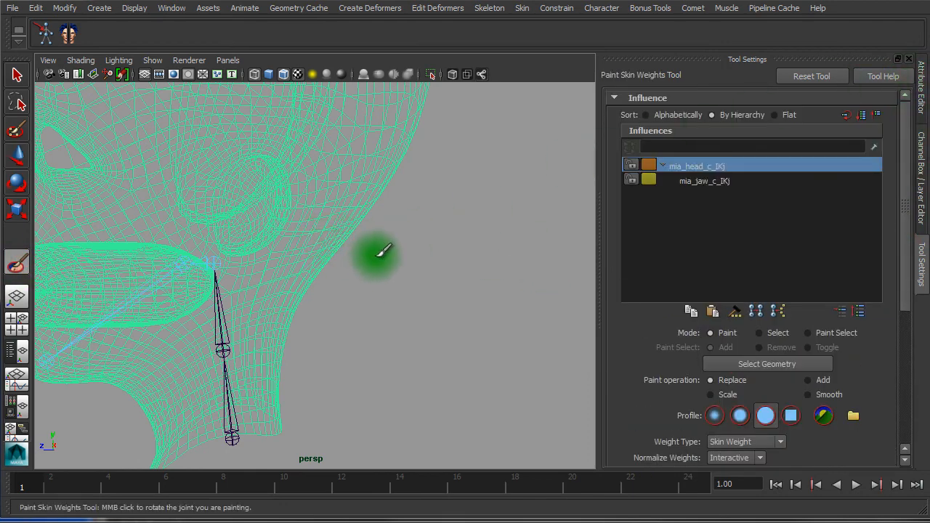
key(w)
click(382, 282)
alt+drag(316, 325, 318, 319)
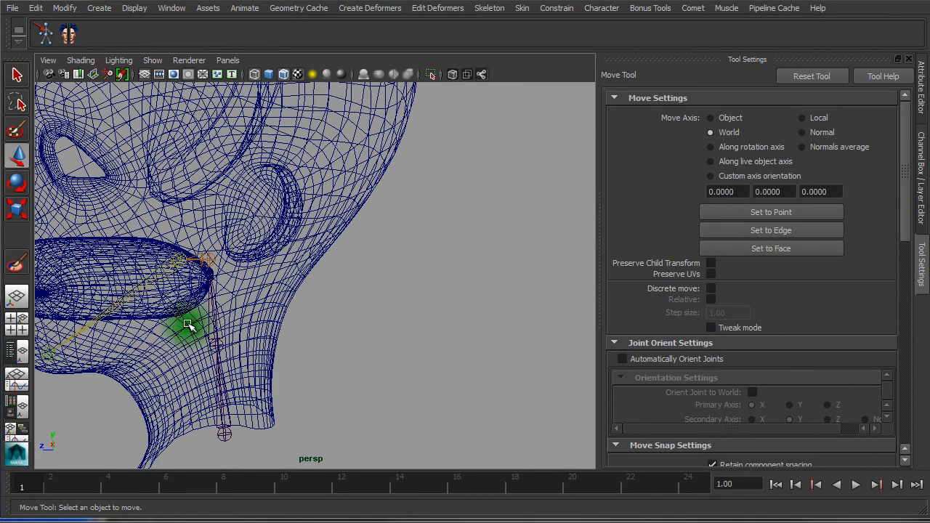
Add the two neck joints as skin influences on the head mesh with Add Influence
click(208, 323)
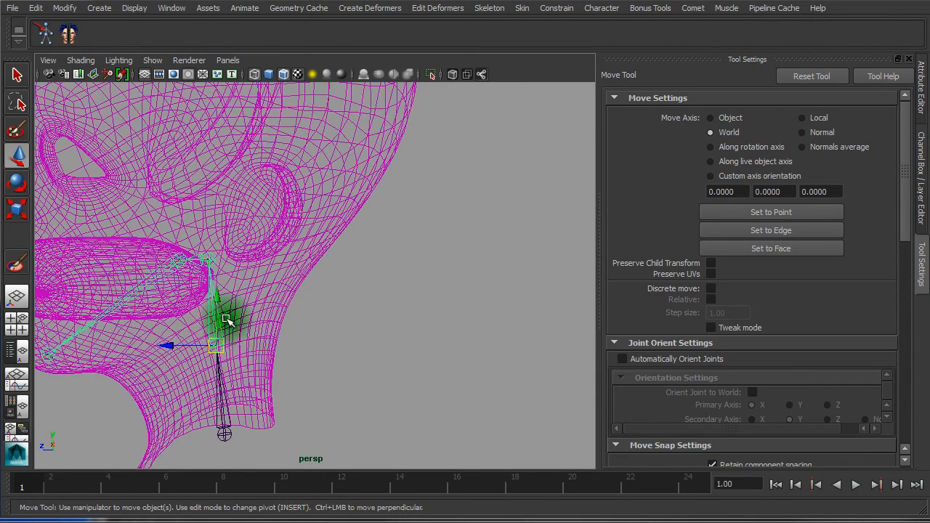
click(235, 393)
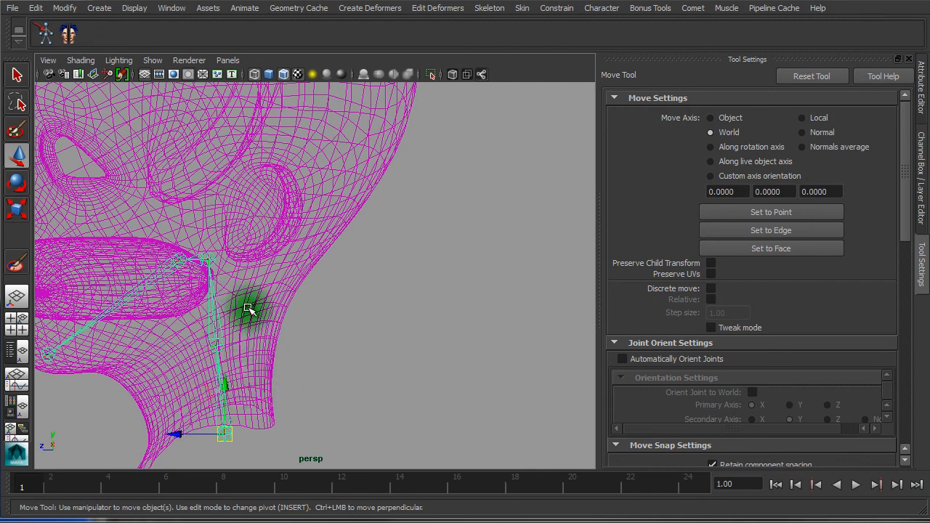
shift+click(319, 195)
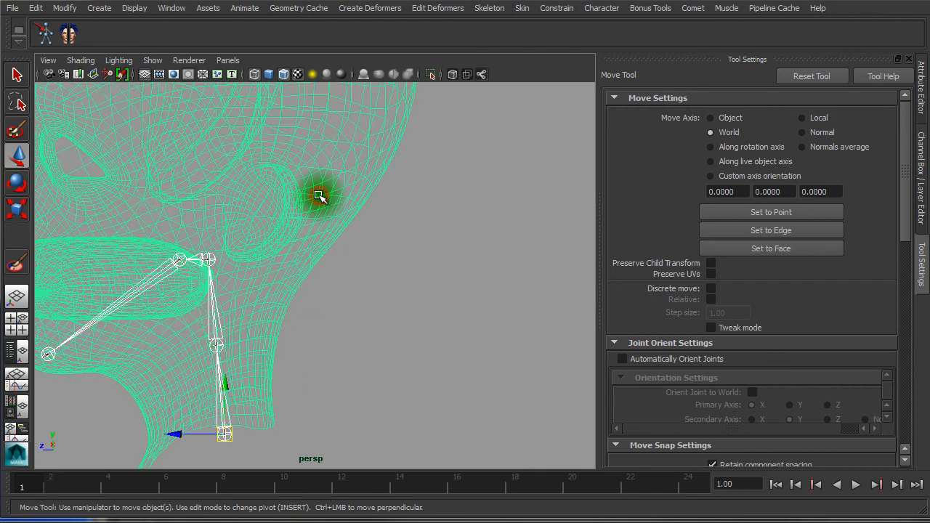
click(520, 8)
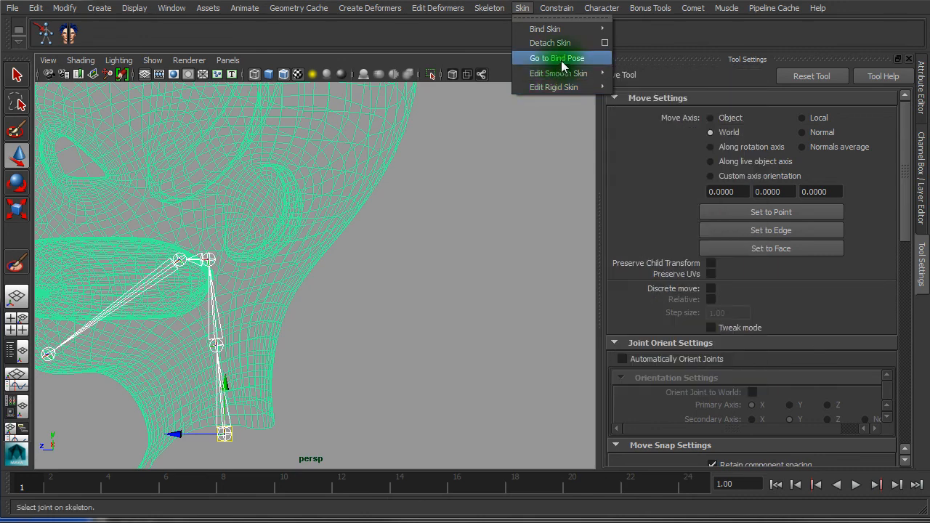
mouse_move(574, 35)
mouse_move(571, 76)
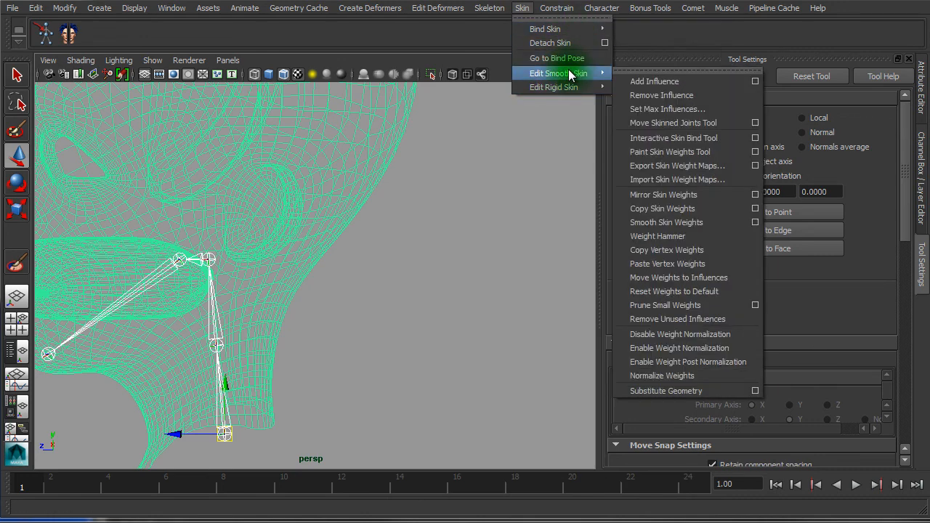
click(675, 82)
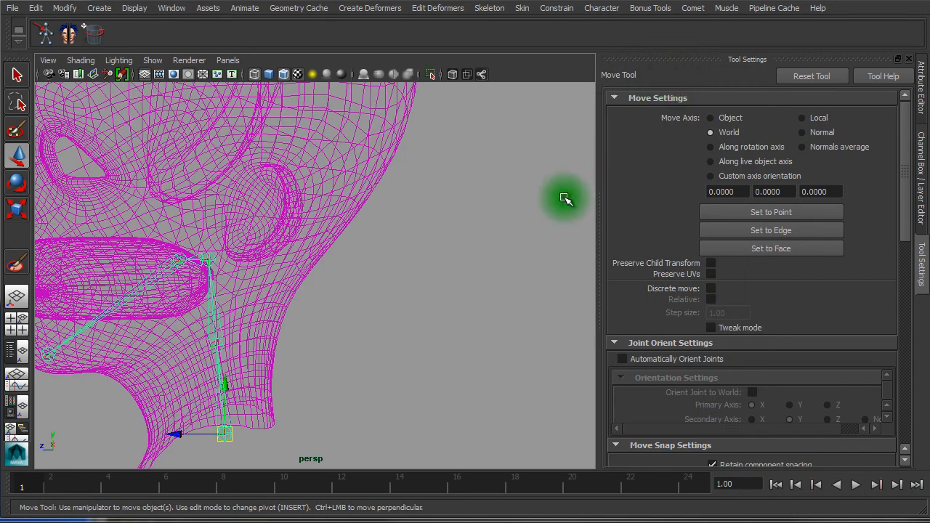
click(128, 461)
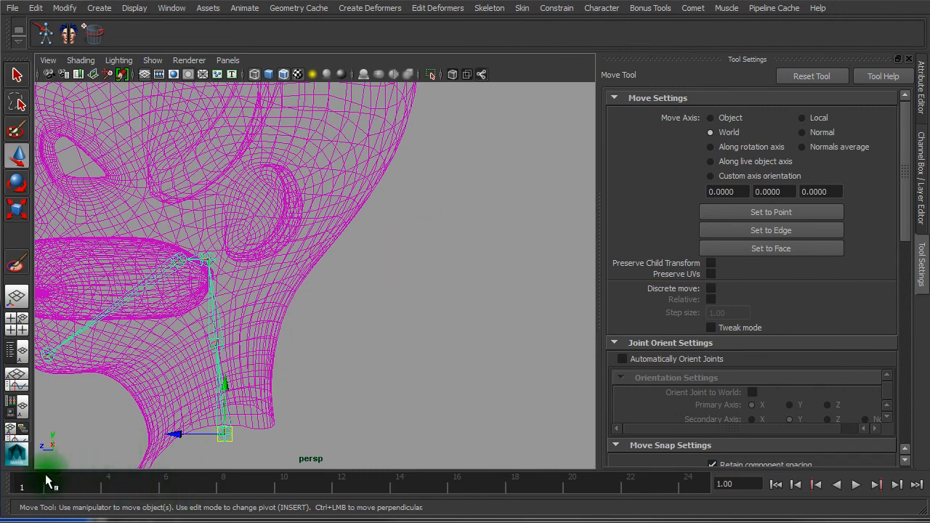
Reopen skin weight painting and unlock neck influences mia_cou01_c_IKj and mia_cou02_c_IKj
click(266, 333)
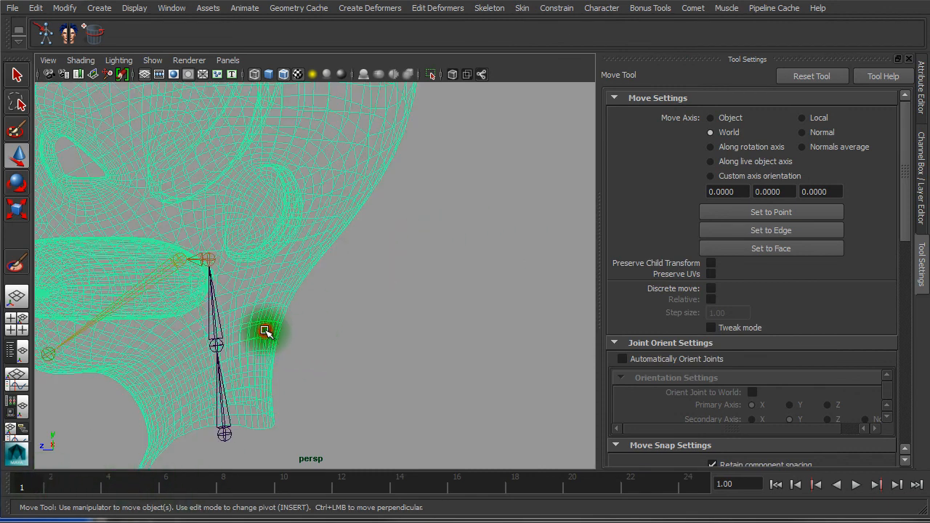
click(18, 268)
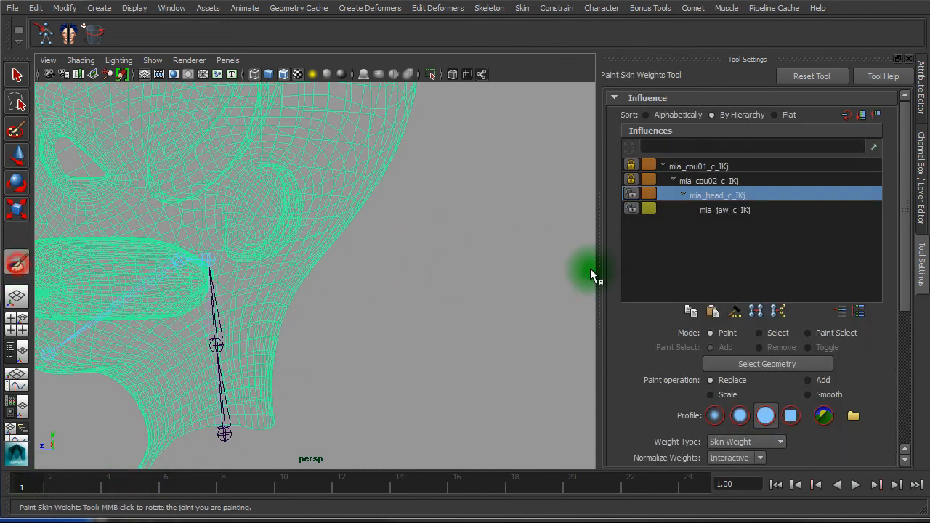
click(737, 179)
click(737, 167)
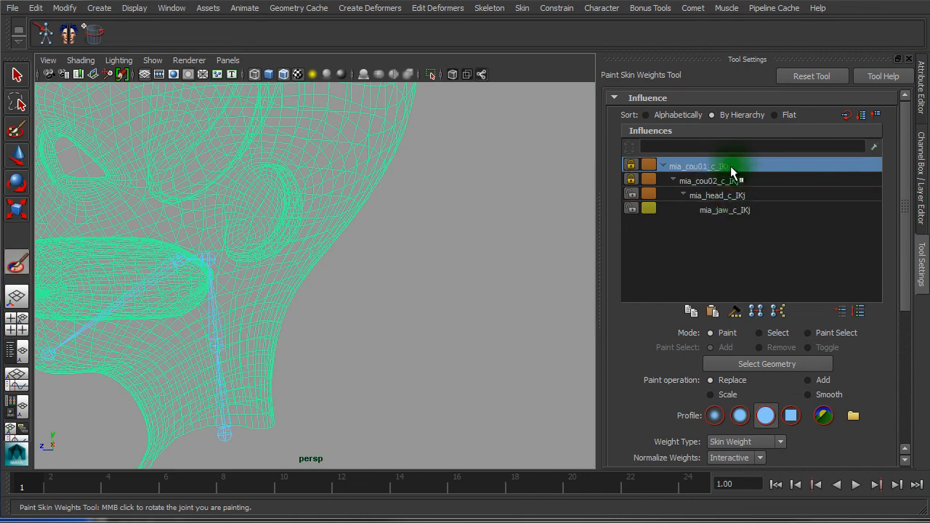
click(726, 182)
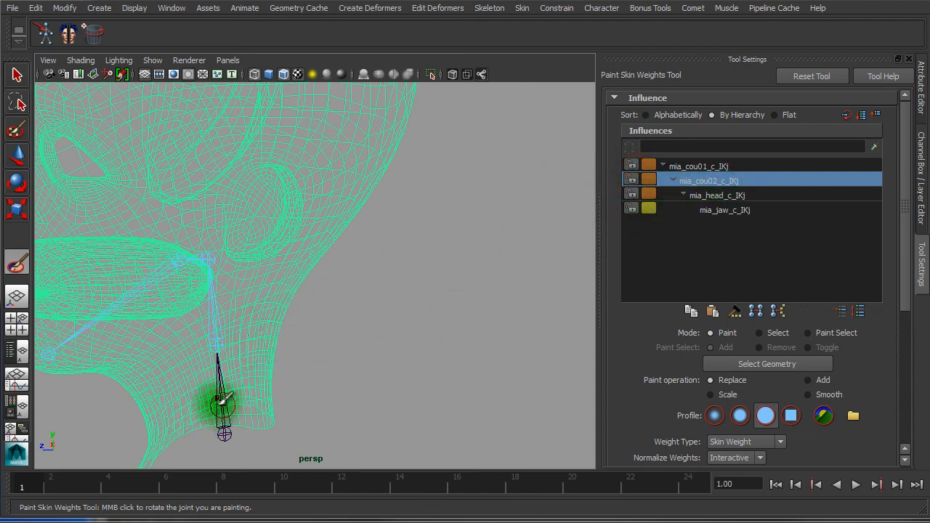
click(741, 167)
Return to object mode, select the head mesh and display it shaded
key(w)
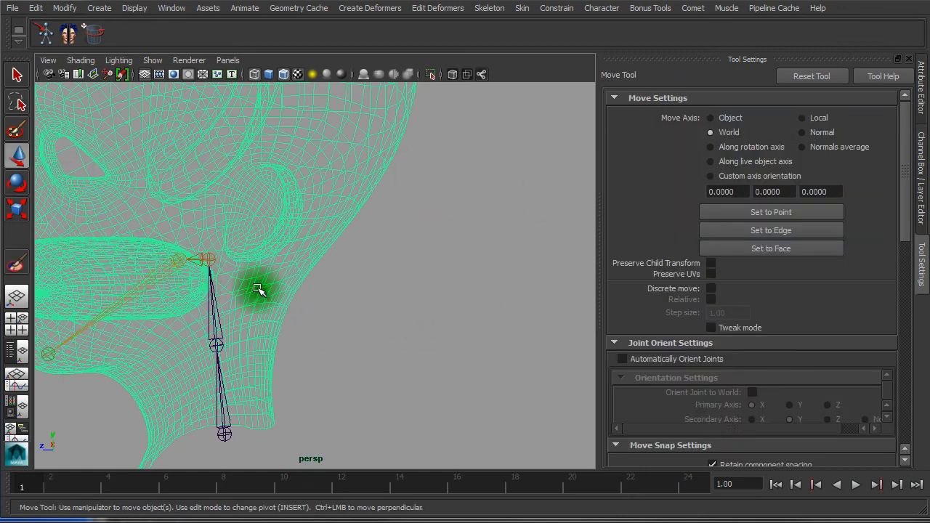
click(339, 290)
right_drag(274, 251, 362, 240)
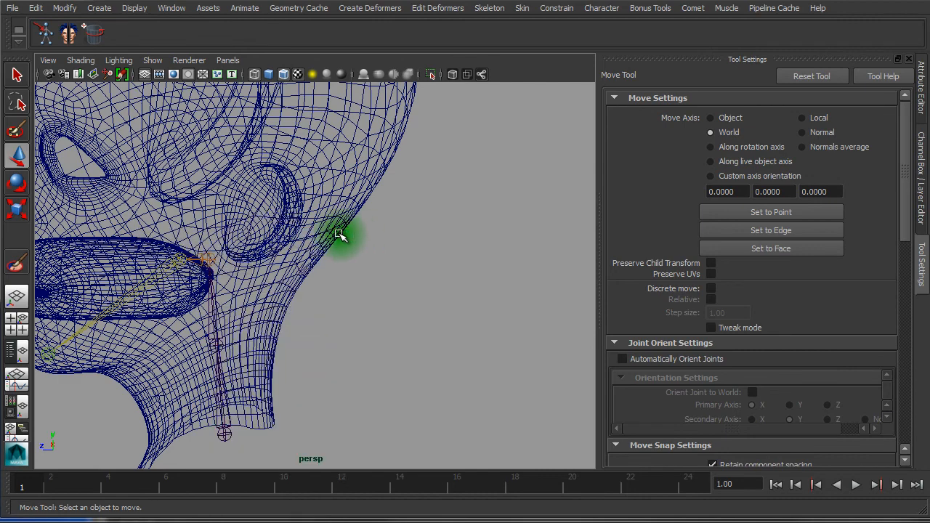
click(335, 236)
key(5)
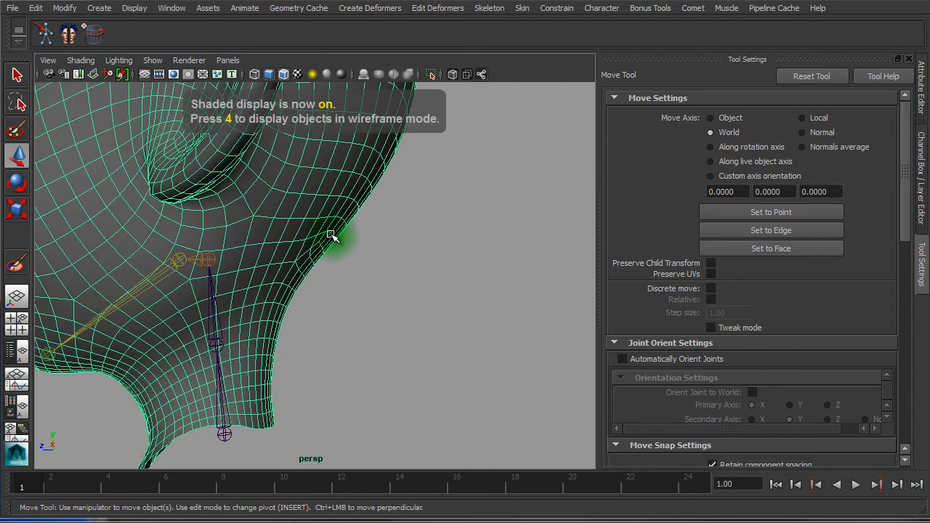
mouse_move(330, 236)
alt+mouse_down()
mouse_move(245, 322)
mouse_move(280, 284)
mouse_move(353, 305)
mouse_move(338, 350)
mouse_move(347, 382)
alt+mouse_up()
right_drag(336, 405, 339, 356)
Pick the neck's lower edge and switch to Vertex mode
click(332, 375)
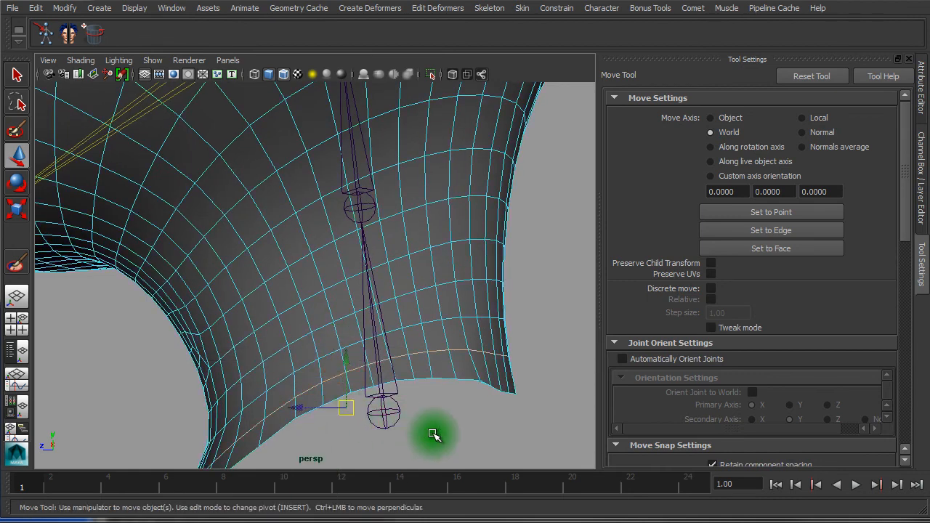
alt+drag(508, 382, 338, 336)
alt+right_drag(338, 337, 446, 368)
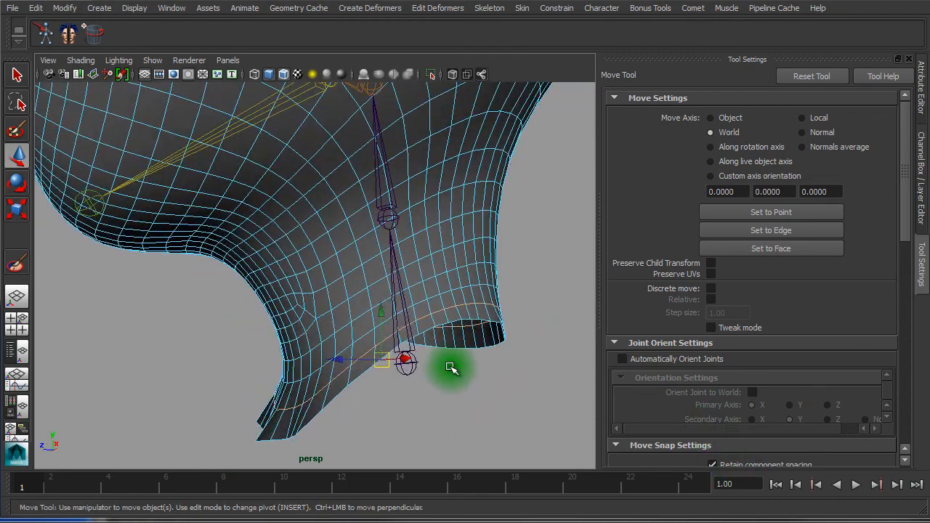
shift+right_click(474, 248)
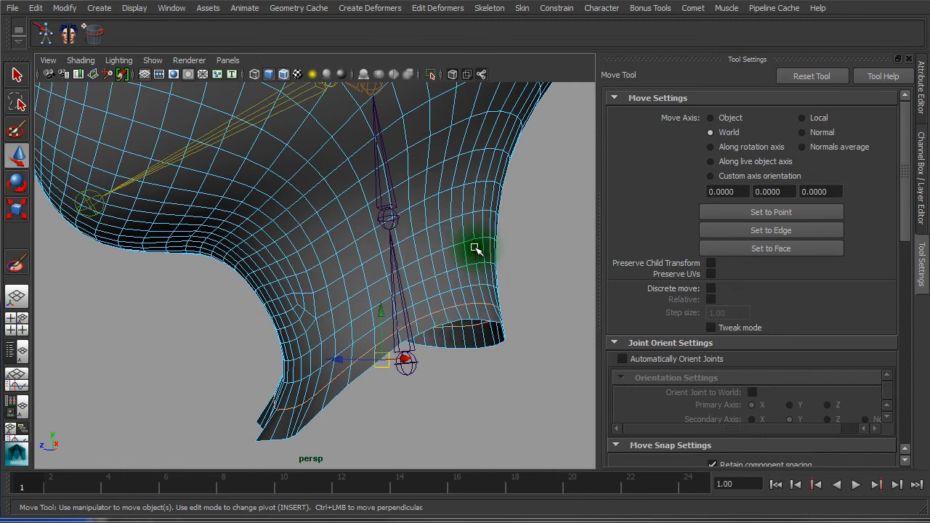
right_click(473, 313)
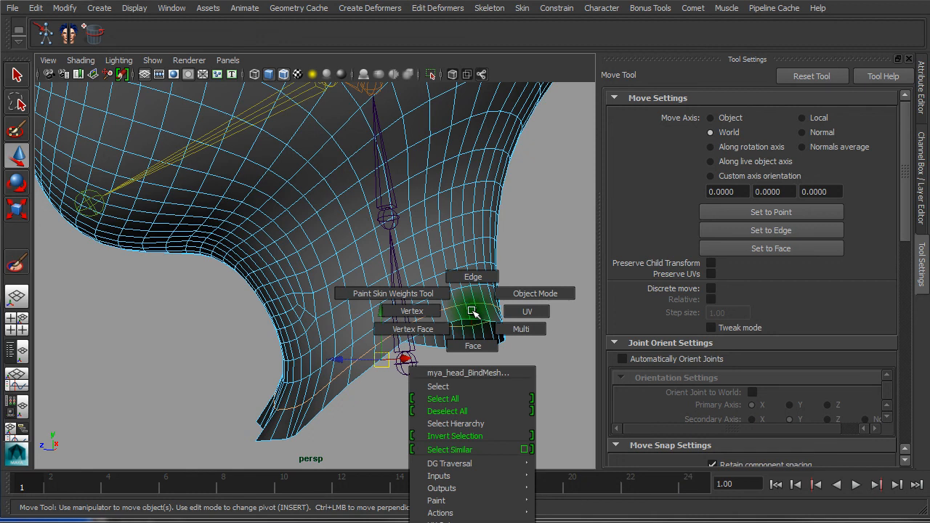
right_drag(463, 309, 412, 311)
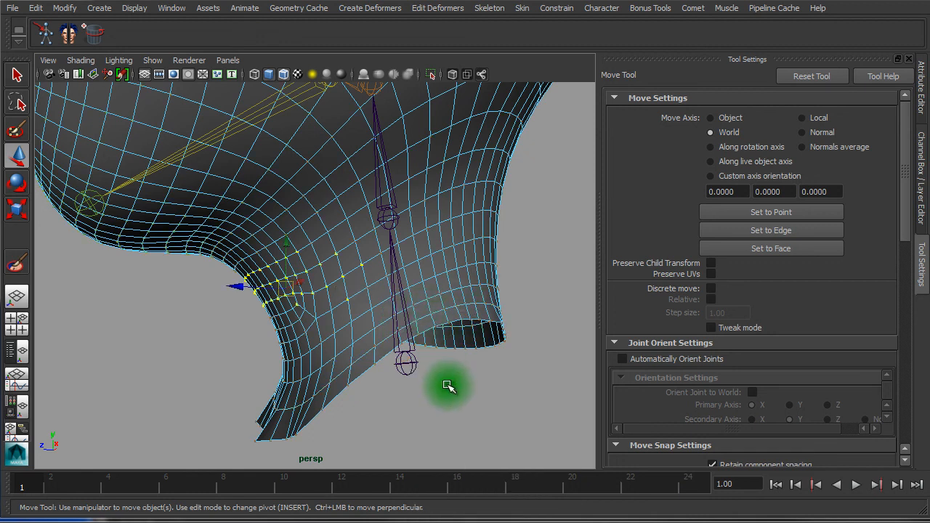
Convert the neck's bottom edge loop to vertices with To Vertices and inspect the neck base
alt+drag(339, 376, 349, 319)
mouse_move(362, 322)
right_down()
mouse_move(320, 323)
mouse_move(370, 315)
mouse_move(363, 297)
mouse_move(369, 308)
right_up()
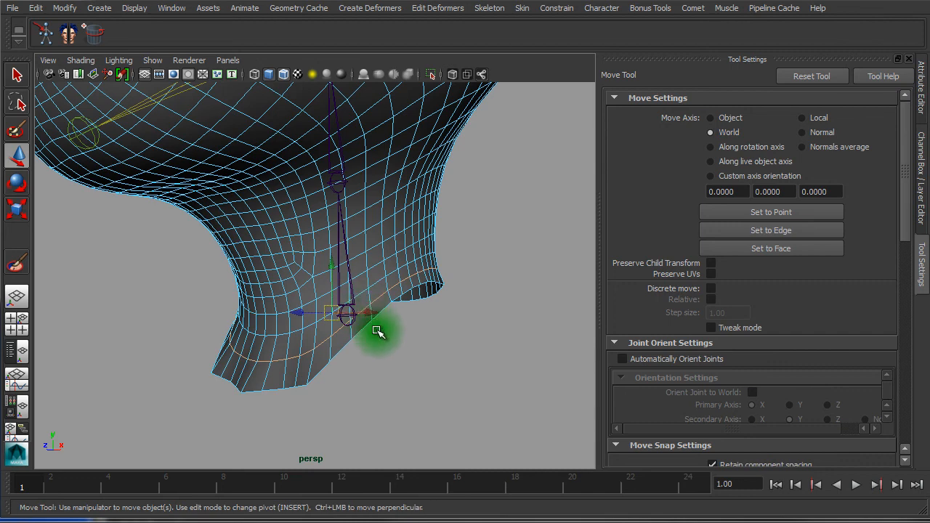
alt+drag(432, 349, 399, 353)
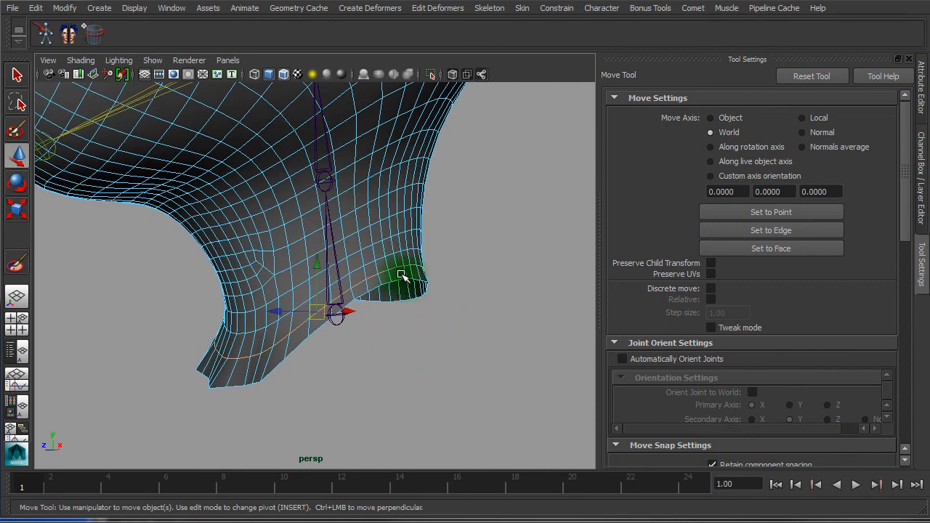
ctrl+right_drag(402, 275, 404, 276)
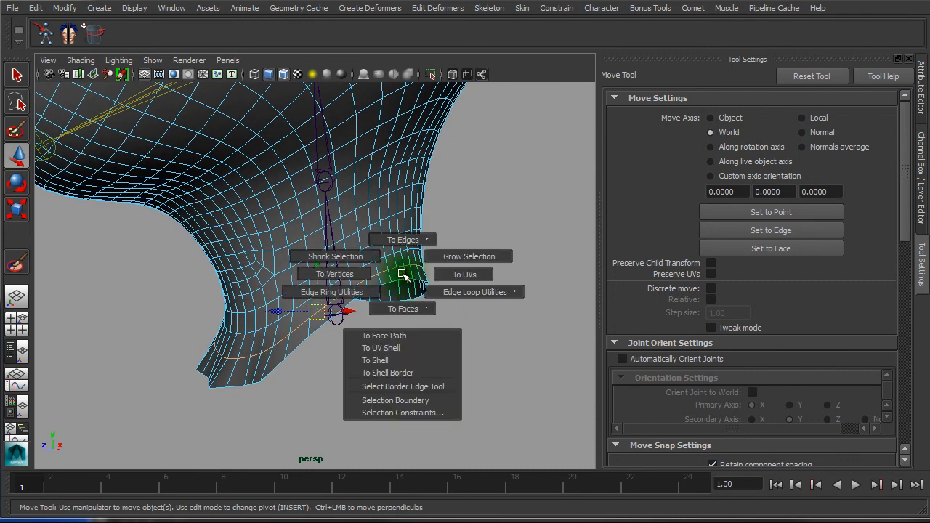
ctrl+right_drag(396, 274, 341, 274)
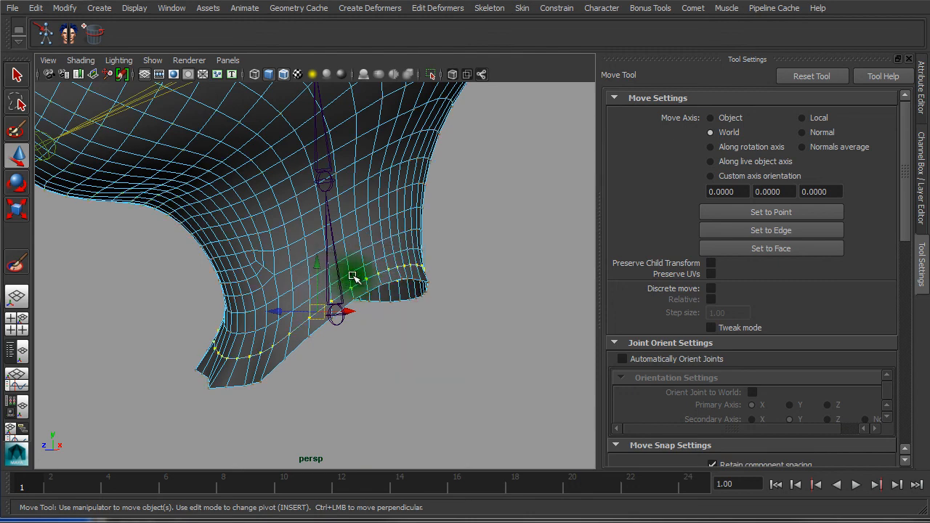
alt+right_drag(293, 335, 383, 376)
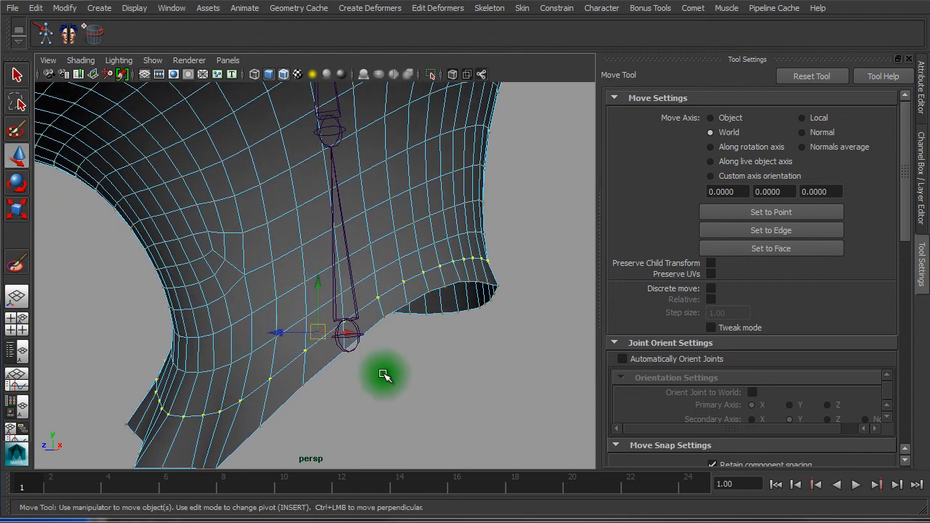
alt+drag(383, 376, 402, 380)
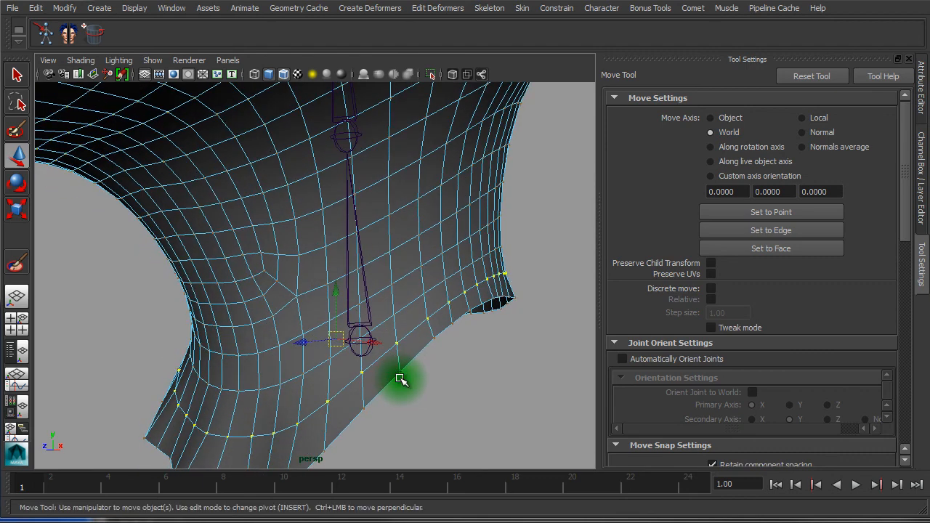
alt+right_drag(434, 385, 357, 373)
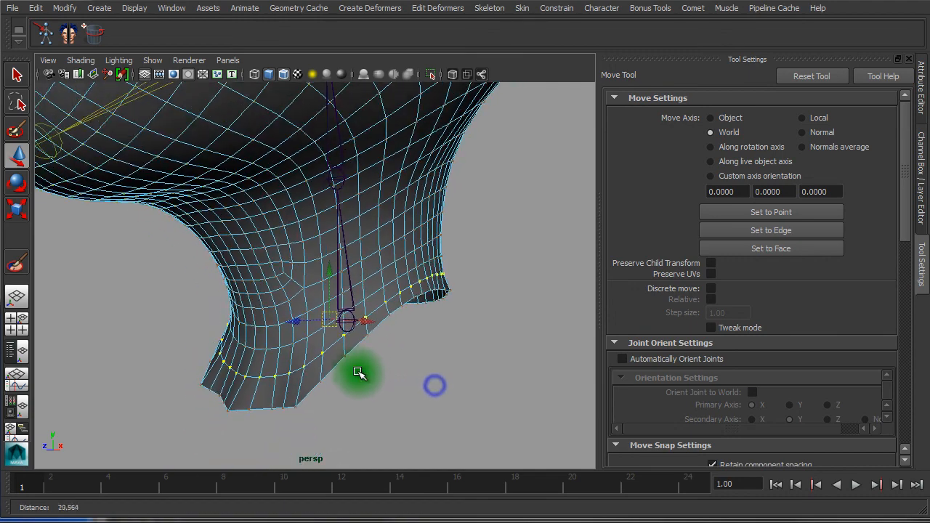
alt+drag(351, 392, 331, 394)
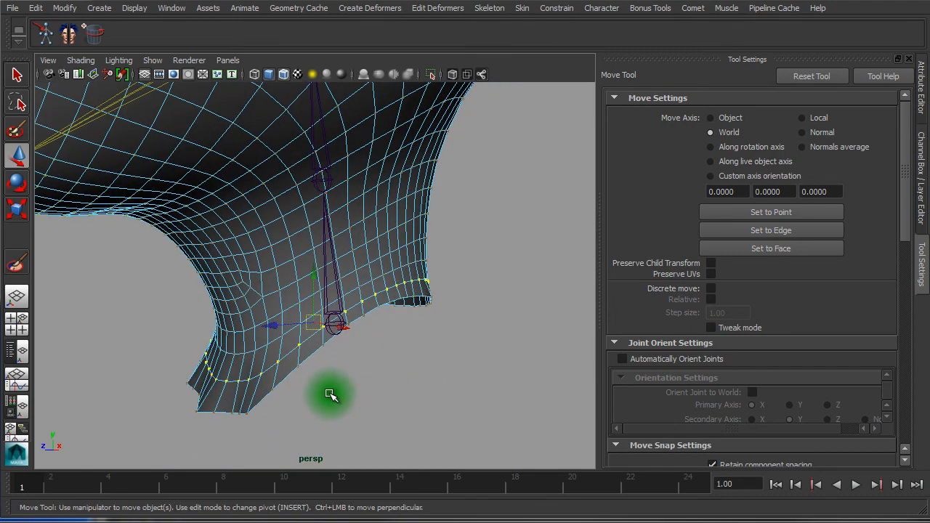
alt+drag(444, 405, 384, 390)
alt+right_drag(353, 311, 374, 300)
alt+drag(375, 300, 364, 294)
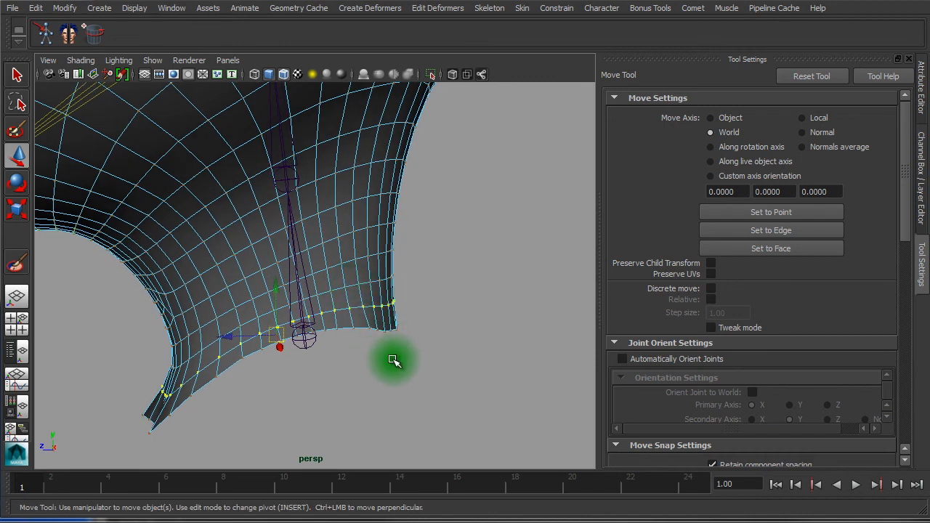
Switch to wireframe and select the joint at the neck base
key(4)
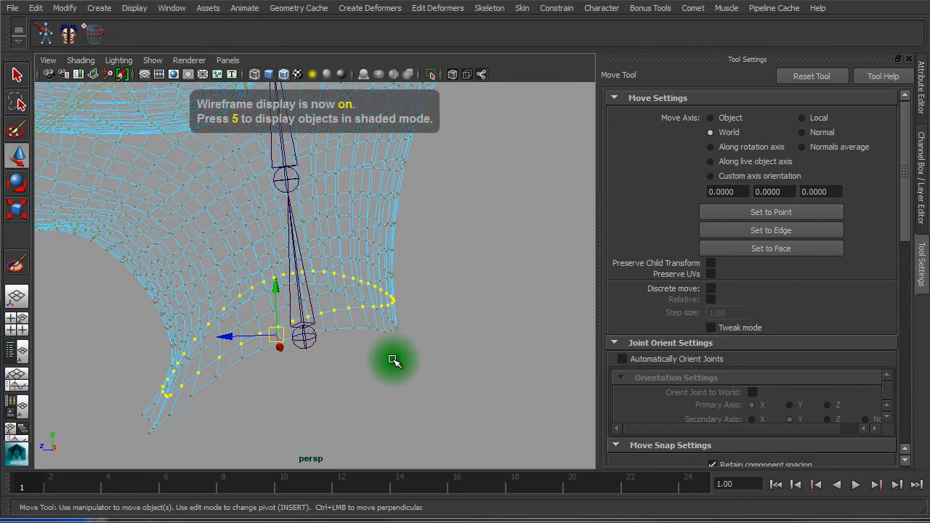
right_drag(376, 296, 384, 251)
click(366, 371)
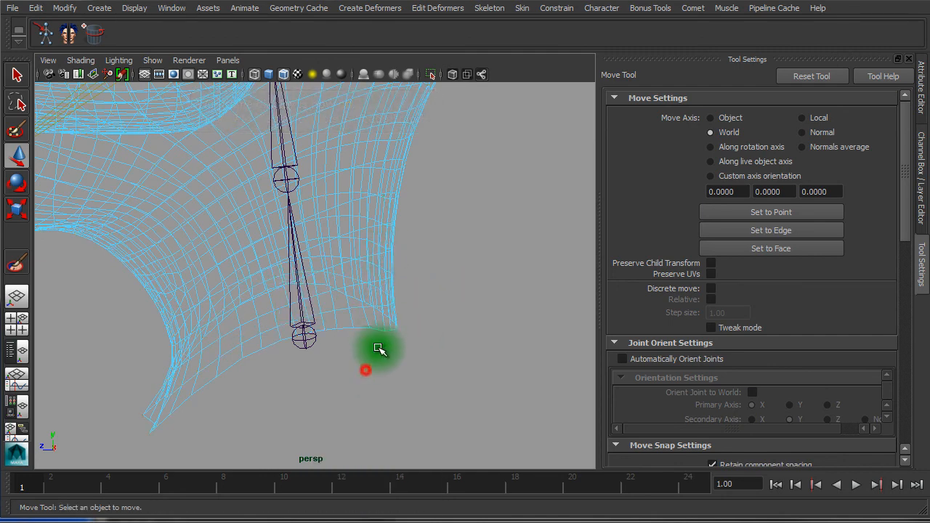
right_drag(380, 320, 347, 291)
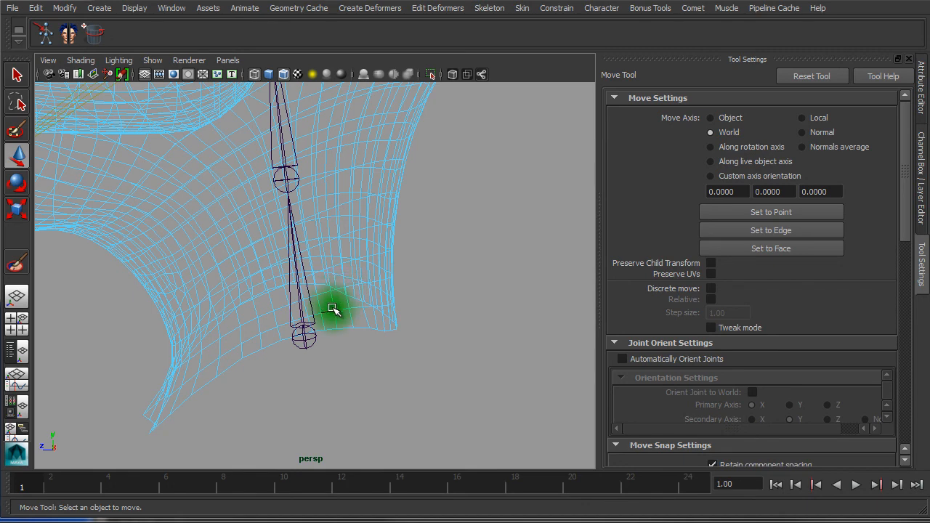
alt+drag(301, 322, 371, 391)
click(374, 378)
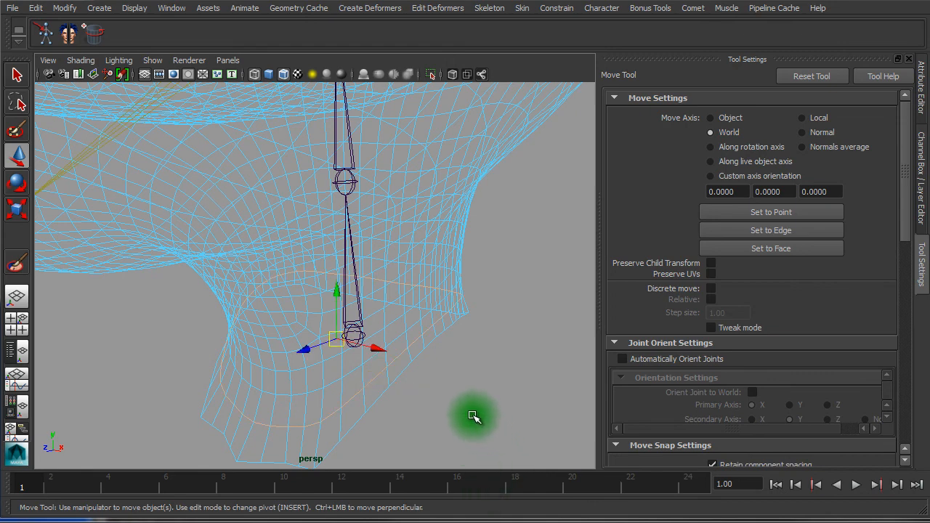
shift+right_drag(474, 412, 403, 410)
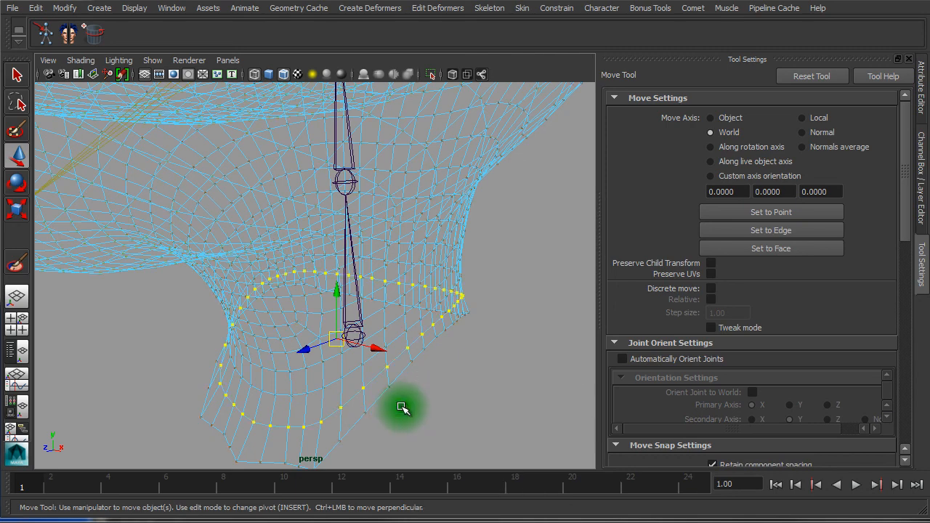
Grow the lower-neck vertex selection by two rings with Grow Selection
ctrl+right_drag(469, 396, 463, 396)
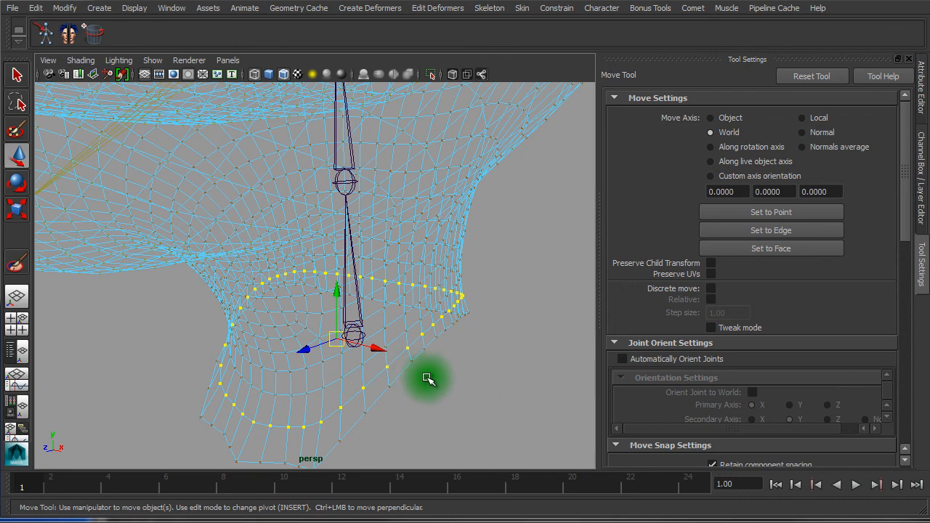
ctrl+right_click(428, 378)
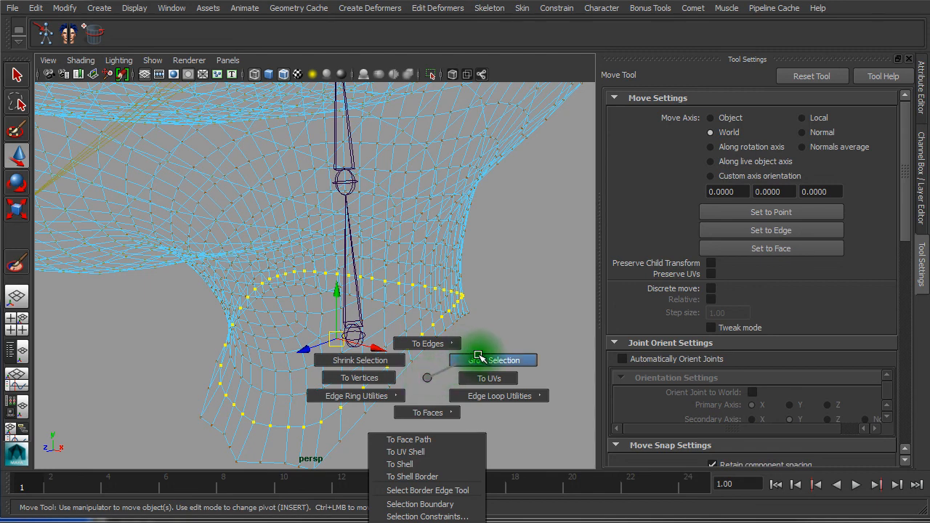
click(478, 358)
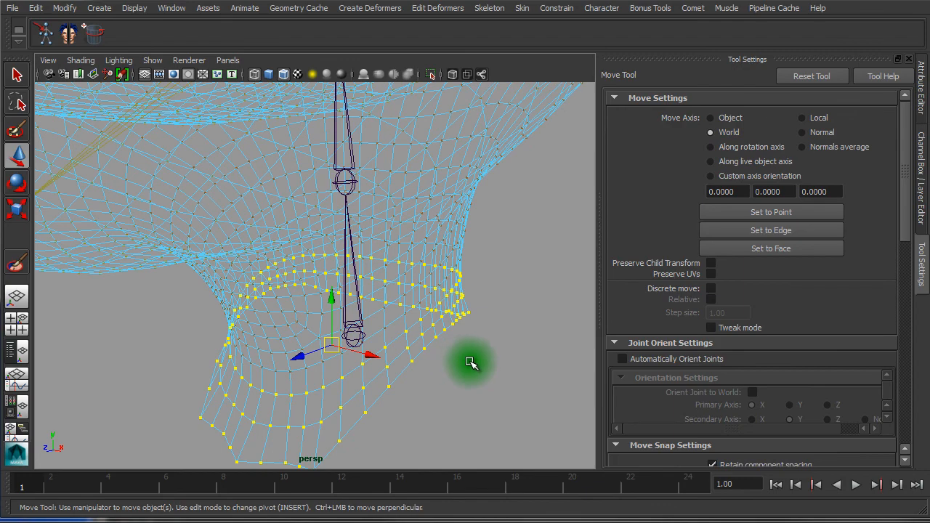
ctrl+right_click(459, 362)
click(511, 341)
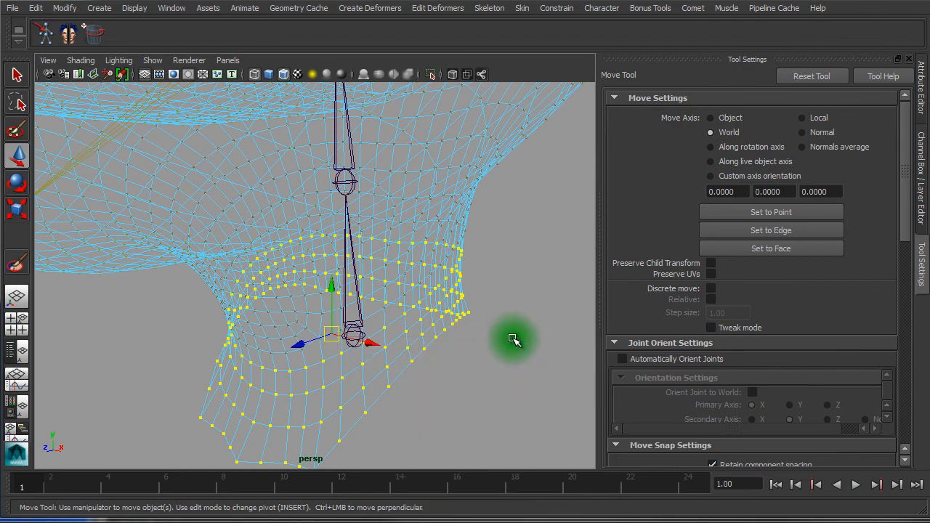
Display the mesh shaded and frame the neck in the view
alt+drag(513, 340, 443, 335)
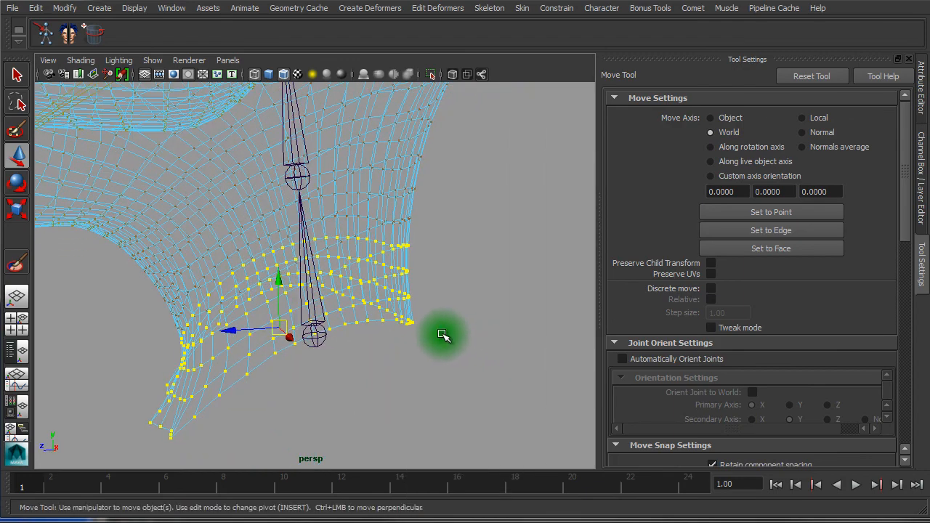
key(5)
alt+drag(266, 322, 145, 316)
alt+middle_drag(145, 316, 254, 346)
alt+drag(254, 348, 243, 349)
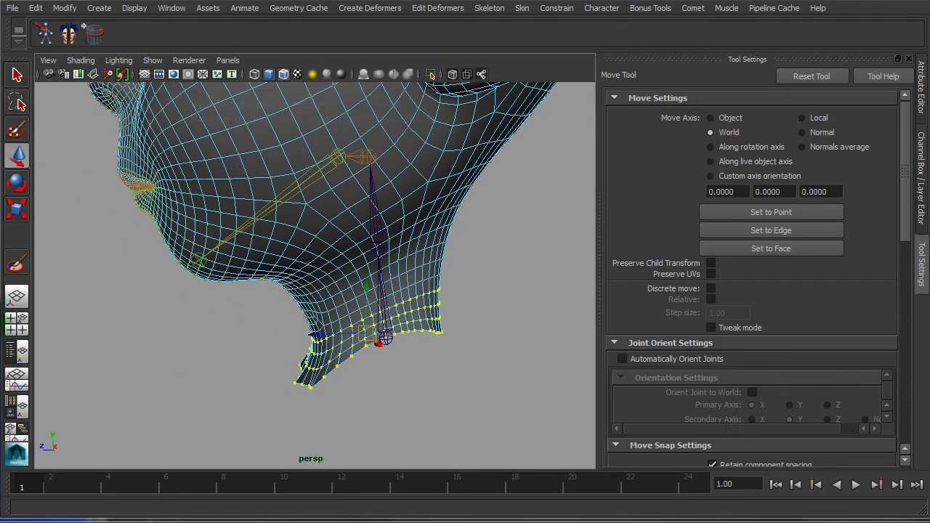
In the maximised side view, grow the neck vertex selection and open the Paint Skin Weights Tool
click(16, 327)
key(space)
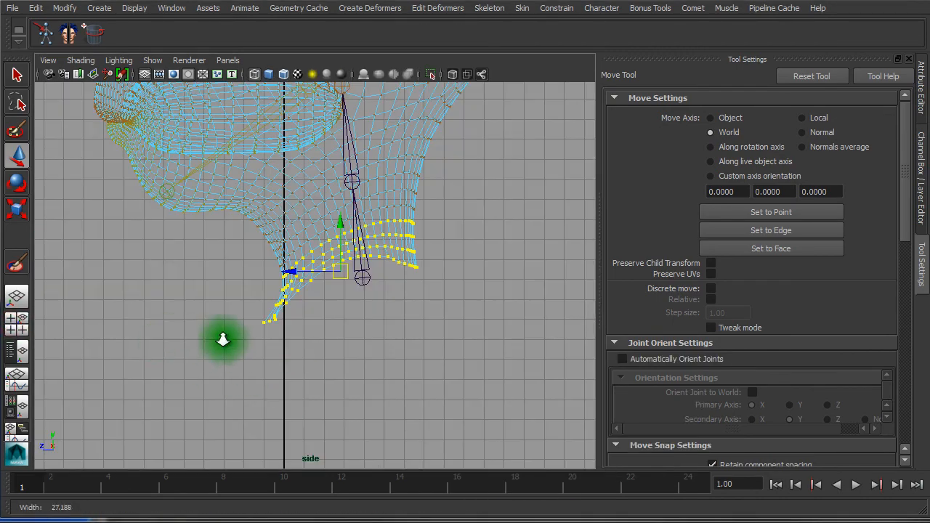
alt+right_drag(220, 337, 424, 358)
alt+middle_drag(424, 358, 412, 458)
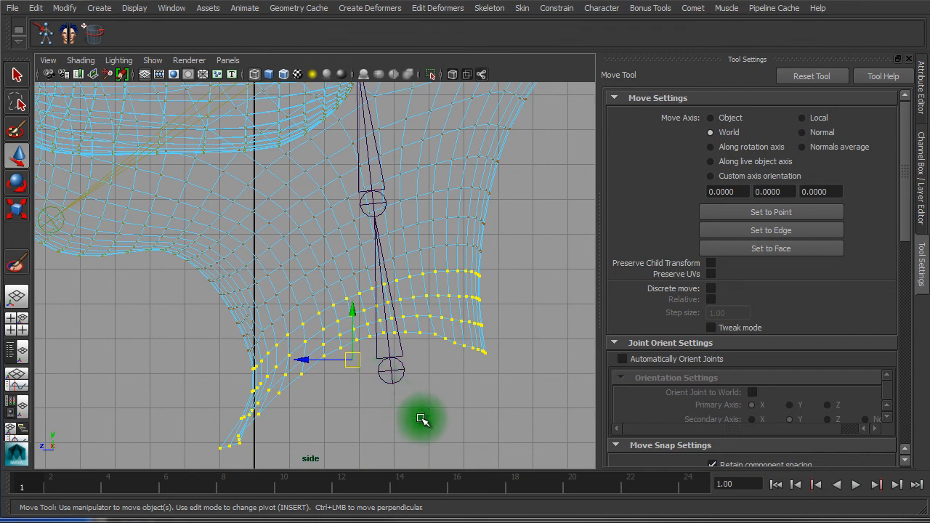
ctrl+right_drag(423, 420, 510, 375)
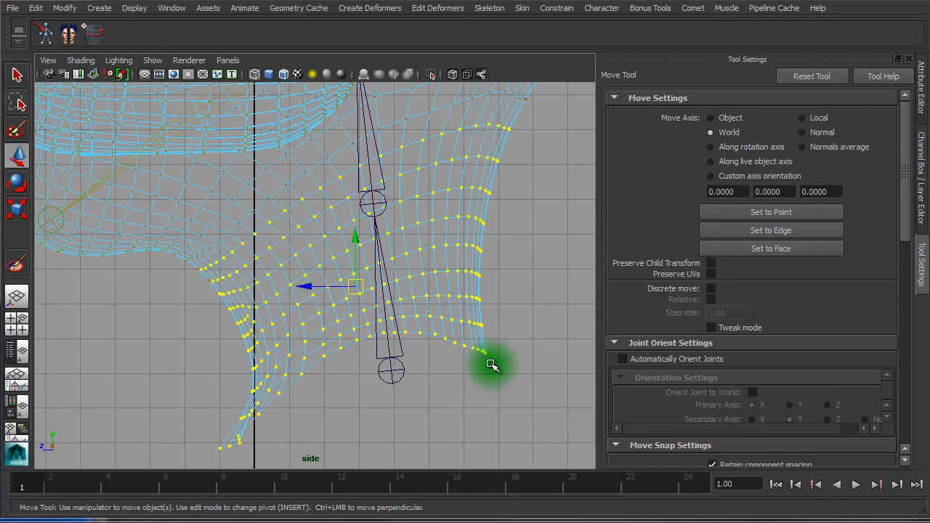
alt+right_drag(441, 327, 251, 293)
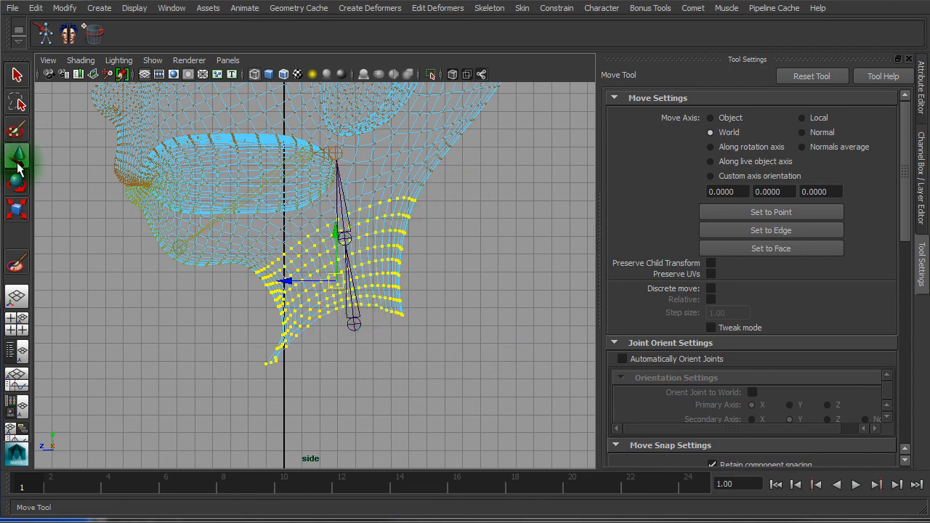
click(18, 266)
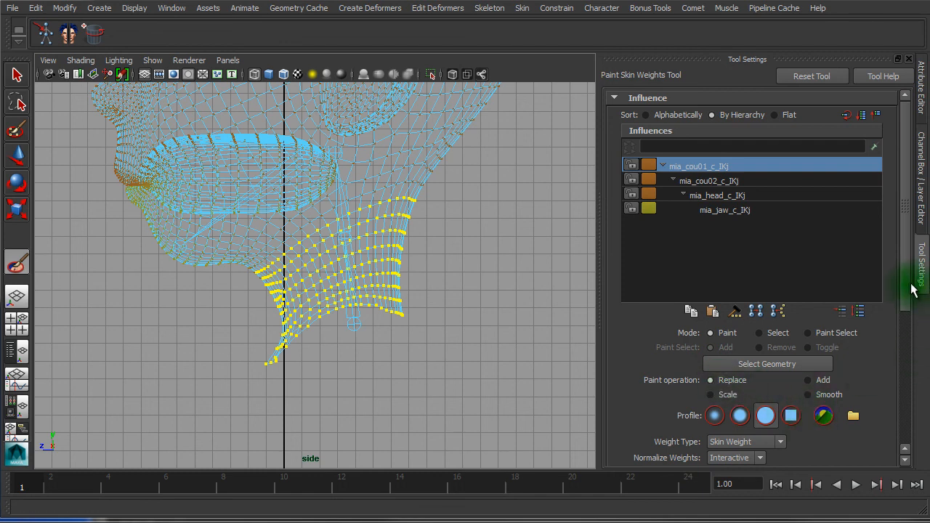
Flood the selected lower-neck vertices with value 1.0 on mia_cou01_c_IKj
scroll(908, 332, down, 5)
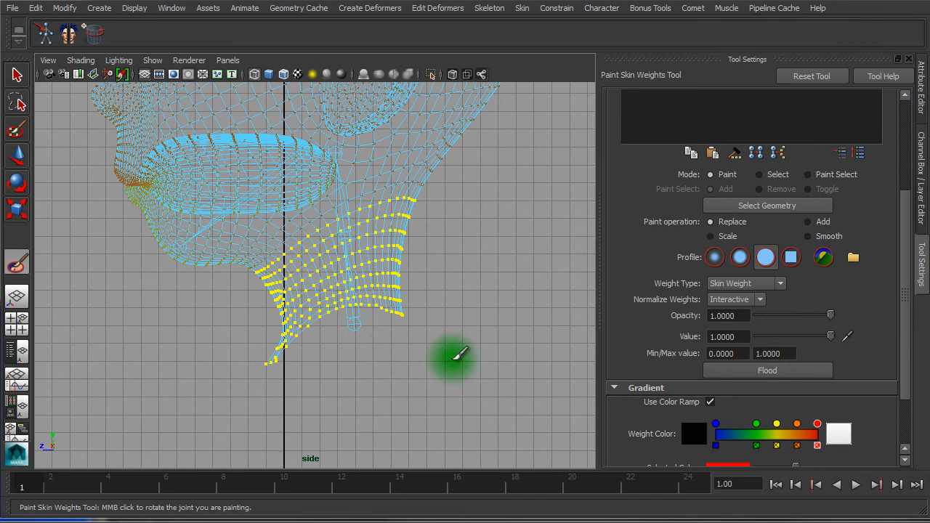
key(5)
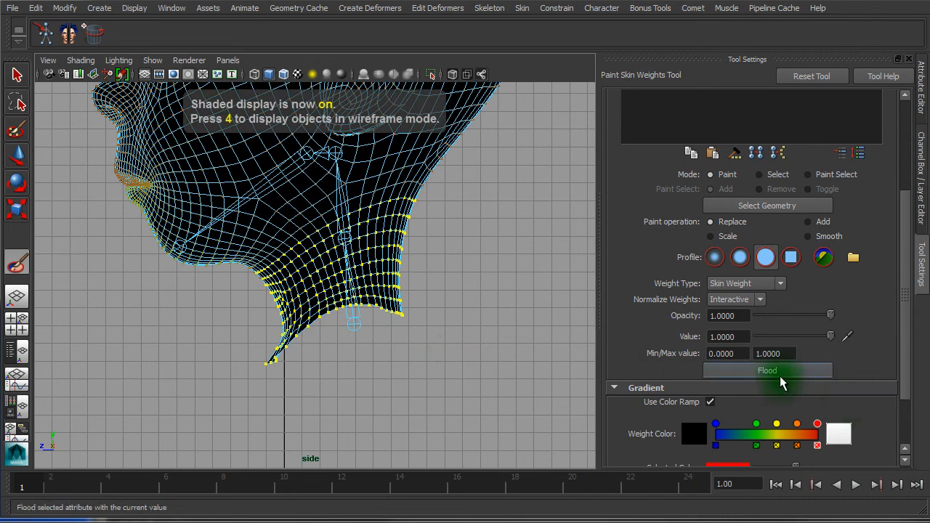
click(770, 372)
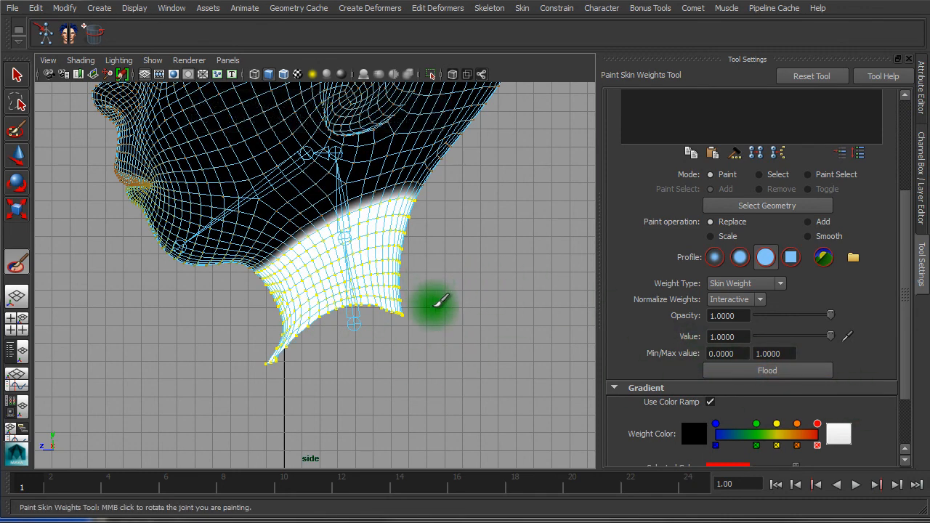
Exit painting, zoom the side view onto the neck and select the head mesh
key(w)
click(434, 346)
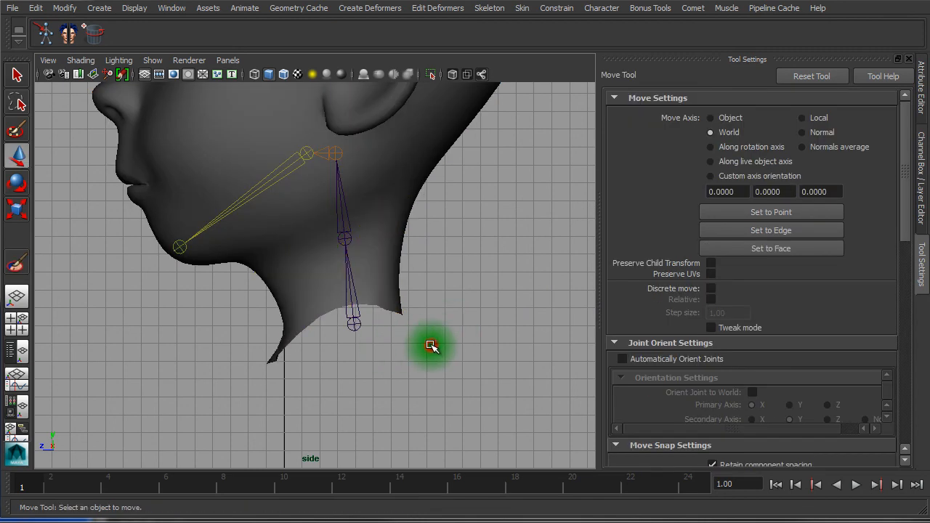
alt+right_drag(355, 348, 482, 355)
click(394, 294)
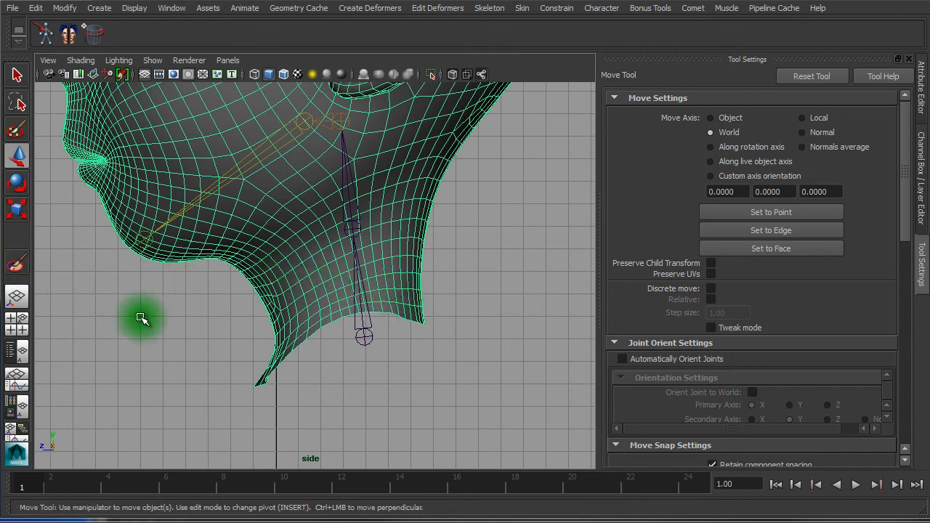
Restore the neck vertex selection and flood it with value 1.0 on mia_cou02_c_IKj
key(ctrl+z)
key(ctrl+z)
click(17, 264)
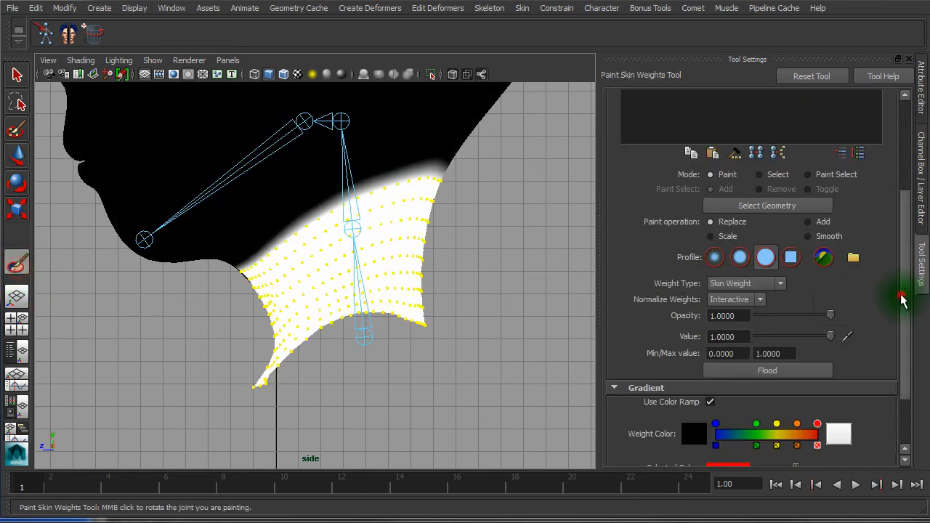
drag(901, 300, 905, 209)
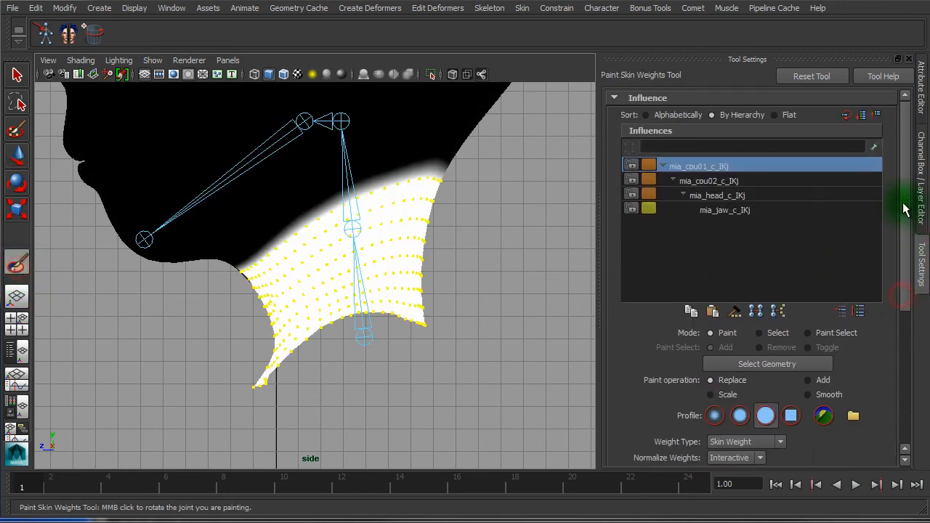
click(727, 182)
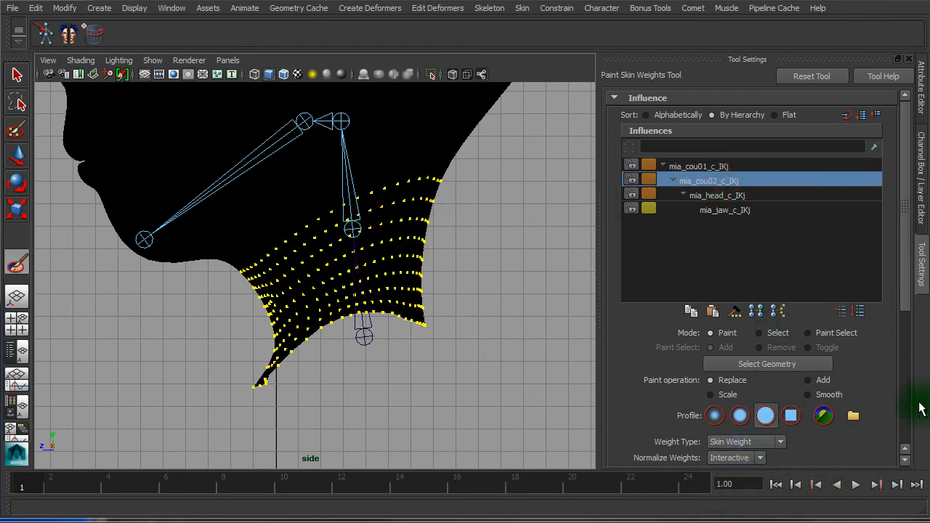
drag(908, 287, 907, 322)
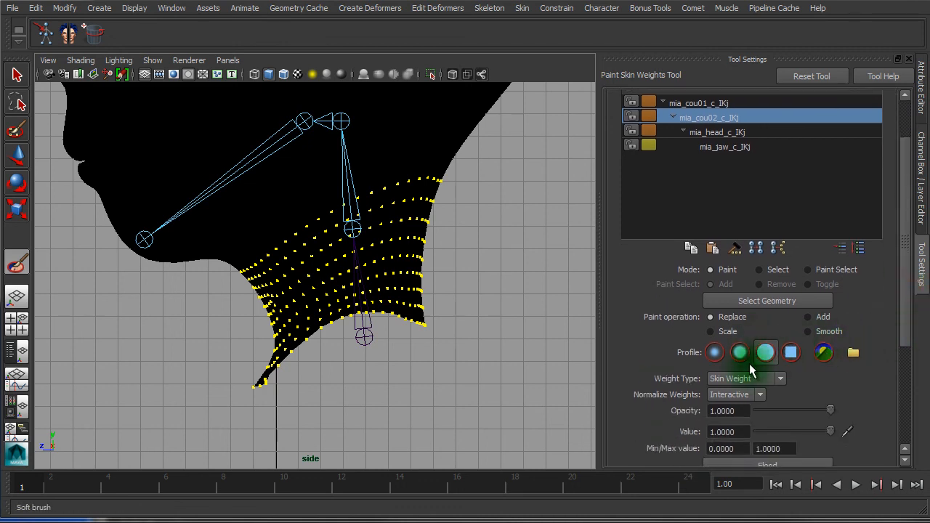
click(757, 466)
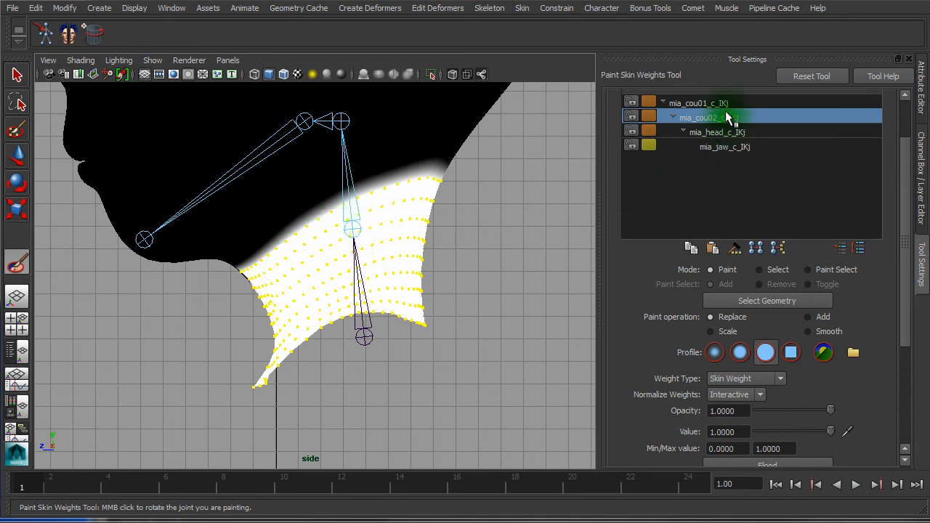
Select an edge loop around the lower neck of the head mesh
key(w)
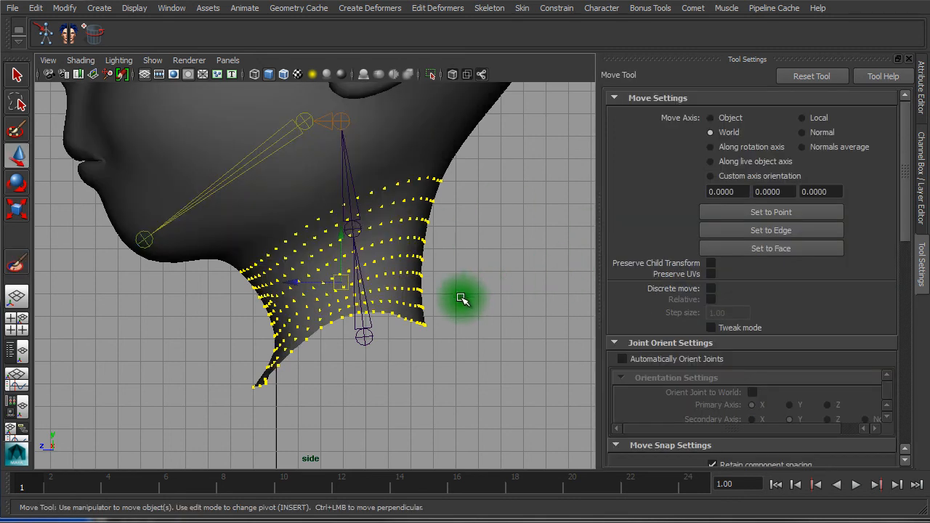
click(417, 290)
alt+right_drag(407, 293, 495, 312)
right_click(439, 322)
right_drag(438, 321, 443, 289)
double_click(422, 321)
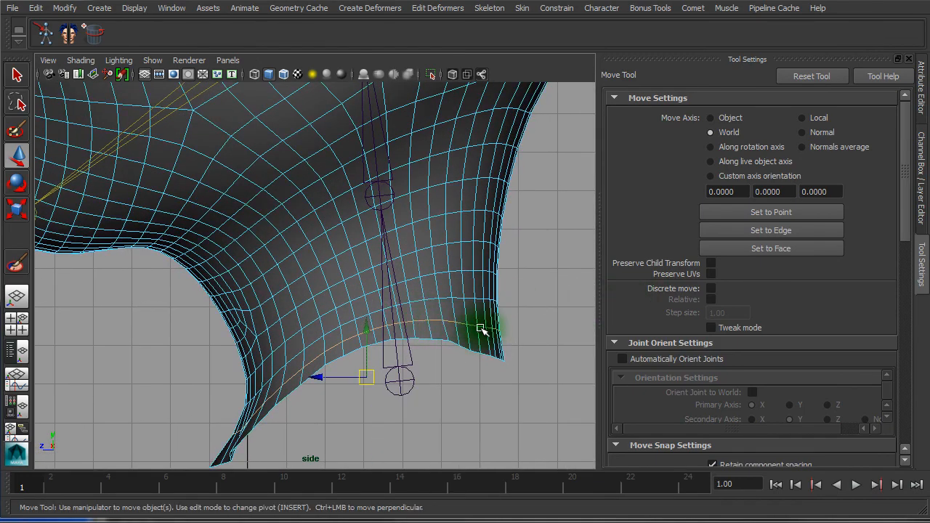
Grow the lower-neck selection outward by three more rings
shift+right_drag(480, 330, 434, 324)
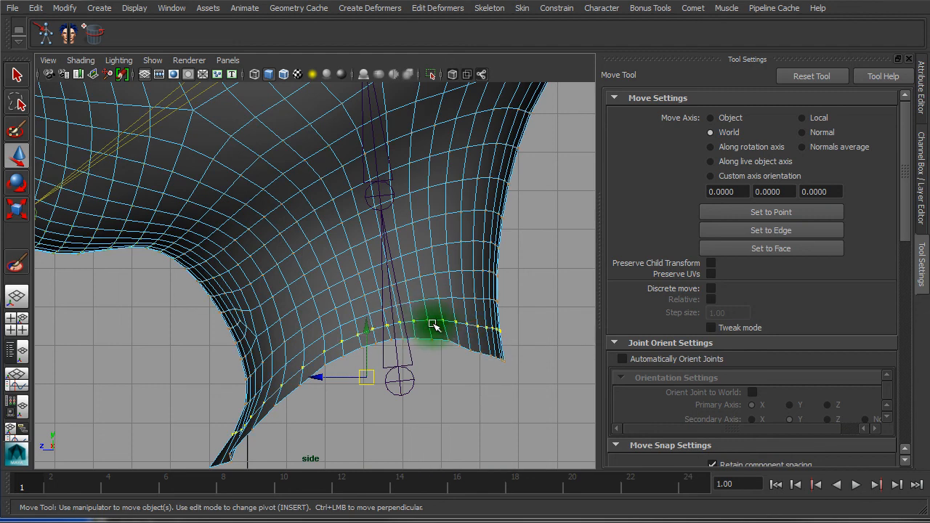
ctrl+right_drag(443, 324, 484, 299)
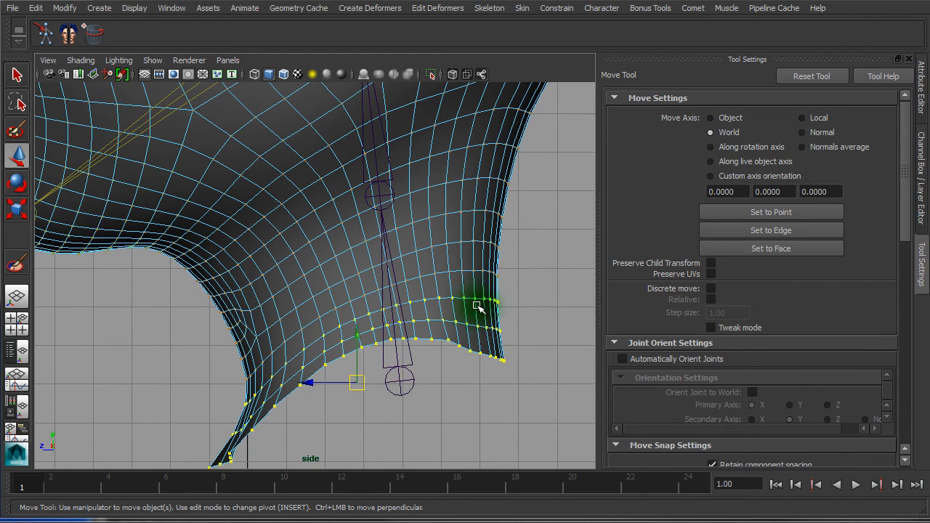
ctrl+right_drag(550, 317, 596, 291)
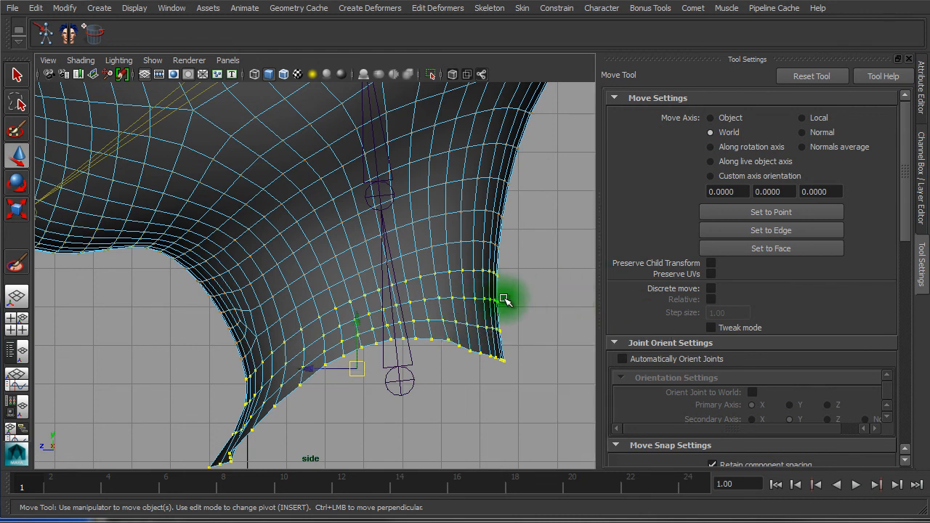
ctrl+right_drag(520, 299, 588, 276)
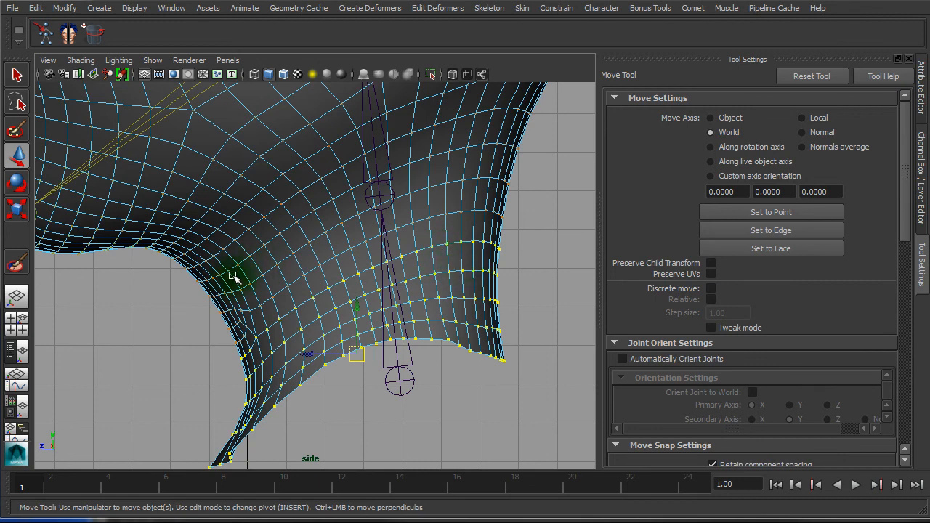
ctrl+right_click(483, 283)
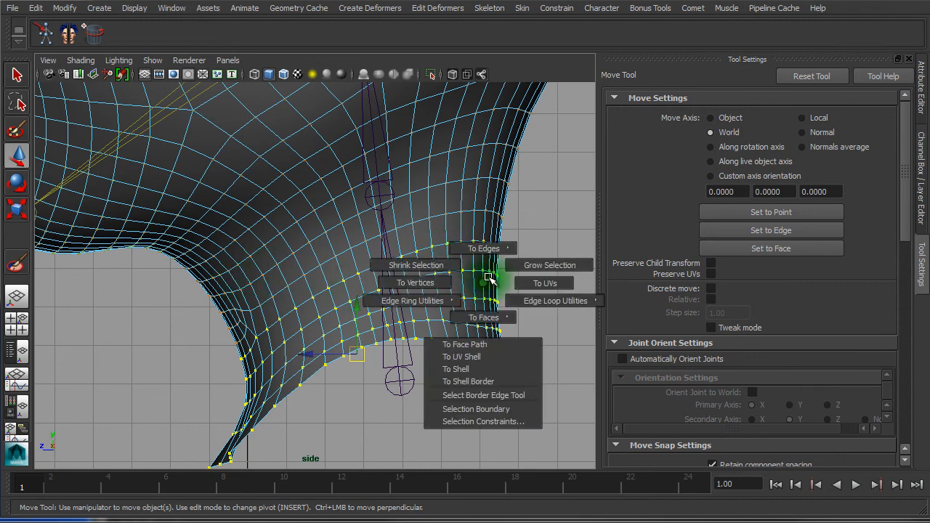
click(530, 264)
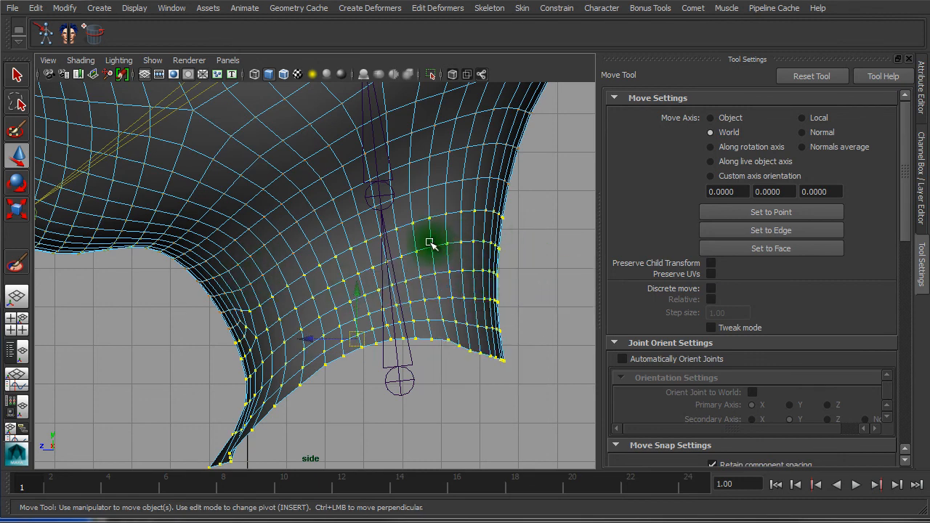
Check the neck selection in the perspective view, then open the Paint Skin Weights Tool
key(space)
key(space)
alt+drag(298, 264, 505, 251)
alt+right_drag(312, 277, 545, 307)
alt+middle_drag(431, 324, 325, 325)
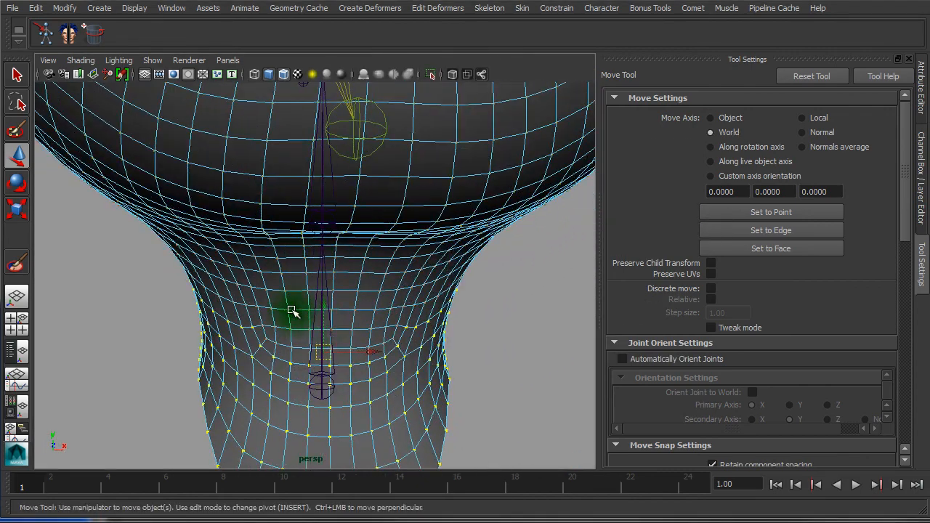
alt+drag(293, 310, 288, 288)
alt+right_drag(256, 309, 325, 360)
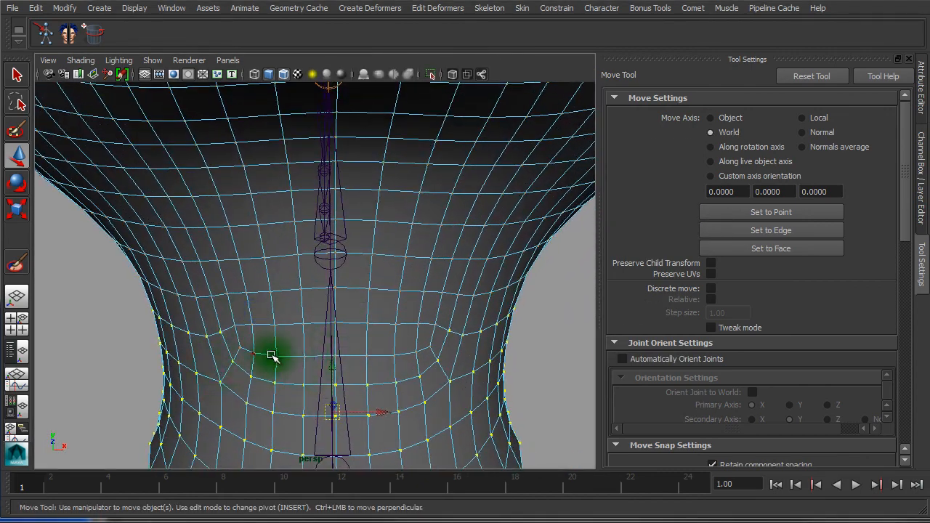
key(4)
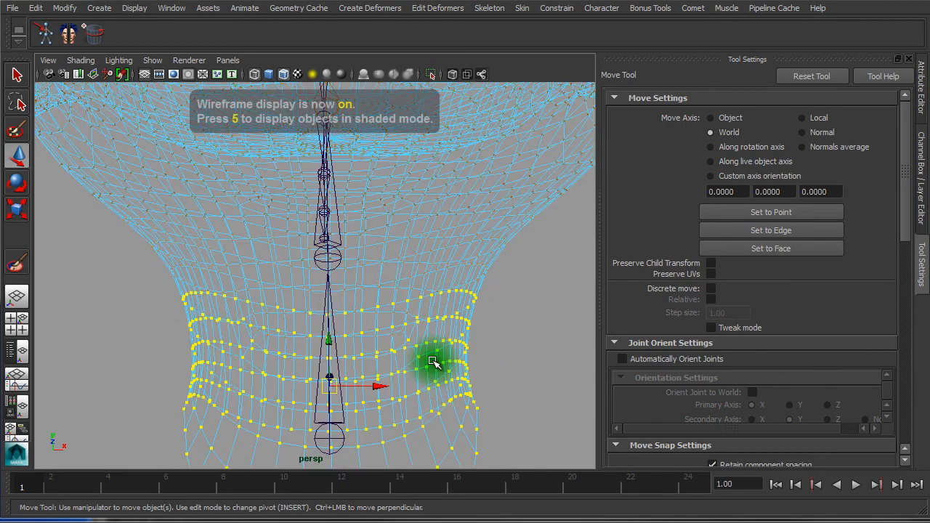
alt+drag(434, 362, 291, 377)
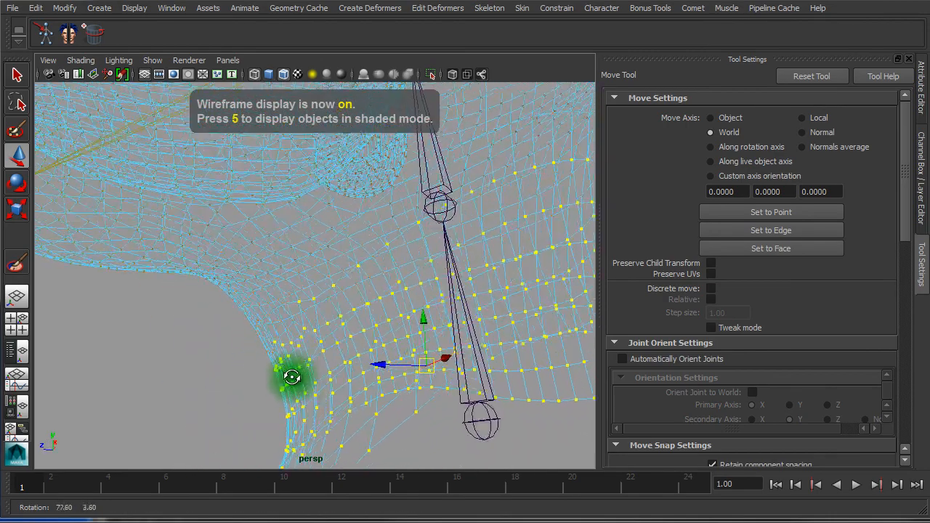
alt+right_drag(291, 377, 251, 345)
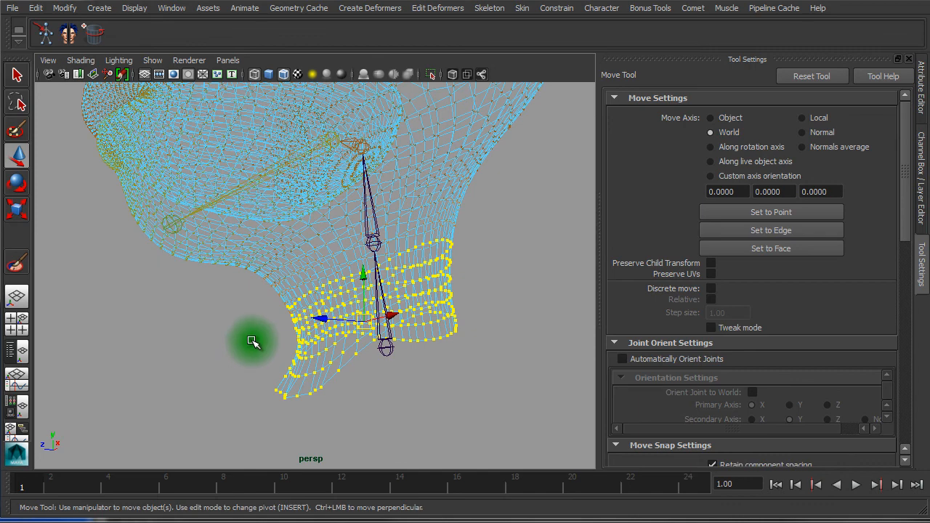
key(5)
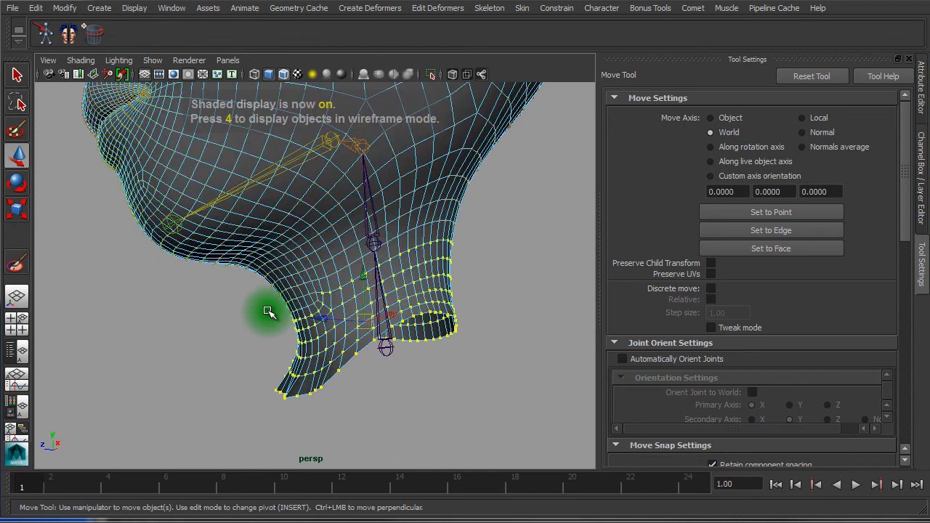
click(14, 266)
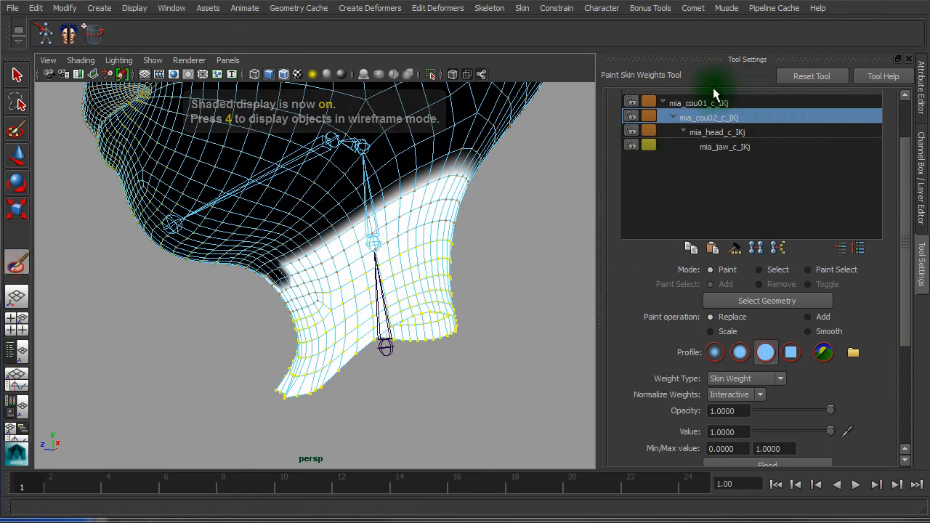
Flood the selected lower neck vertices with full weight (1) on mia_cou01_c_IKj
click(677, 103)
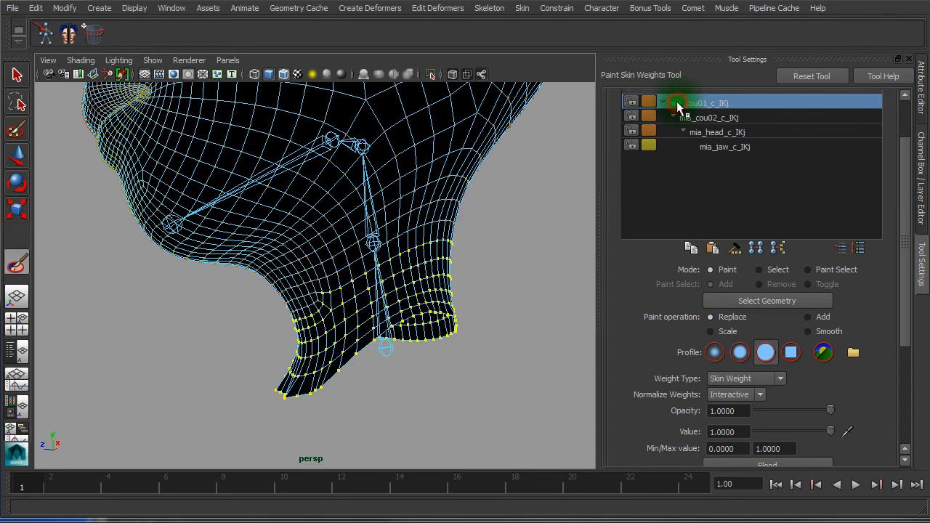
drag(900, 251, 898, 317)
click(749, 351)
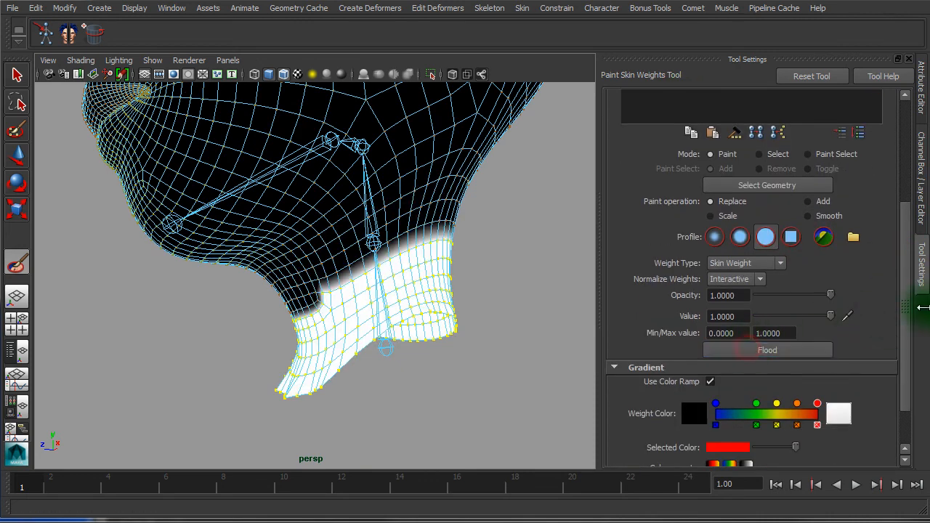
alt+drag(349, 269, 425, 273)
alt+right_drag(395, 354, 483, 335)
Clear the vertex selection, reselect the head mesh and paint weight onto the front of the neck
key(w)
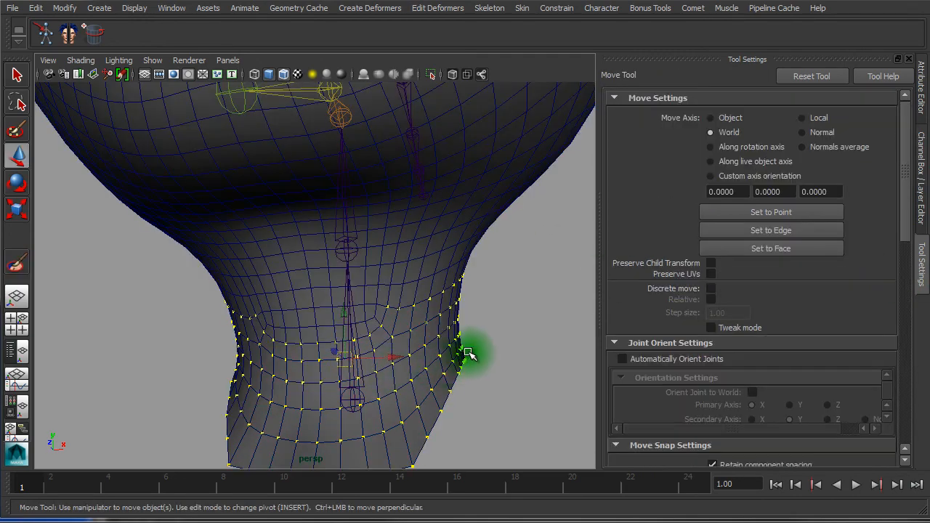
click(542, 324)
right_drag(425, 271, 490, 253)
click(385, 260)
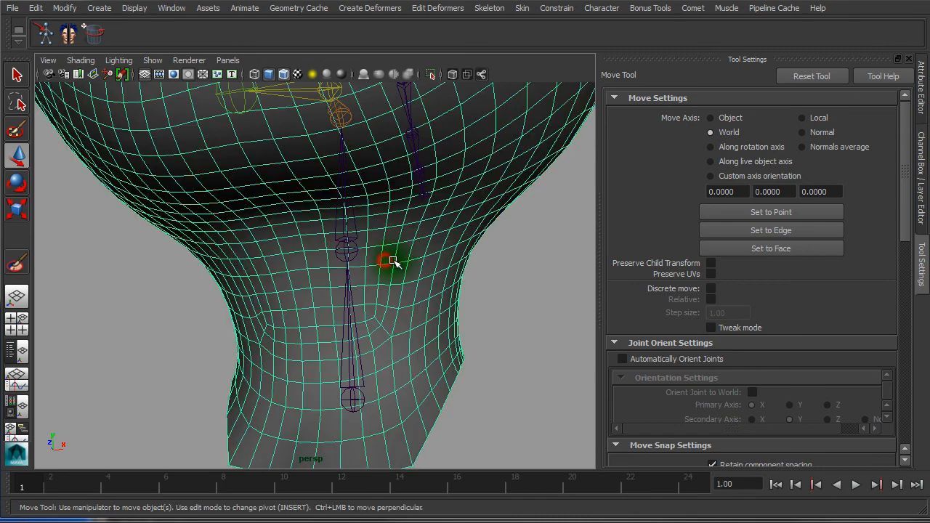
click(17, 260)
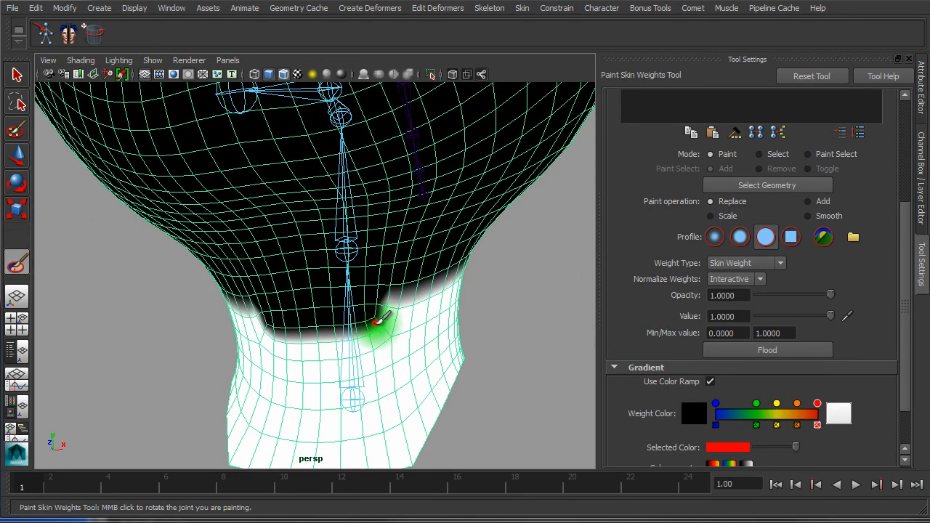
mouse_move(376, 322)
mouse_down()
mouse_move(300, 327)
mouse_move(325, 334)
mouse_move(293, 339)
mouse_move(241, 336)
mouse_up()
Fill the dark notch with mia_cou02_c_IKj weight, scrub frames to check, and return to frame 1
scroll(900, 301, up, 5)
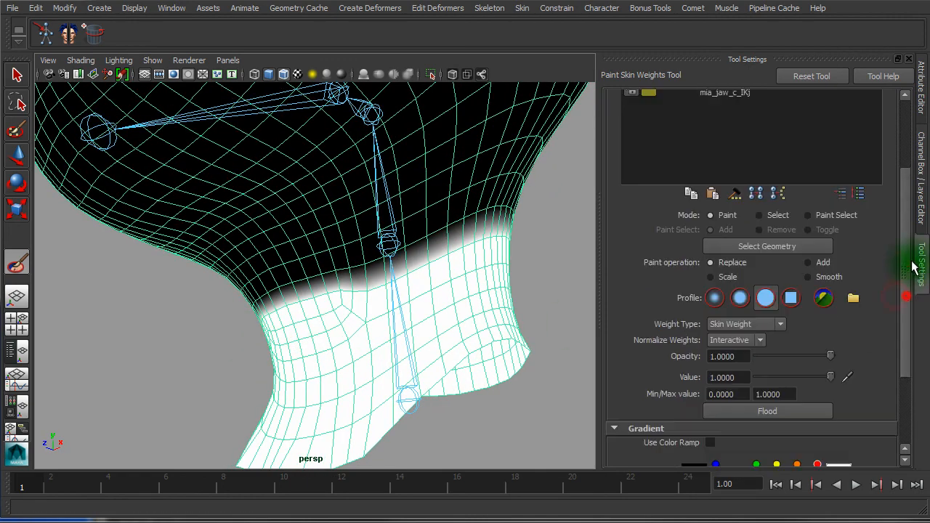
click(731, 181)
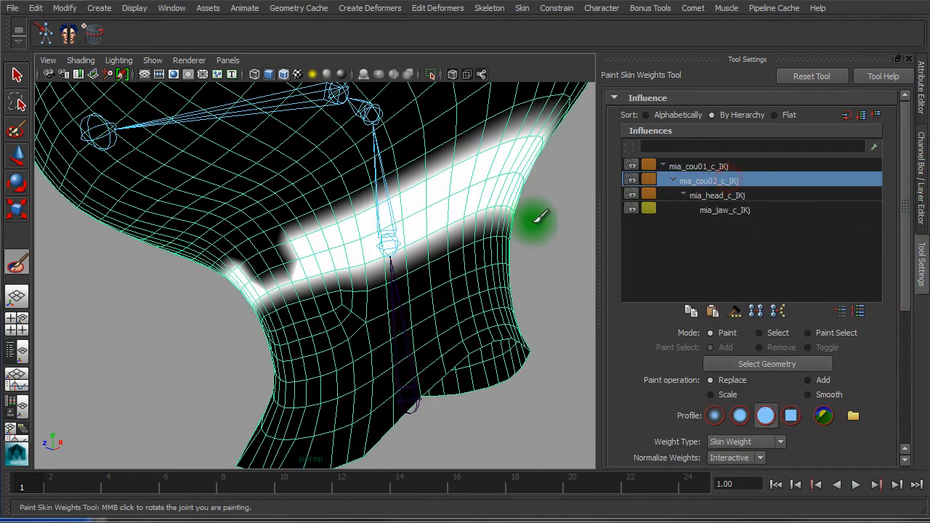
mouse_move(535, 214)
alt+mouse_down()
mouse_move(378, 232)
mouse_move(291, 254)
alt+mouse_up()
middle_drag(400, 260, 350, 260)
alt+drag(350, 260, 337, 285)
alt+right_drag(336, 285, 273, 259)
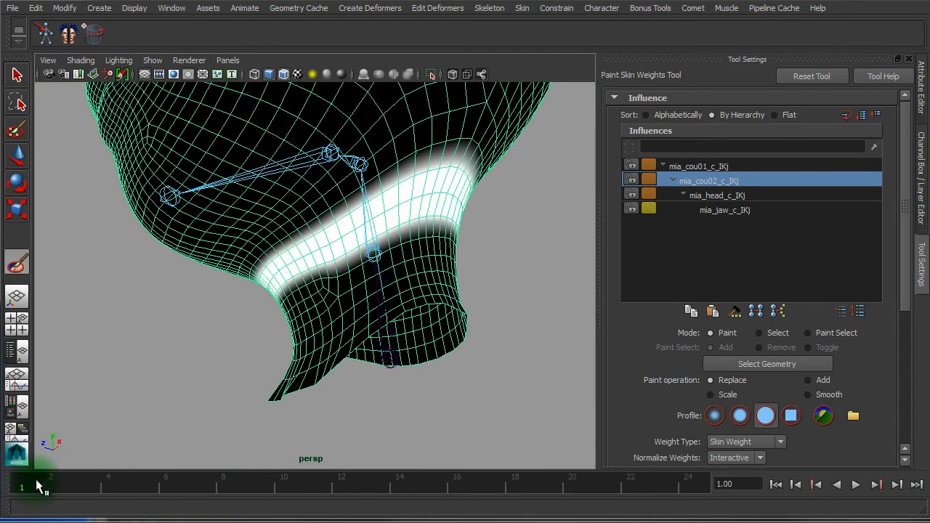
drag(37, 487, 16, 447)
alt+drag(357, 378, 368, 323)
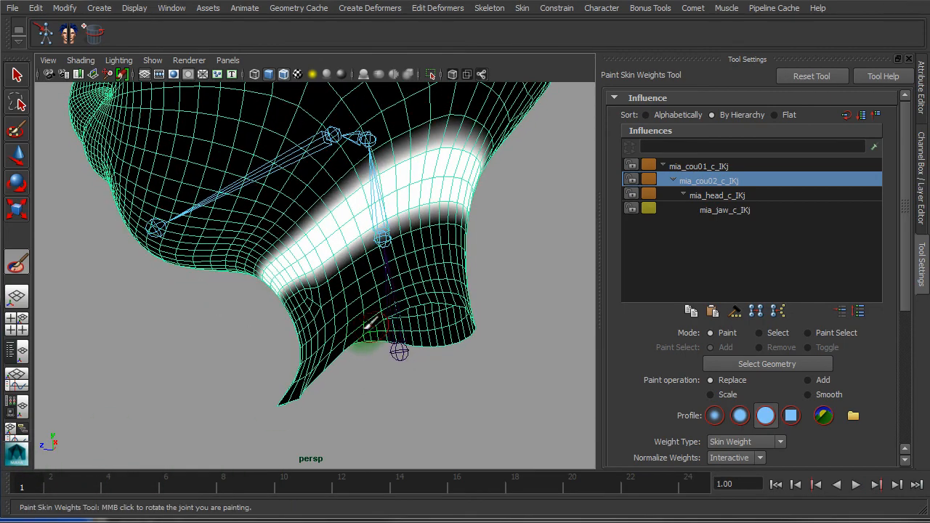
key(w)
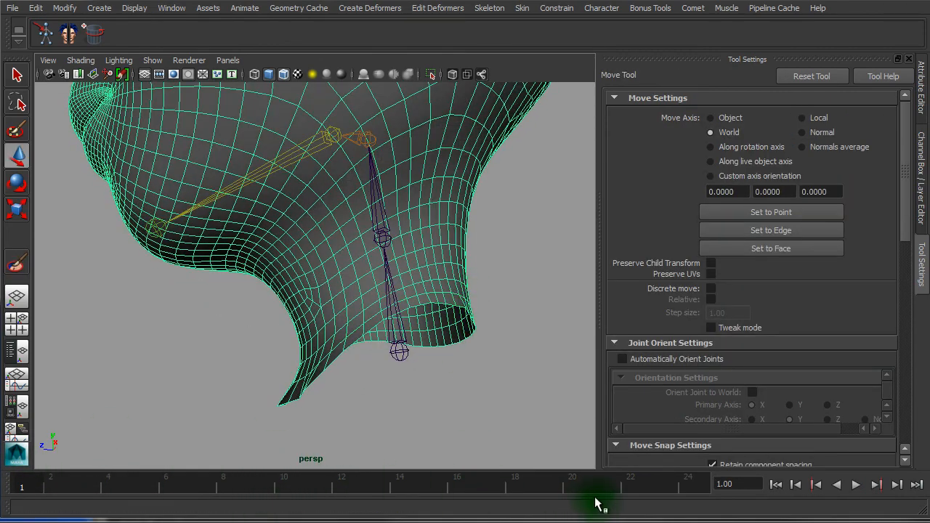
Rotate the neck joint about -25°, then reselect the head mesh for skin weight painting
click(380, 218)
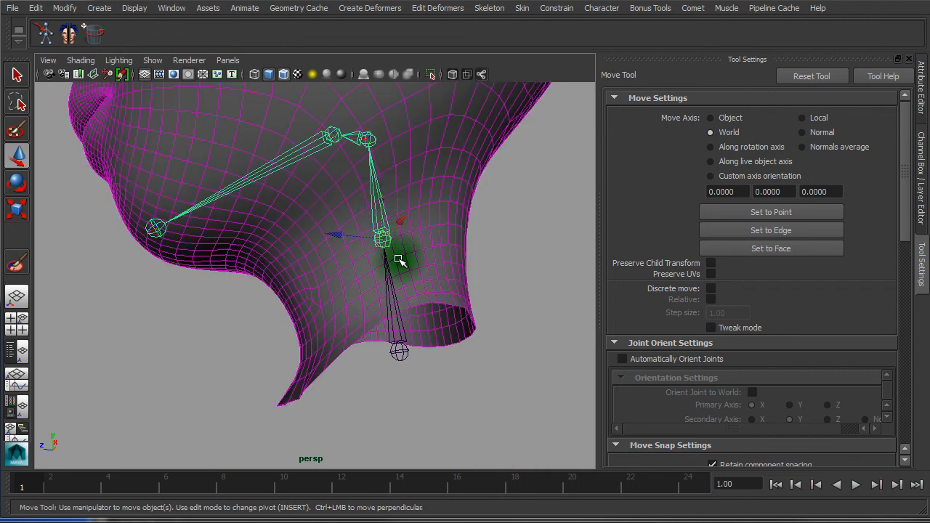
key(e)
alt+drag(415, 243, 401, 201)
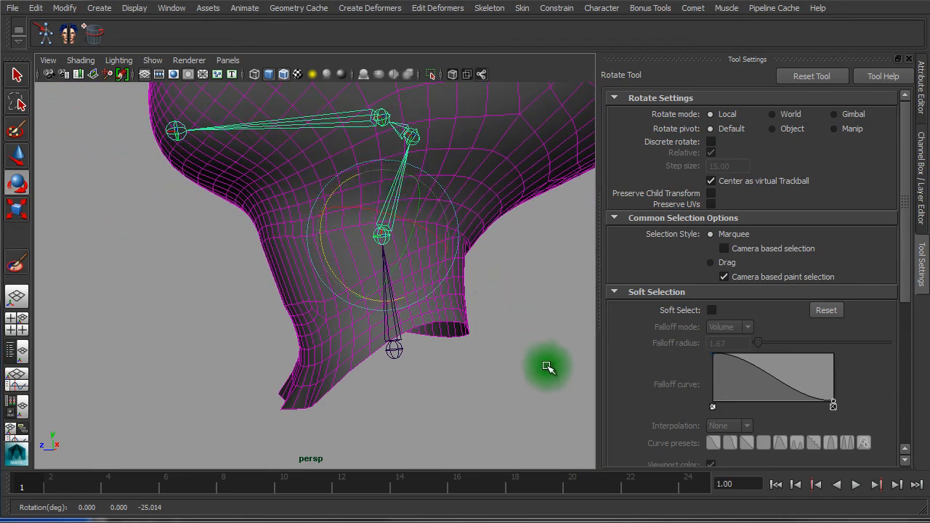
mouse_move(546, 368)
alt+mouse_down()
mouse_move(529, 368)
mouse_move(538, 352)
alt+mouse_up()
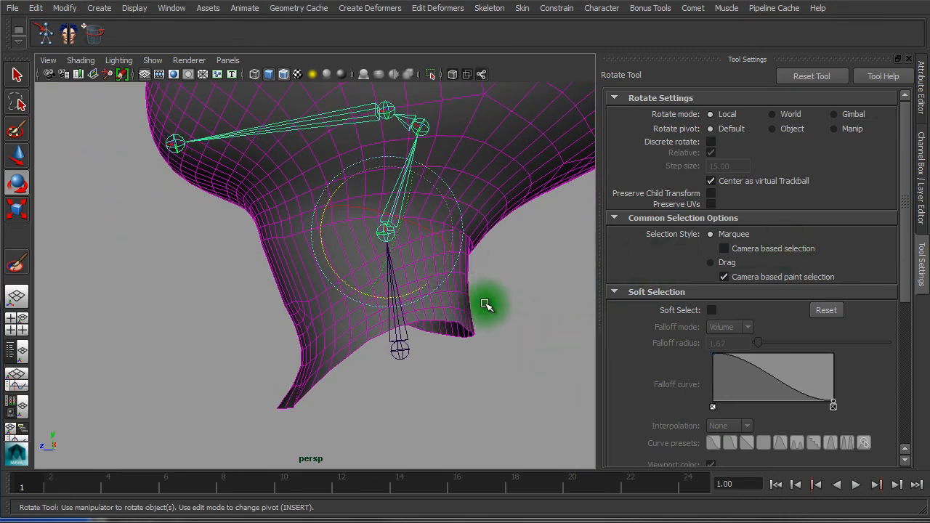
click(471, 311)
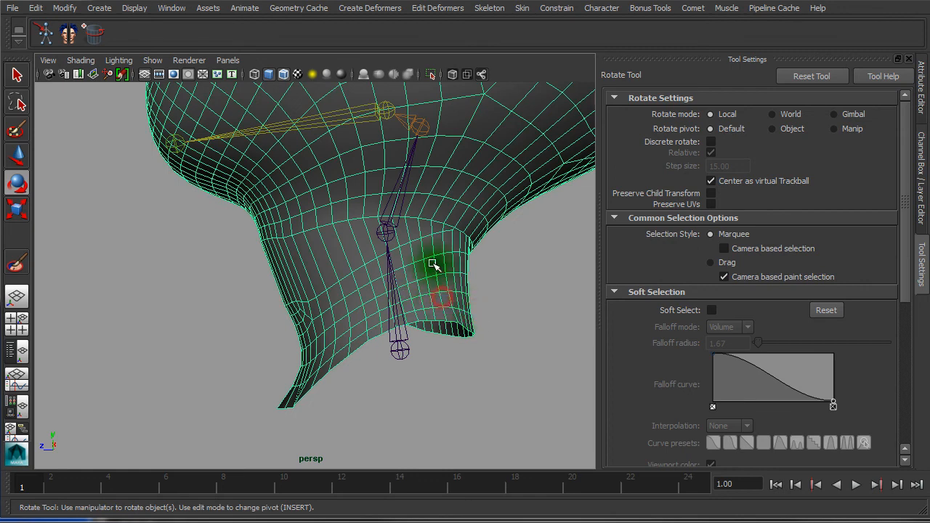
click(18, 267)
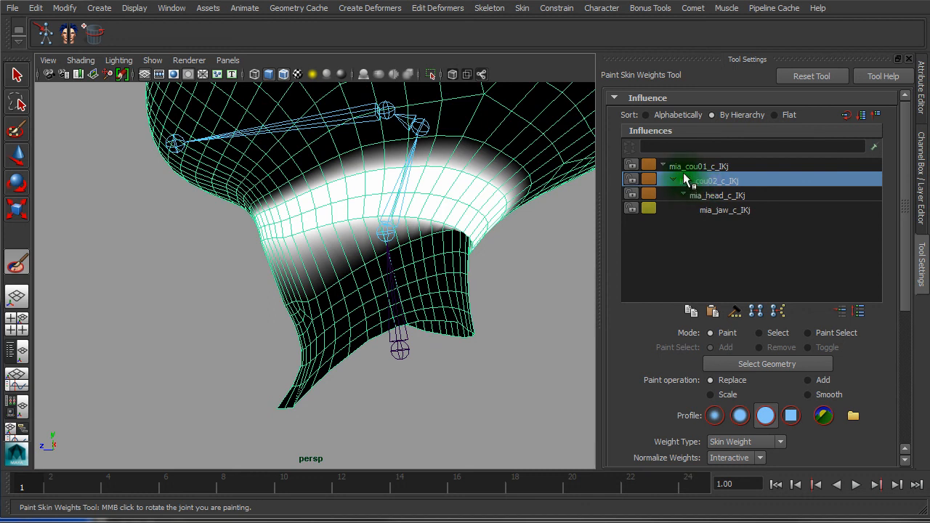
Review head and jaw weights, then flood-smooth mia_cou02_c_IKj weights three times with a solid brush
click(726, 196)
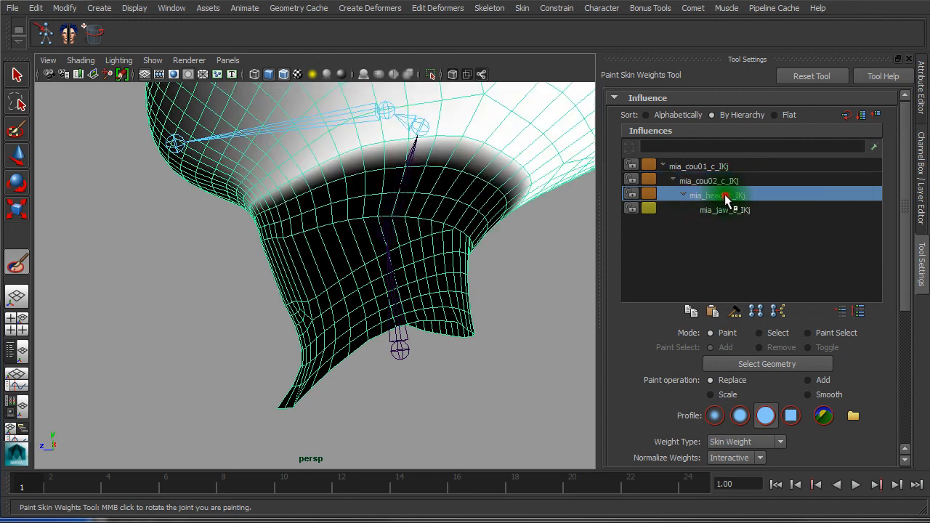
click(727, 210)
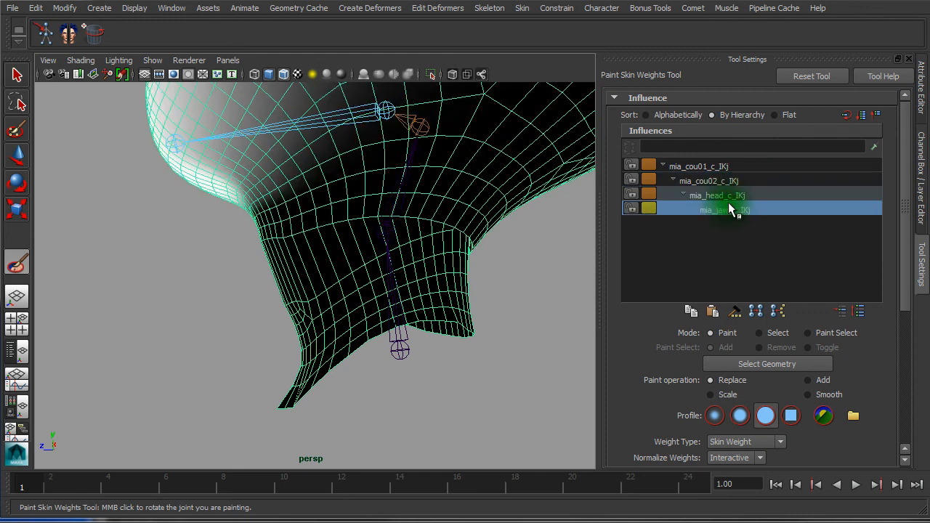
click(745, 195)
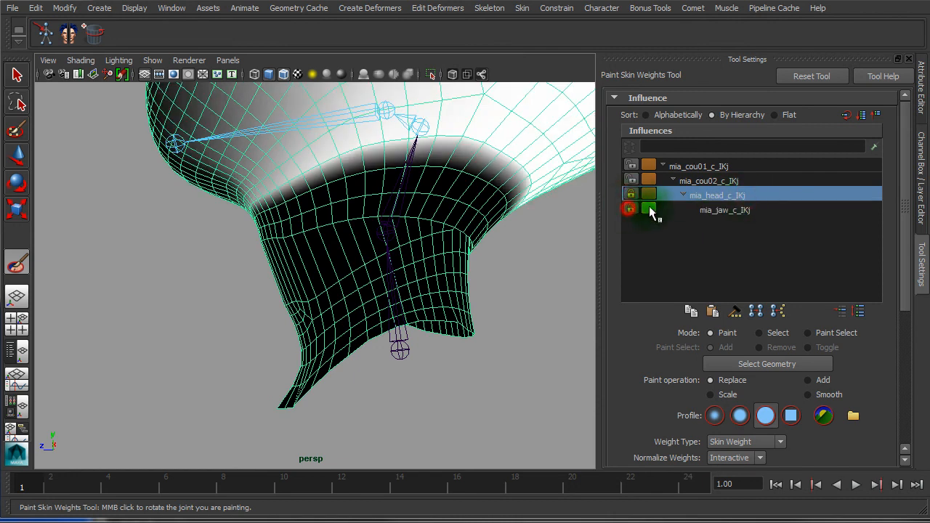
click(735, 182)
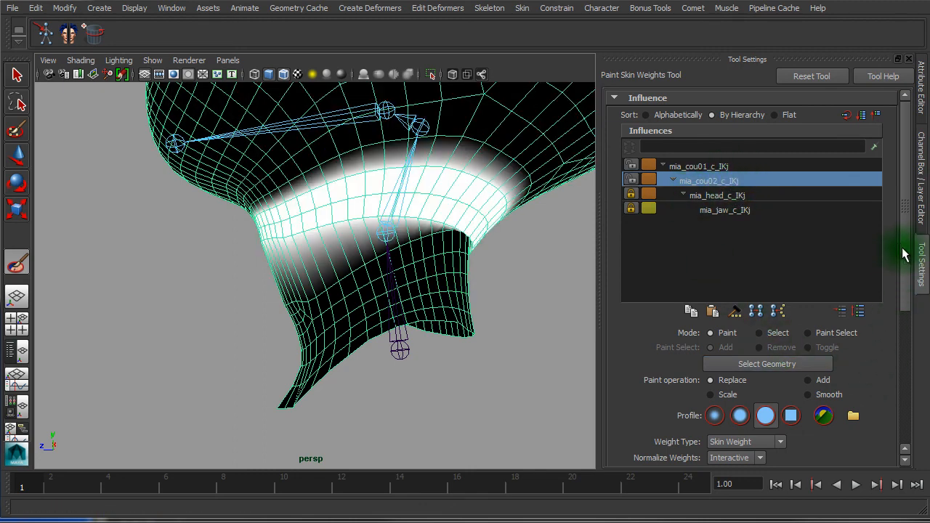
drag(908, 249, 908, 388)
click(766, 208)
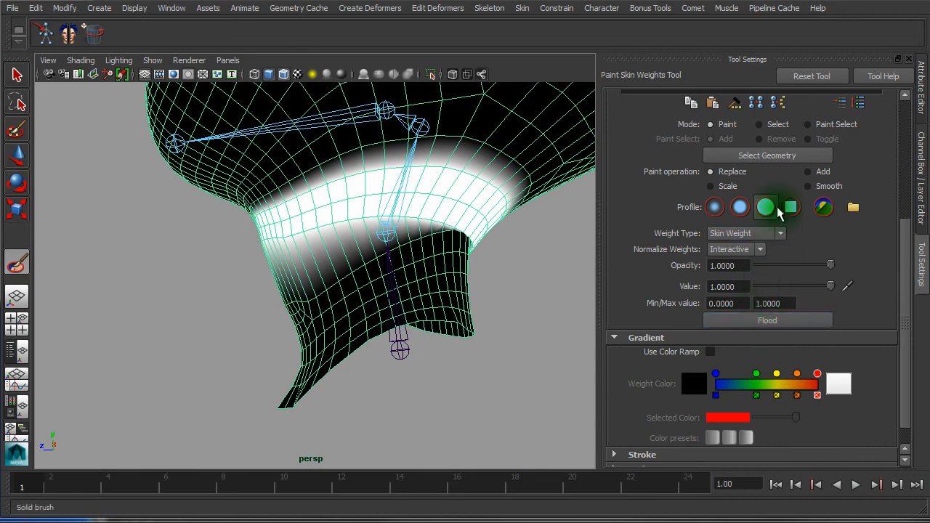
click(781, 324)
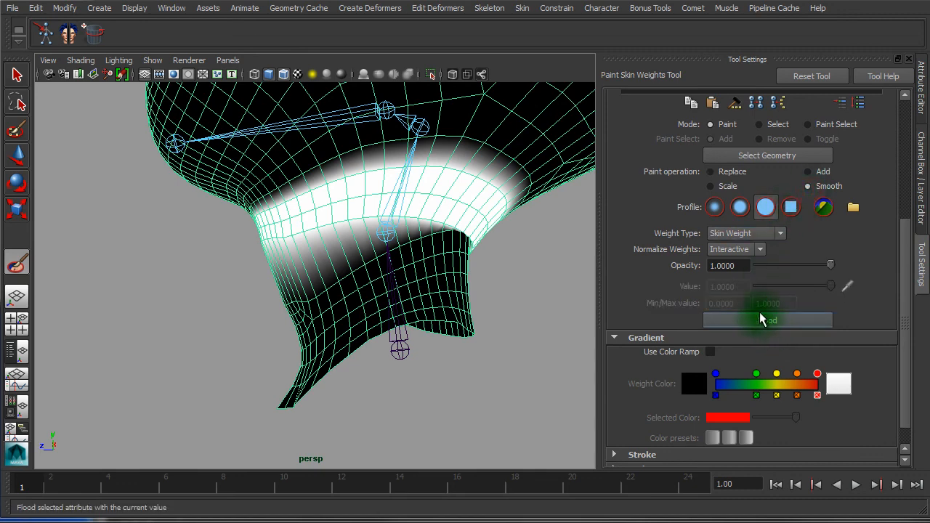
click(756, 320)
click(756, 320)
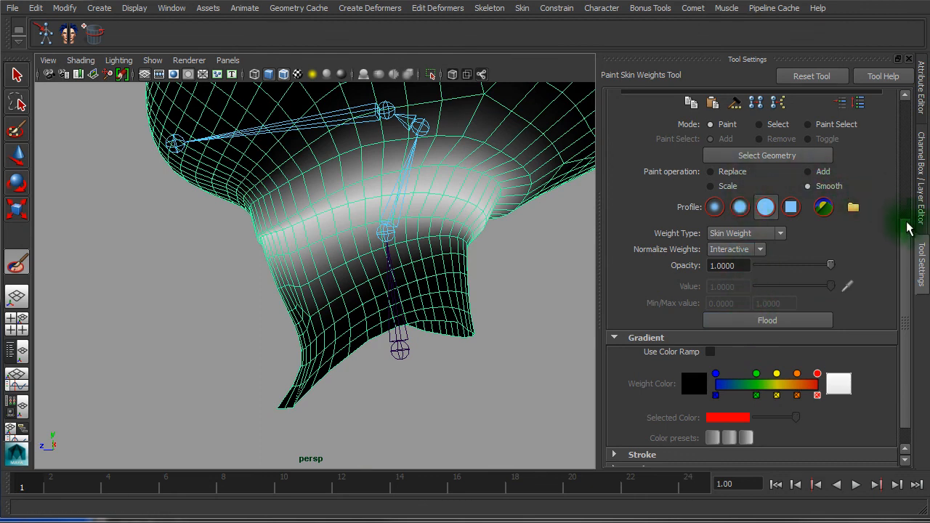
Brush-smooth the lower neck on mia_cou01_c_IKj and flood-smooth its weights three times
drag(909, 240, 622, 75)
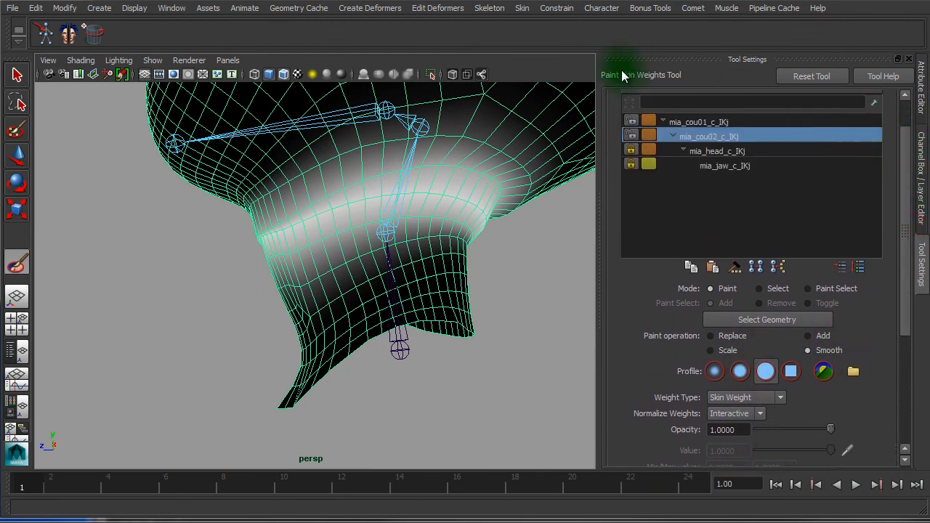
click(698, 123)
drag(492, 208, 410, 231)
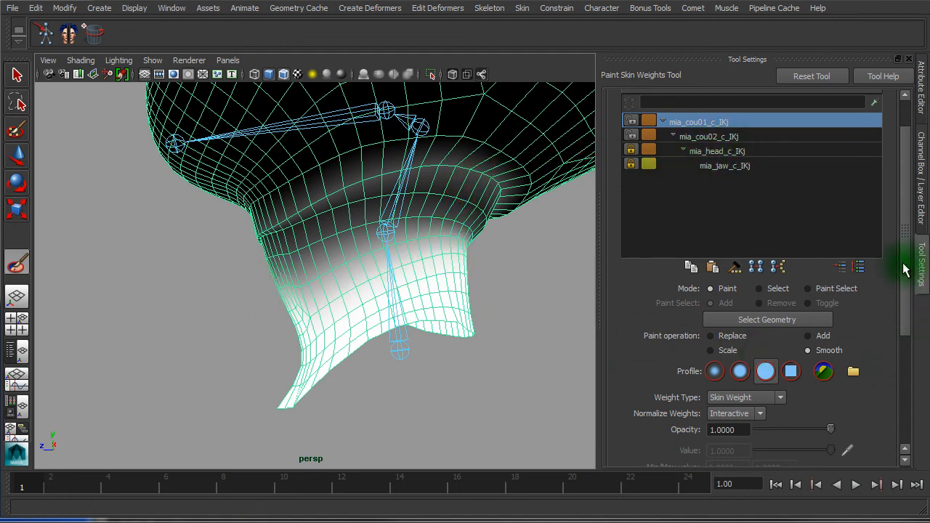
mouse_move(905, 269)
mouse_down()
mouse_move(901, 328)
mouse_move(881, 363)
mouse_up()
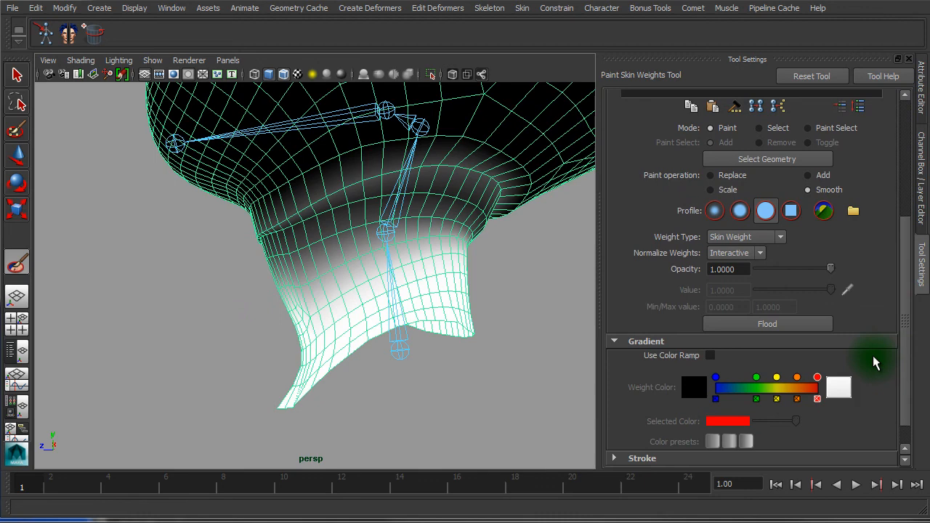
click(771, 329)
click(774, 328)
click(774, 329)
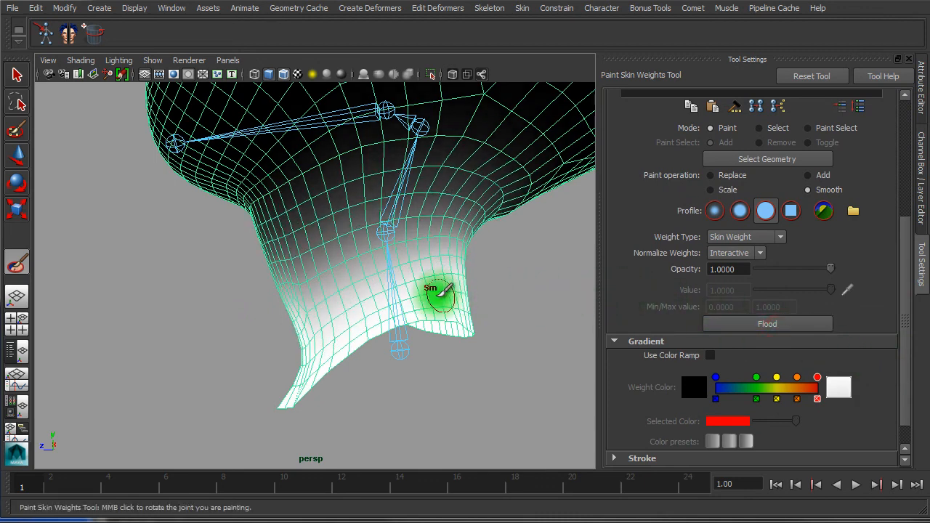
Scrub frames to check neck deformation, then exit painting and select the lower neck joint
mouse_move(321, 286)
alt+mouse_down()
mouse_move(153, 272)
mouse_move(349, 284)
alt+mouse_up()
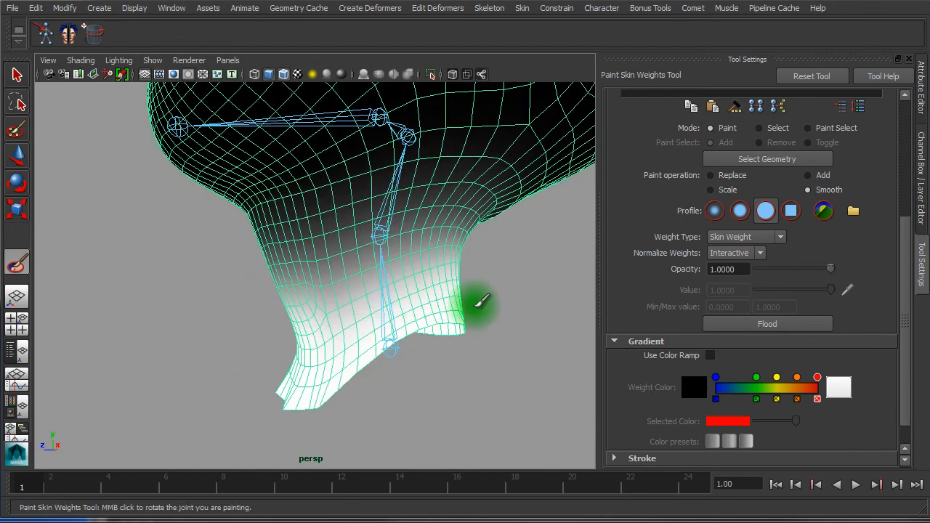
drag(906, 307, 908, 208)
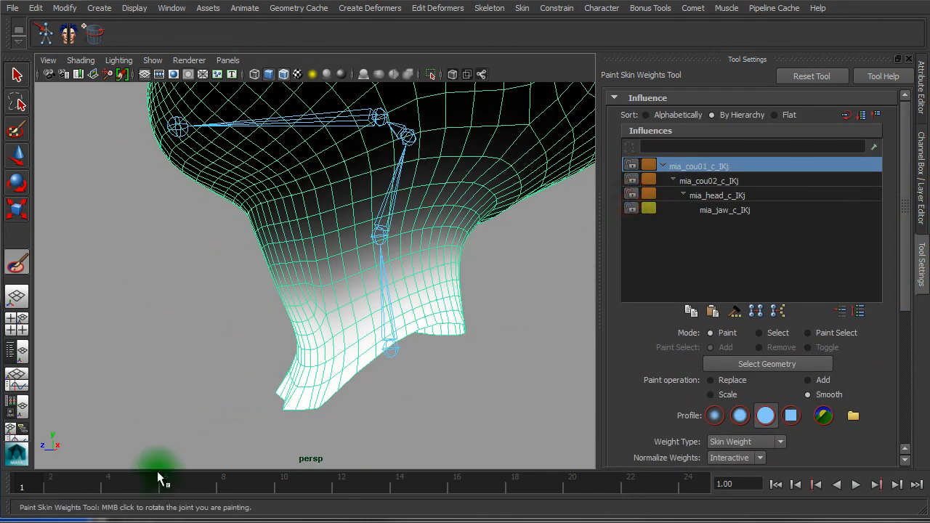
drag(162, 484, 20, 485)
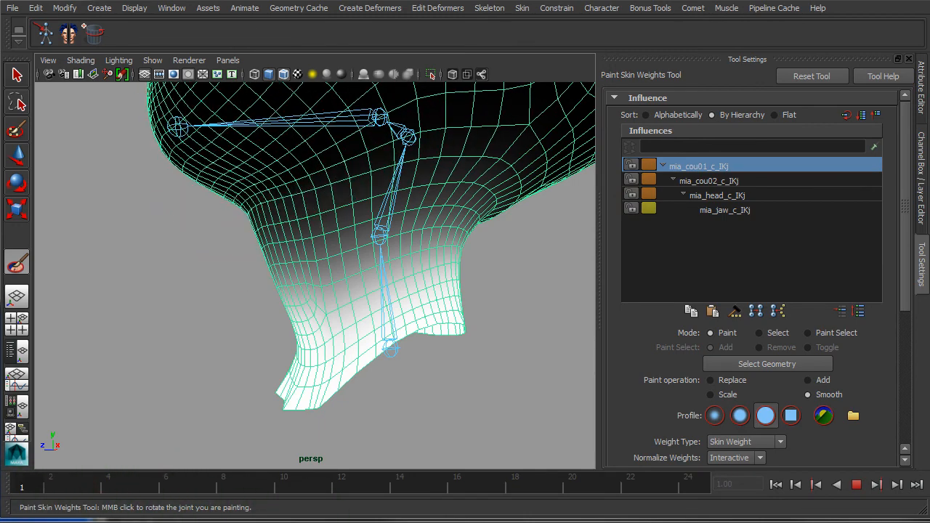
key(Escape)
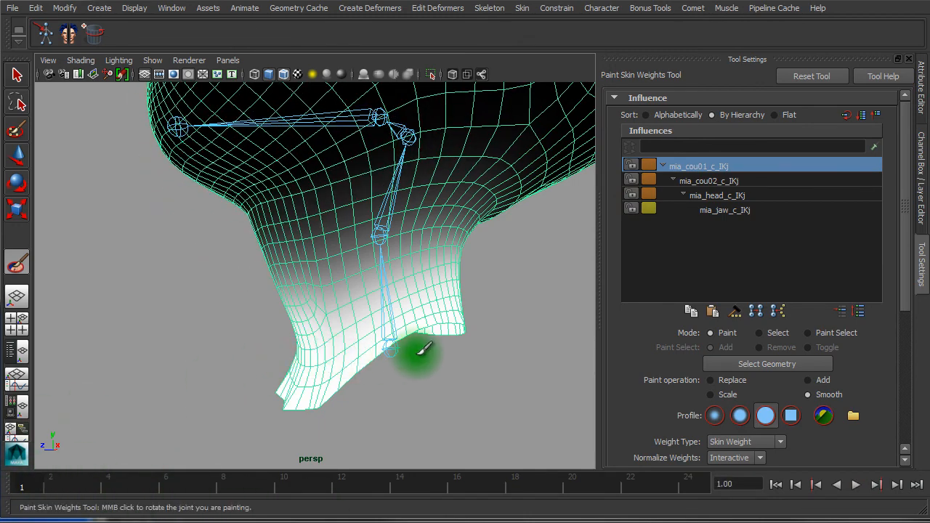
key(w)
click(395, 192)
Rotate the neck joint to test deformation, then tilt the head back nearly upright
key(e)
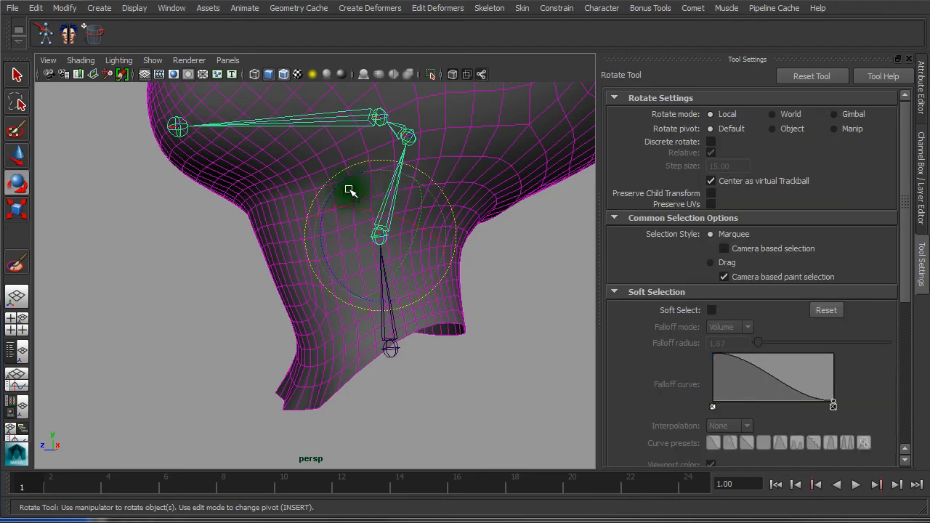
drag(327, 197, 325, 234)
alt+drag(388, 234, 339, 246)
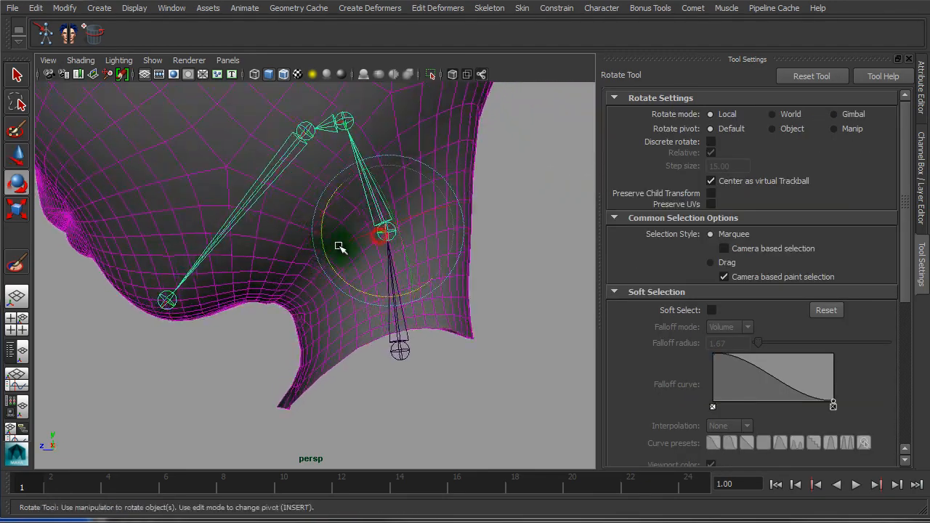
alt+right_drag(432, 275, 269, 248)
alt+middle_drag(479, 290, 481, 348)
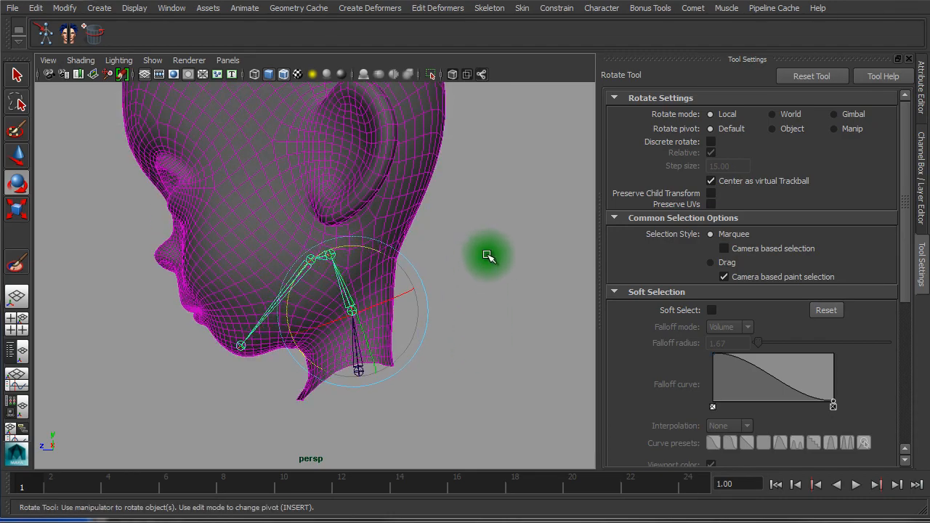
middle_drag(490, 256, 499, 338)
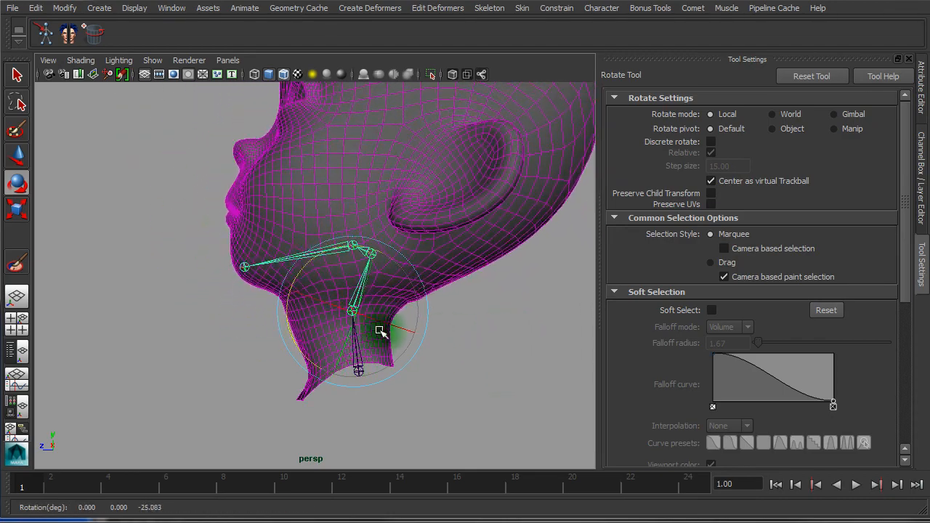
alt+right_drag(380, 326, 520, 337)
alt+middle_drag(520, 337, 446, 304)
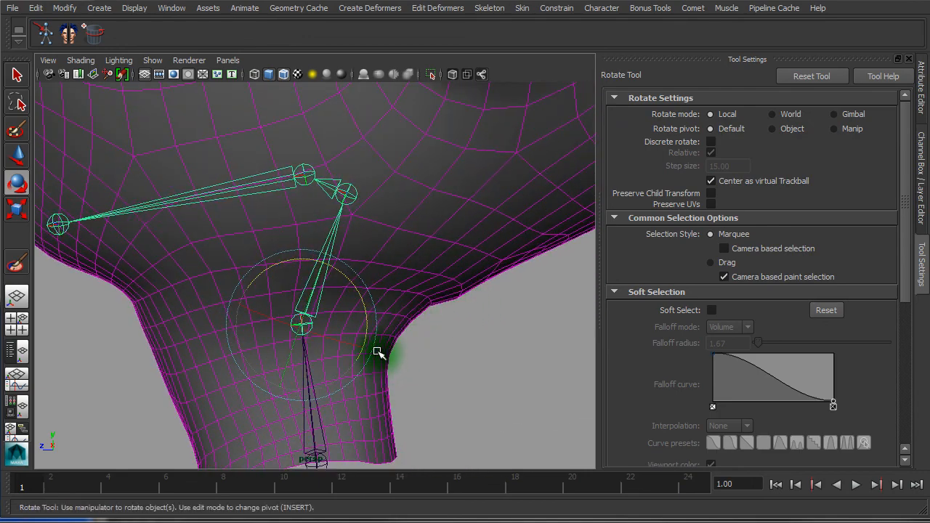
Rotate the neck joint chain from a close view of the joints to test deformation
alt+drag(525, 264, 430, 237)
alt+right_drag(405, 202, 193, 161)
alt+drag(396, 201, 542, 212)
alt+right_drag(380, 255, 525, 265)
alt+drag(469, 276, 420, 280)
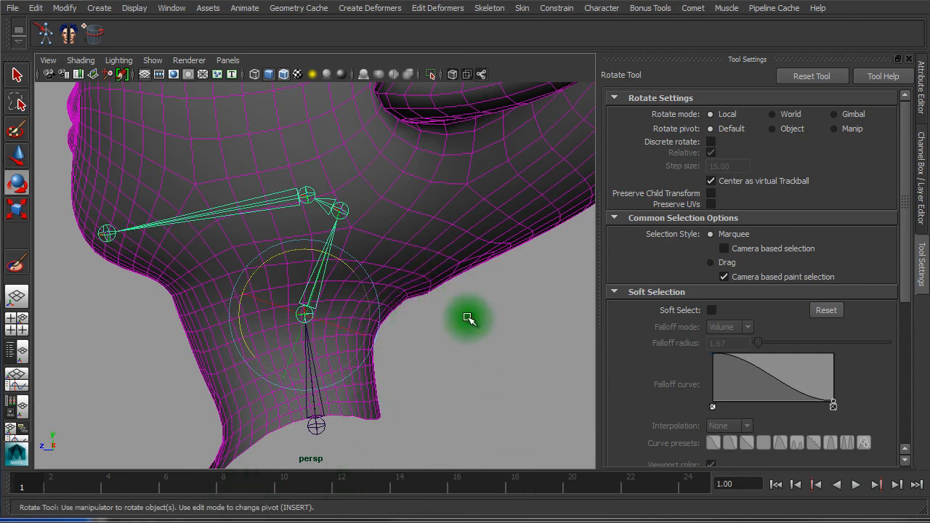
drag(358, 280, 381, 422)
click(416, 441)
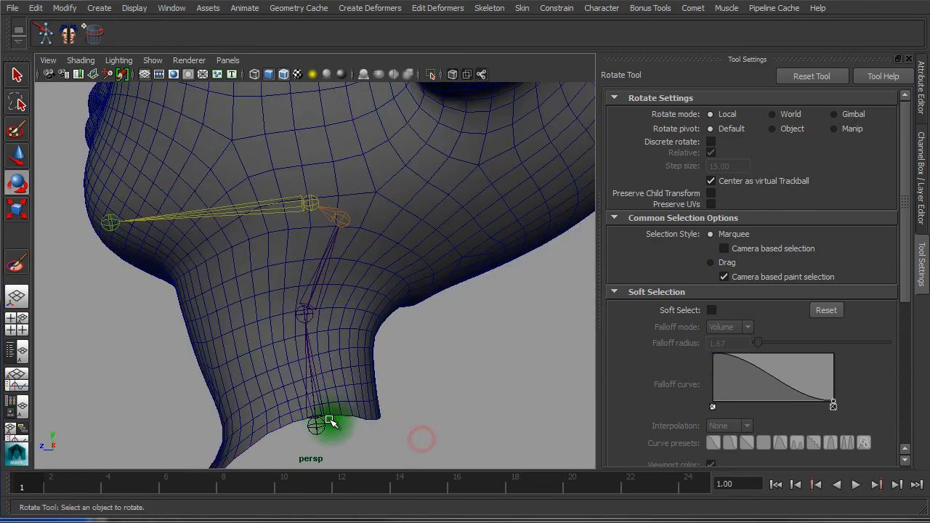
Select the bottom neck joint, inspect the neck's bottom edge loop from below, and resume weight painting
click(318, 425)
alt+drag(428, 394, 284, 384)
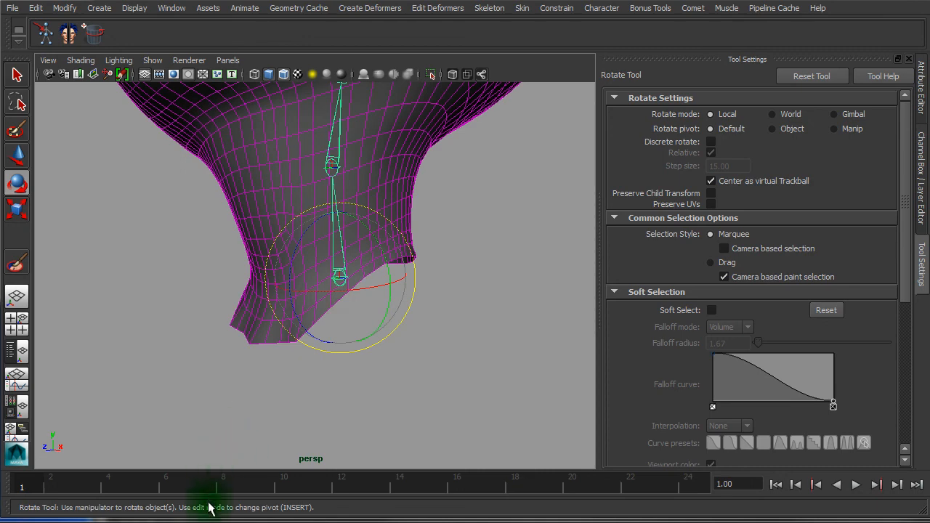
alt+drag(270, 440, 380, 421)
right_drag(259, 372, 260, 338)
double_click(276, 371)
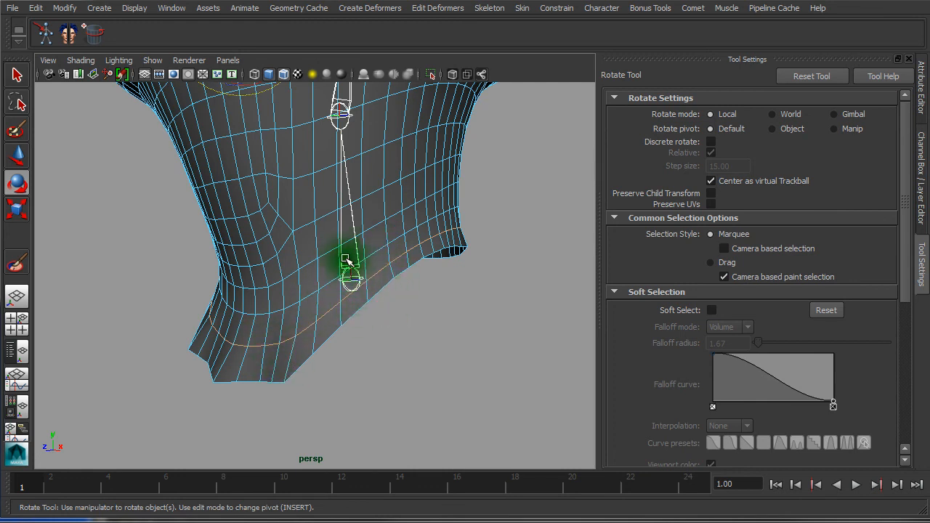
click(353, 313)
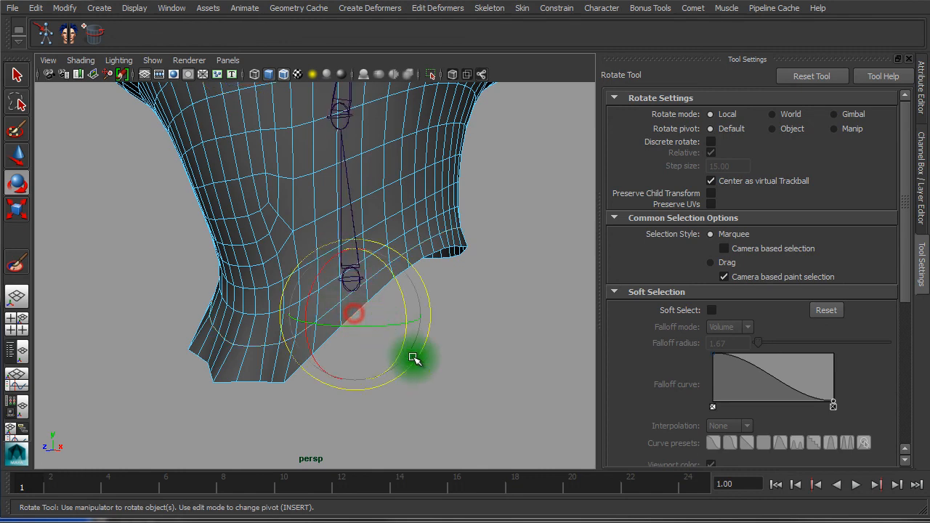
key(w)
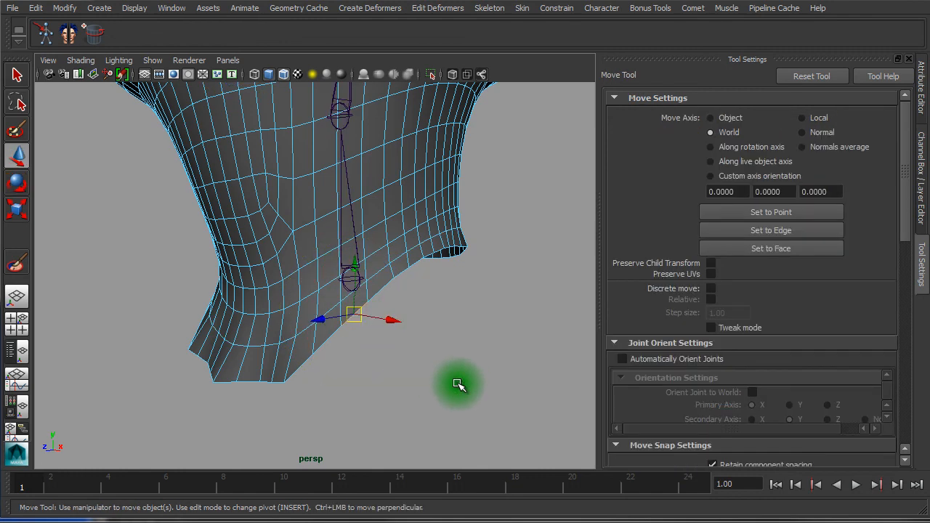
alt+drag(339, 368, 276, 419)
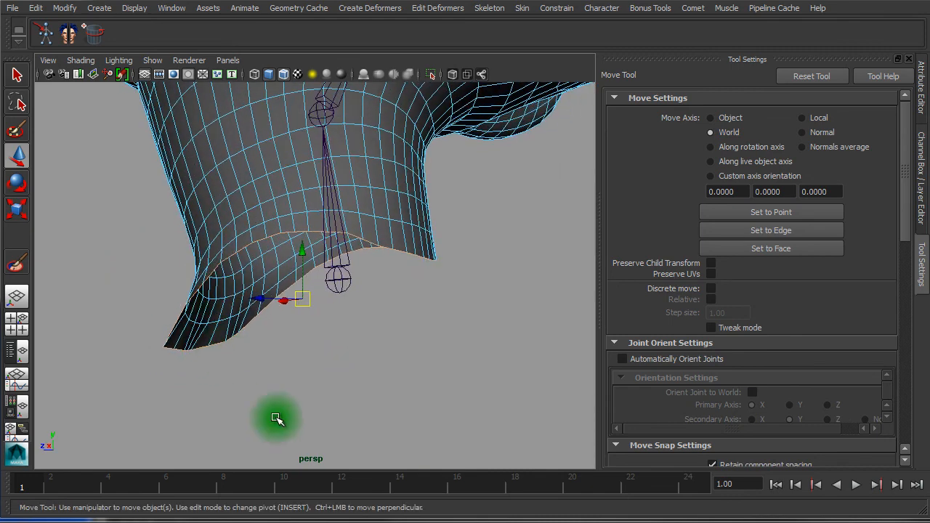
click(18, 266)
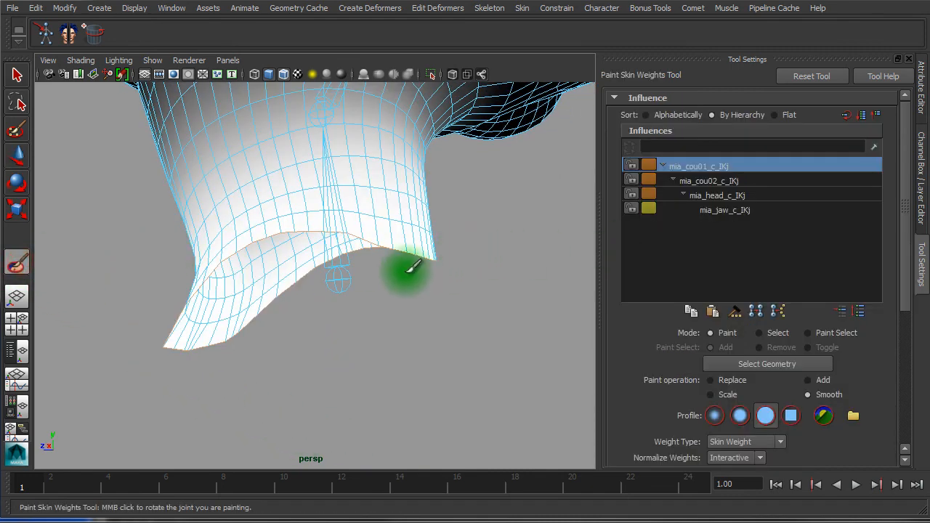
Select the neck's bottom border edges and convert them to vertices
shift+right_click(245, 328)
ctrl+right_drag(245, 328, 178, 326)
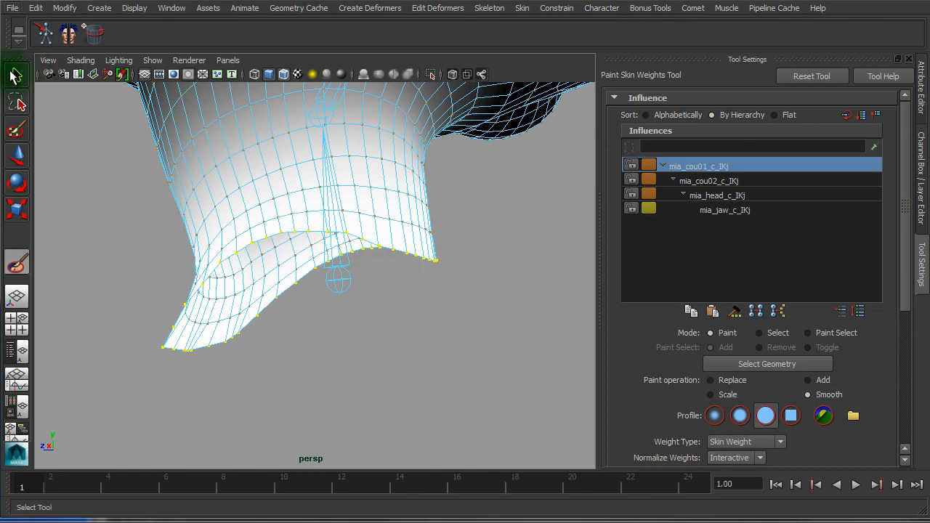
key(q)
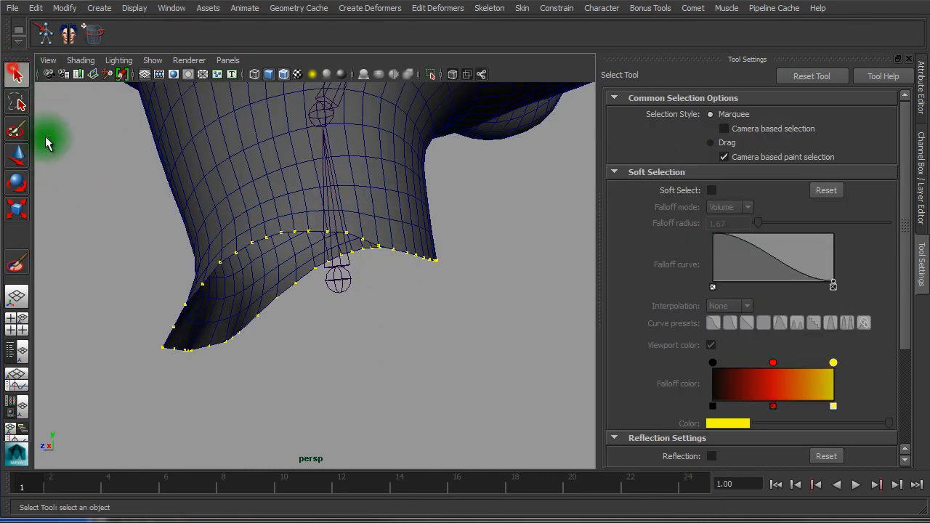
click(242, 326)
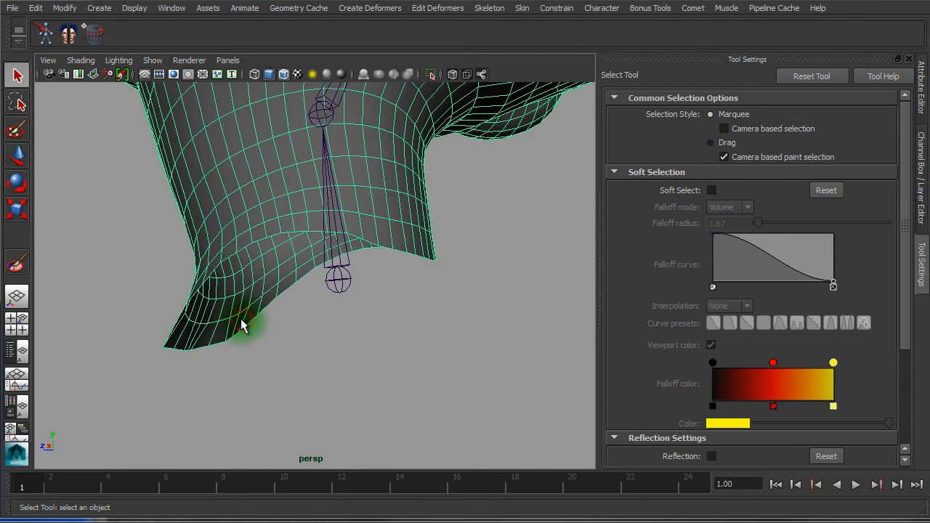
right_drag(227, 259, 220, 229)
alt+drag(234, 291, 363, 371)
shift+right_drag(370, 368, 318, 370)
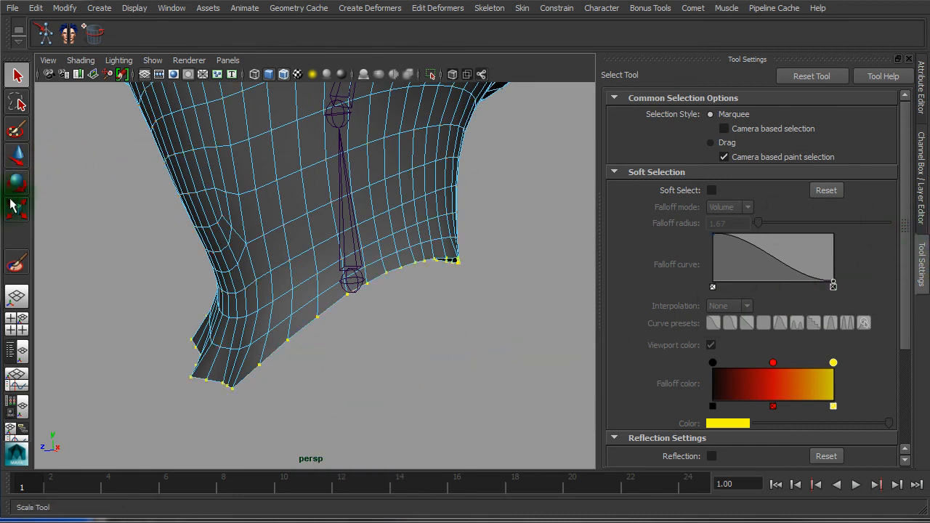
Paint weights on mia_cou01_c_IKj with Replace at value 1.0, framing the head from the front
click(16, 263)
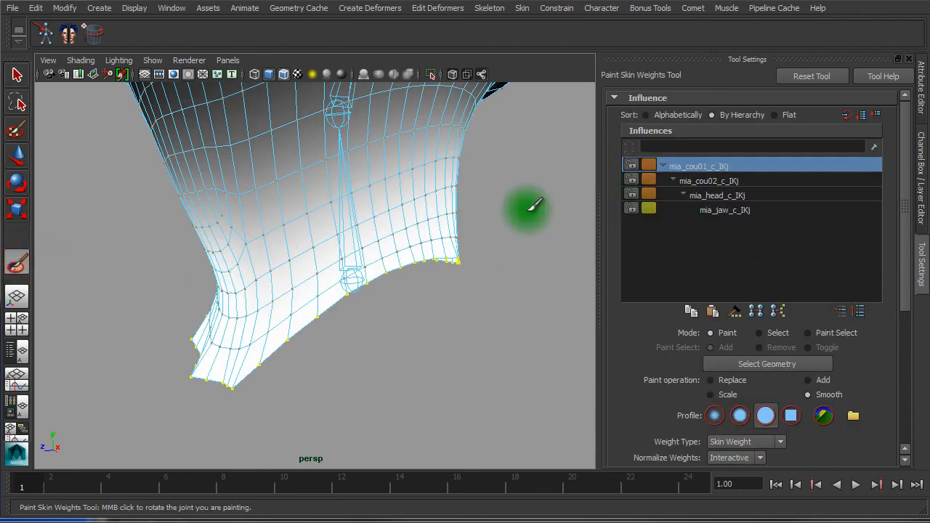
click(726, 181)
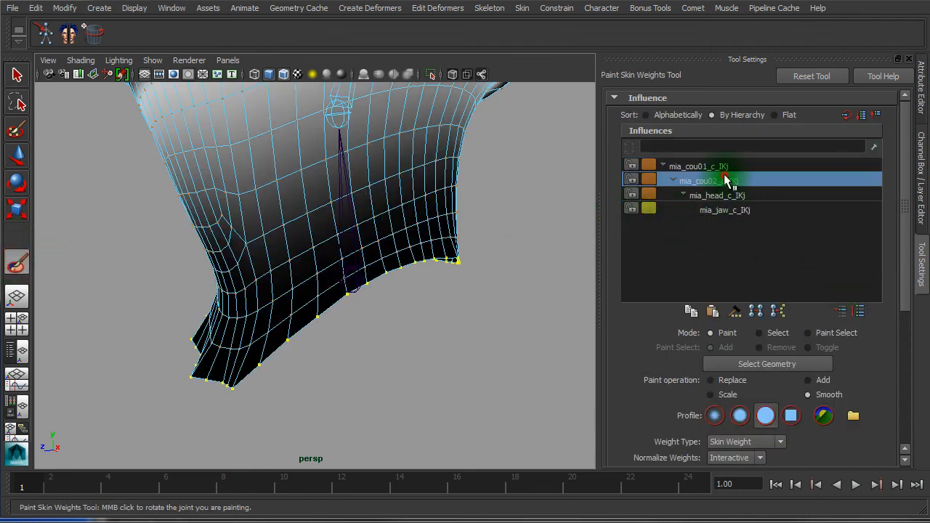
click(725, 167)
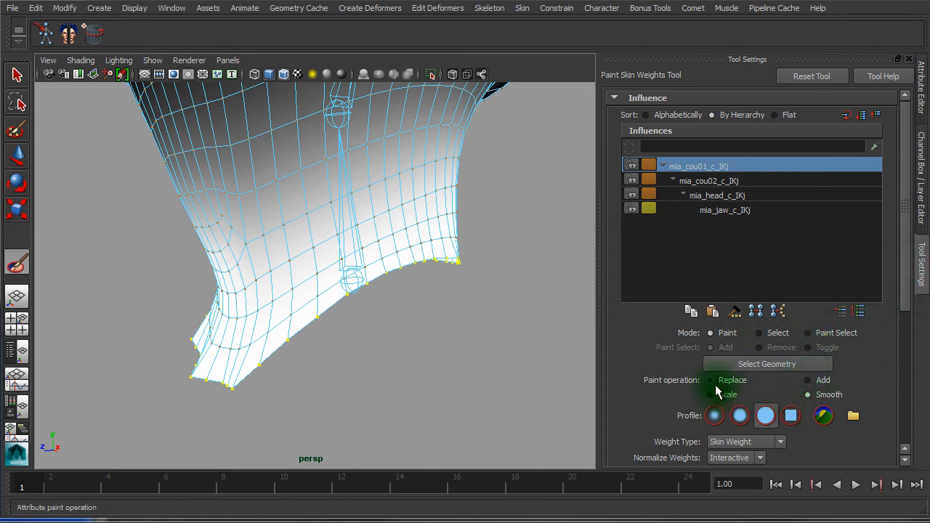
scroll(904, 266, down, 5)
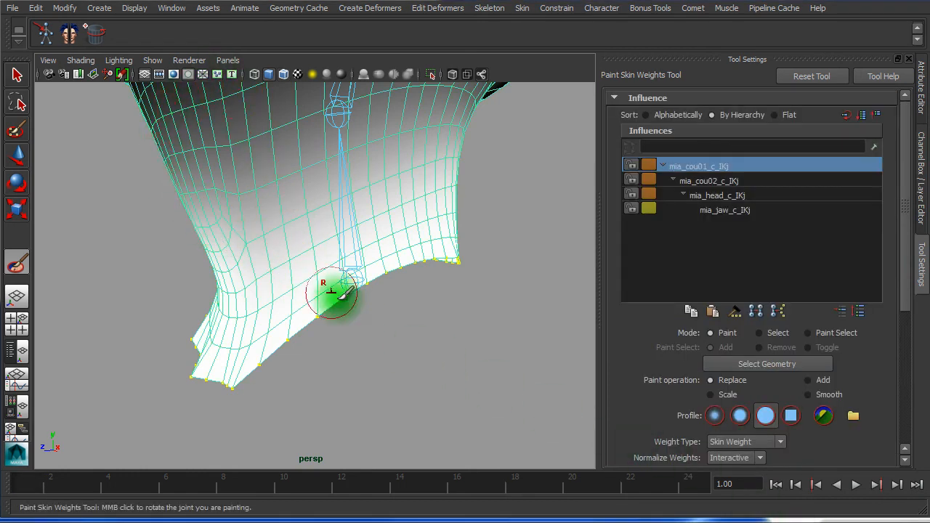
alt+right_drag(415, 307, 75, 281)
alt+drag(146, 274, 239, 271)
alt+middle_drag(247, 266, 254, 364)
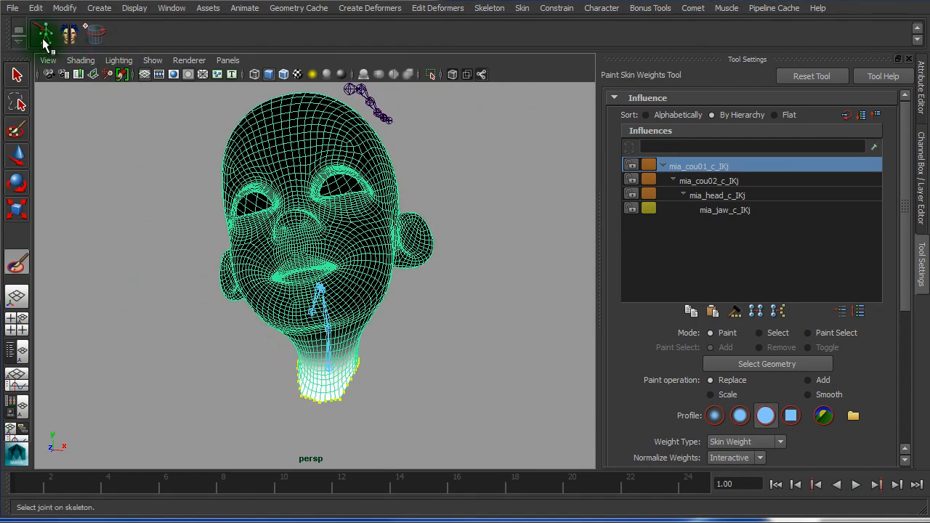
Return the head to its upright pose, deselect the mesh, and play the jaw animation to frame 5
click(45, 42)
alt+drag(406, 260, 274, 241)
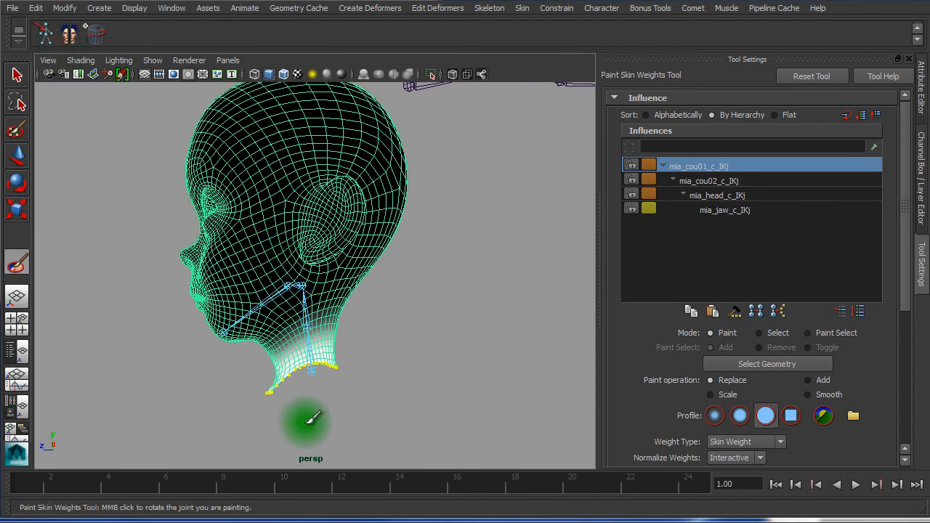
key(w)
click(330, 424)
click(42, 482)
key(alt+v)
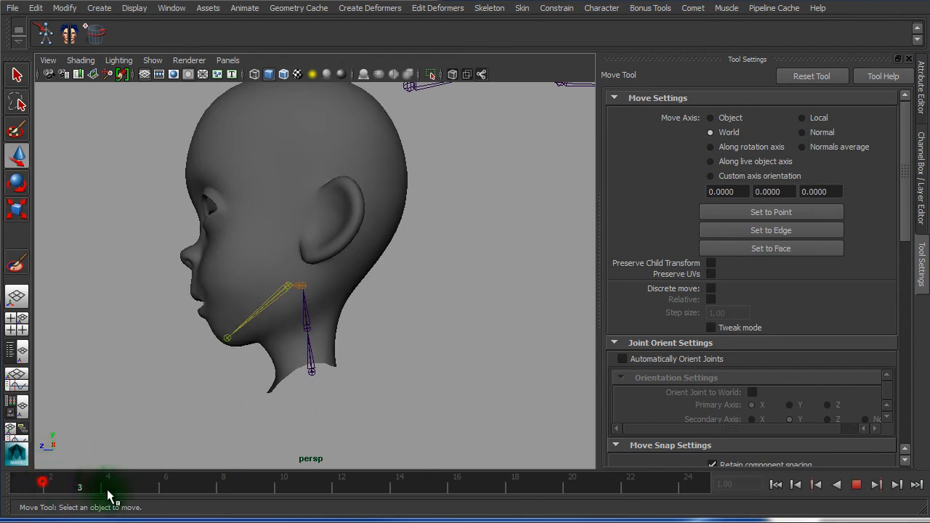
click(136, 482)
Replay the jaw animation from a lower three-quarter front view of the head
alt+drag(161, 353, 276, 366)
alt+right_drag(278, 365, 349, 369)
alt+drag(367, 366, 371, 347)
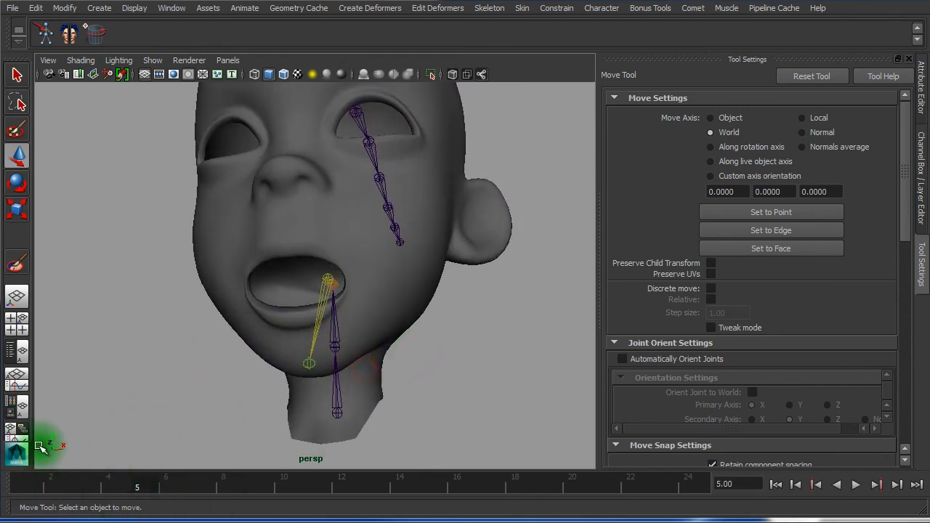
key(alt+v)
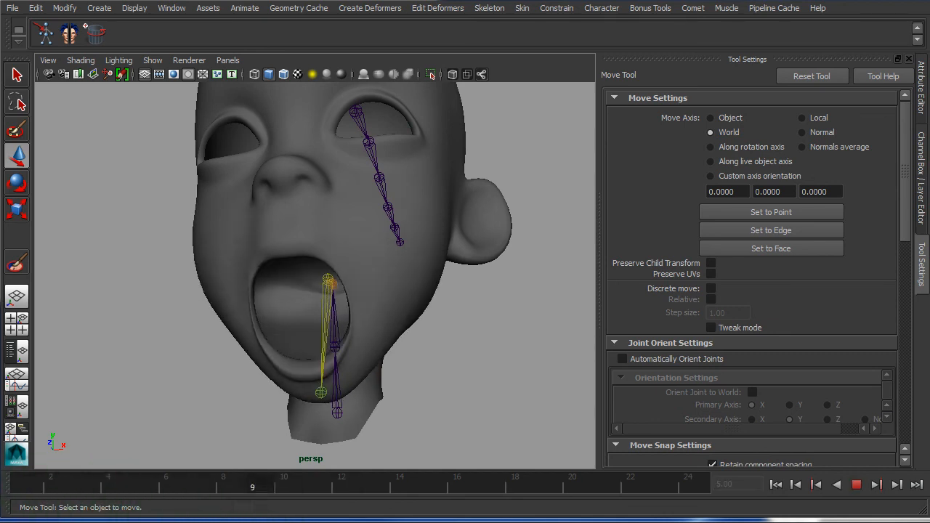
key(alt+v)
alt+drag(197, 449, 100, 454)
Step through frames 7, 5 and 8 to inspect the open jaw and neck up close
drag(135, 490, 192, 497)
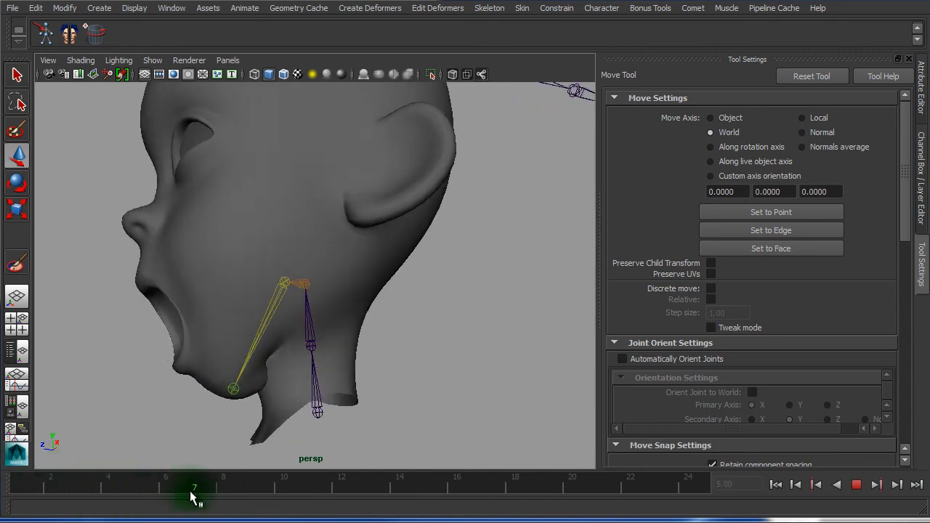
alt+right_drag(218, 385, 426, 407)
alt+middle_drag(427, 408, 537, 126)
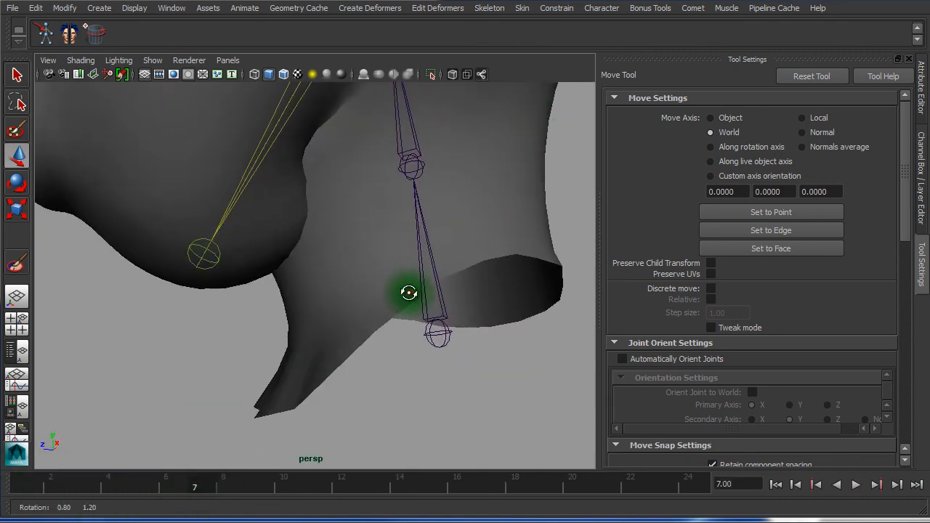
alt+drag(410, 293, 300, 213)
drag(204, 483, 136, 465)
alt+right_drag(197, 315, 298, 267)
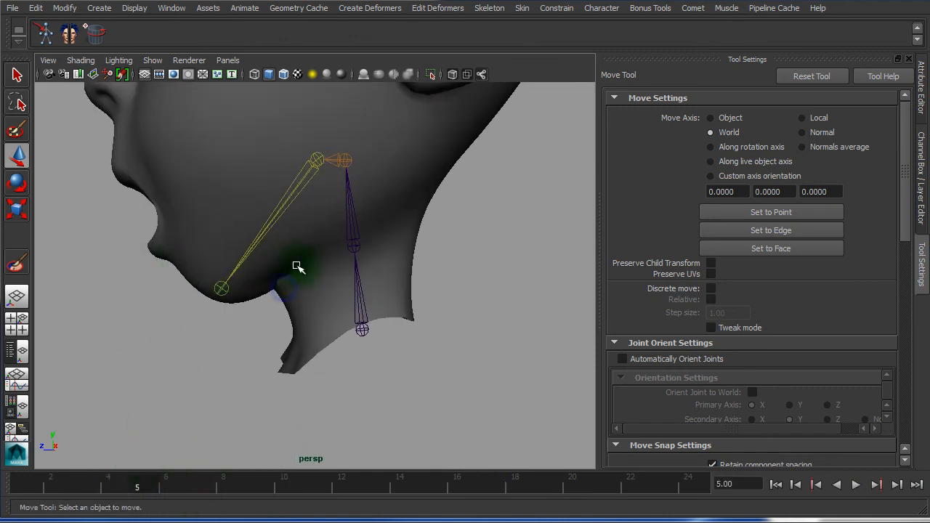
drag(155, 490, 216, 490)
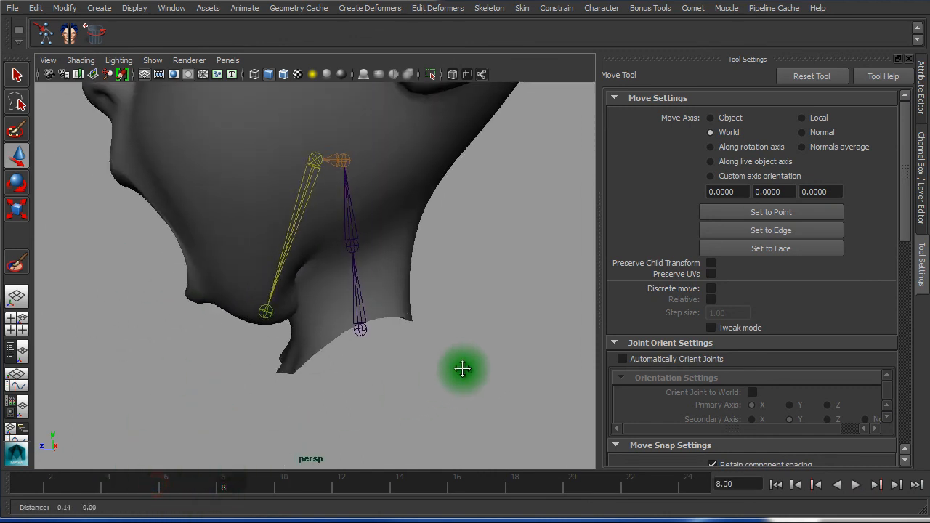
alt+middle_drag(460, 370, 437, 462)
Enable Wireframe on Shaded and play and scrub the jaw animation open
click(284, 75)
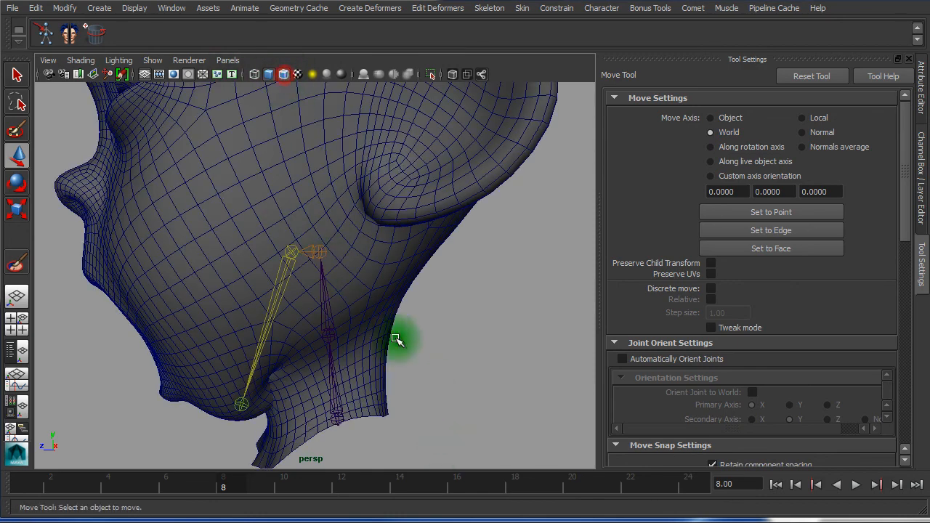
alt+right_drag(400, 339, 320, 335)
key(alt+v)
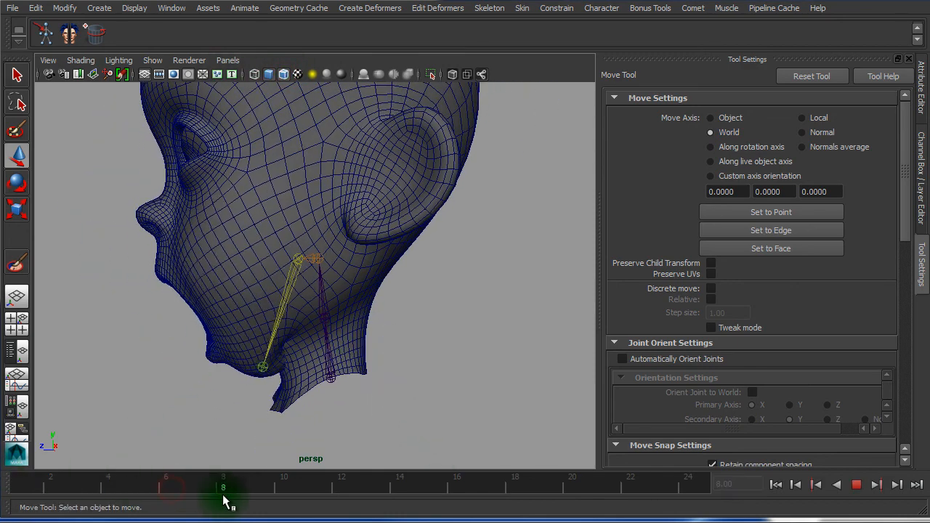
drag(16, 476, 250, 495)
Replay the jaw animation while viewing the mouth close-up and both side profiles
alt+drag(228, 228, 320, 203)
alt+right_drag(319, 208, 396, 240)
alt+middle_drag(396, 240, 309, 386)
alt+drag(311, 387, 320, 396)
key(alt+v)
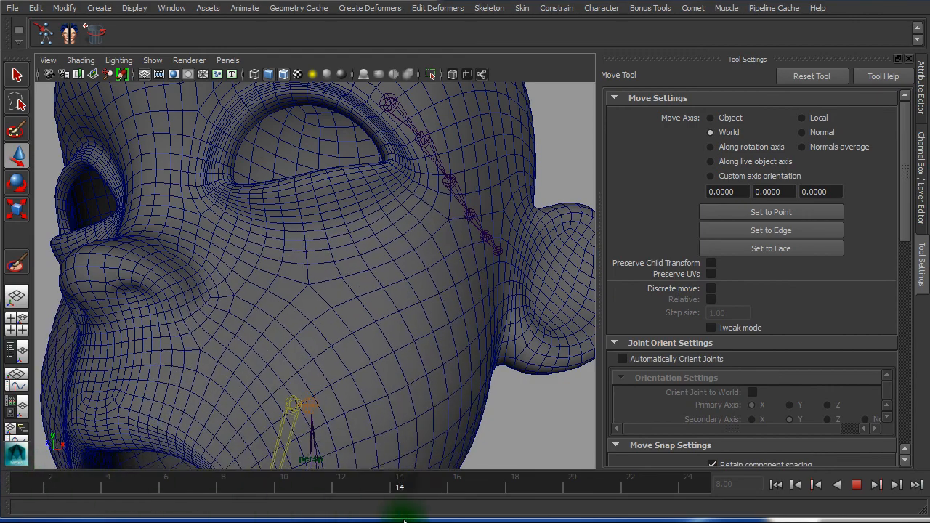
alt+right_drag(300, 403, 257, 378)
alt+drag(263, 375, 458, 382)
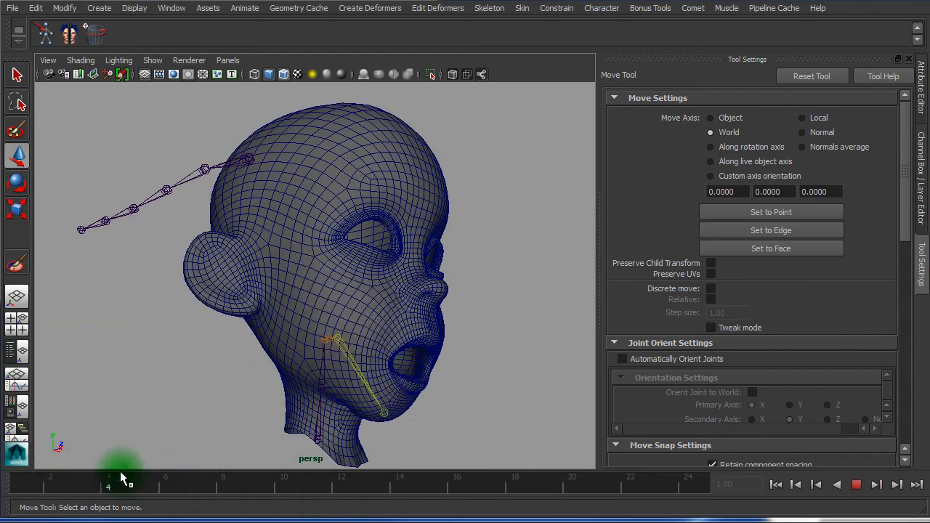
key(alt+v)
alt+drag(300, 407, 88, 391)
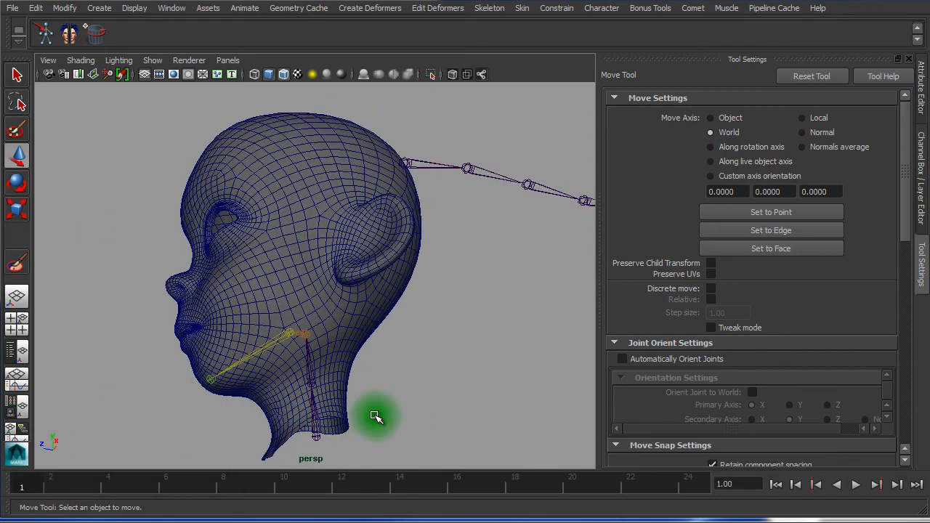
Rotate the jaw joint to test how the head mesh deforms, then undo the rotation
alt+drag(376, 417, 437, 420)
click(312, 378)
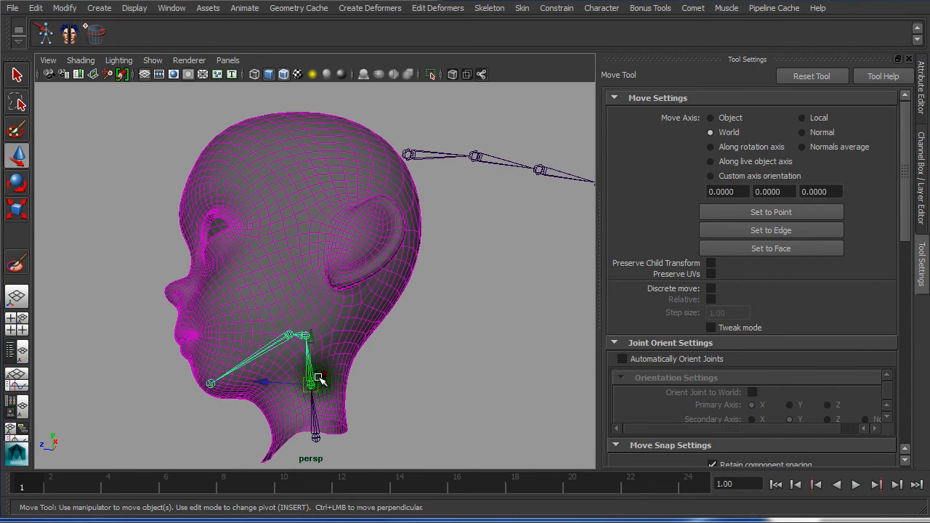
key(q)
key(w)
key(e)
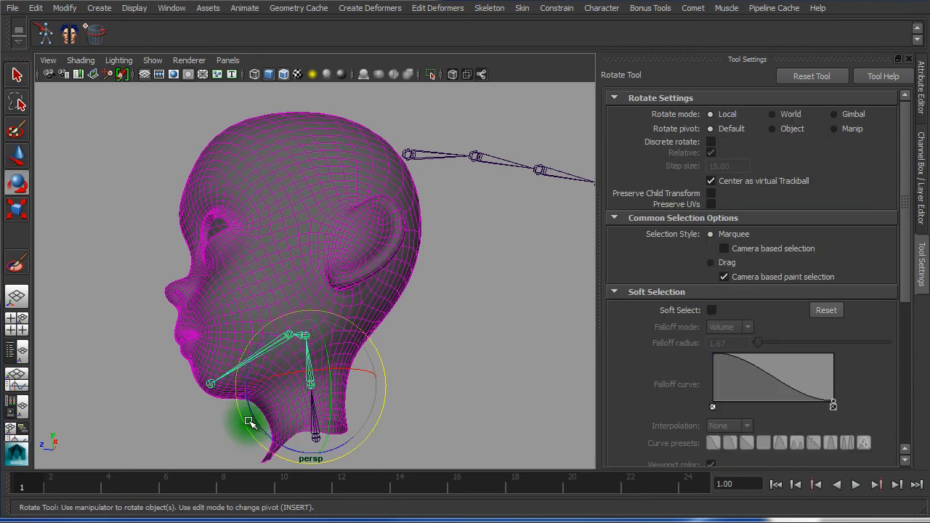
drag(258, 427, 261, 378)
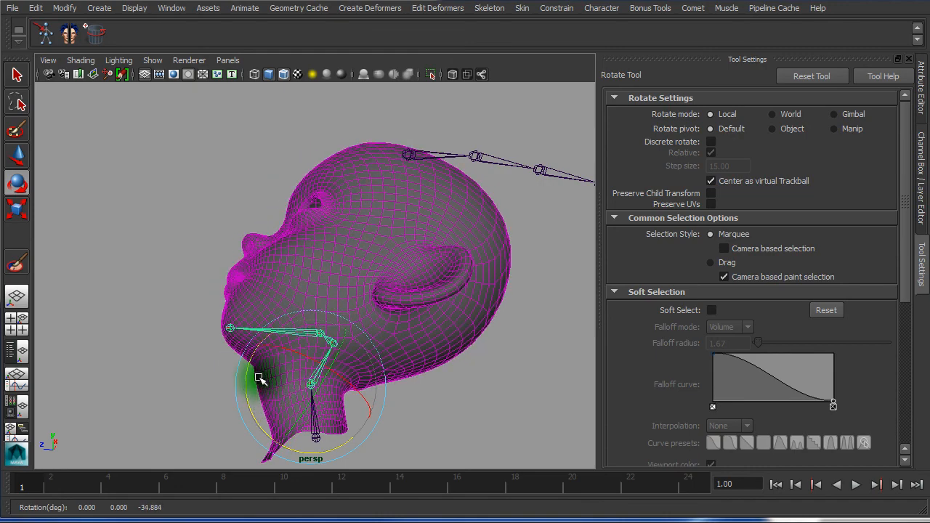
key(ctrl+z)
Rotate the neck joint to swing and tilt the head, checking the neck deformation
alt+drag(431, 397, 379, 362)
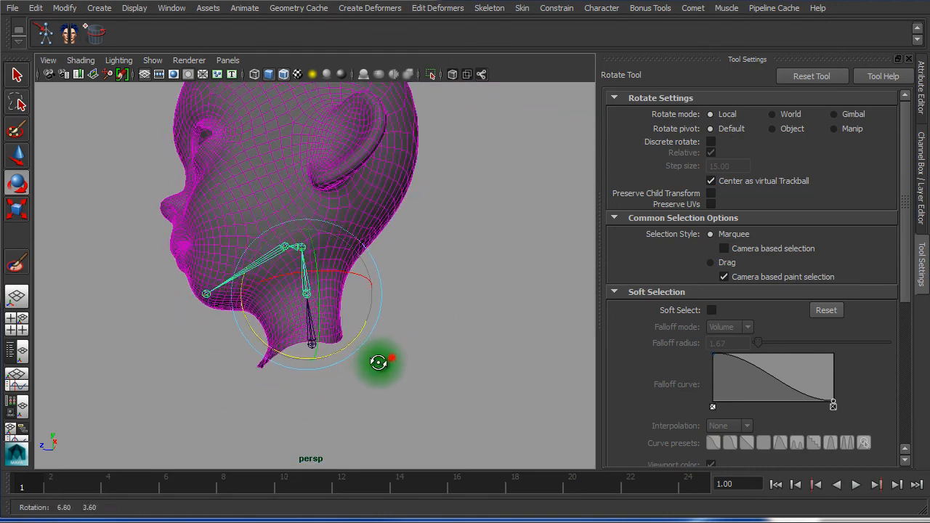
alt+right_drag(378, 362, 556, 406)
click(291, 426)
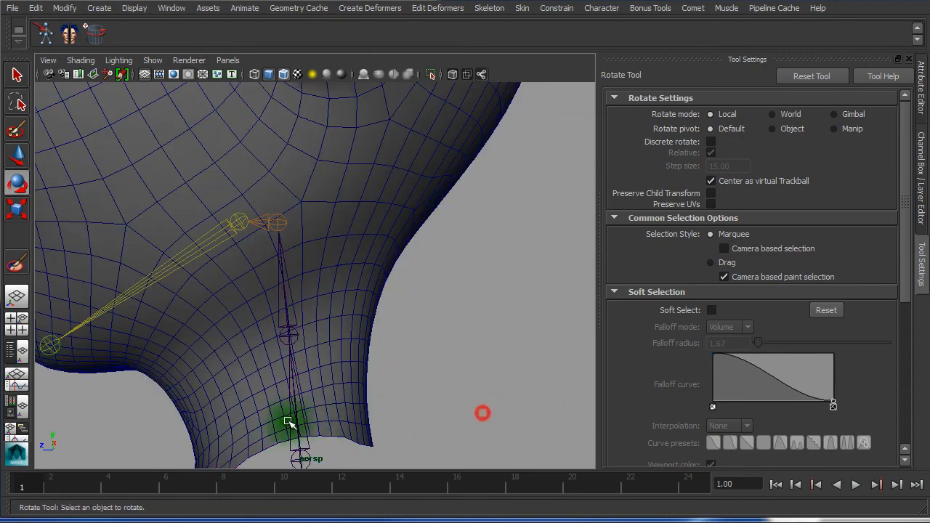
drag(323, 396, 365, 399)
alt+right_drag(501, 407, 427, 399)
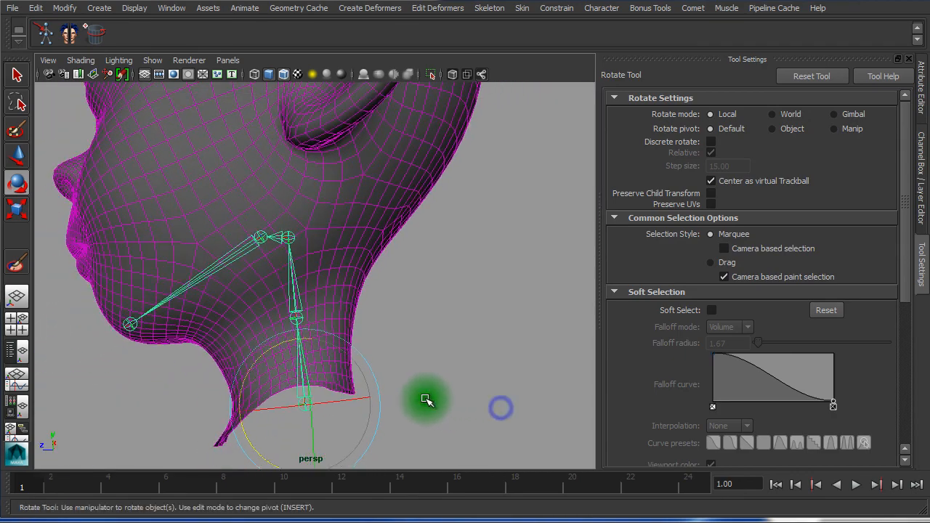
click(511, 370)
click(282, 376)
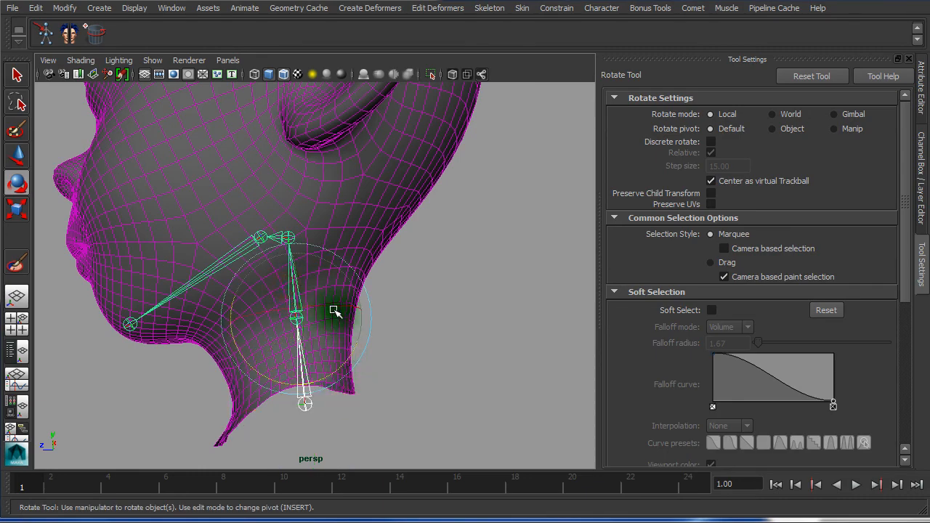
drag(334, 308, 357, 328)
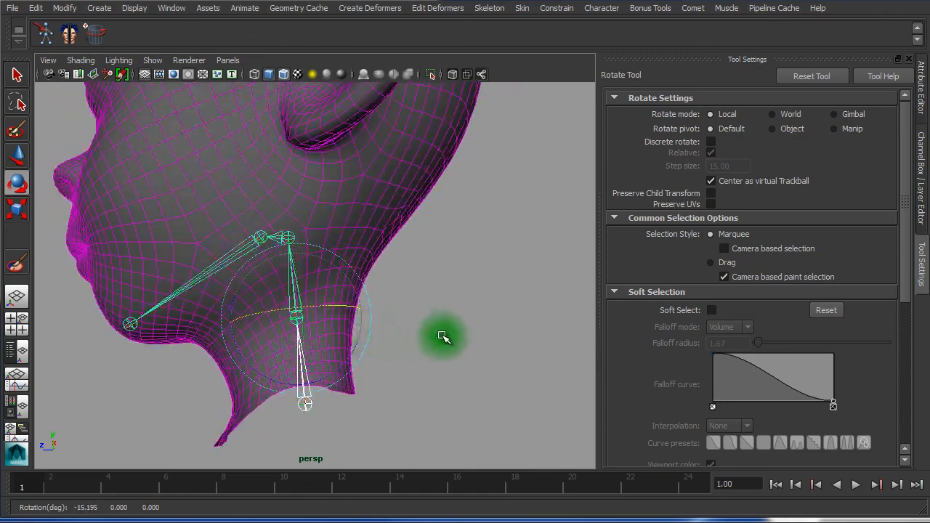
Play the animation from around frame 3, then frame the view on the head and ponytail joints
click(90, 478)
key(alt+v)
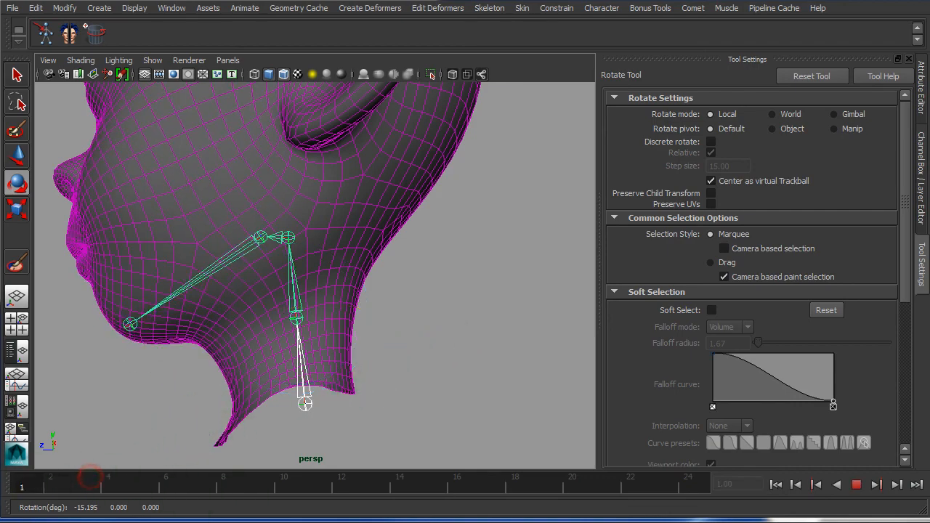
alt+drag(366, 377, 399, 369)
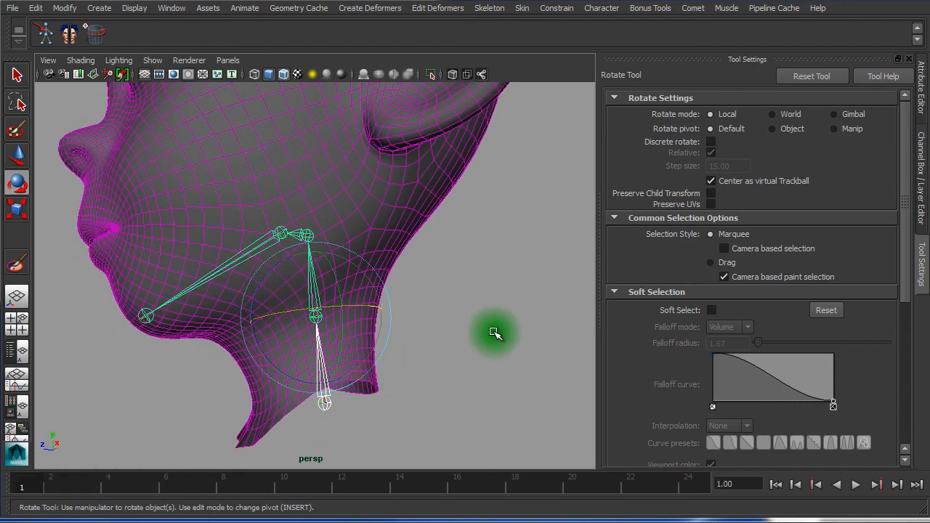
alt+right_drag(470, 316, 373, 305)
alt+middle_drag(440, 293, 443, 382)
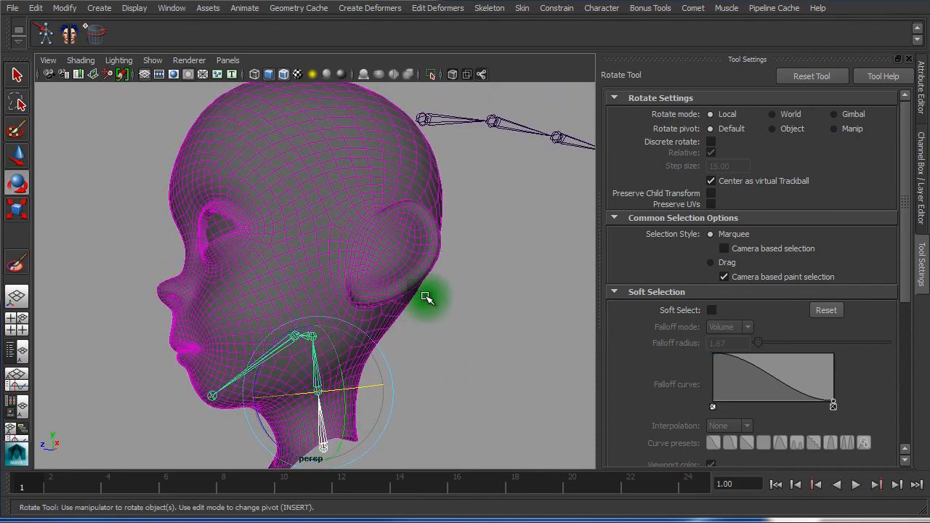
click(469, 302)
alt+middle_drag(490, 297, 298, 377)
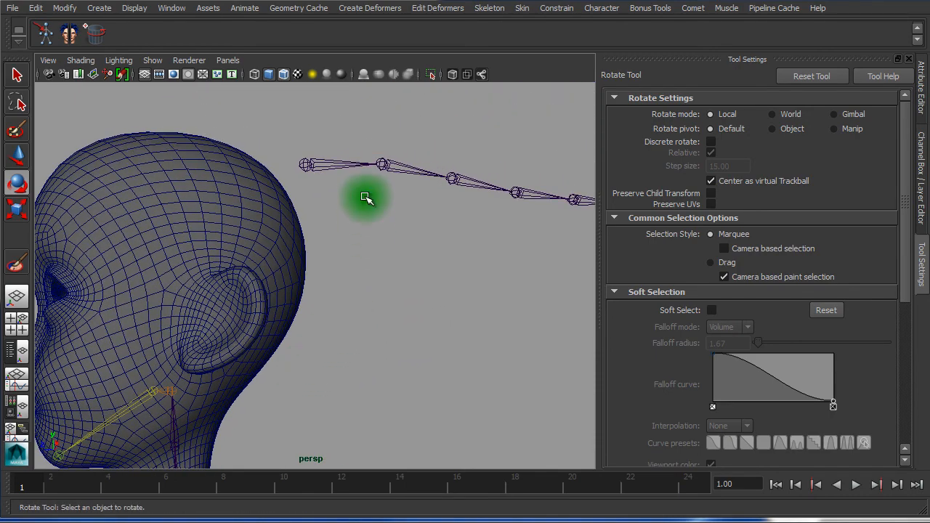
alt+right_drag(440, 241, 350, 242)
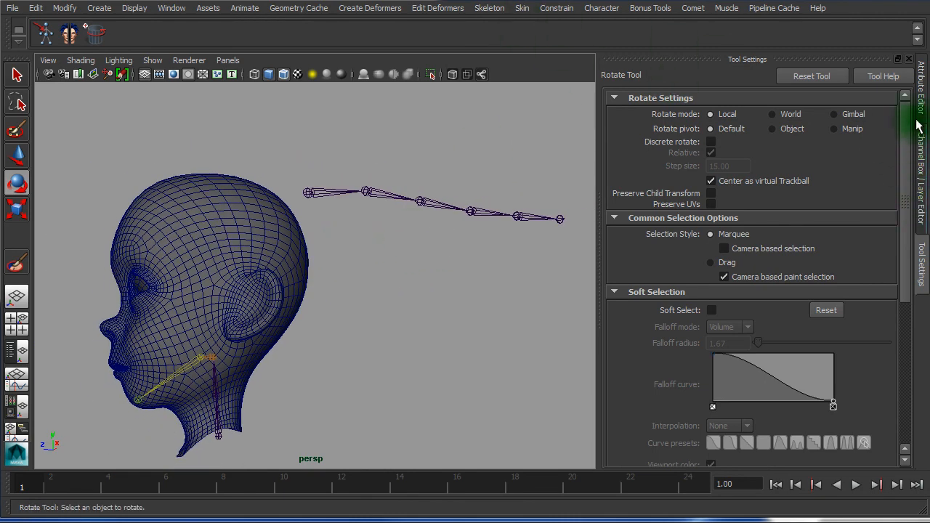
Make the layer_ponyTail layer visible and center the view on the ponytail
click(922, 160)
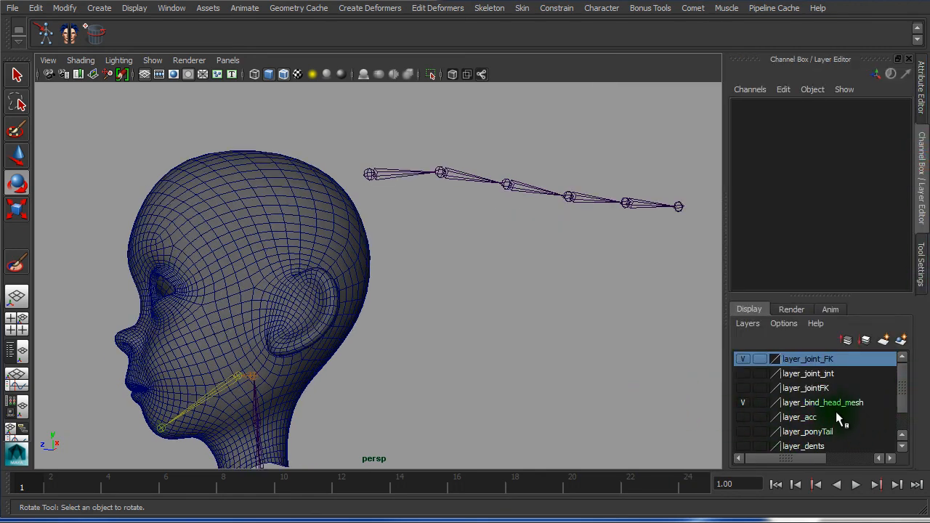
click(742, 433)
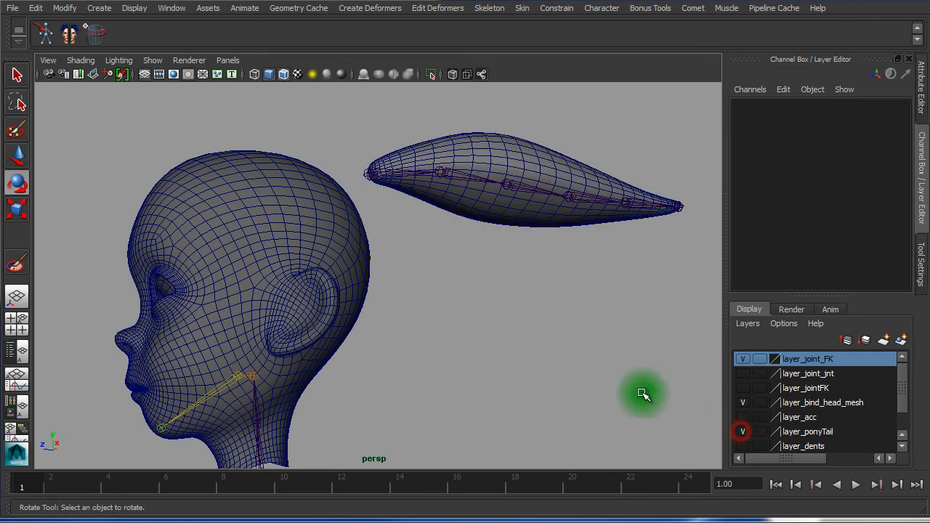
alt+drag(427, 330, 399, 331)
alt+middle_drag(448, 273, 333, 355)
Select all five ponytail joints plus the ponytail mesh
drag(270, 225, 278, 294)
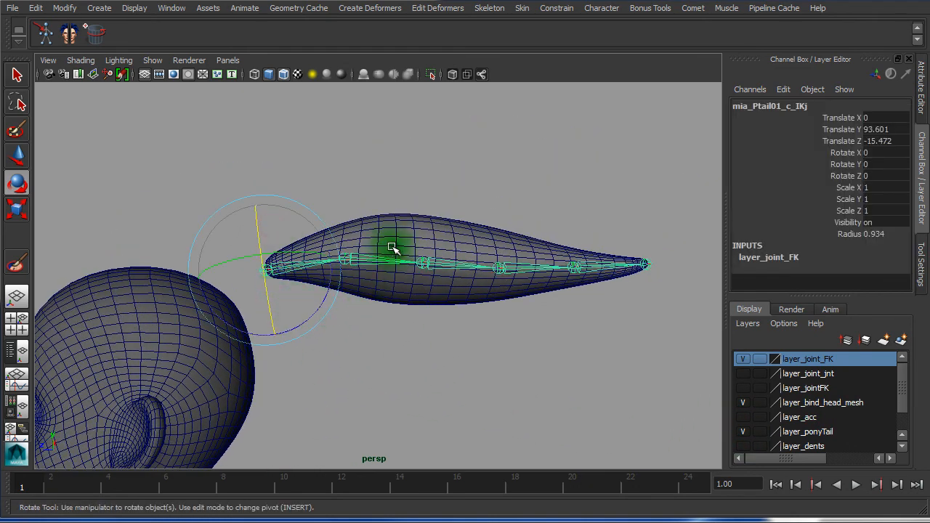
shift+drag(392, 246, 398, 289)
shift+drag(461, 236, 465, 315)
shift+drag(509, 258, 535, 284)
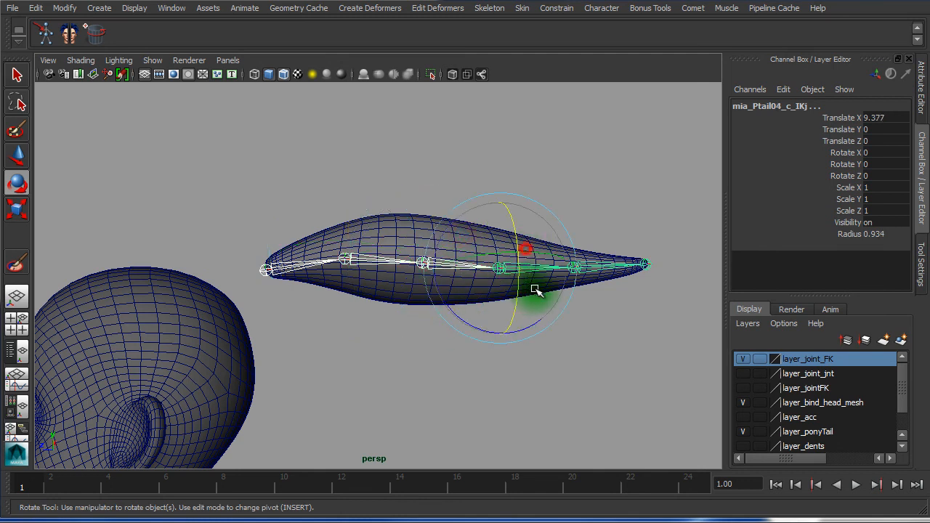
shift+drag(608, 234, 613, 297)
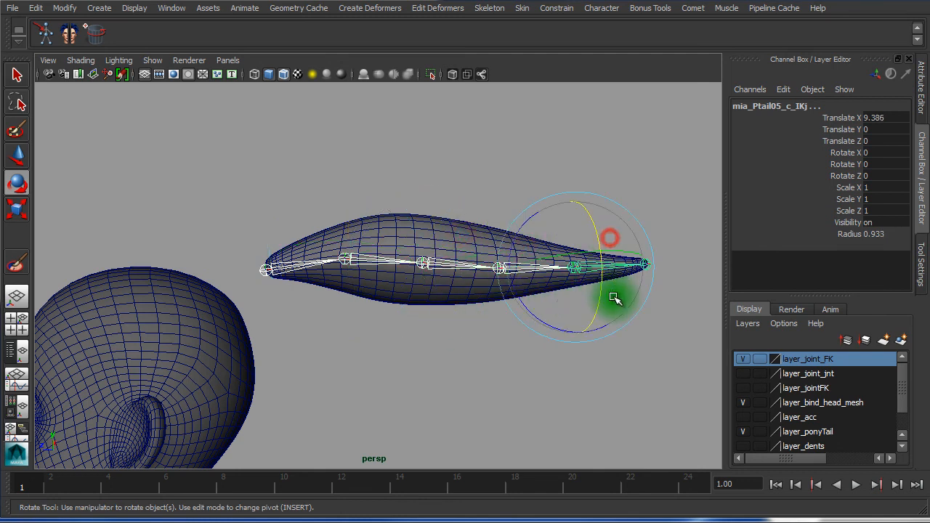
shift+click(432, 218)
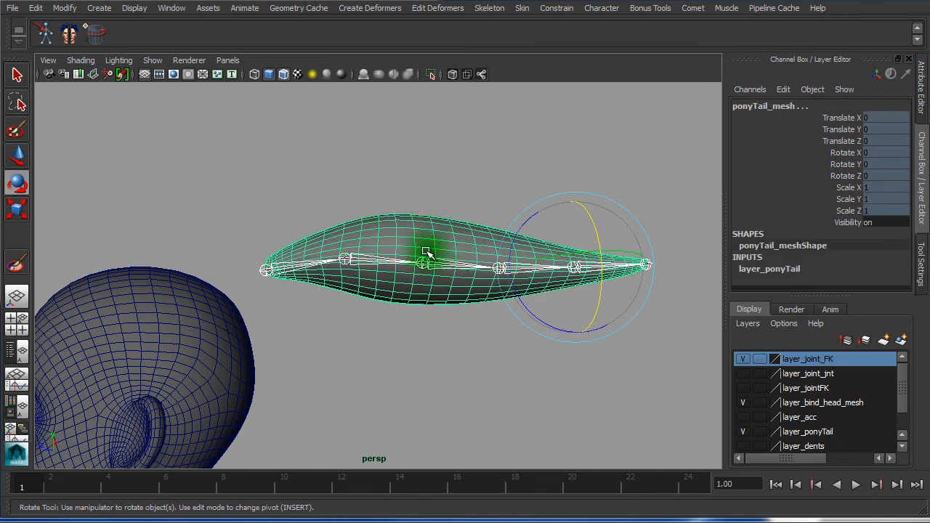
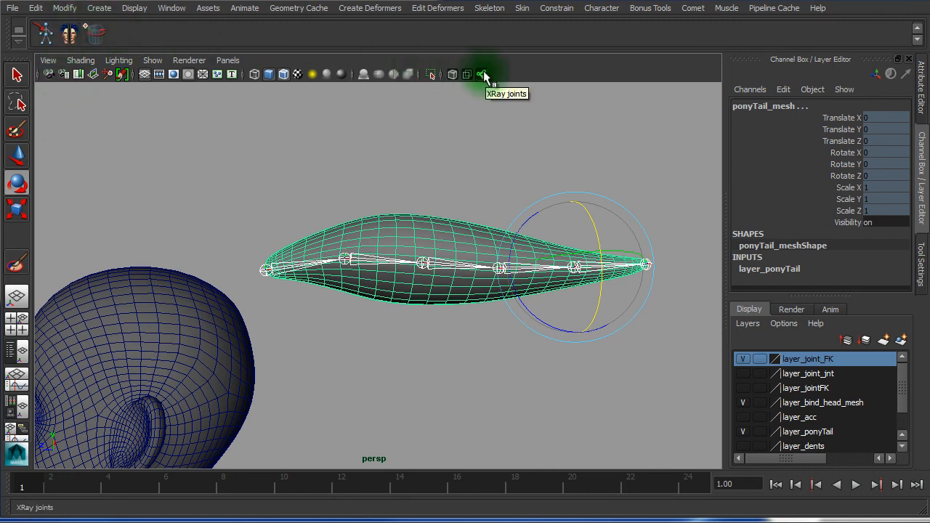
Smooth-bind the ponytail mesh to its selected joints with Closest distance and 5 max influences
click(524, 8)
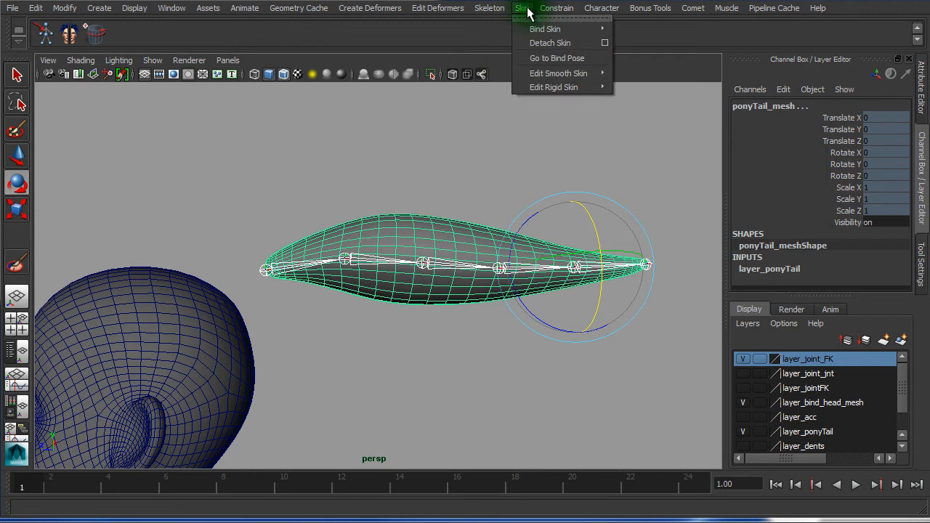
mouse_move(551, 33)
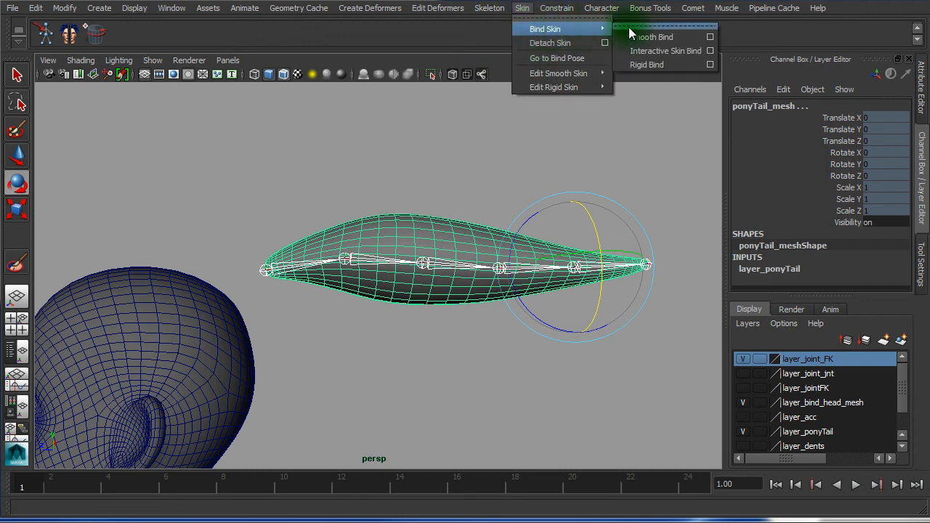
click(710, 38)
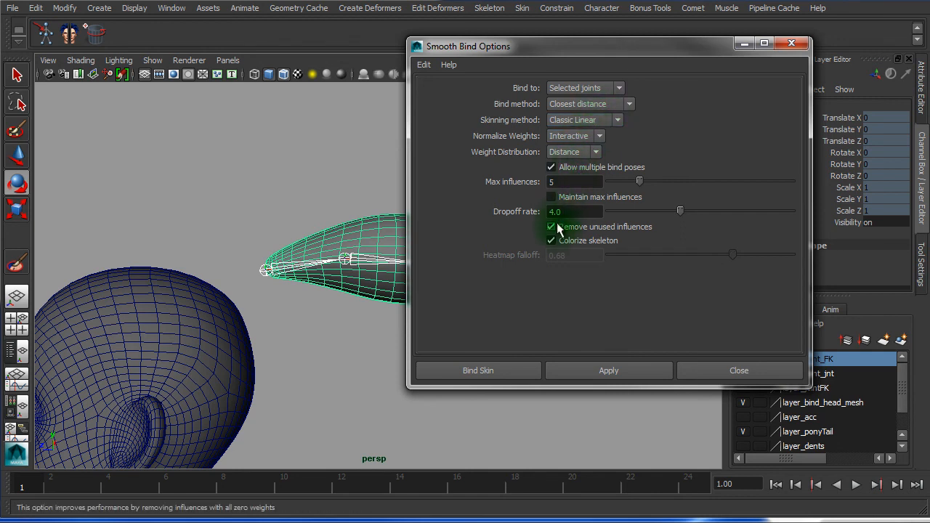
drag(545, 54, 715, 6)
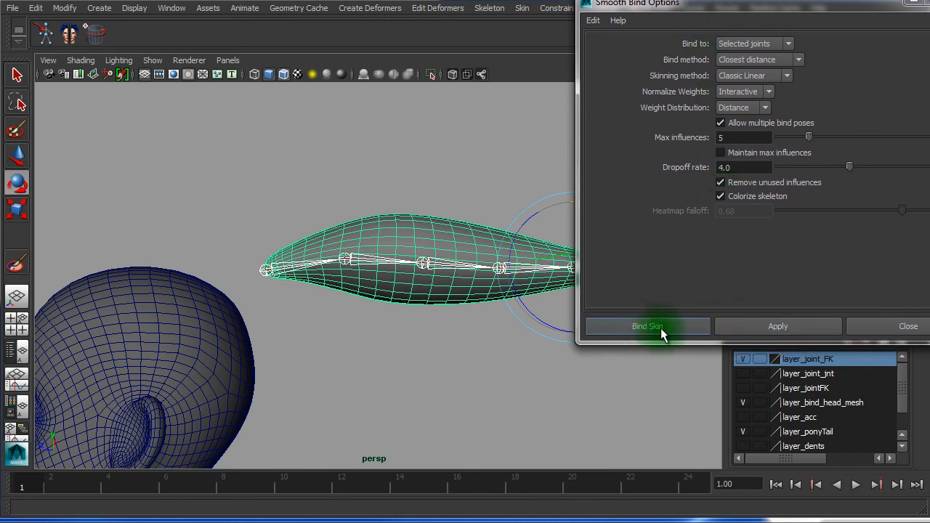
click(687, 328)
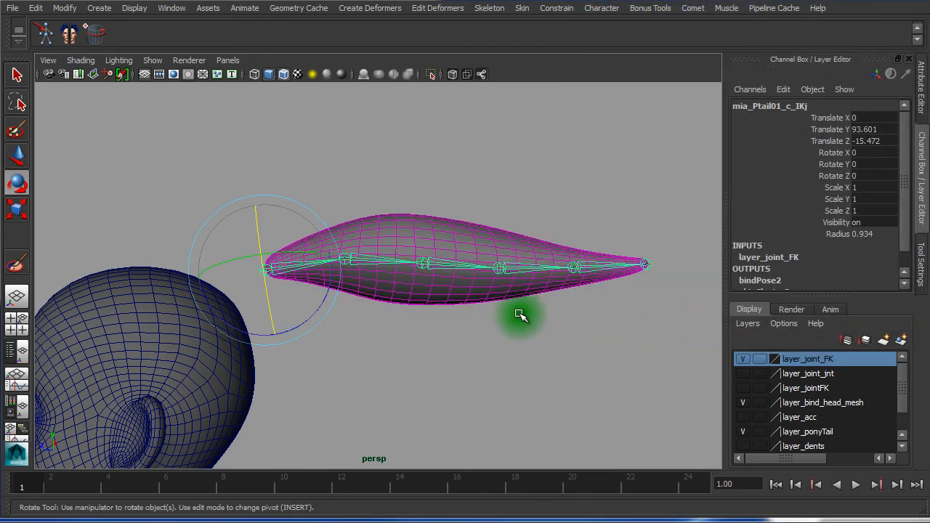
Rotate the second, third and fourth ponytail joints in Z to bend the tail downward
click(520, 315)
click(295, 241)
drag(299, 243, 371, 231)
click(371, 232)
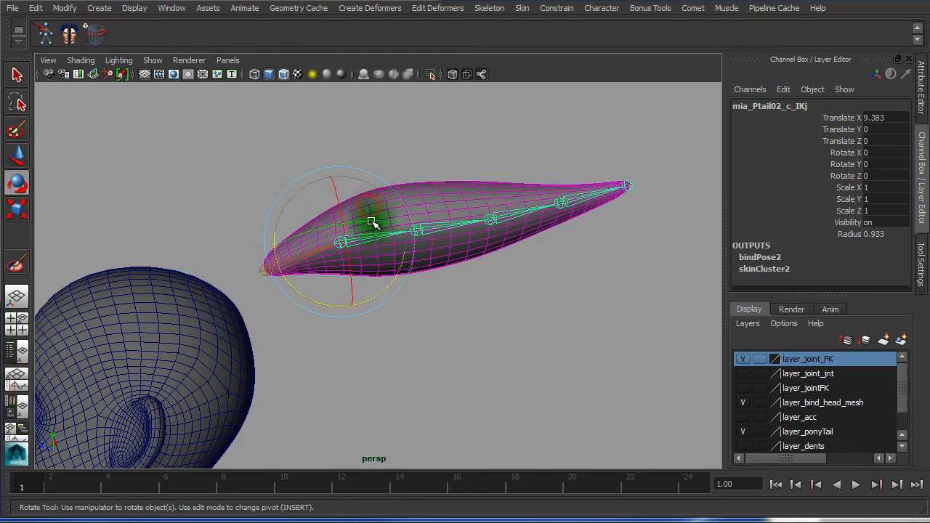
drag(384, 296, 361, 347)
click(434, 303)
drag(433, 343, 384, 342)
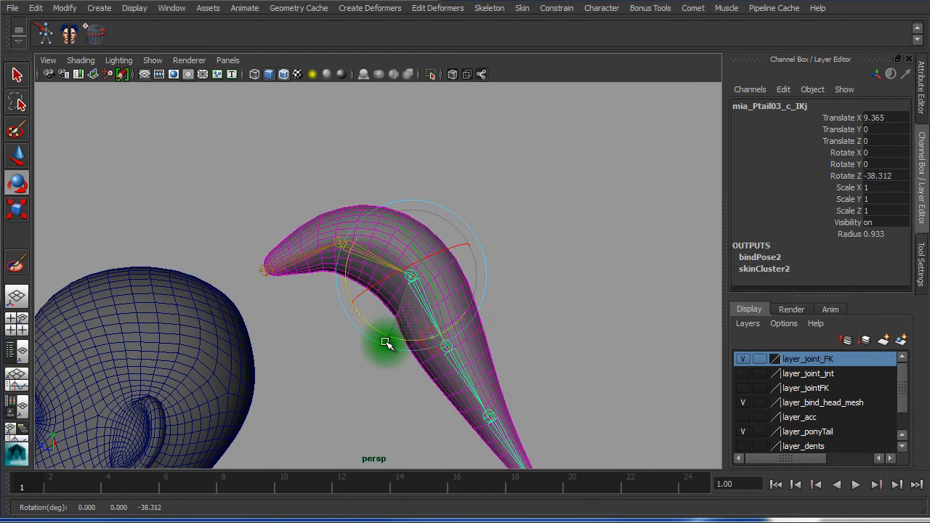
click(471, 374)
drag(415, 399, 296, 402)
alt+right_drag(443, 374, 530, 379)
Bend the ponytail tip at the last joint and check the mesh follows
alt+middle_drag(527, 314, 514, 202)
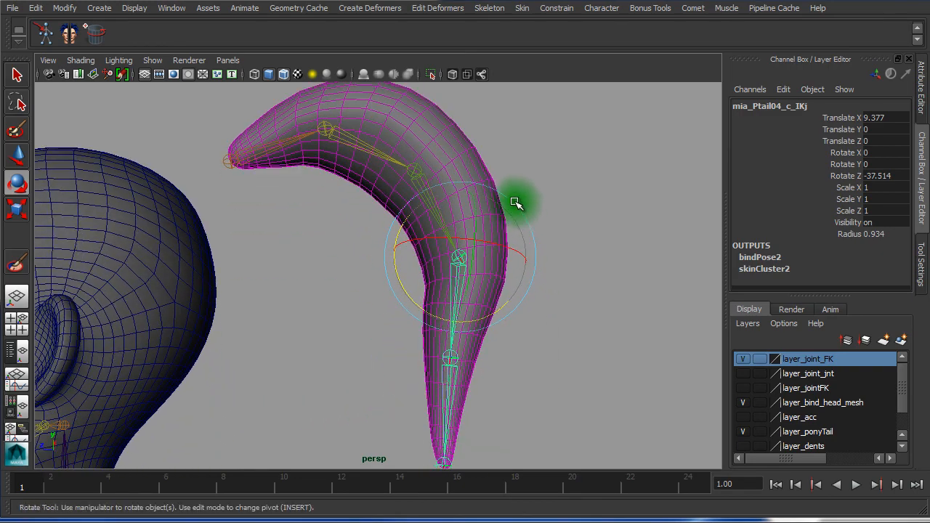
alt+drag(396, 245, 351, 265)
alt+right_drag(347, 266, 480, 272)
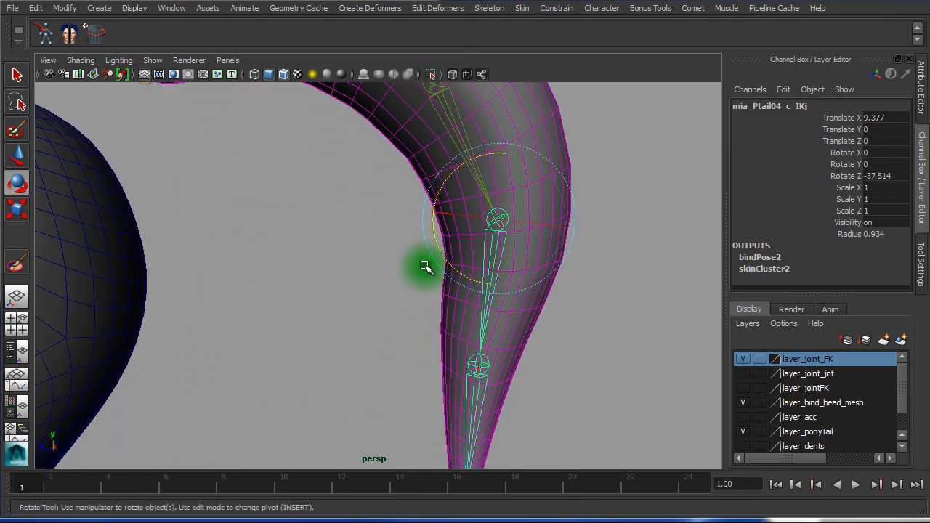
alt+drag(422, 266, 432, 268)
mouse_move(456, 420)
mouse_down()
mouse_move(500, 422)
mouse_move(470, 410)
mouse_up()
click(439, 320)
drag(426, 332, 462, 316)
Deselect, reframe the ponytail, and make the layer_acc layer visible
alt+right_drag(597, 323, 409, 292)
alt+drag(397, 279, 376, 272)
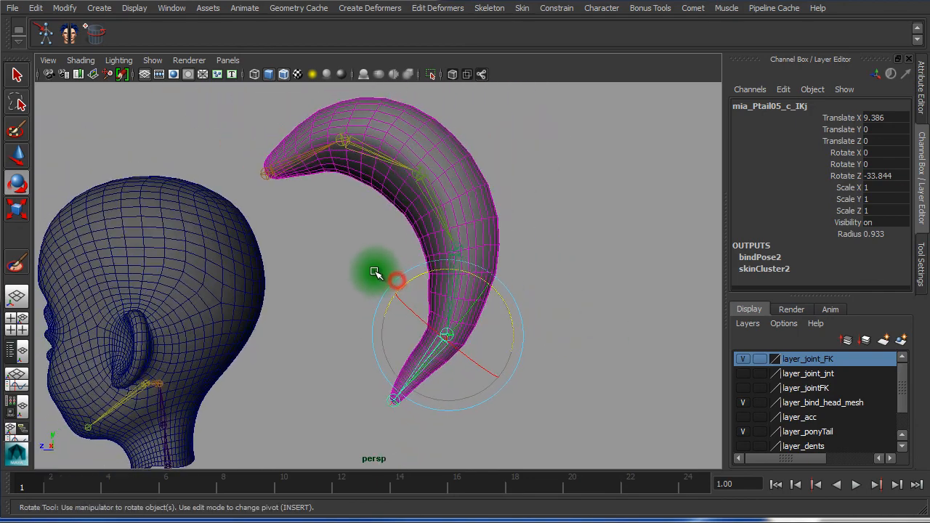
alt+right_drag(370, 267, 512, 254)
alt+middle_drag(511, 254, 525, 298)
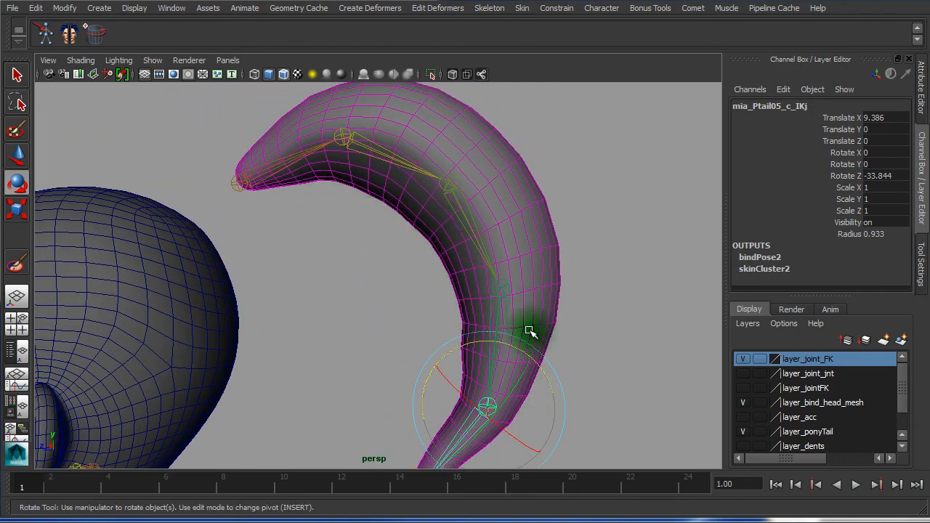
click(644, 336)
alt+middle_drag(588, 326, 542, 193)
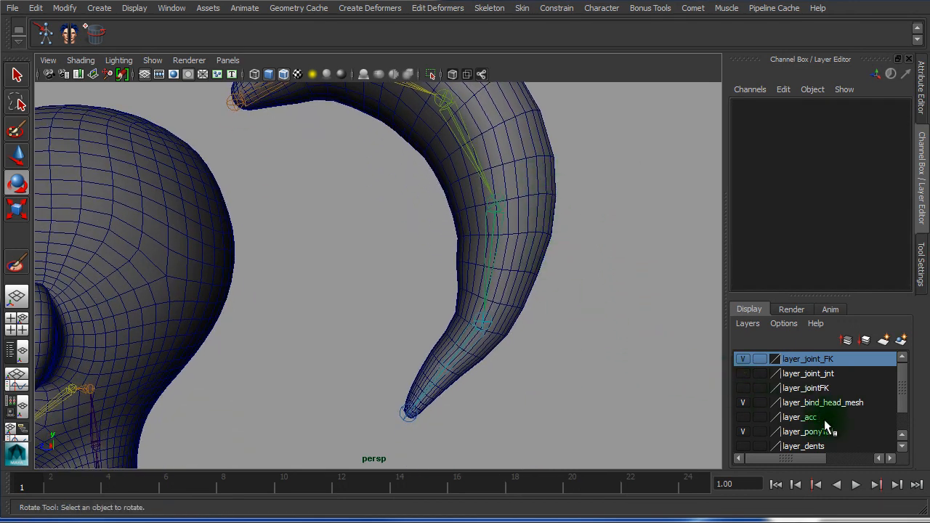
click(744, 417)
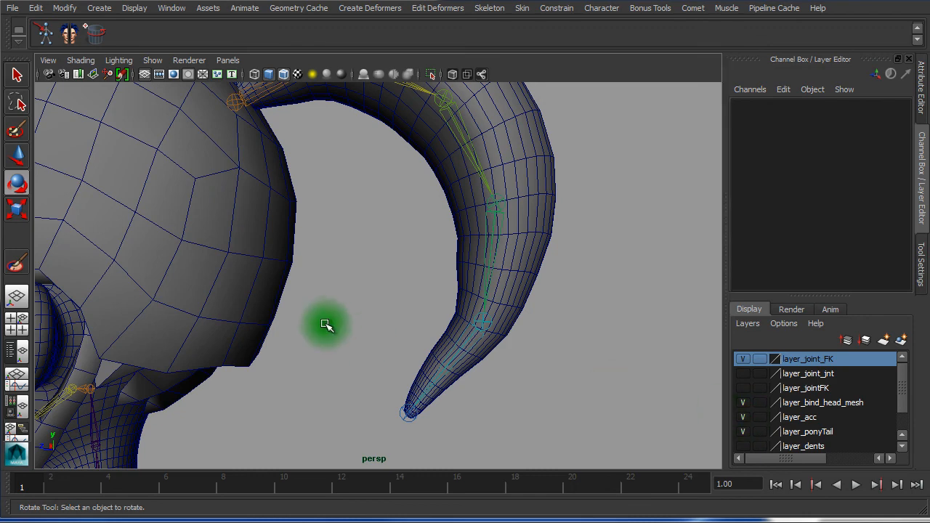
Rotate the ponytail root joint to swing the tail down behind the head
alt+right_drag(329, 321, 91, 256)
drag(301, 195, 320, 183)
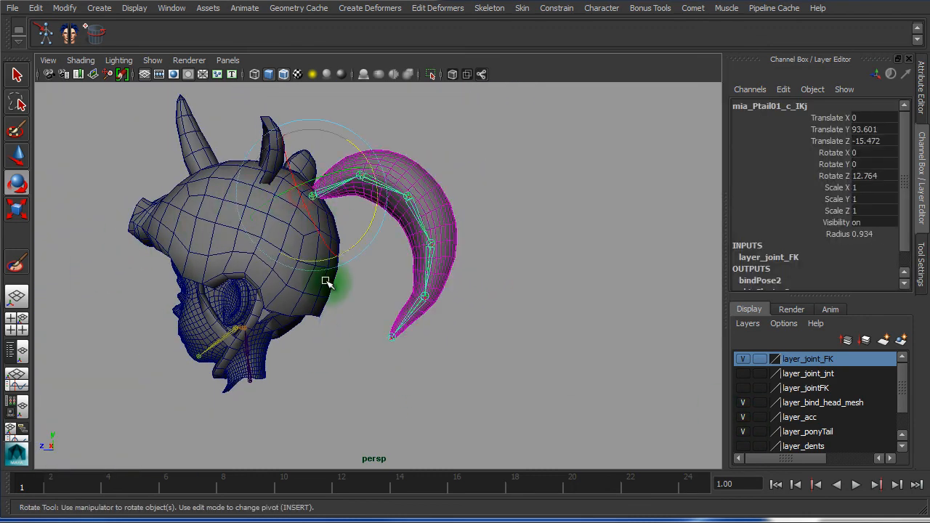
alt+drag(383, 247, 431, 254)
click(516, 225)
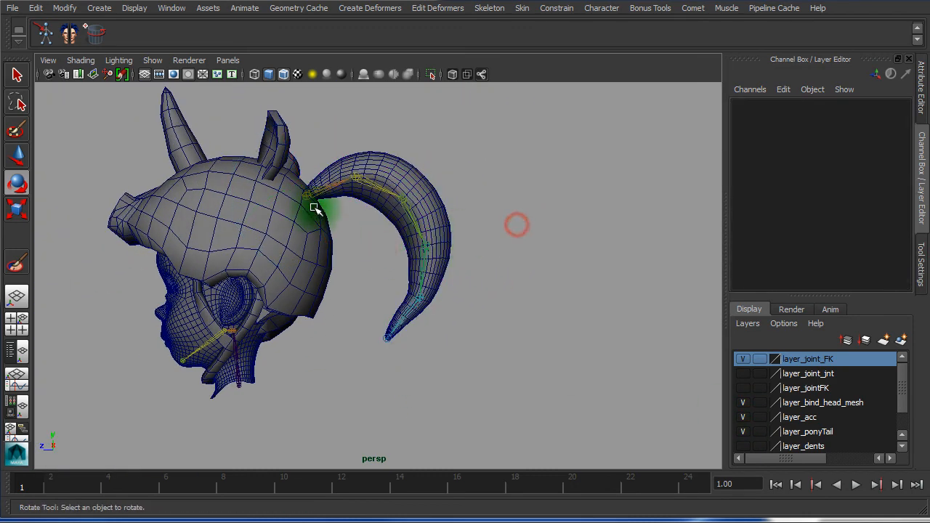
click(318, 187)
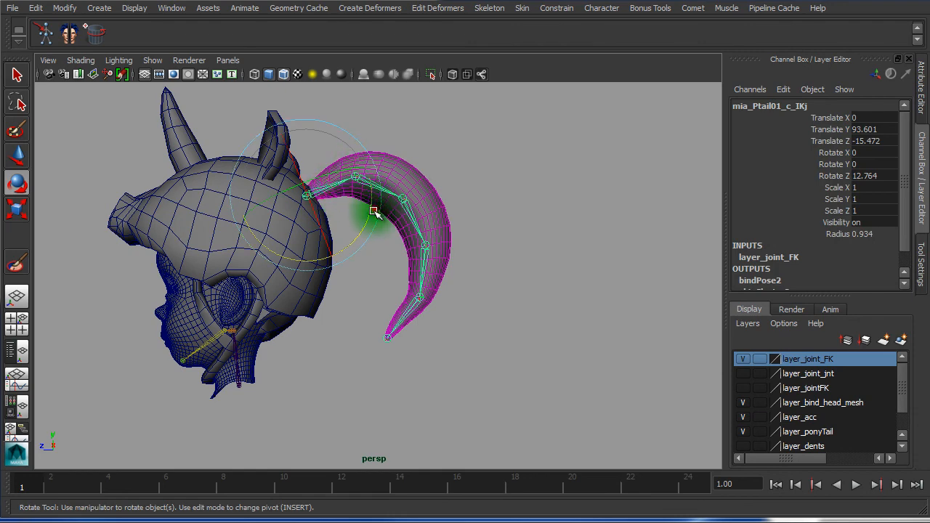
click(535, 209)
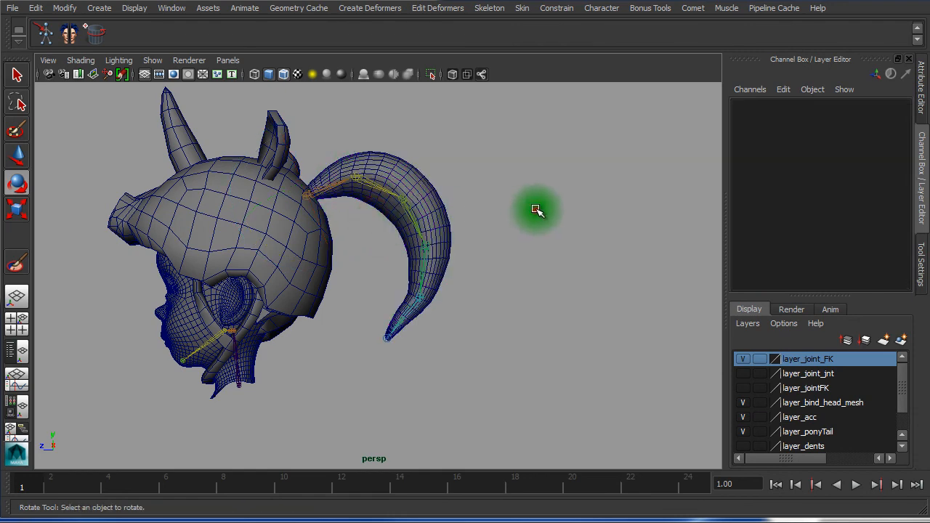
click(309, 195)
drag(366, 225, 339, 267)
Adjust the fourth, last and third ponytail joints so the tail hangs naturally
alt+drag(468, 246, 353, 249)
click(521, 260)
click(349, 308)
drag(443, 343, 359, 378)
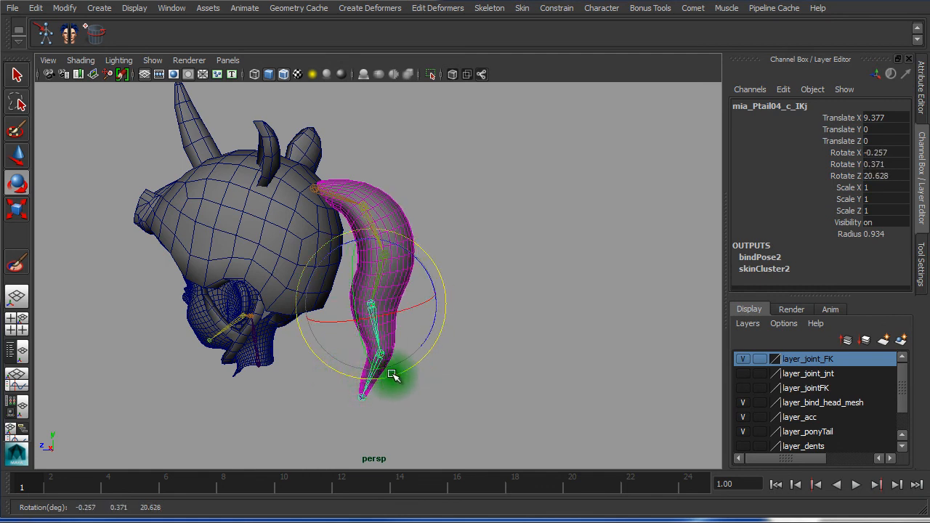
key(Down)
drag(434, 322, 379, 283)
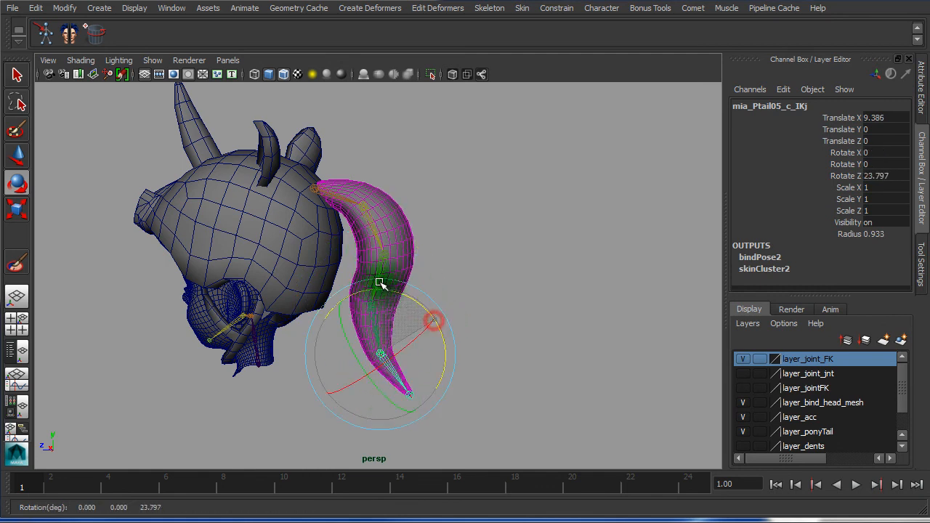
key(Up)
key(Up)
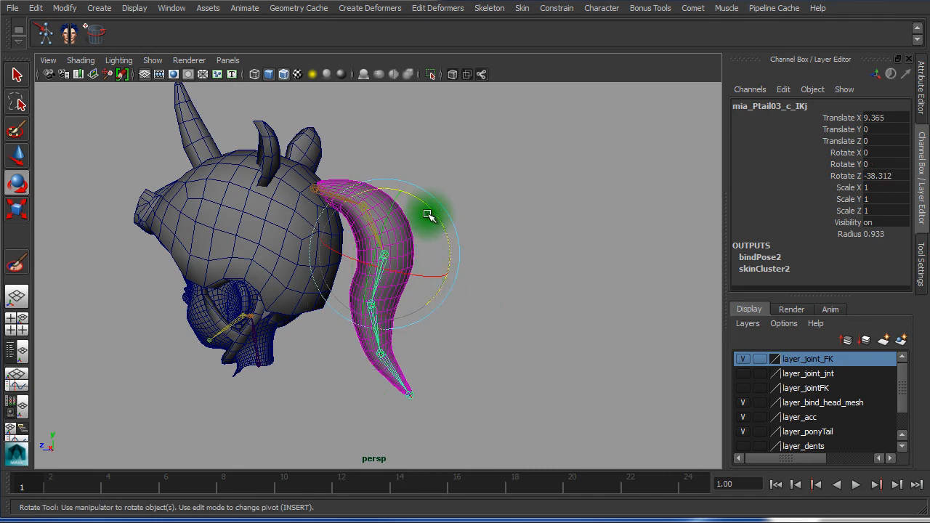
drag(429, 216, 429, 208)
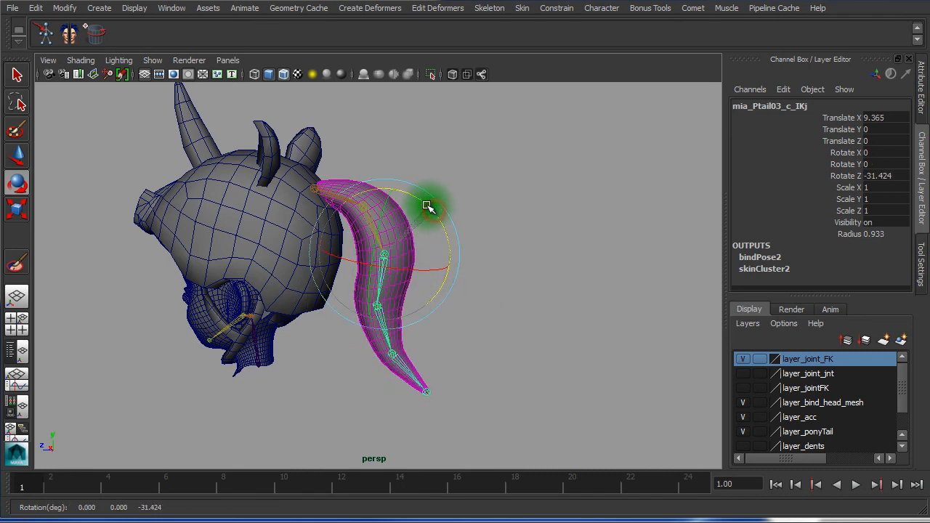
Inspect the re-posed tail from the side and select ponyTail_mesh
click(540, 240)
alt+drag(506, 245, 550, 232)
alt+right_drag(499, 227, 218, 201)
alt+drag(249, 225, 267, 279)
alt+right_drag(162, 266, 617, 297)
alt+drag(387, 262, 437, 186)
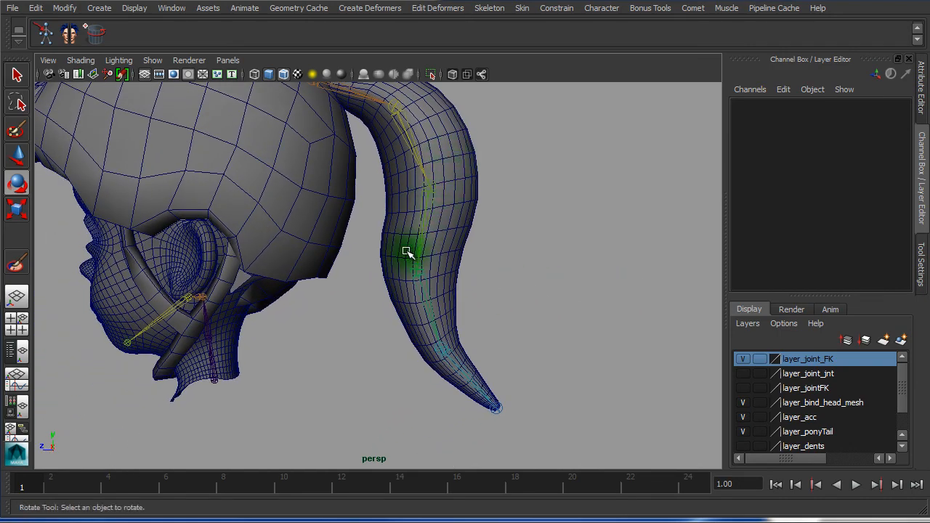
alt+drag(546, 259, 401, 204)
key(e)
click(374, 204)
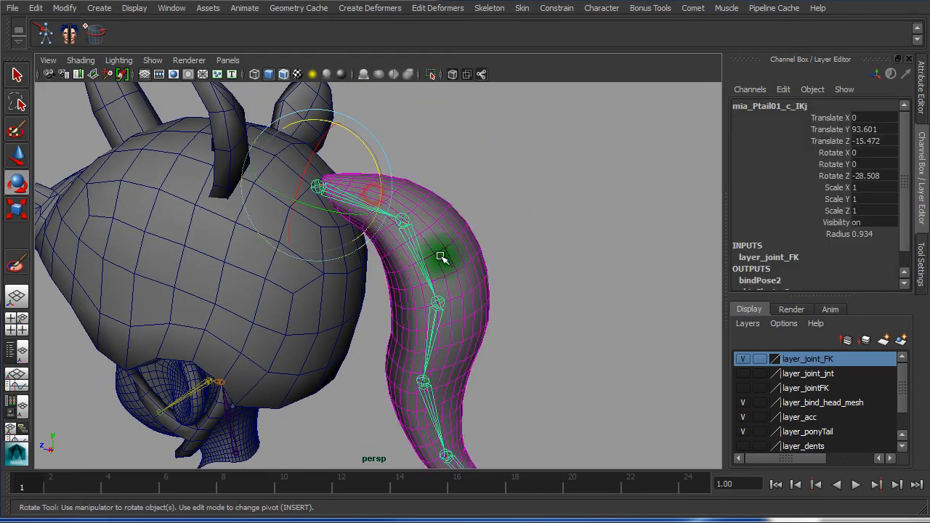
alt+drag(548, 271, 501, 239)
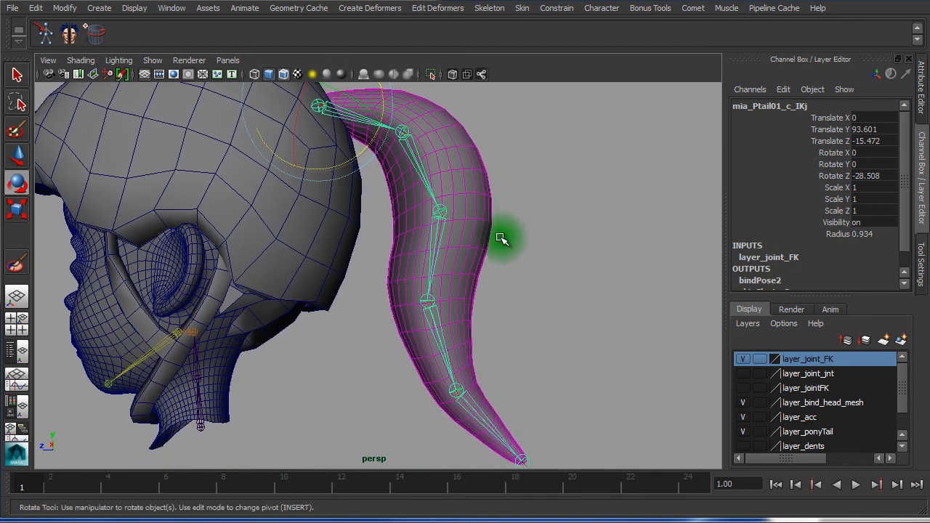
click(470, 183)
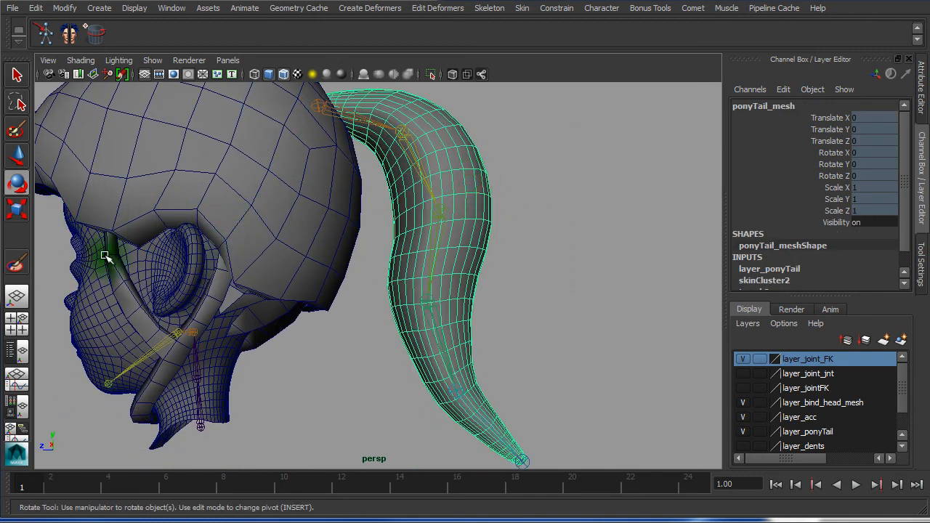
Open the Paint Skin Weights tool settings and set Paint operation to Smooth
click(26, 260)
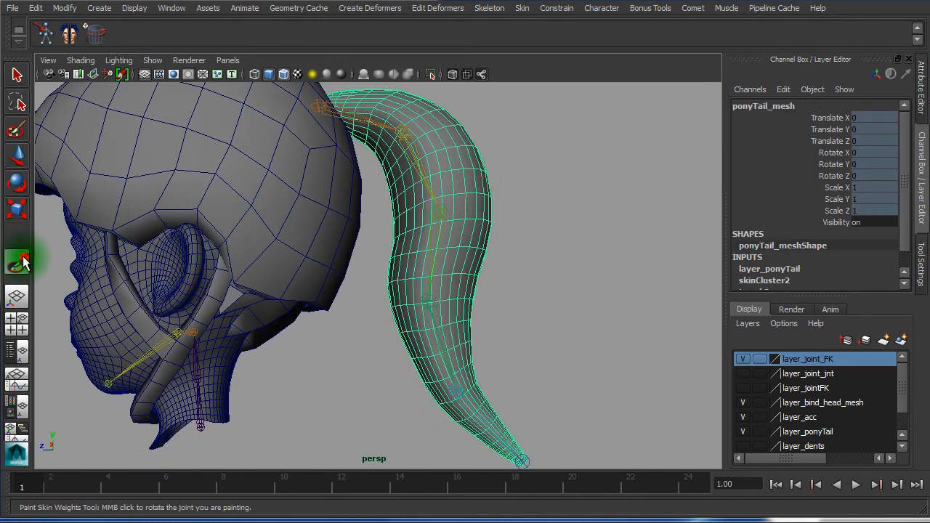
double_click(26, 261)
click(649, 223)
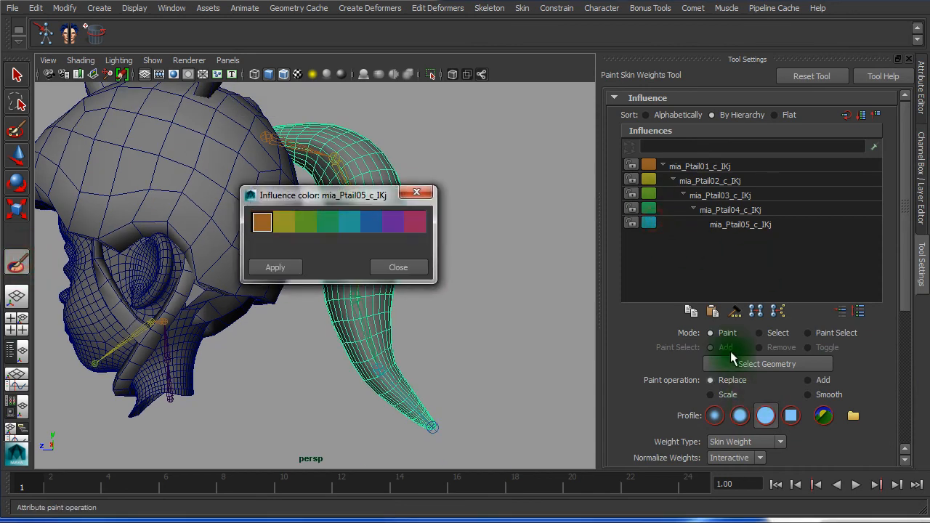
click(418, 195)
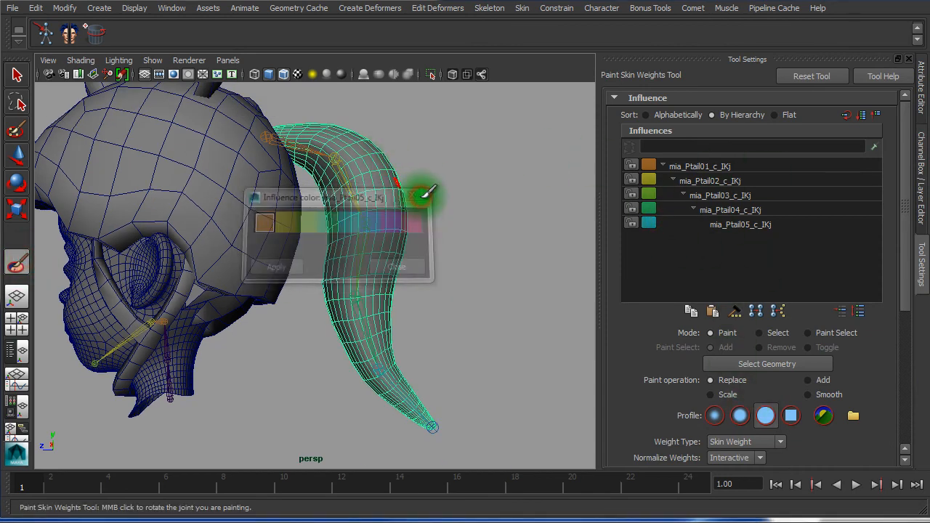
click(727, 181)
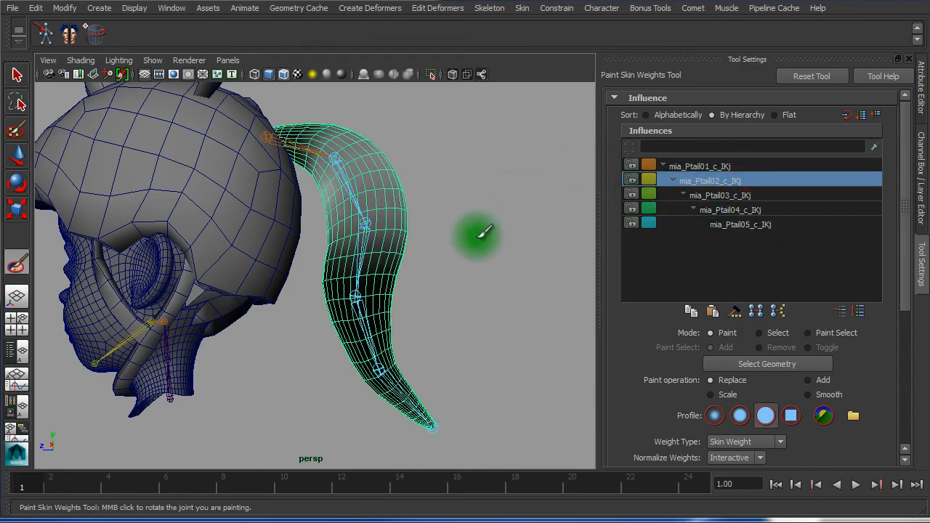
mouse_move(485, 231)
alt+mouse_down()
mouse_move(432, 250)
mouse_move(432, 240)
mouse_move(417, 266)
mouse_move(230, 247)
mouse_move(463, 236)
mouse_move(429, 240)
alt+mouse_up()
alt+right_drag(423, 242, 512, 250)
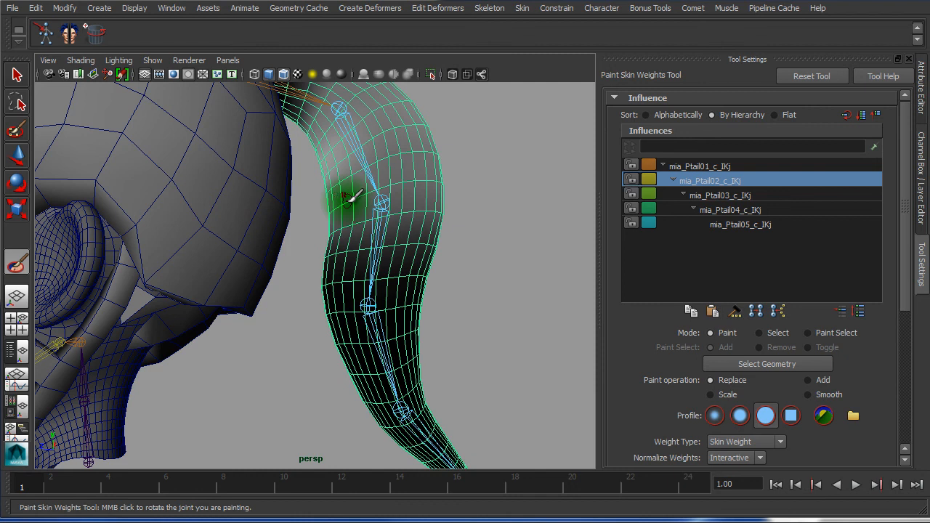
click(810, 395)
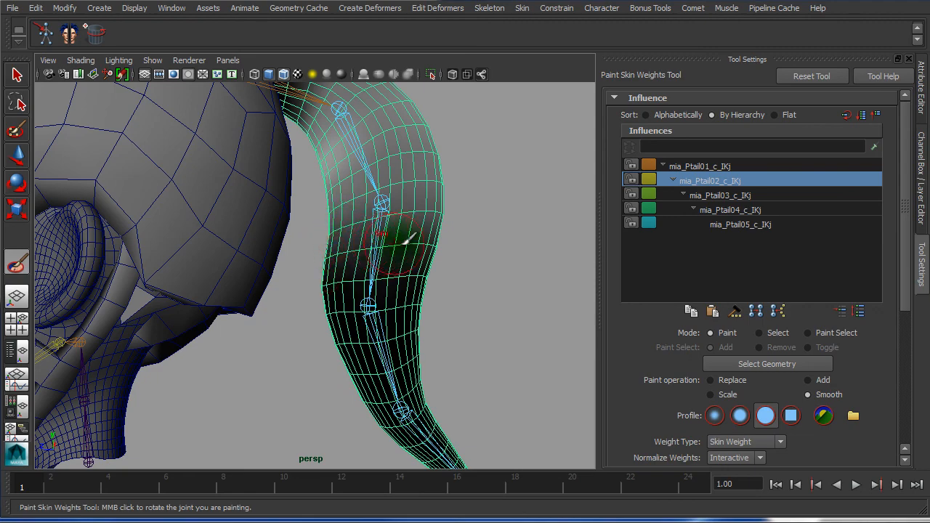
Smooth the weights for mia_Ptail01_c_IKj and mia_Ptail02_c_IKj near the tail root
alt+drag(409, 237, 395, 254)
mouse_move(461, 223)
alt+mouse_down()
mouse_move(322, 235)
mouse_move(307, 224)
mouse_move(361, 227)
alt+mouse_up()
click(716, 166)
alt+drag(552, 218, 487, 282)
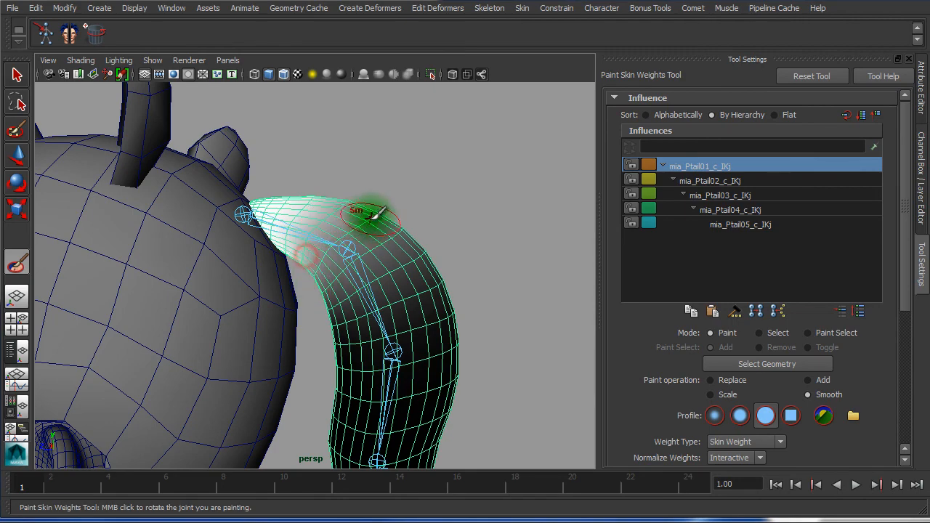
alt+drag(420, 244, 436, 256)
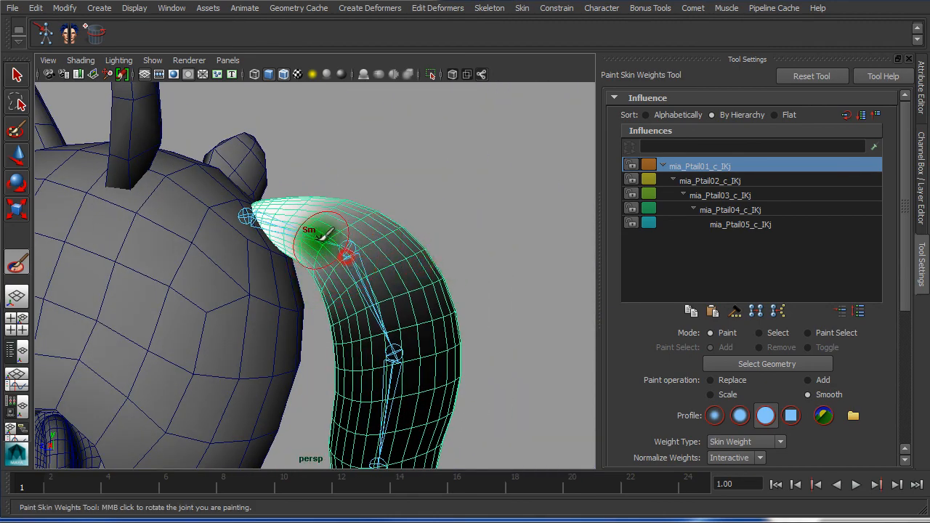
alt+drag(343, 205, 400, 254)
click(729, 182)
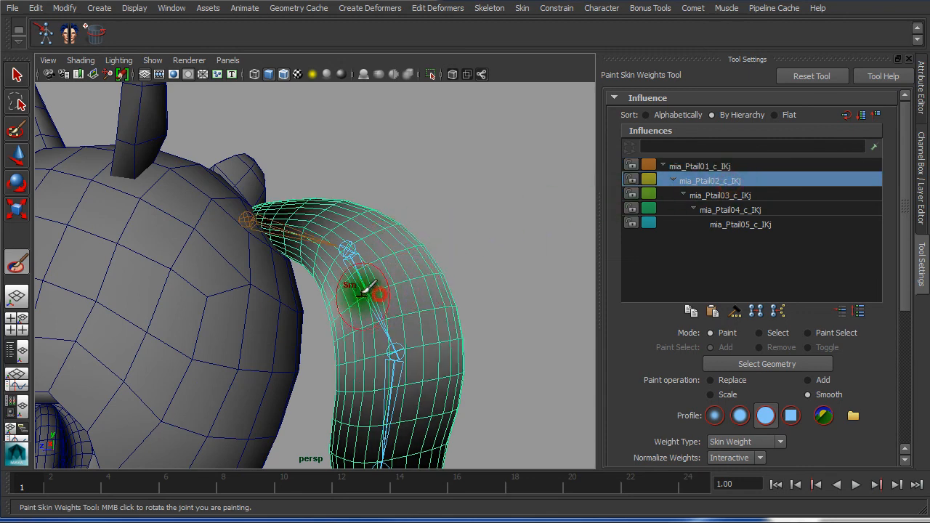
mouse_move(409, 266)
alt+mouse_down()
mouse_move(467, 267)
mouse_move(473, 218)
alt+mouse_up()
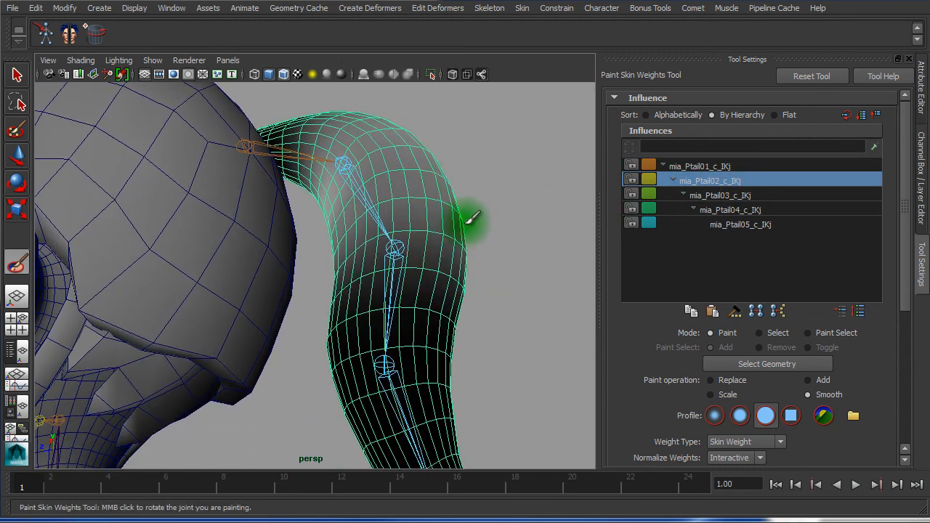
mouse_move(460, 265)
alt+mouse_down()
mouse_move(432, 266)
mouse_move(354, 304)
alt+mouse_up()
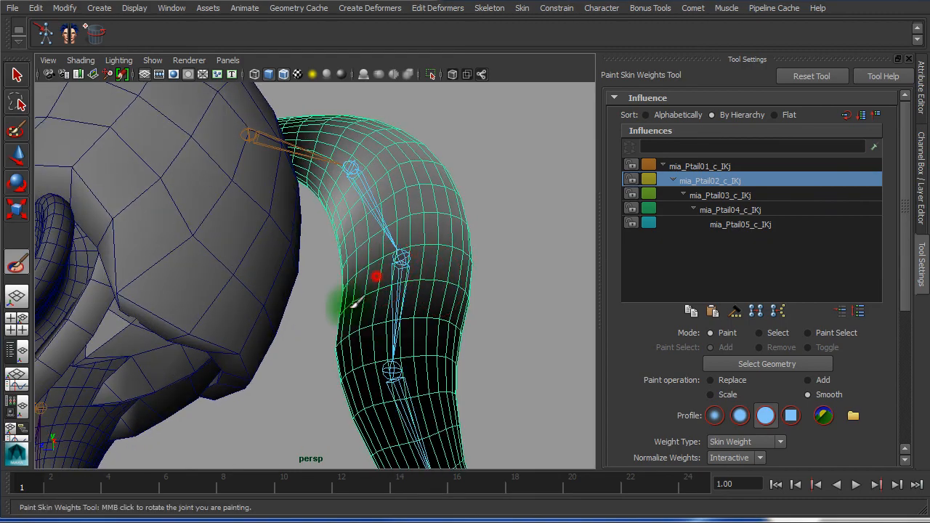
alt+drag(350, 338, 305, 338)
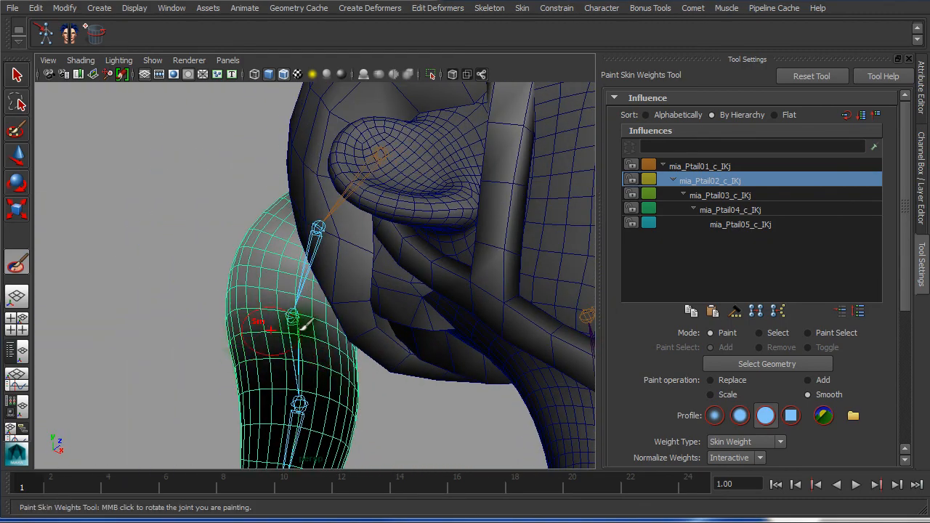
Smooth the weights for mia_Ptail03_c_IKj and mia_Ptail04_c_IKj along the middle of the tail
click(724, 198)
alt+drag(201, 245, 287, 161)
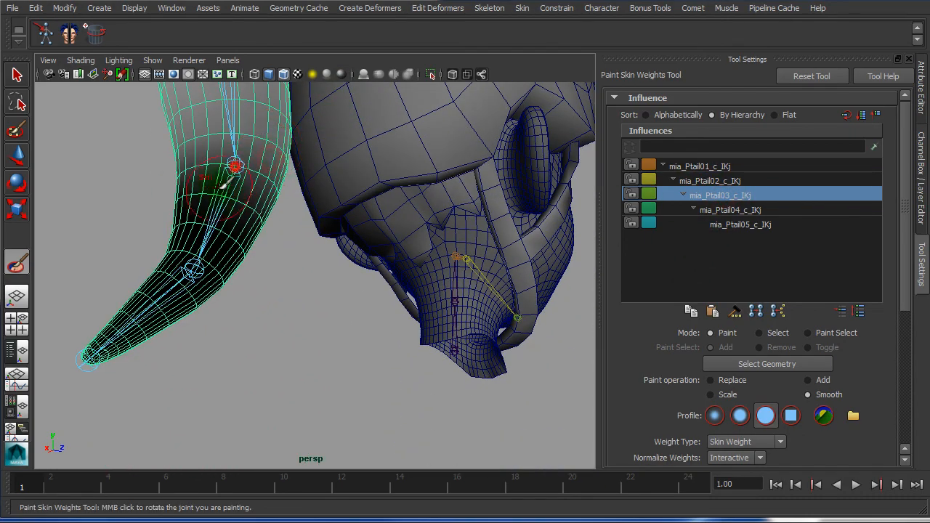
alt+drag(224, 183, 388, 180)
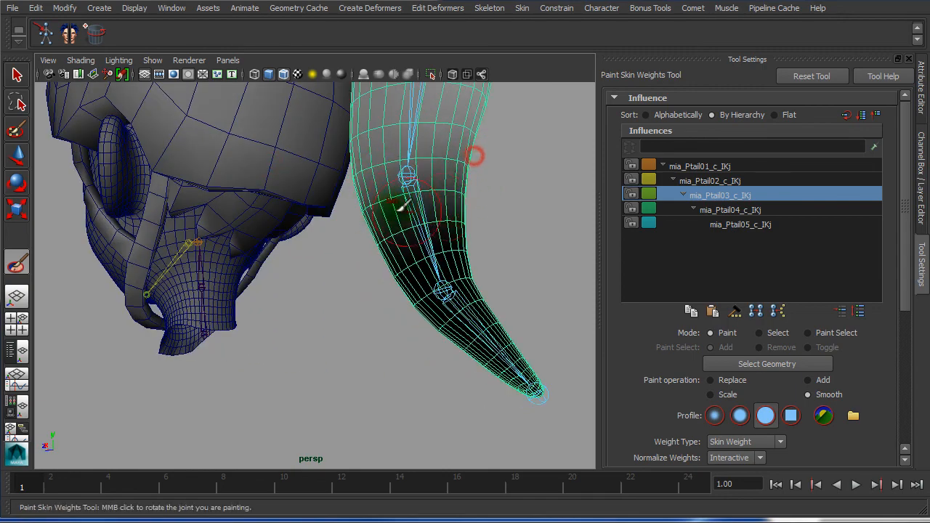
alt+drag(473, 152, 513, 189)
mouse_move(339, 222)
alt+mouse_down()
mouse_move(348, 224)
mouse_move(353, 249)
alt+mouse_up()
click(730, 210)
mouse_move(313, 207)
alt+mouse_down()
mouse_move(345, 208)
mouse_move(499, 266)
alt+mouse_up()
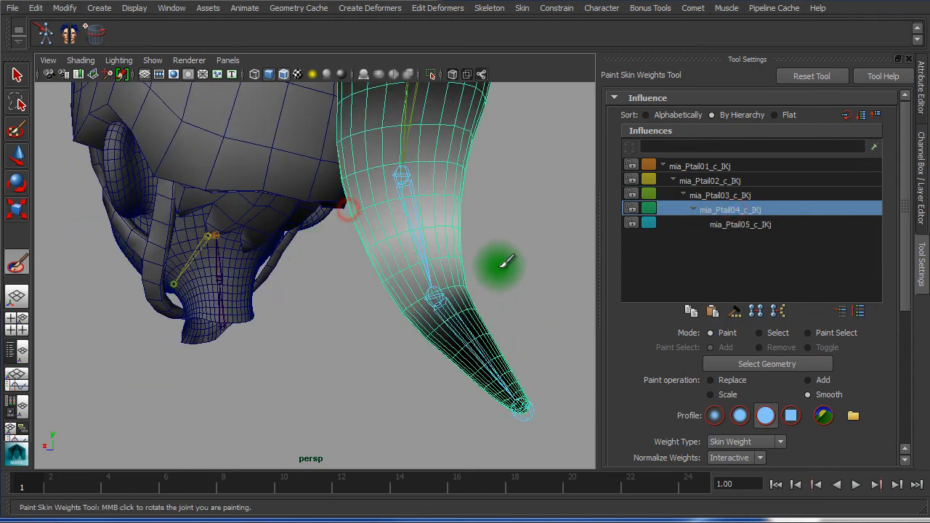
drag(450, 315, 458, 314)
mouse_move(471, 313)
alt+mouse_down()
mouse_move(371, 310)
mouse_move(291, 272)
alt+mouse_up()
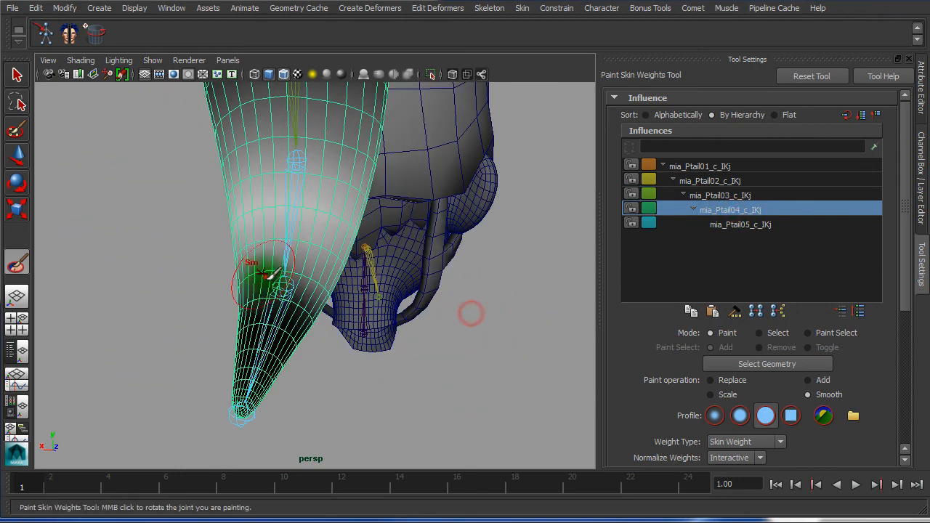
alt+drag(303, 304, 225, 244)
click(224, 252)
Select mia_Ptail05_c_IKj and bring the tail tip into view
click(768, 225)
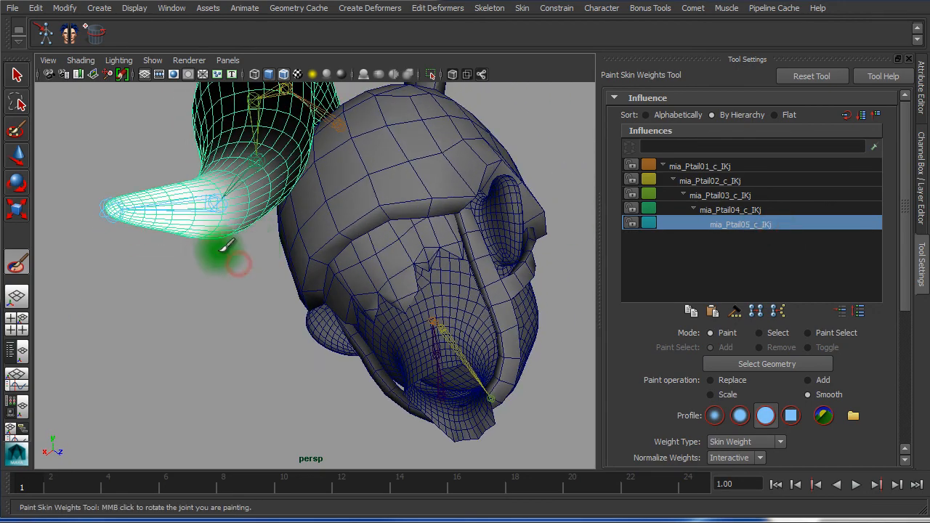
alt+right_drag(208, 262, 344, 277)
mouse_move(254, 274)
alt+middle_down()
mouse_move(488, 324)
mouse_move(566, 363)
alt+middle_up()
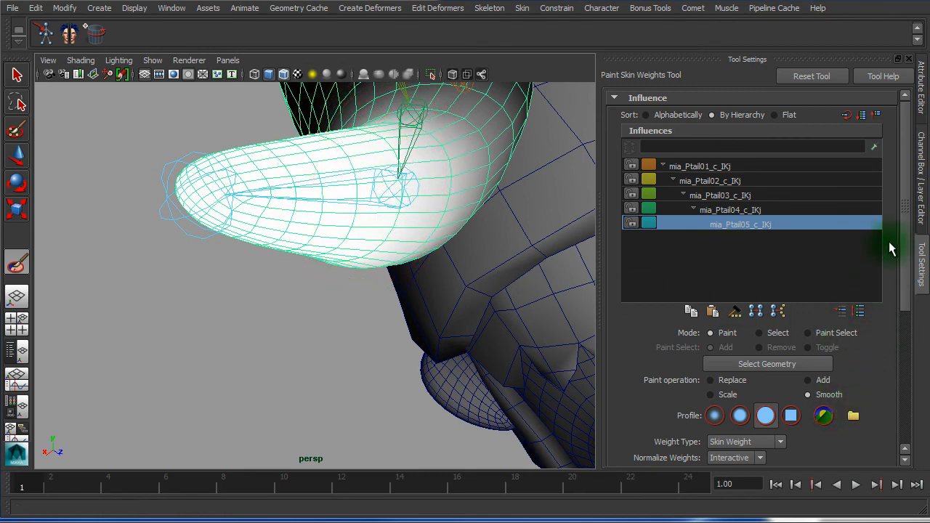
mouse_move(902, 244)
mouse_down()
mouse_move(907, 342)
mouse_move(834, 388)
mouse_up()
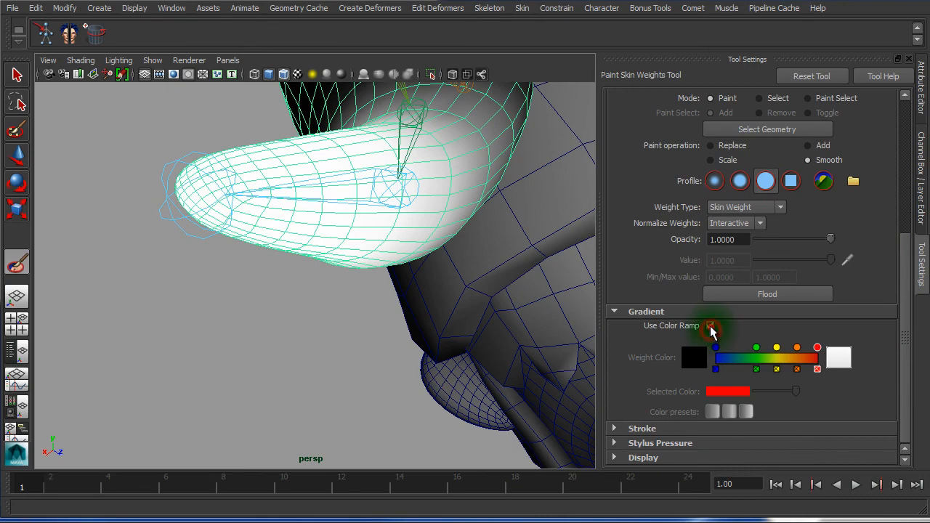
Tick Use Color Ramp to view weights blue-to-red, then set Paint operation to Replace
click(711, 327)
mouse_move(143, 305)
alt+mouse_down()
mouse_move(151, 322)
mouse_move(202, 324)
mouse_move(65, 312)
mouse_move(277, 315)
mouse_move(333, 336)
mouse_move(356, 382)
mouse_move(395, 353)
mouse_move(399, 308)
alt+mouse_up()
alt+right_drag(396, 330, 306, 330)
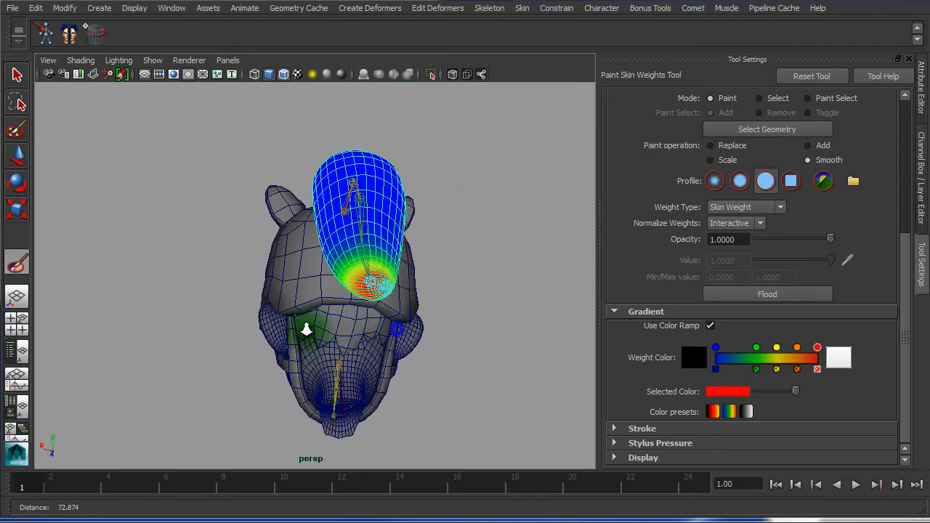
alt+drag(306, 329, 166, 325)
alt+right_drag(166, 324, 382, 342)
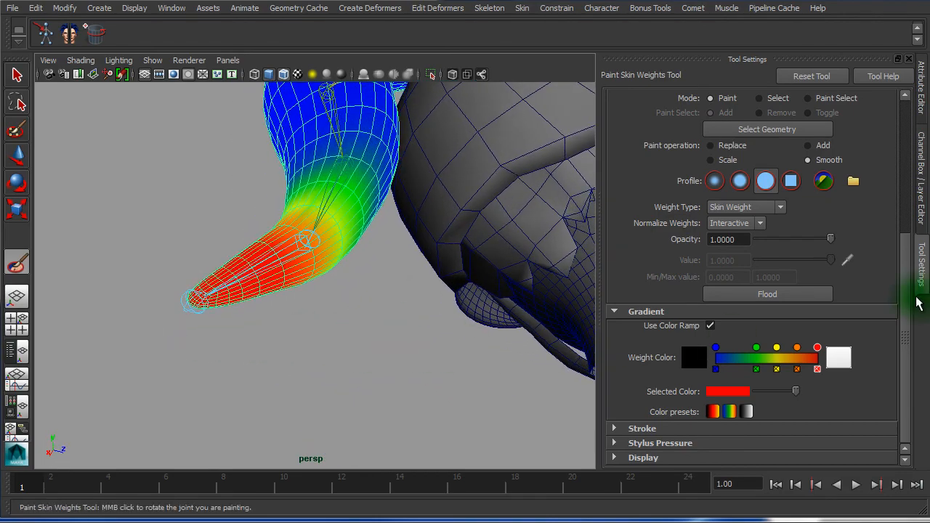
drag(903, 305, 906, 183)
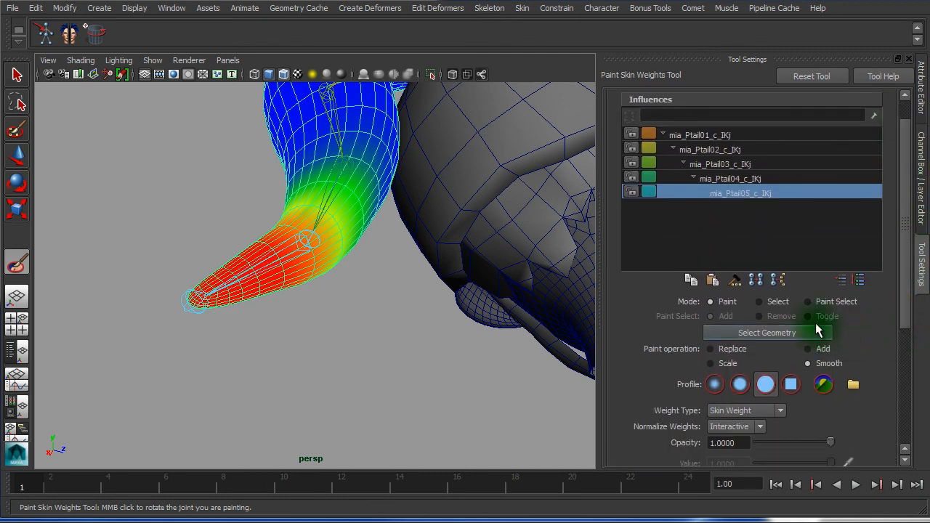
click(711, 350)
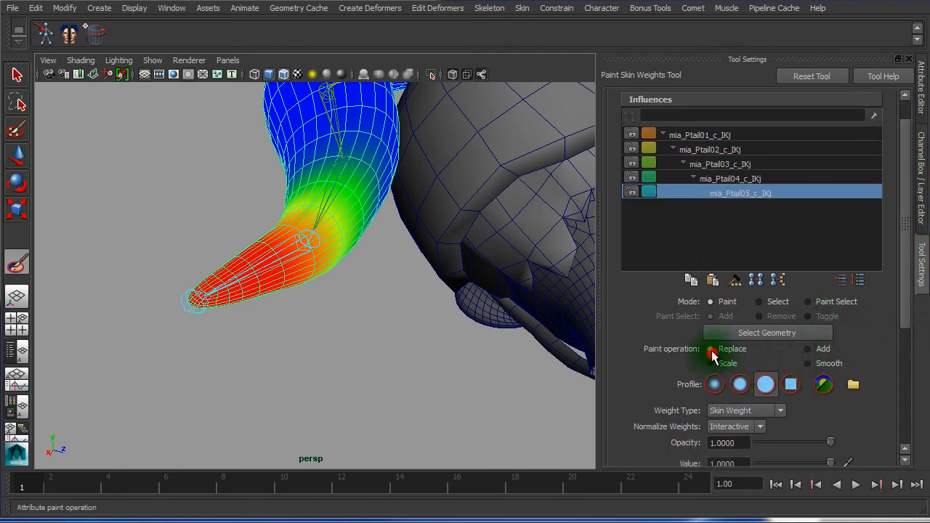
Paint the ponytail tip to full 1.0 weight on mia_Ptail05_c_IKj using Replace
scroll(901, 290, down, 5)
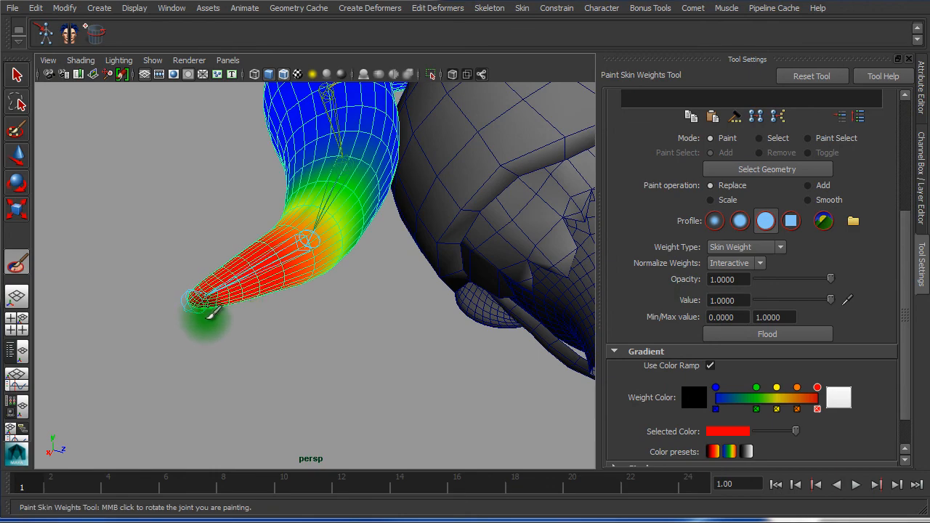
mouse_move(207, 317)
alt+mouse_down()
mouse_move(233, 318)
mouse_move(247, 297)
mouse_move(269, 338)
mouse_move(487, 384)
mouse_move(481, 405)
mouse_move(509, 351)
mouse_move(498, 324)
alt+mouse_up()
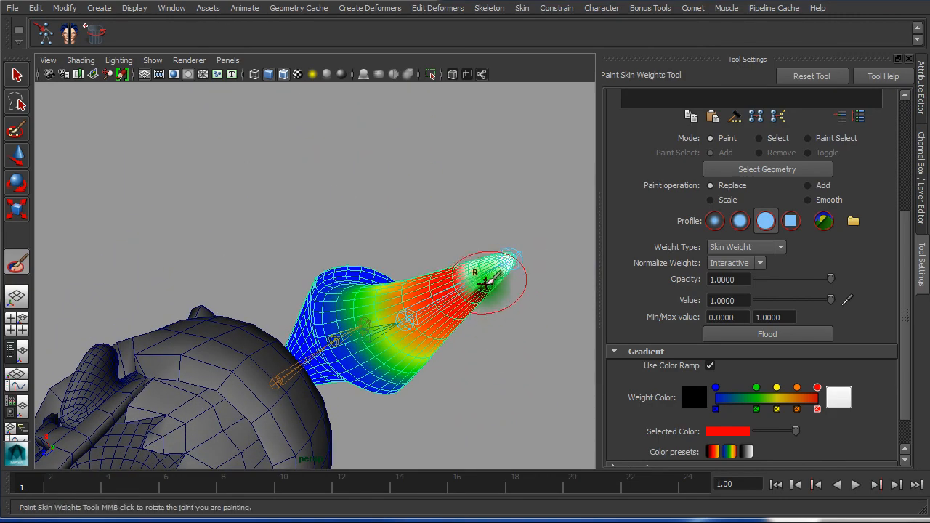
alt+drag(484, 281, 430, 278)
alt+right_drag(439, 278, 580, 285)
mouse_move(579, 285)
alt+mouse_down()
mouse_move(207, 218)
mouse_move(232, 298)
alt+mouse_up()
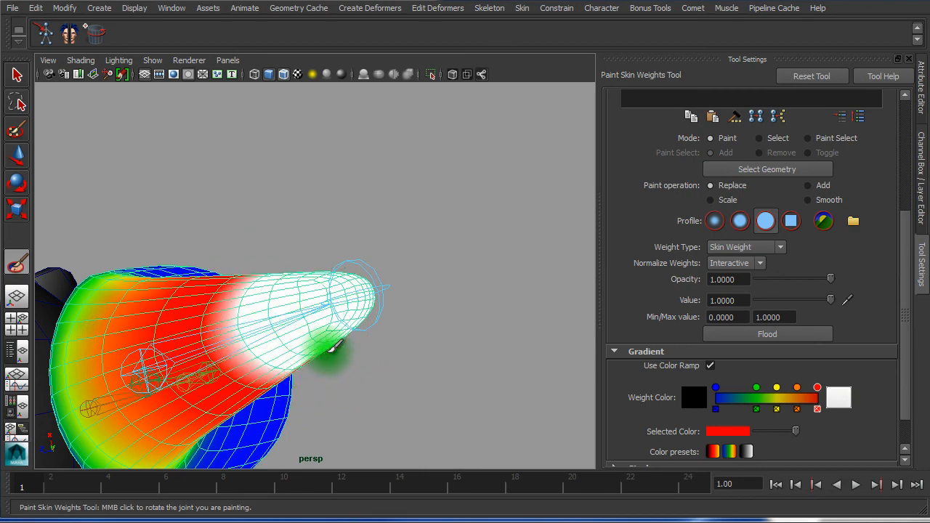
mouse_move(300, 340)
alt+mouse_down()
mouse_move(193, 319)
mouse_move(191, 220)
alt+mouse_up()
alt+middle_drag(258, 320, 267, 494)
alt+right_drag(282, 310, 370, 316)
alt+middle_drag(346, 267, 404, 433)
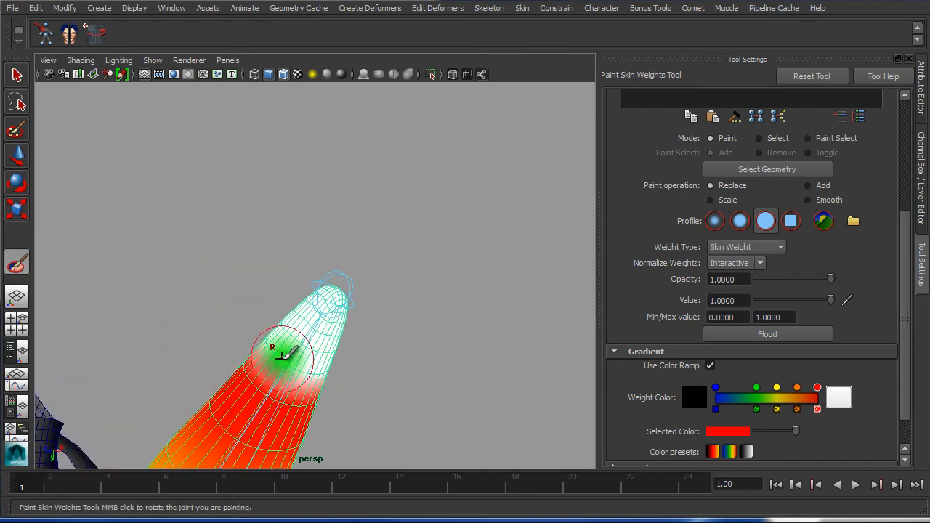
alt+drag(306, 355, 463, 465)
mouse_move(247, 342)
alt+mouse_down()
mouse_move(328, 442)
mouse_move(228, 409)
mouse_move(162, 410)
mouse_move(201, 281)
mouse_move(214, 313)
alt+mouse_up()
alt+middle_drag(213, 313, 220, 423)
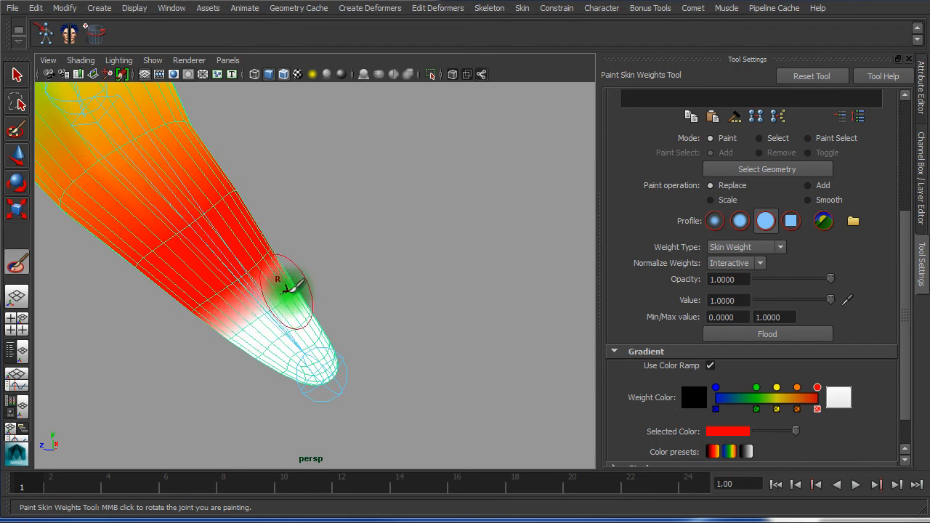
mouse_move(303, 286)
alt+mouse_down()
mouse_move(77, 289)
mouse_move(3, 261)
mouse_move(168, 281)
mouse_move(298, 313)
alt+mouse_up()
scroll(305, 314, down, 5)
alt+drag(279, 320, 236, 302)
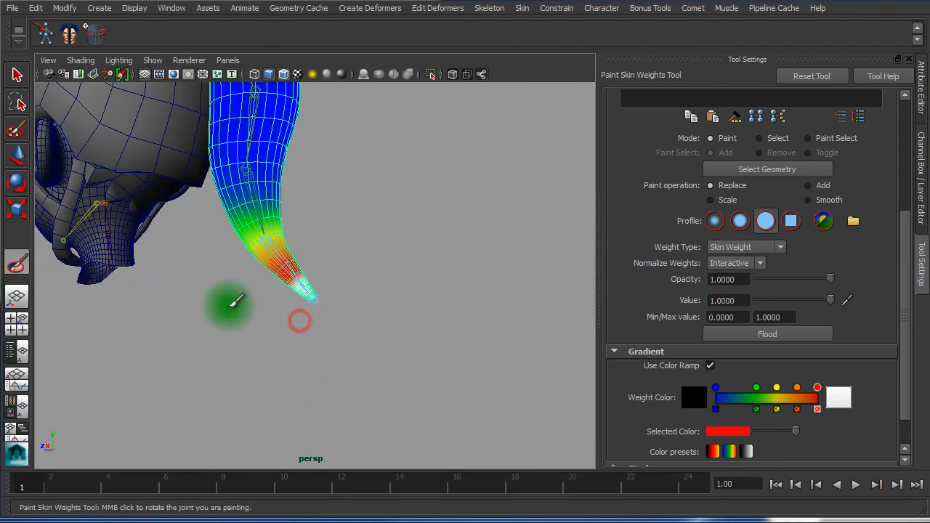
Switch to the Move Tool and deselect the ponytail mesh
key(w)
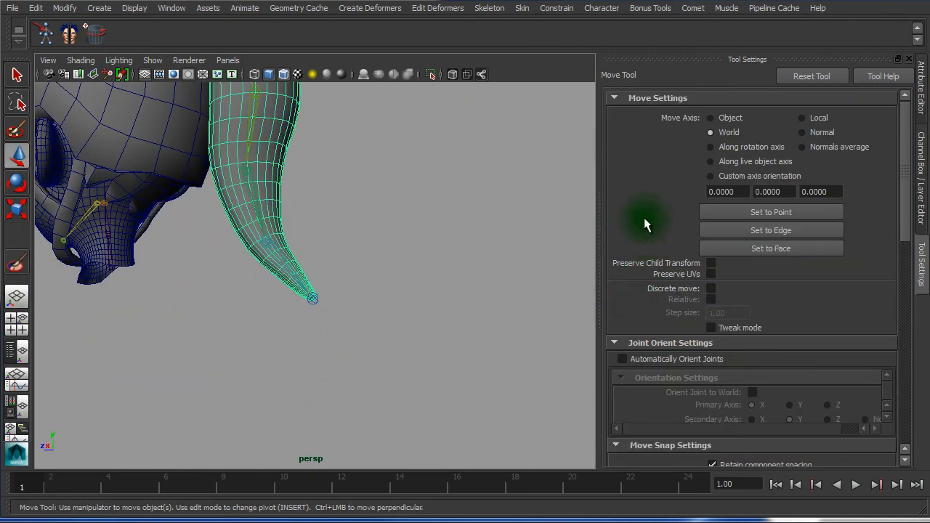
click(531, 219)
alt+drag(381, 206, 318, 256)
alt+right_drag(318, 256, 303, 252)
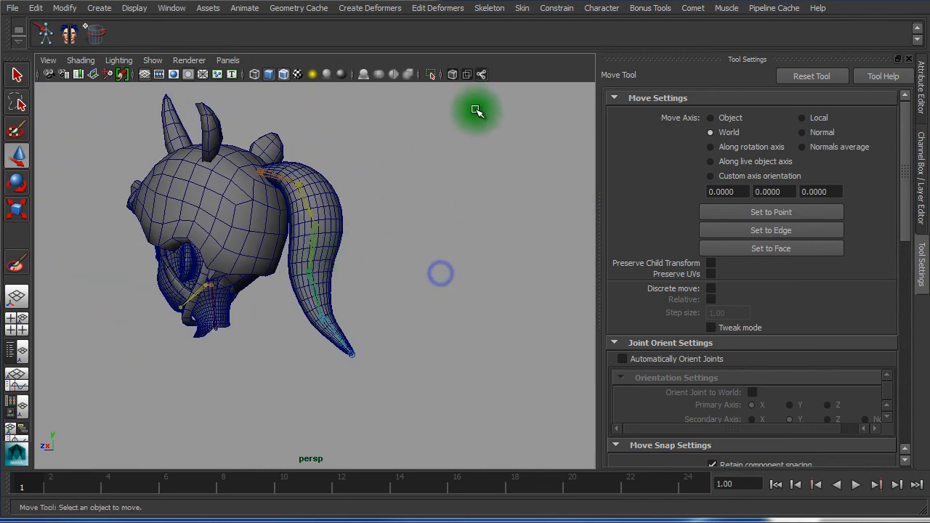
Turn off Wireframe on Shaded, enable X-Ray Joints, and play the animation
click(282, 74)
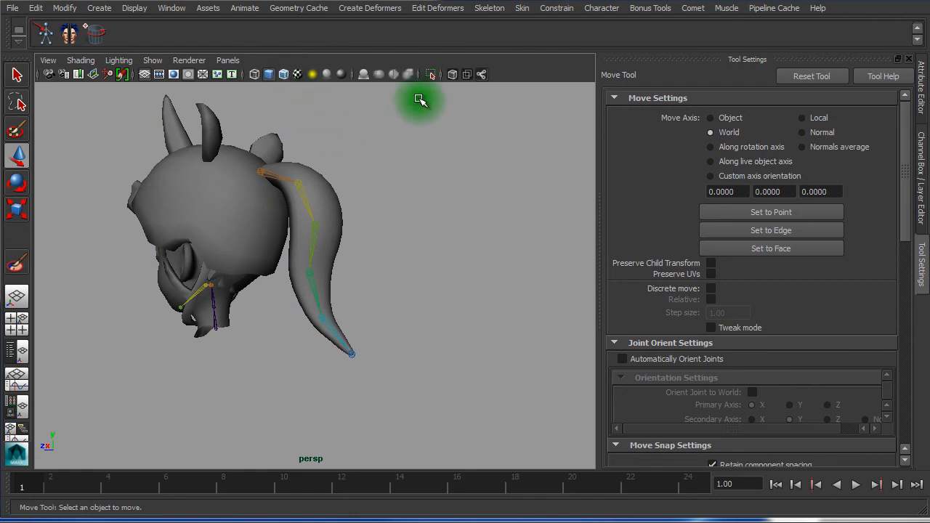
click(482, 74)
alt+drag(400, 156, 415, 193)
key(alt+v)
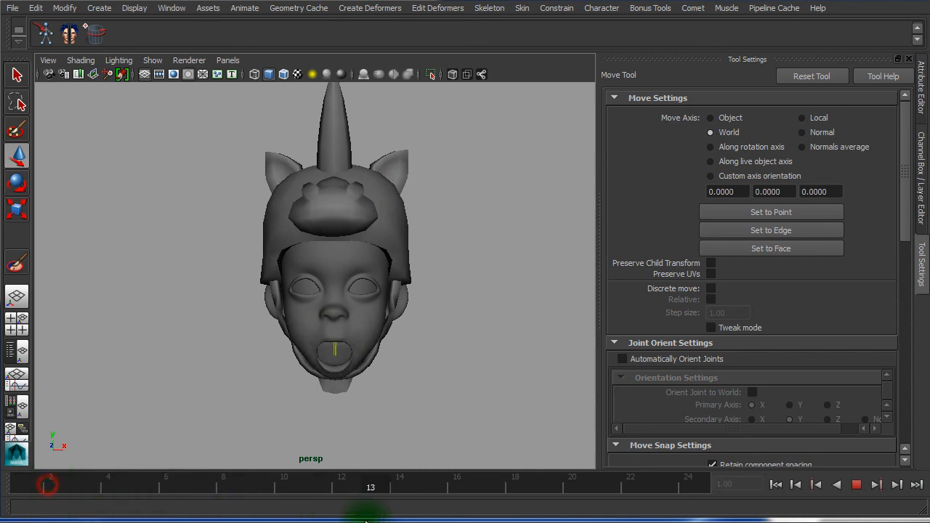